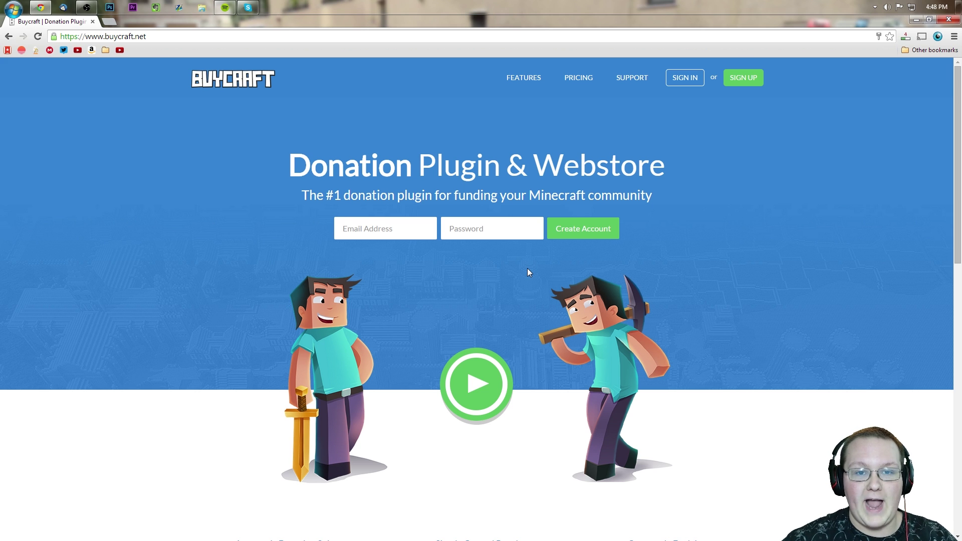
Step: Sign up for a Buycraft account with your e-mail address and a new password
{"action": "left_click", "coordinate": [759, 77]}
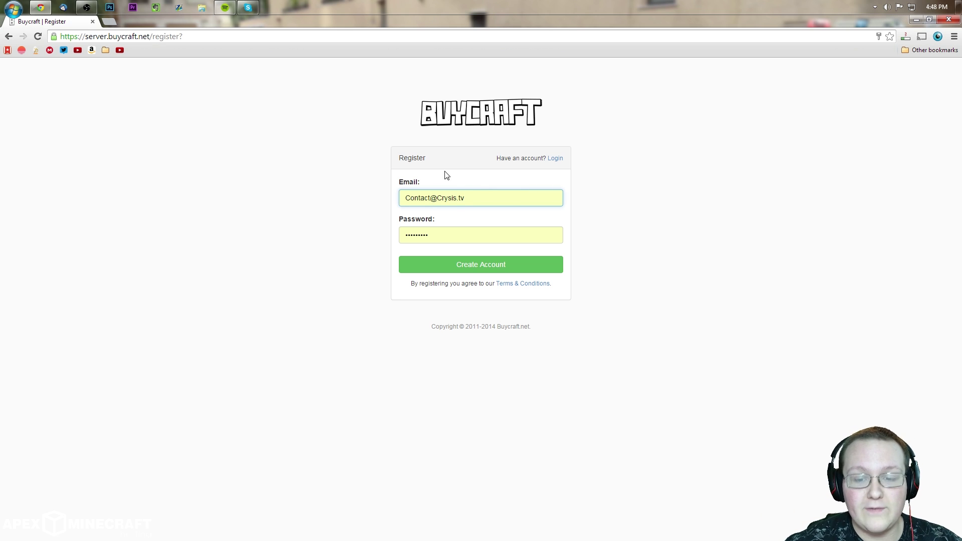
{"action": "triple_click", "coordinate": [473, 193]}
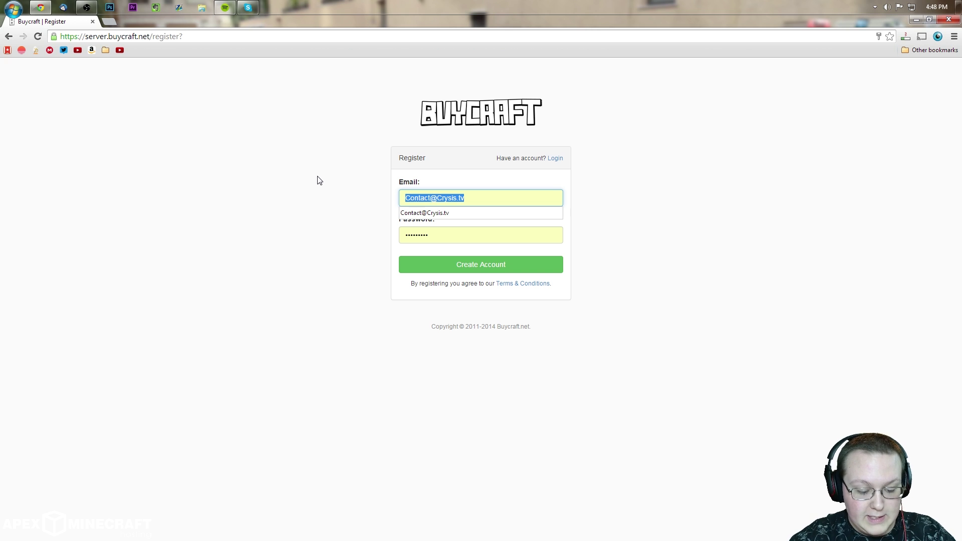
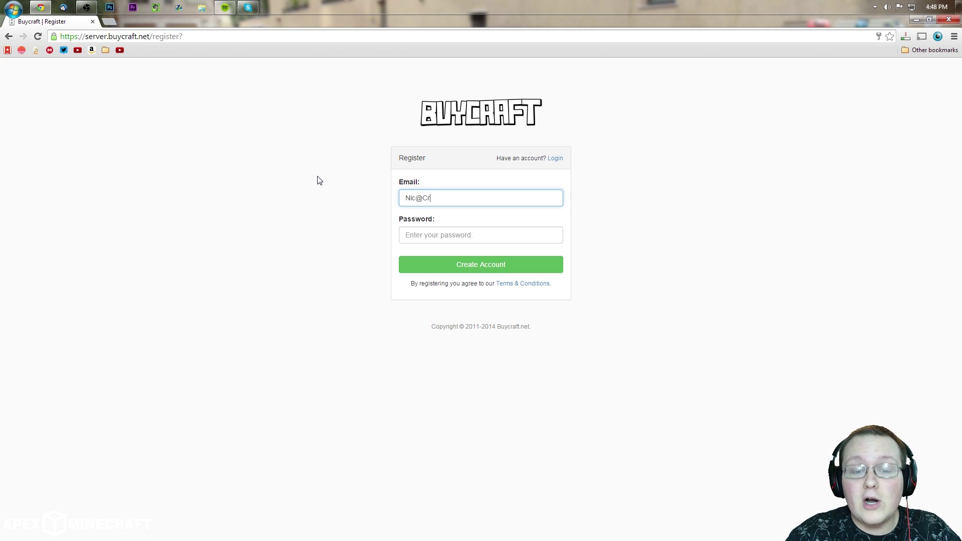
{"action": "key", "text": "Tab"}
{"action": "type", "text": "******"}
{"action": "key", "text": "BackSpace"}
{"action": "key", "text": "BackSpace"}
{"action": "key", "text": "BackSpace"}
{"action": "key", "text": "BackSpace"}
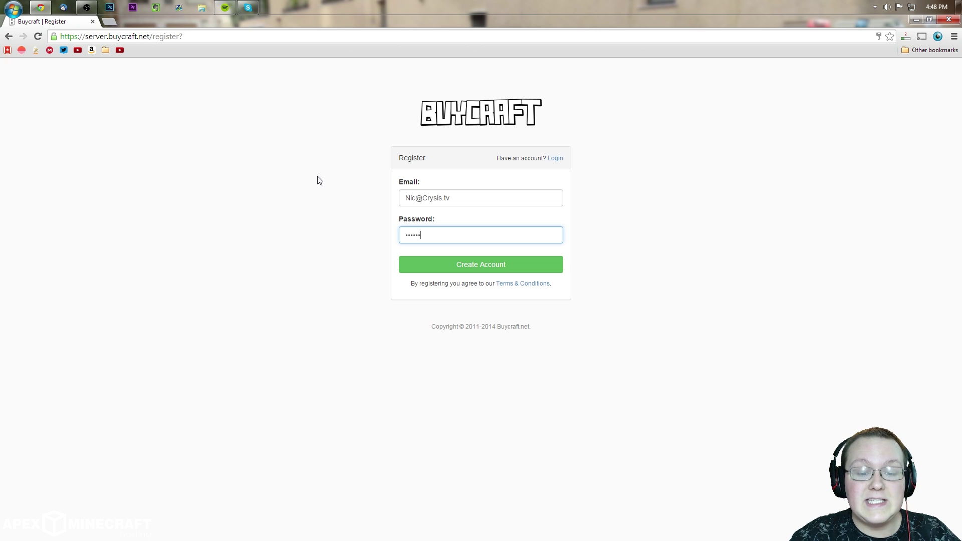
{"action": "type", "text": "********"}
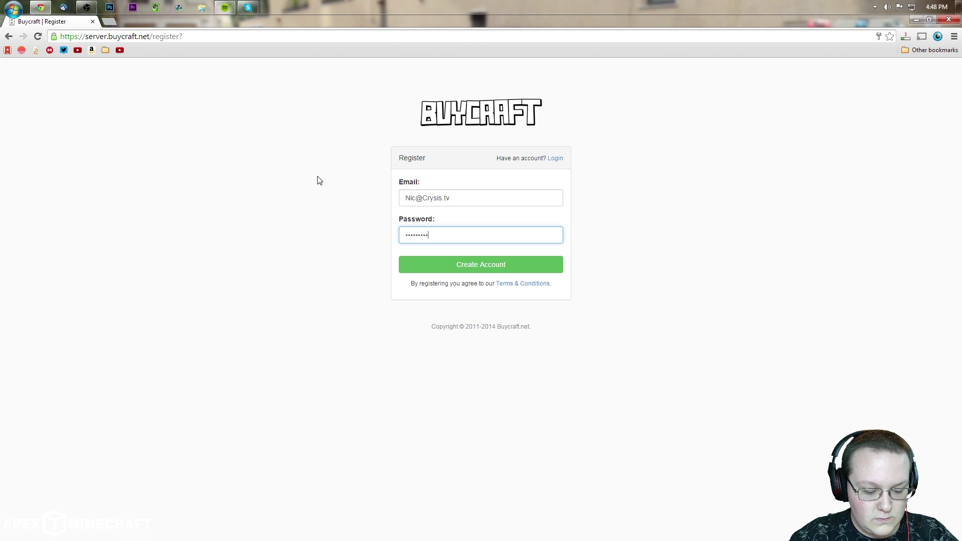
{"action": "left_click", "coordinate": [431, 268]}
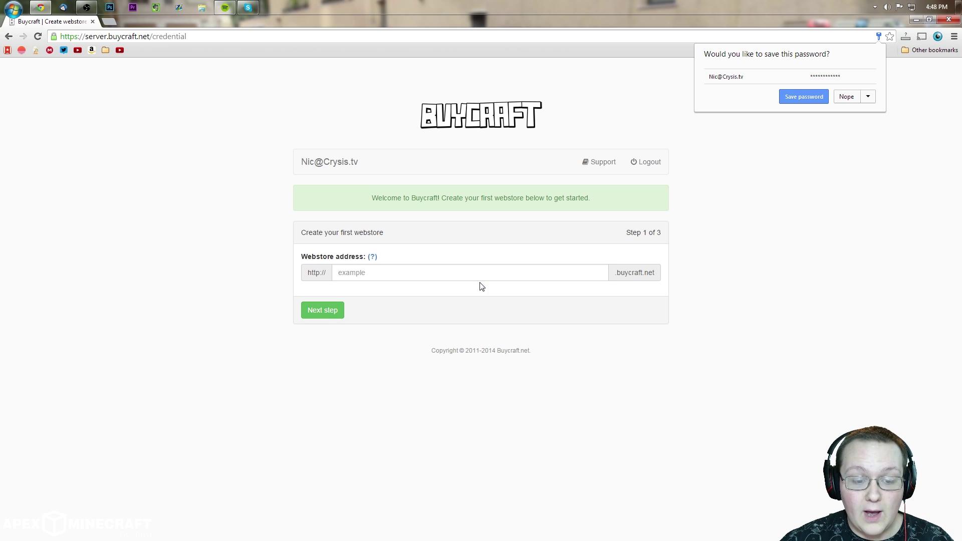
Step: Set the webstore address to 'nicsgames' and continue to plugin installation
{"action": "left_click", "coordinate": [485, 280]}
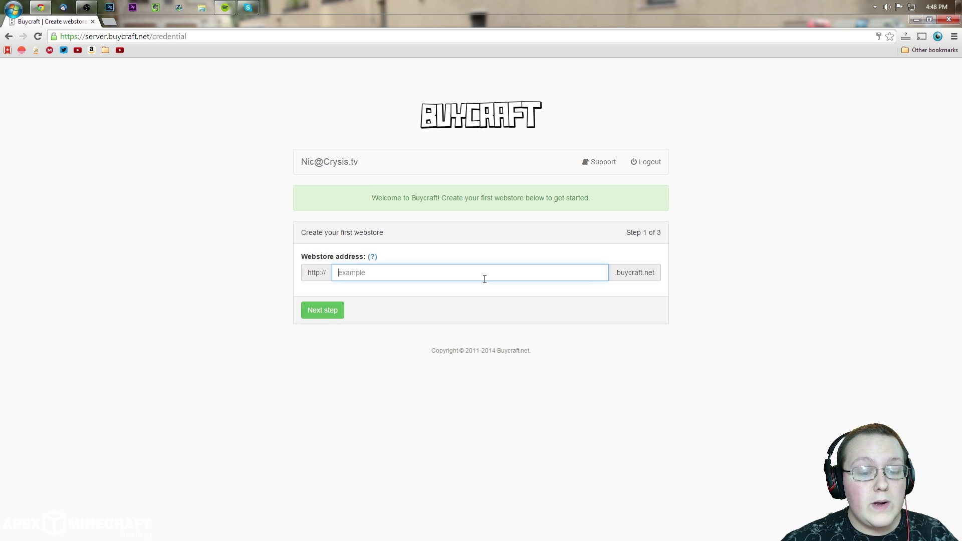
{"action": "type", "text": "nicsgames"}
{"action": "left_click", "coordinate": [322, 310]}
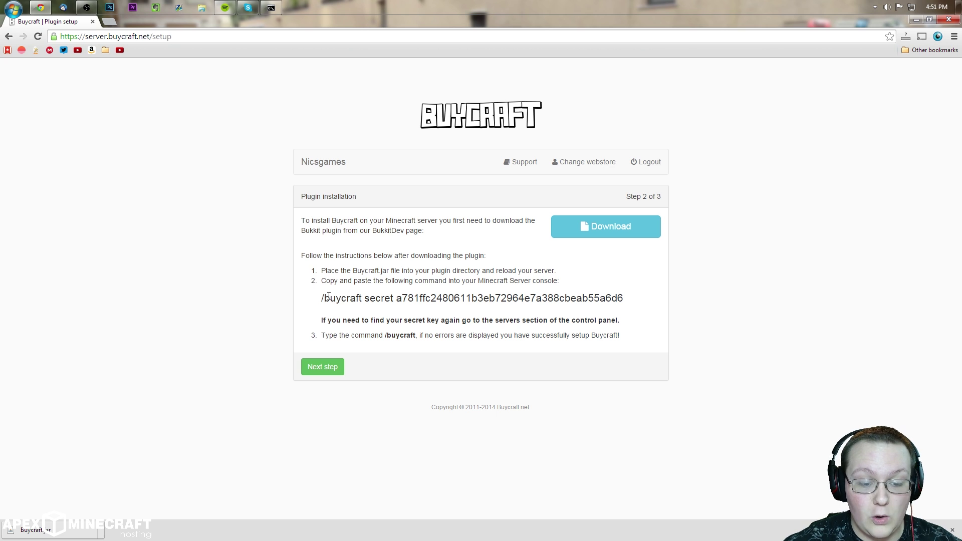
Step: Copy the /buycraft secret command into the server console and continue to the server type step
{"action": "left_click_drag", "start_coordinate": [324, 299], "coordinate": [623, 299]}
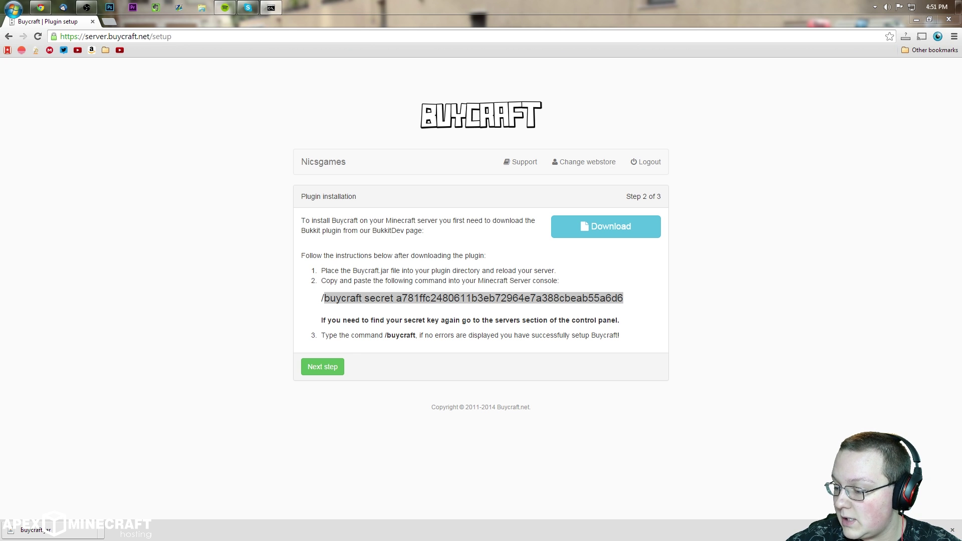
{"action": "left_click_drag", "start_coordinate": [961, 301], "coordinate": [403, 127]}
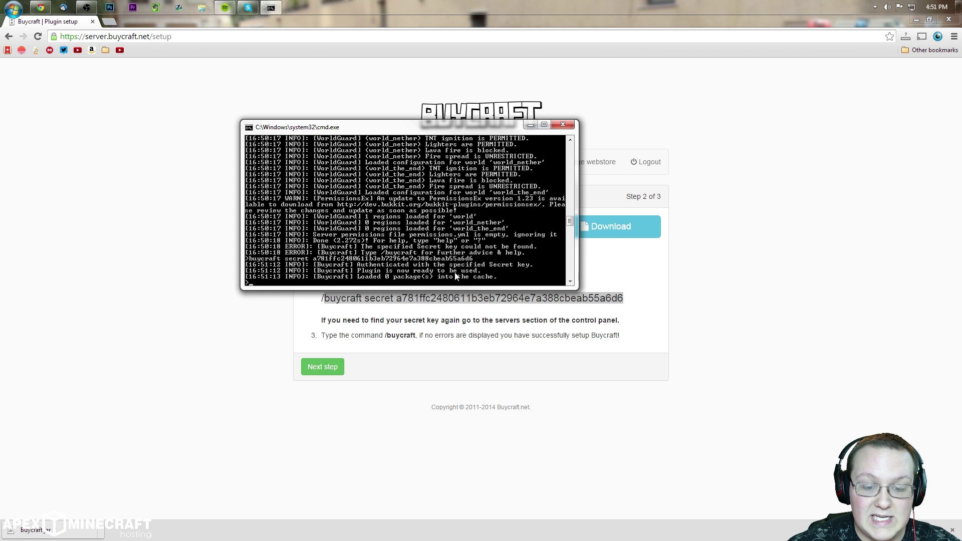
{"action": "left_click_drag", "start_coordinate": [364, 126], "coordinate": [961, 200]}
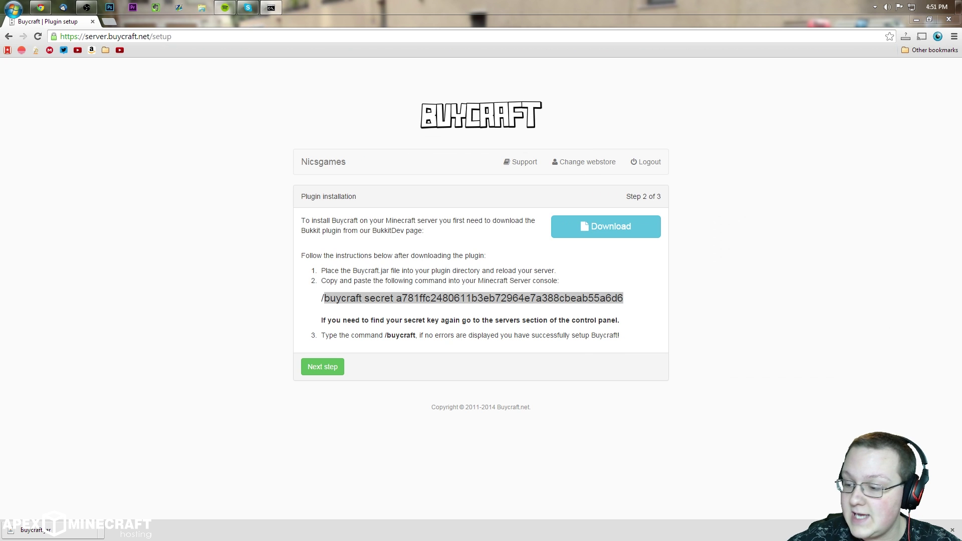
{"action": "left_click_drag", "start_coordinate": [961, 285], "coordinate": [961, 280]}
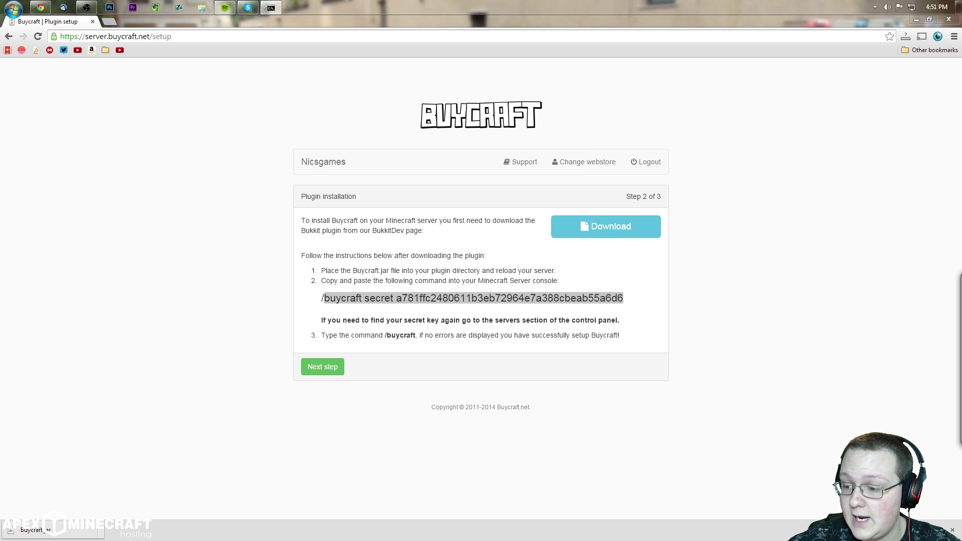
{"action": "left_click", "coordinate": [670, 311]}
{"action": "left_click_drag", "start_coordinate": [626, 299], "coordinate": [352, 292]}
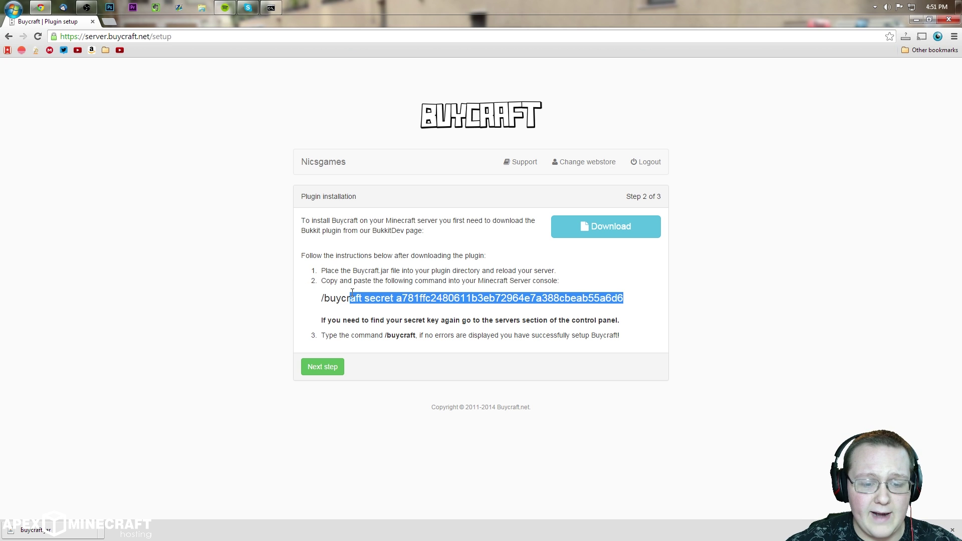
{"action": "left_click", "coordinate": [374, 334]}
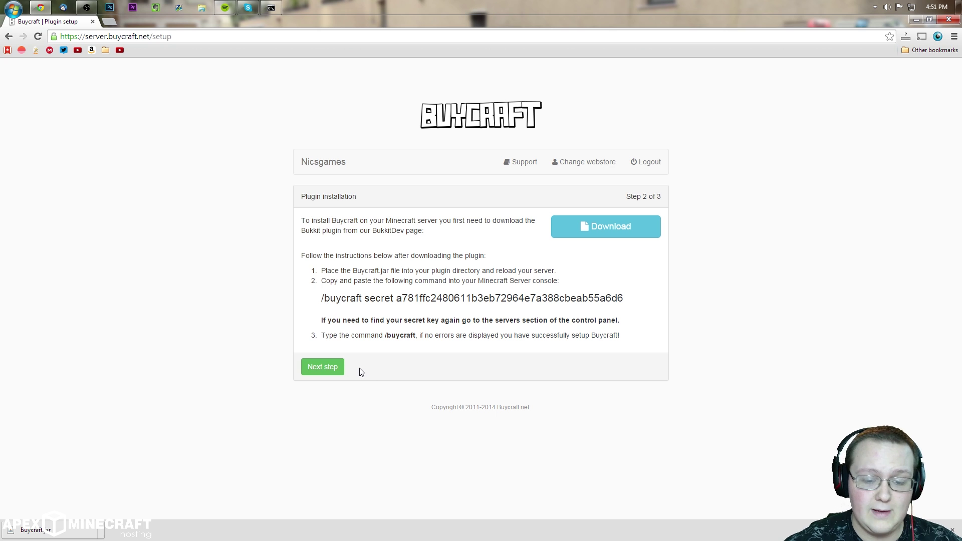
{"action": "left_click", "coordinate": [333, 367]}
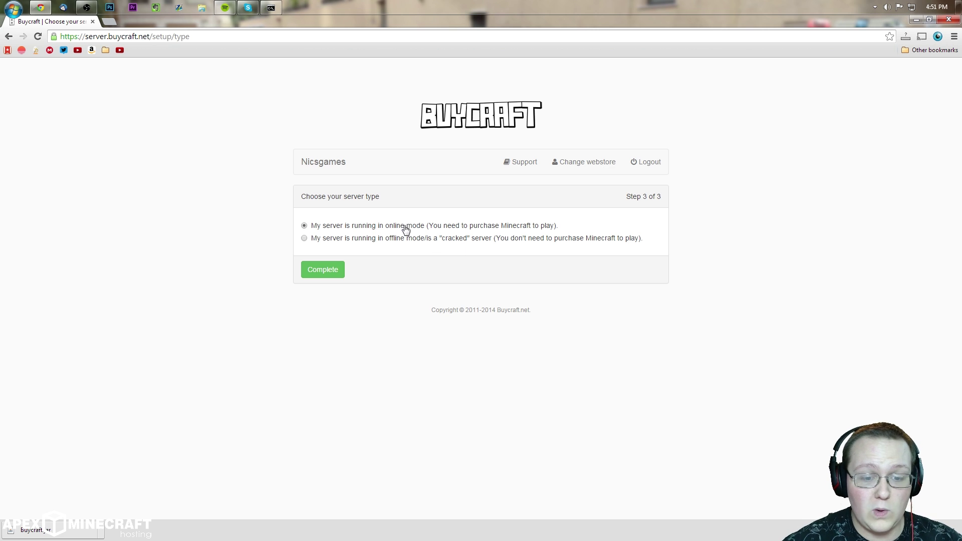
Step: Complete setup with online mode and go to the control panel dashboard
{"action": "left_click", "coordinate": [328, 277]}
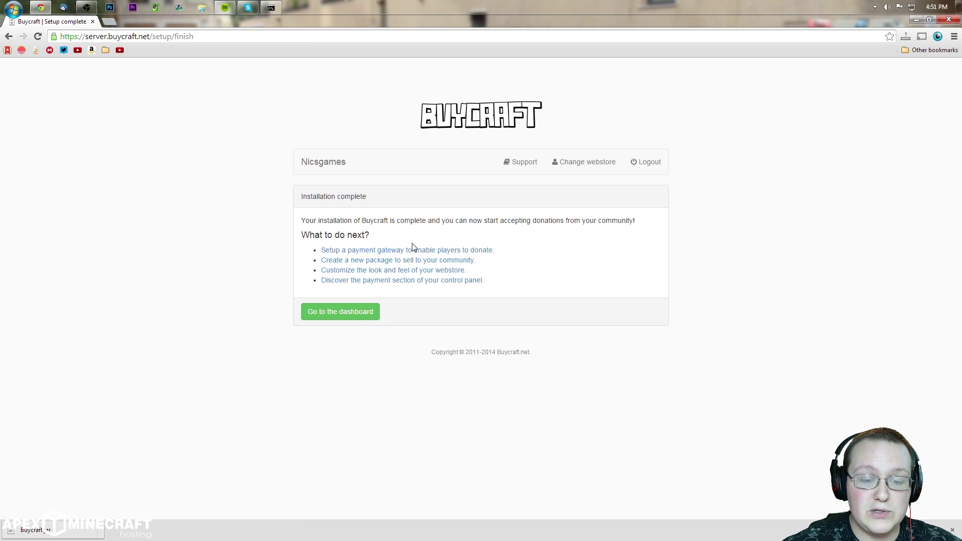
{"action": "left_click", "coordinate": [351, 314]}
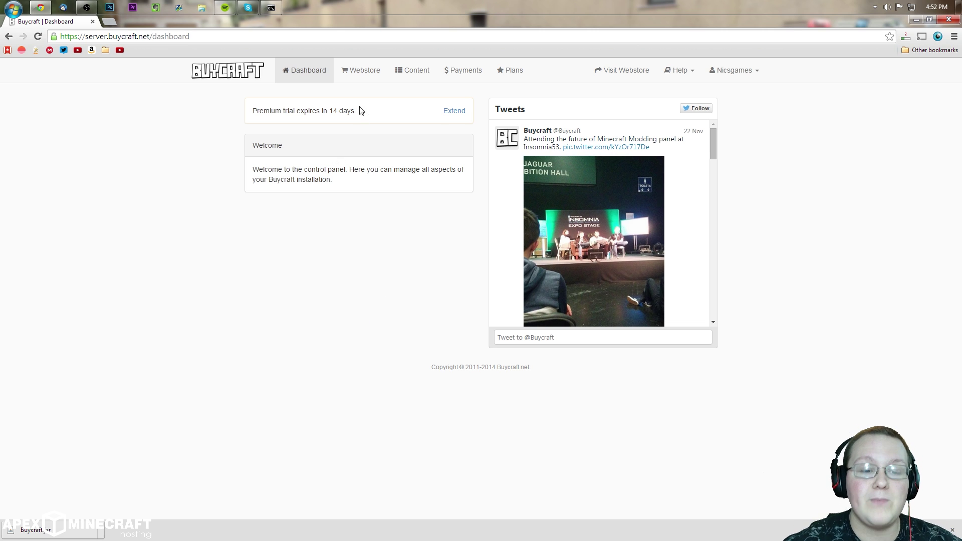
{"action": "triple_click", "coordinate": [253, 106]}
{"action": "left_click_drag", "start_coordinate": [251, 117], "coordinate": [228, 108]}
{"action": "left_click", "coordinate": [294, 112]}
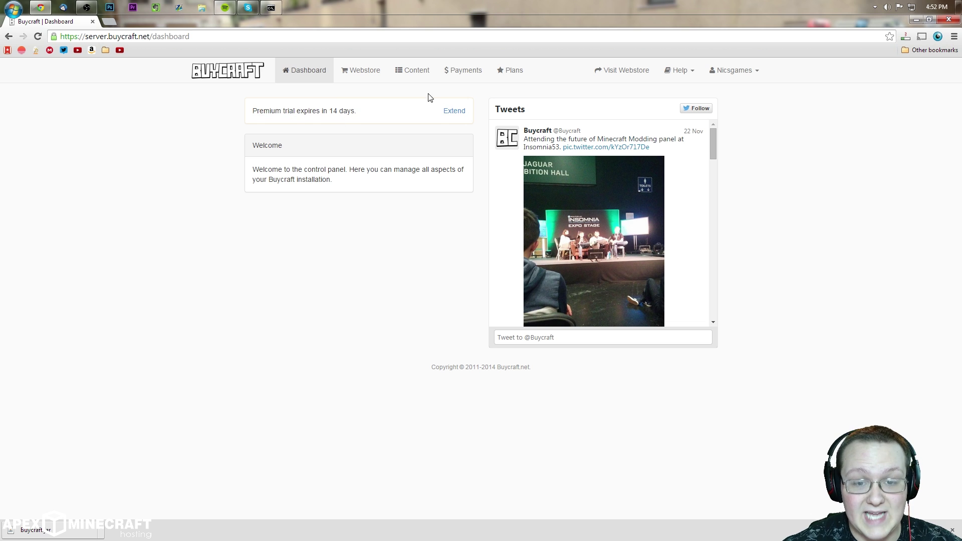
{"action": "left_click", "coordinate": [464, 76]}
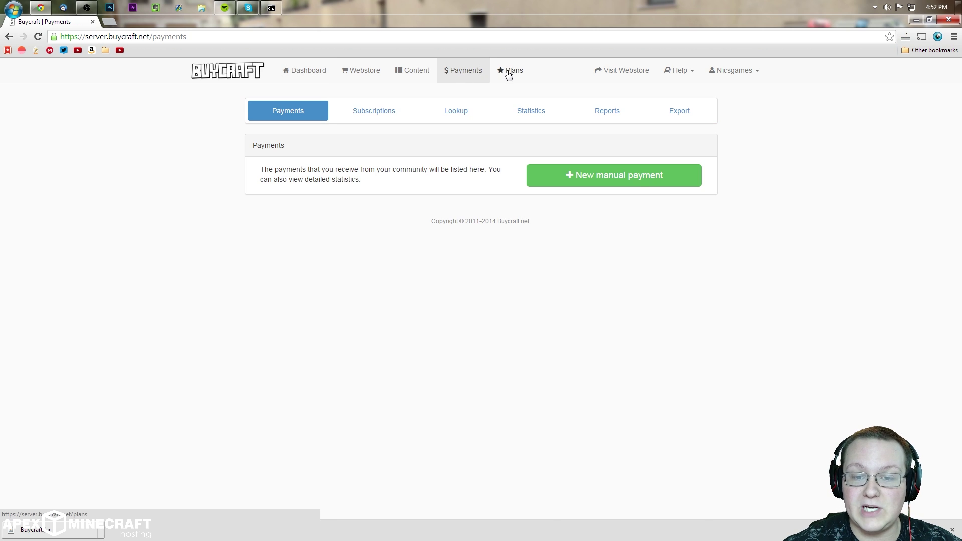
{"action": "left_click", "coordinate": [509, 72]}
{"action": "scroll", "coordinate": [509, 176], "scroll_direction": "down", "scroll_amount": 2}
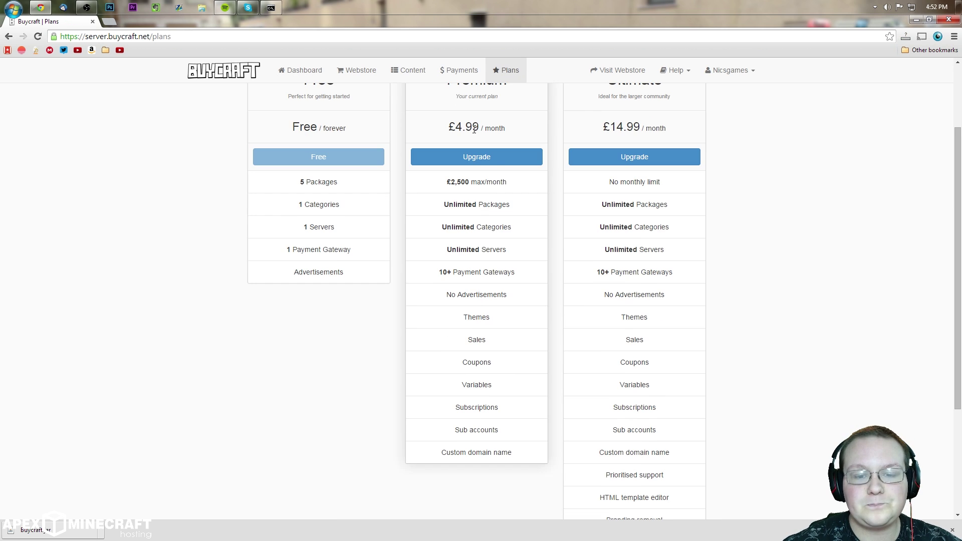
{"action": "scroll", "coordinate": [466, 346], "scroll_direction": "up", "scroll_amount": 2}
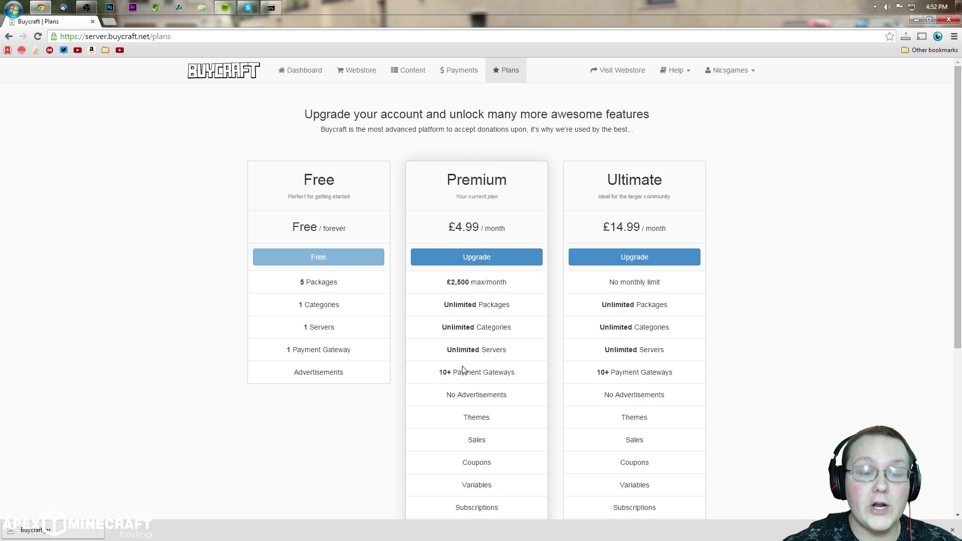
{"action": "scroll", "coordinate": [469, 165], "scroll_direction": "down", "scroll_amount": 1}
{"action": "scroll", "coordinate": [473, 156], "scroll_direction": "down", "scroll_amount": 2}
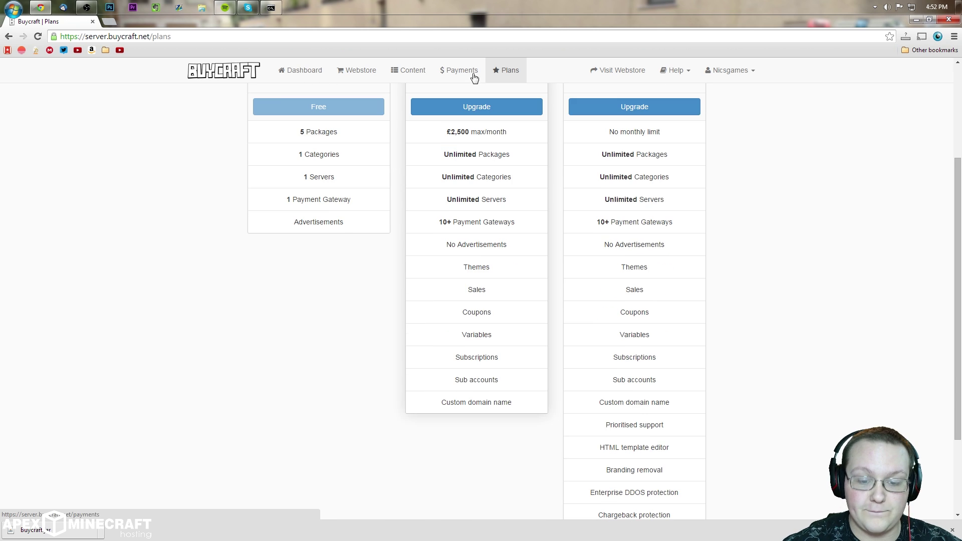
{"action": "scroll", "coordinate": [501, 288], "scroll_direction": "up", "scroll_amount": 3}
{"action": "left_click_drag", "start_coordinate": [455, 228], "coordinate": [495, 229]}
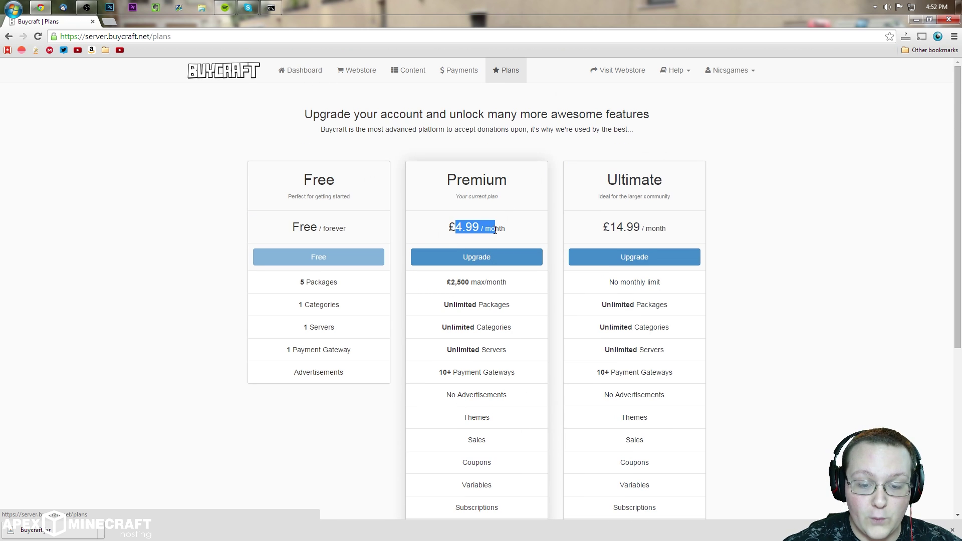
{"action": "left_click", "coordinate": [495, 230]}
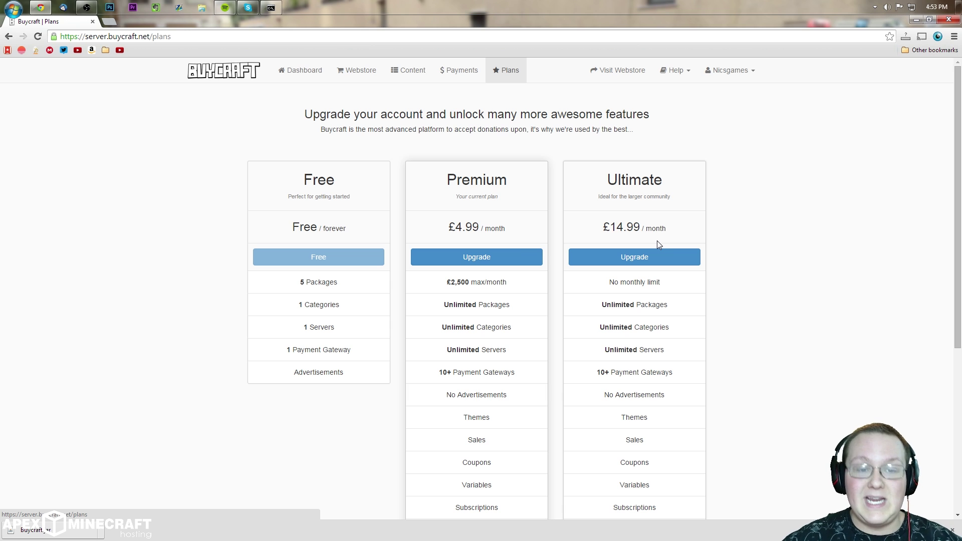
{"action": "scroll", "coordinate": [659, 278], "scroll_direction": "down", "scroll_amount": 4}
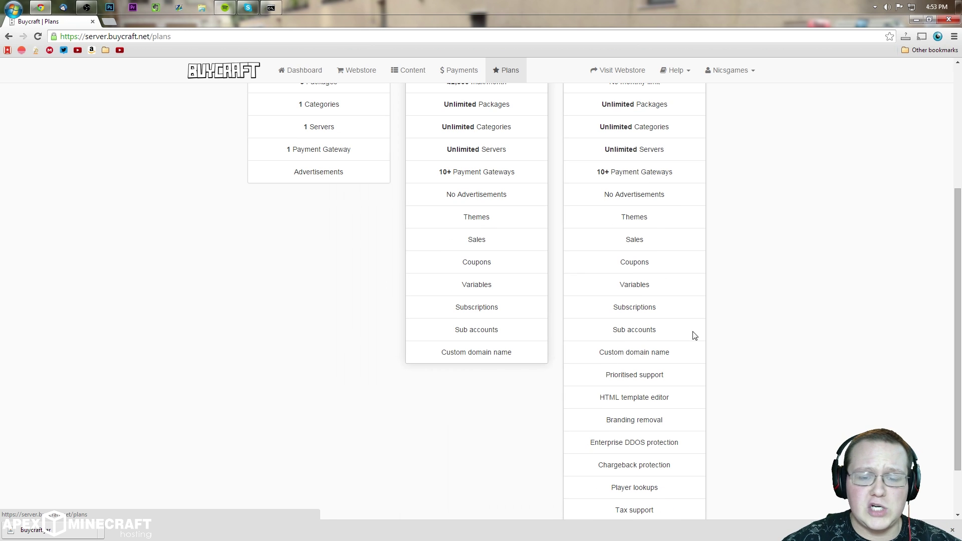
{"action": "scroll", "coordinate": [674, 433], "scroll_direction": "up", "scroll_amount": 3}
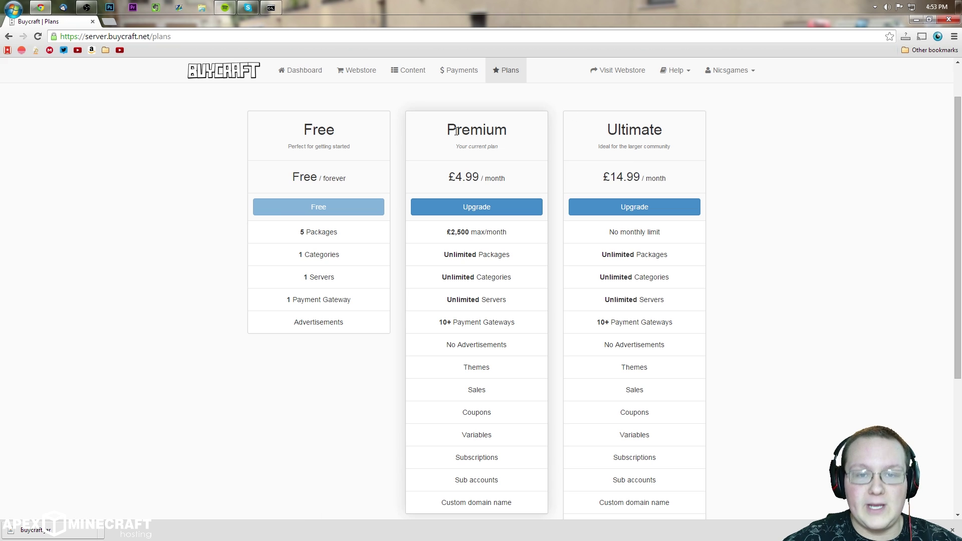
{"action": "left_click", "coordinate": [302, 70]}
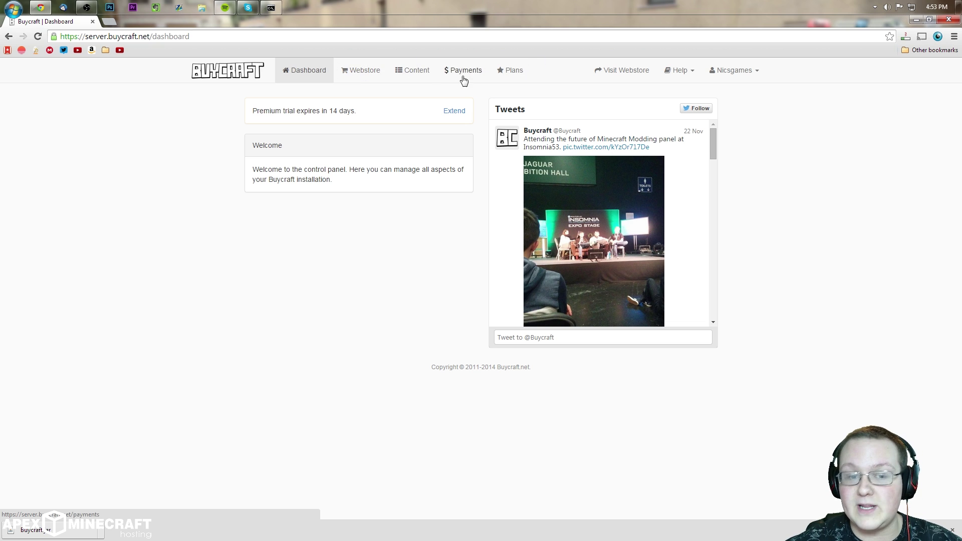
Step: Set the webstore title to 'NicsGames Tutorial Server', keeping U.S. Dollar and English
{"action": "left_click", "coordinate": [364, 71]}
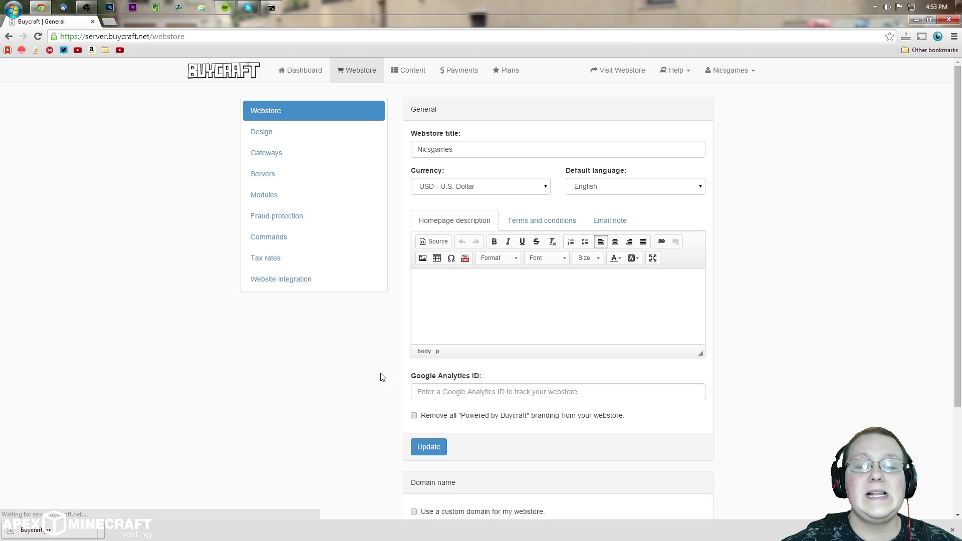
{"action": "double_click", "coordinate": [448, 149]}
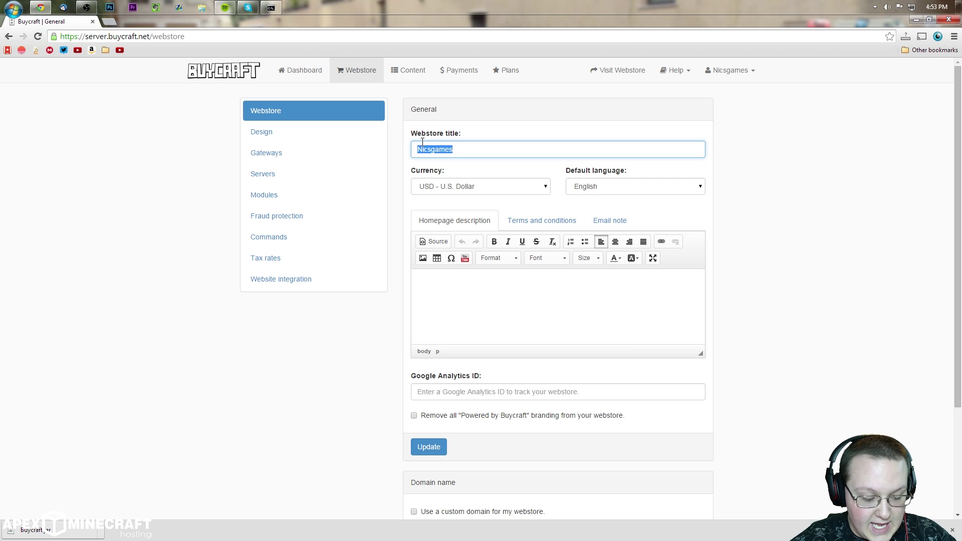
{"action": "type", "text": "NicsGames Tutorial Server"}
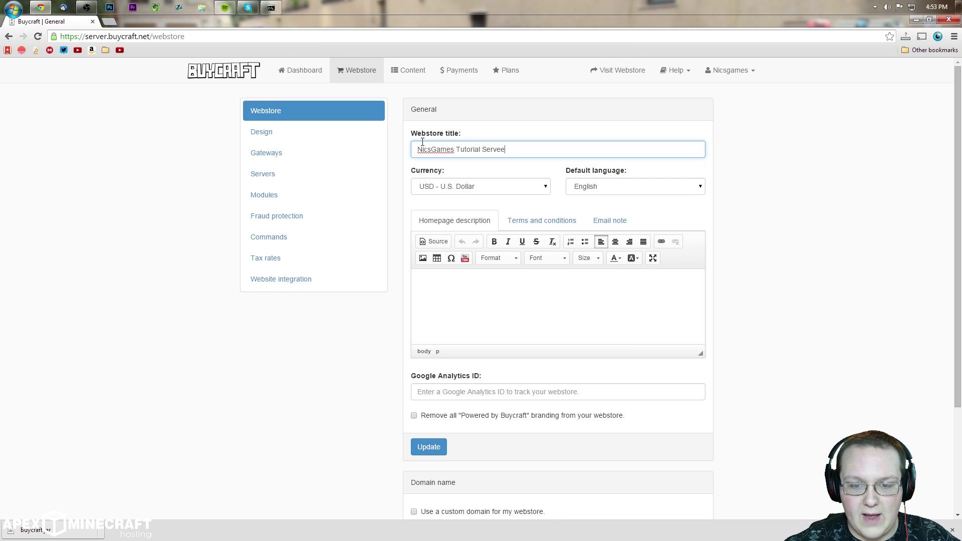
{"action": "left_click", "coordinate": [446, 187]}
{"action": "left_click", "coordinate": [437, 208]}
{"action": "left_click", "coordinate": [476, 186]}
{"action": "left_click", "coordinate": [482, 352]}
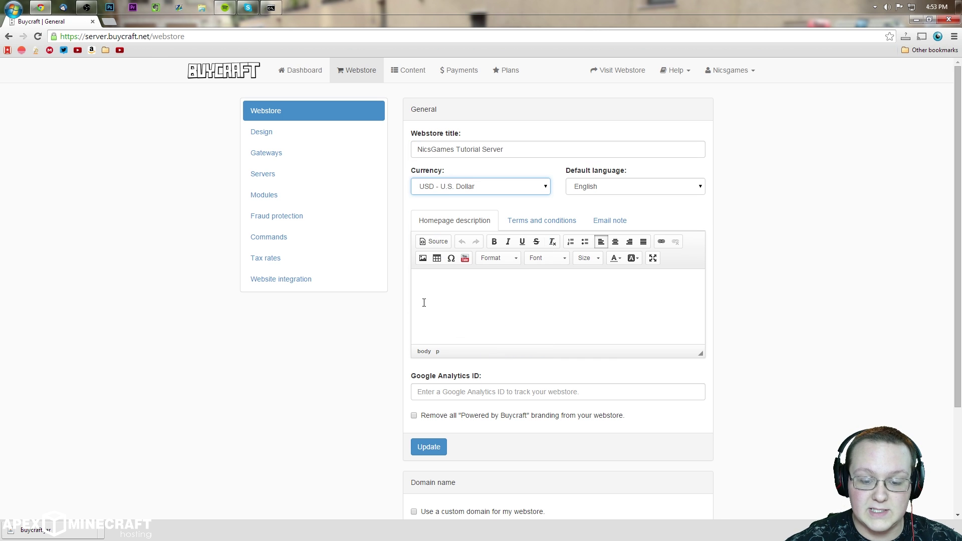
{"action": "left_click", "coordinate": [604, 186]}
{"action": "left_click", "coordinate": [602, 201]}
Step: Start the homepage description with 'This is NicsGames Tutorial Server. Hope you en…'
{"action": "left_click", "coordinate": [571, 316]}
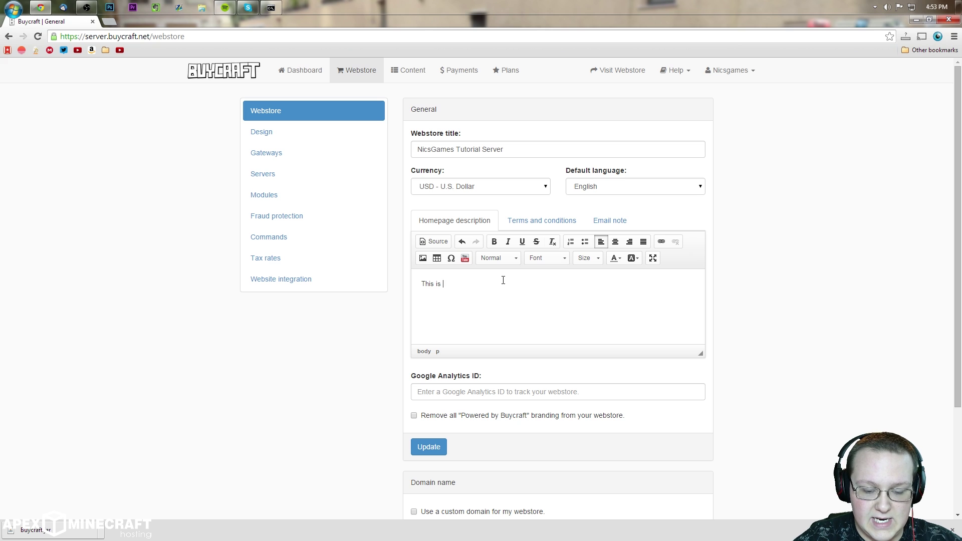
{"action": "type", "text": "This is NicsGames Tutorial Server."}
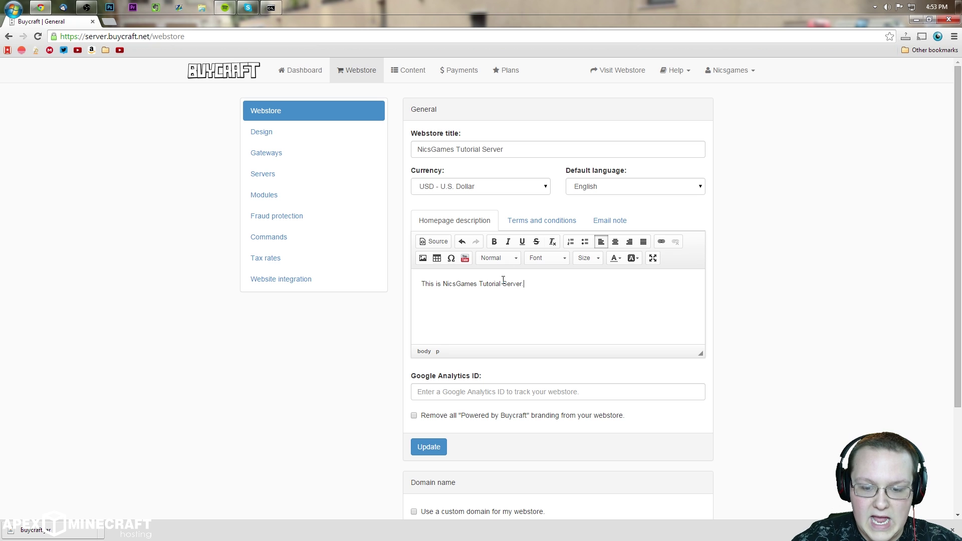
{"action": "type", "text": "Hope you eny"}
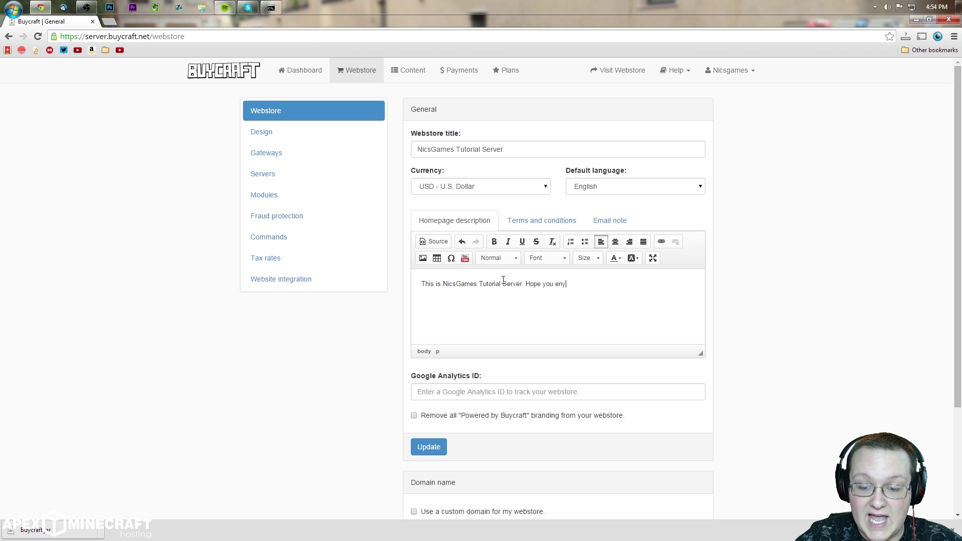
Step: Make the description line bold italic, Normal paragraph, at font size 12
{"action": "left_click_drag", "start_coordinate": [590, 273], "coordinate": [420, 284]}
{"action": "left_click", "coordinate": [494, 241]}
{"action": "left_click", "coordinate": [507, 241]}
{"action": "left_click", "coordinate": [503, 258]}
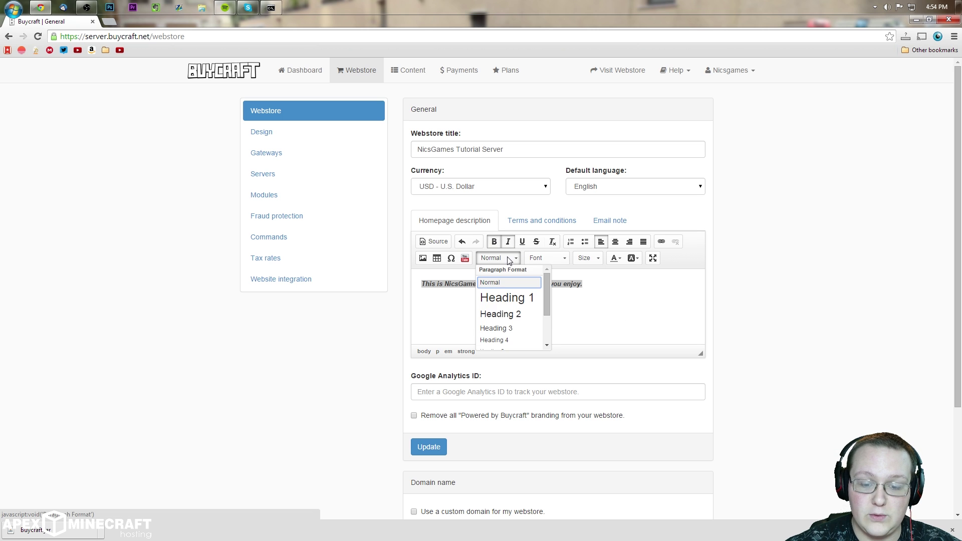
{"action": "left_click", "coordinate": [508, 298]}
{"action": "key", "text": "ctrl+a"}
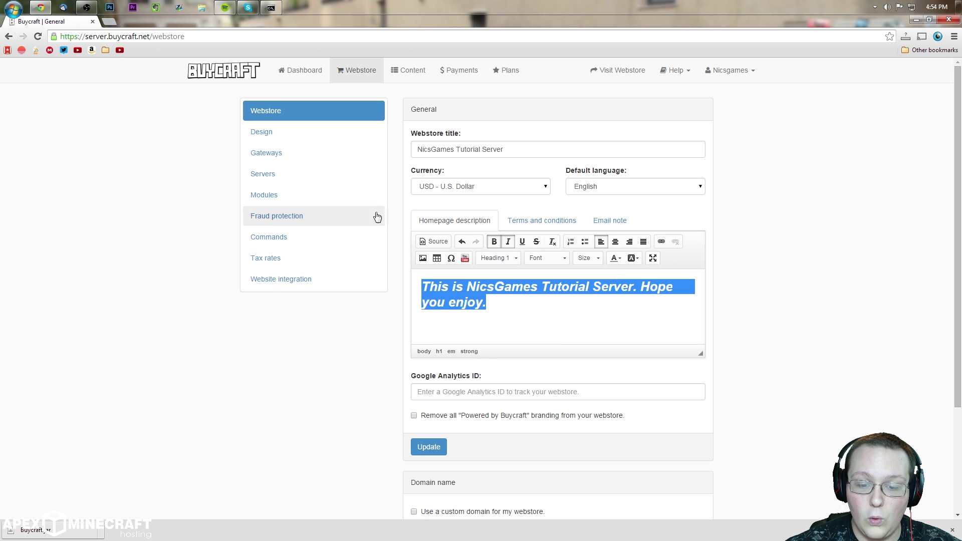
{"action": "left_click", "coordinate": [499, 258]}
{"action": "left_click", "coordinate": [506, 281]}
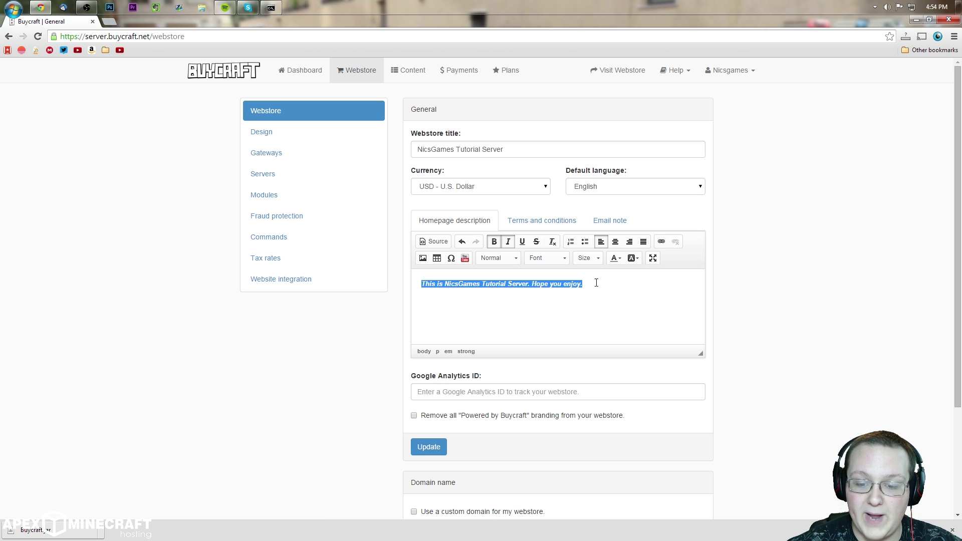
{"action": "left_click", "coordinate": [587, 258]}
{"action": "left_click", "coordinate": [595, 331]}
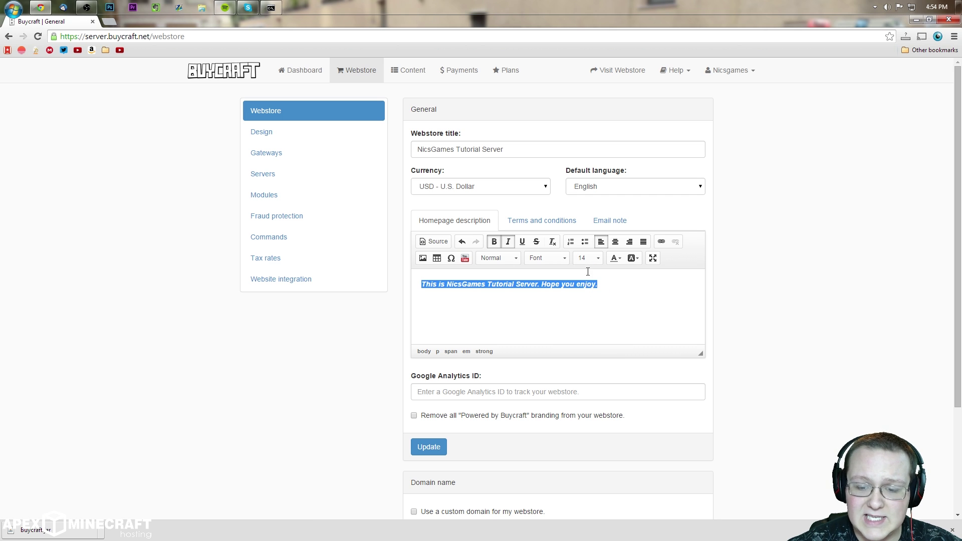
{"action": "left_click", "coordinate": [588, 258]}
{"action": "left_click", "coordinate": [590, 327]}
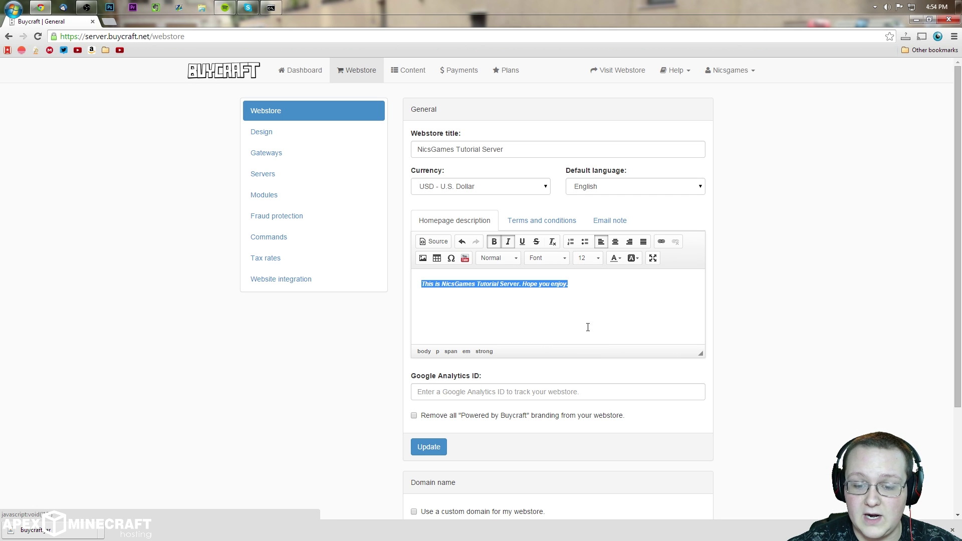
{"action": "key", "text": "Right"}
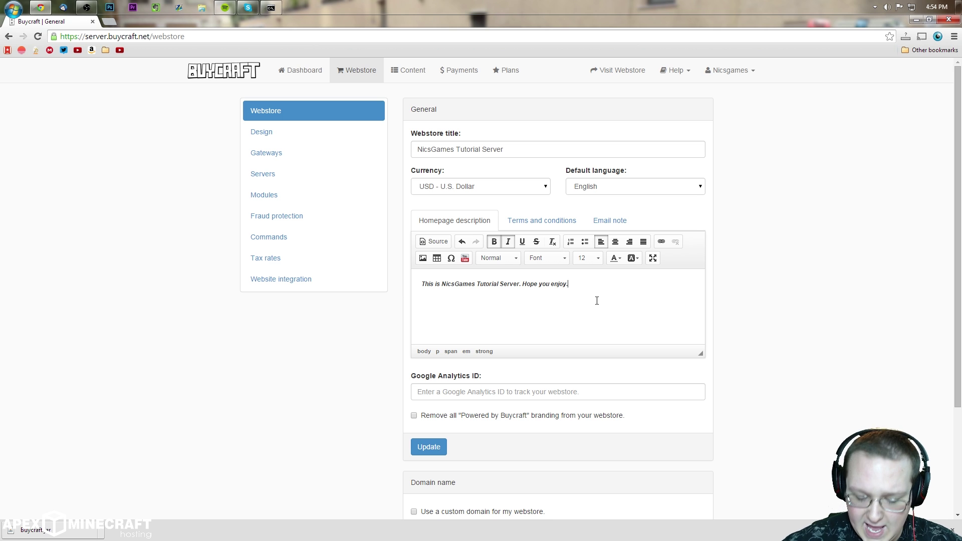
Step: Add a 'Welcome!' line above the description formatted as Heading 1
{"action": "key", "text": "Return"}
{"action": "key", "text": "Return"}
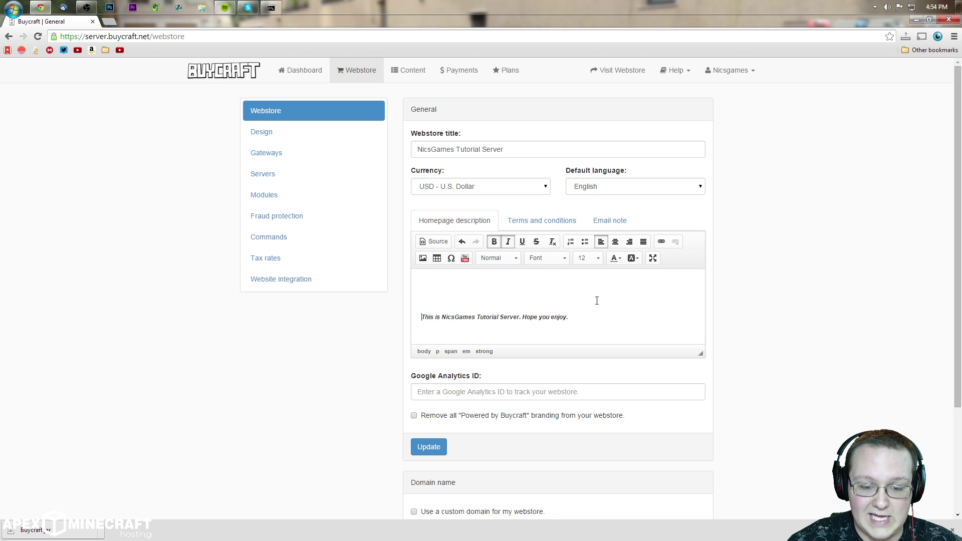
{"action": "key", "text": "BackSpace"}
{"action": "key", "text": "Up"}
{"action": "type", "text": "W"}
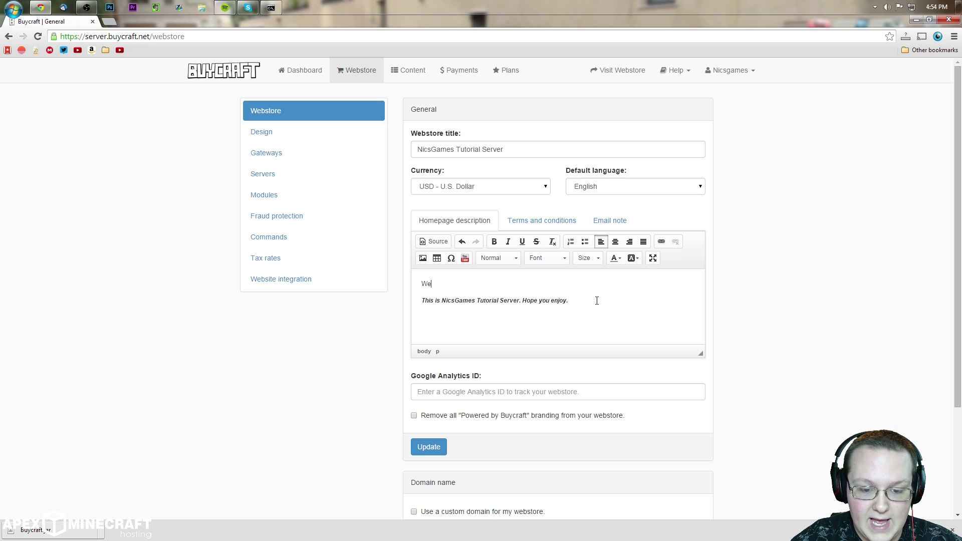
{"action": "type", "text": "elcome!"}
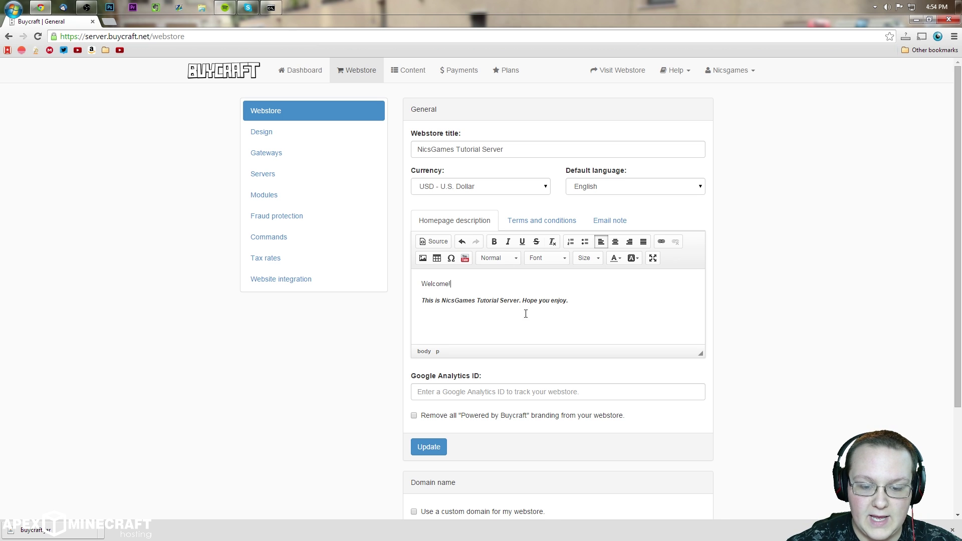
{"action": "triple_click", "coordinate": [500, 281]}
{"action": "left_click", "coordinate": [499, 258]}
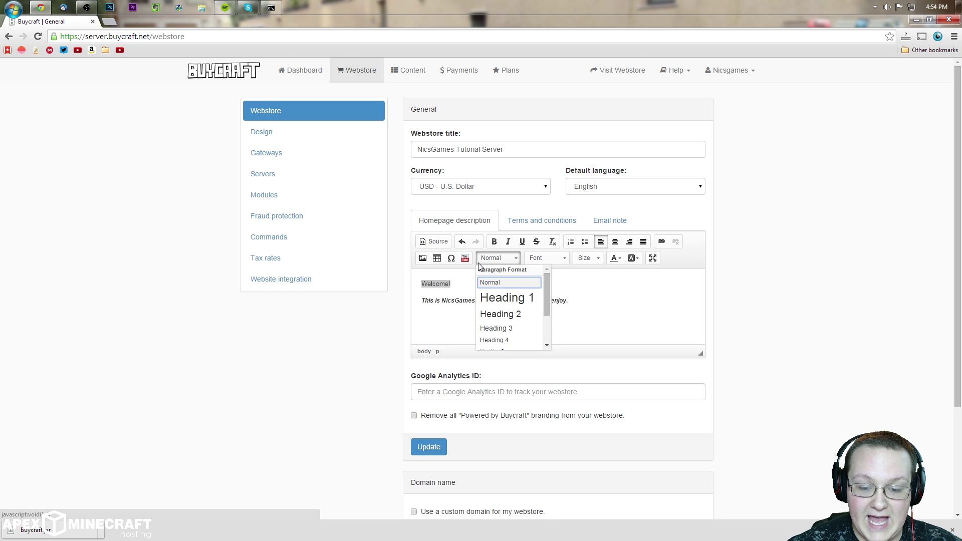
{"action": "left_click", "coordinate": [506, 297]}
Step: Centre both the Welcome! heading and the description line
{"action": "left_click_drag", "start_coordinate": [567, 311], "coordinate": [533, 257]}
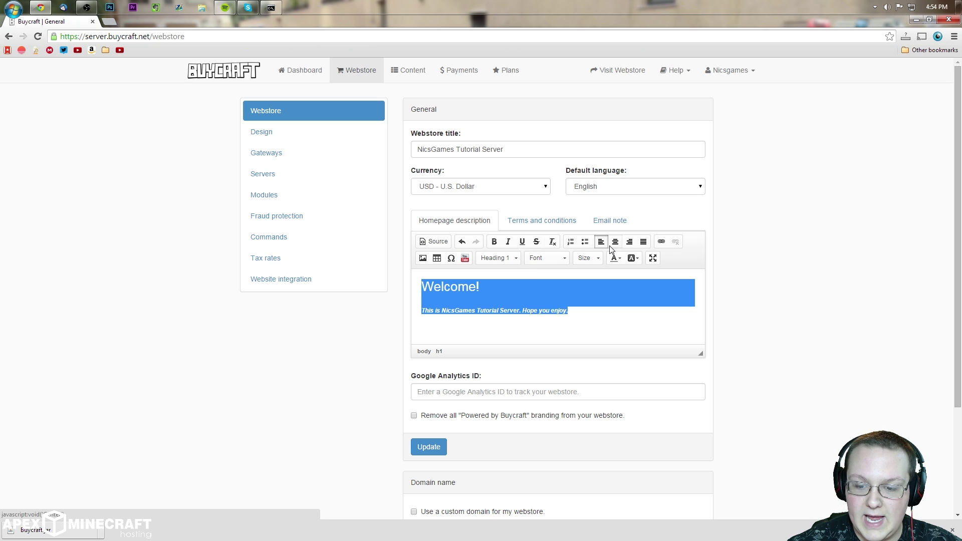
{"action": "left_click", "coordinate": [616, 242]}
{"action": "left_click", "coordinate": [591, 322]}
{"action": "left_click", "coordinate": [515, 258]}
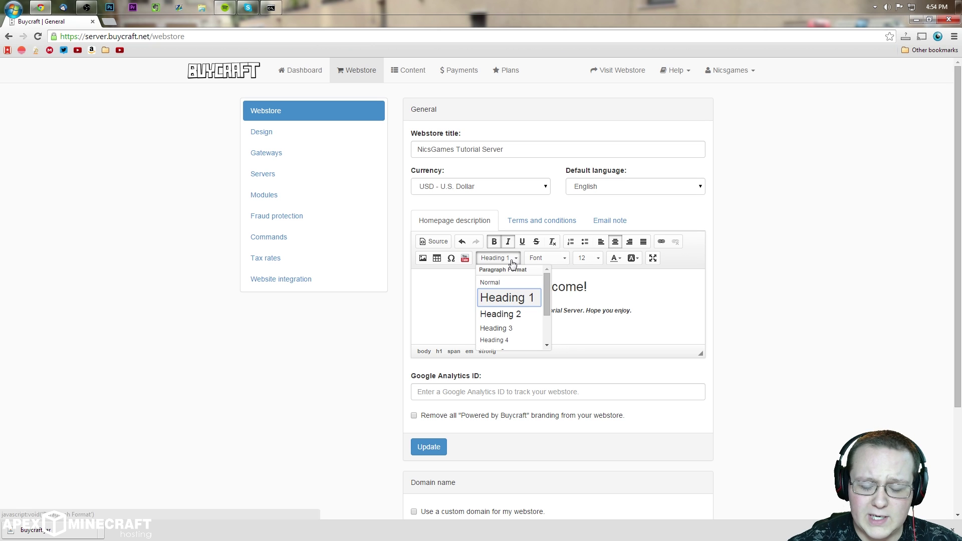
{"action": "scroll", "coordinate": [514, 321], "scroll_direction": "down", "scroll_amount": 3}
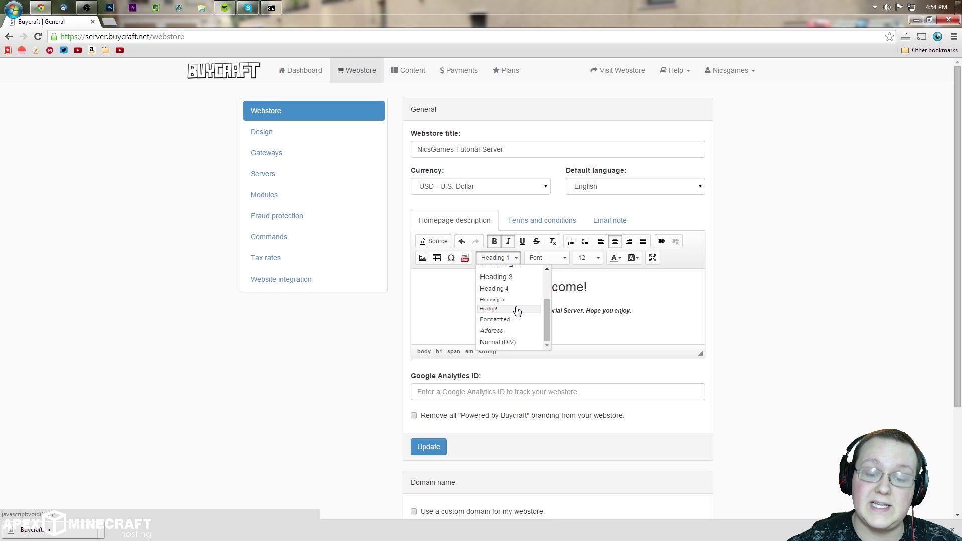
{"action": "left_click", "coordinate": [580, 304]}
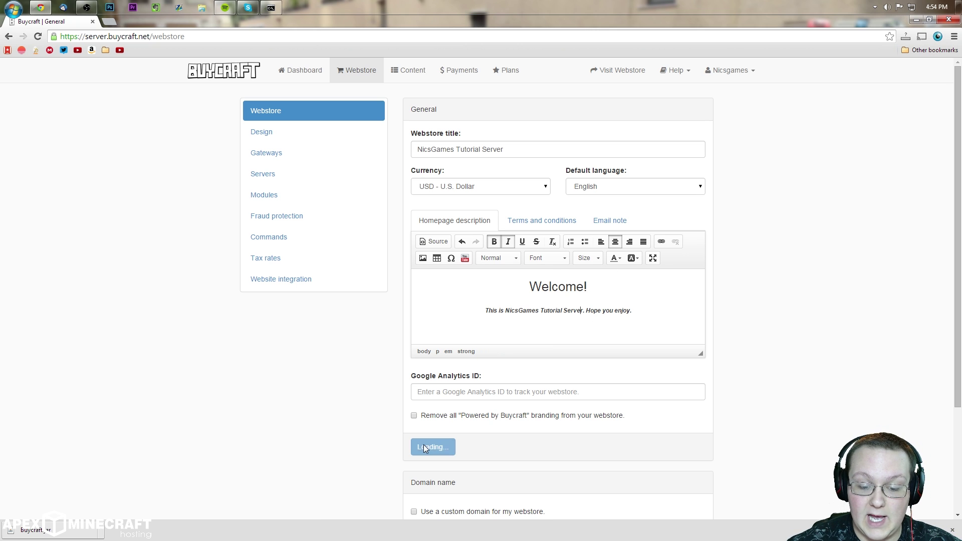
Step: Preview the live webstore to check the centred Welcome! heading and description
{"action": "left_click", "coordinate": [609, 74]}
{"action": "left_click_drag", "start_coordinate": [364, 224], "coordinate": [427, 224]}
{"action": "left_click_drag", "start_coordinate": [328, 241], "coordinate": [469, 247]}
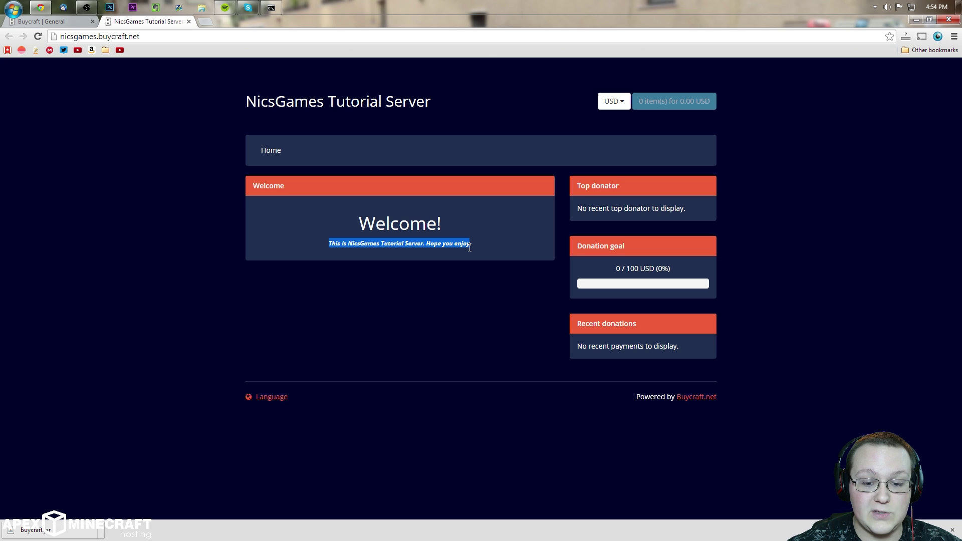
{"action": "left_click", "coordinate": [521, 287]}
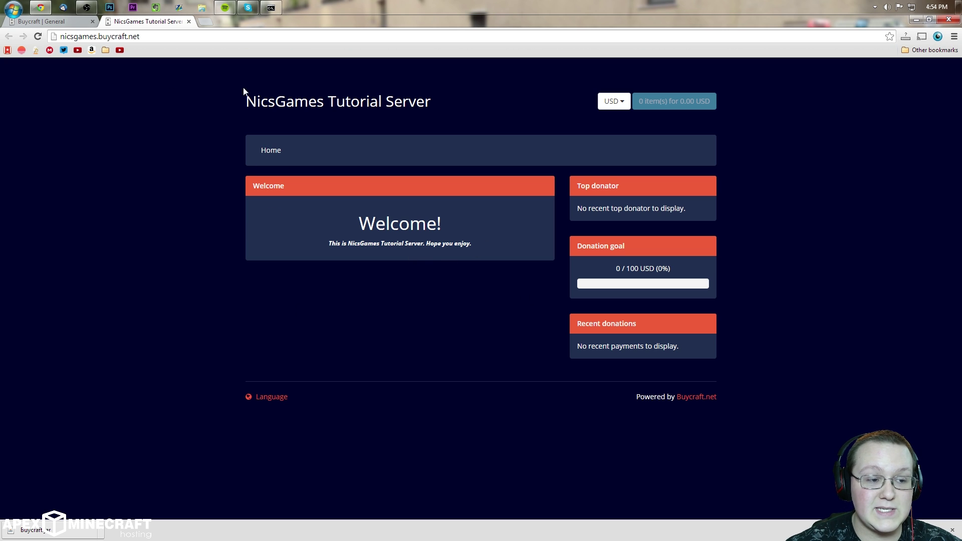
{"action": "left_click", "coordinate": [55, 23]}
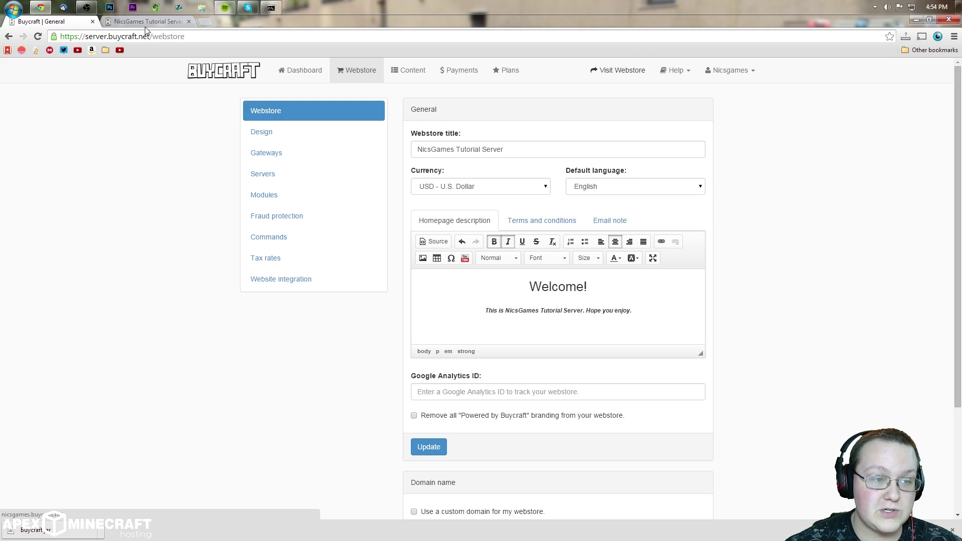
{"action": "key", "text": "ctrl+Tab"}
{"action": "left_click", "coordinate": [204, 22]}
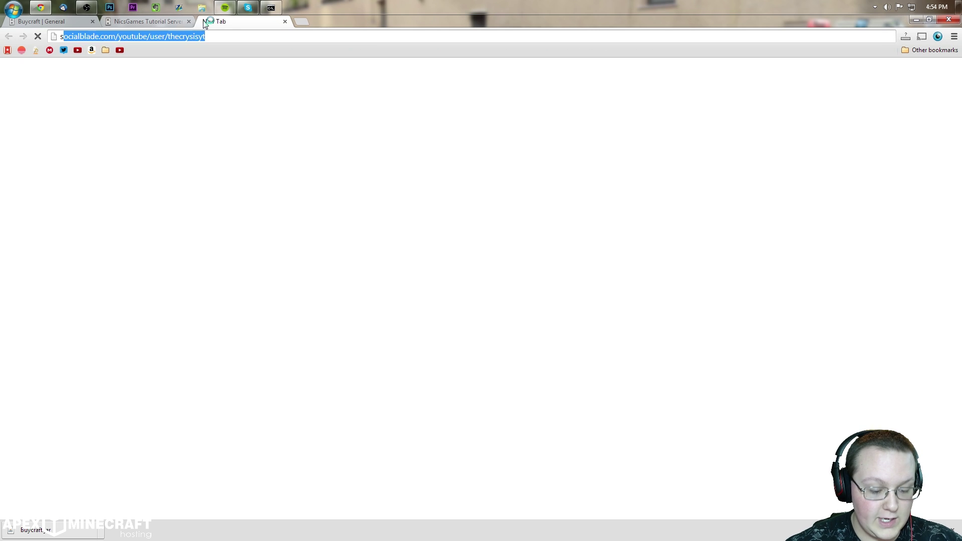
Step: Load The Minecraft Project's store and scroll through its homepage notices for reference
{"action": "type", "text": "st"}
{"action": "key", "text": "Return"}
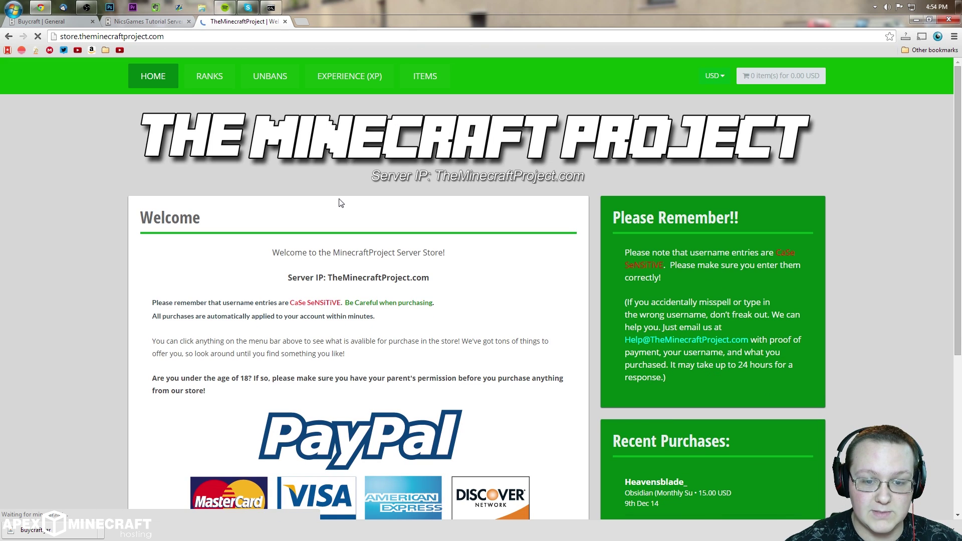
{"action": "scroll", "coordinate": [334, 271], "scroll_direction": "down", "scroll_amount": 2}
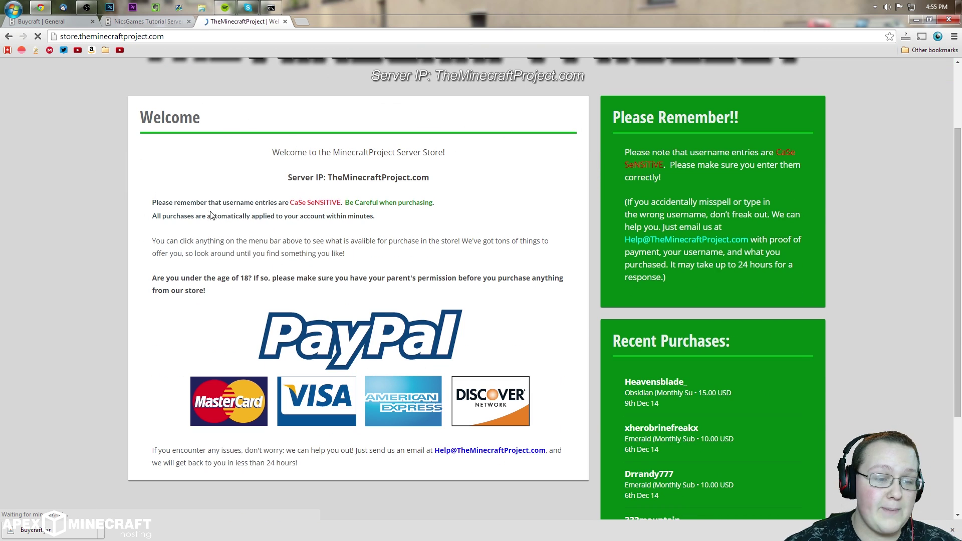
{"action": "left_click_drag", "start_coordinate": [298, 204], "coordinate": [370, 203]}
{"action": "left_click", "coordinate": [334, 269]}
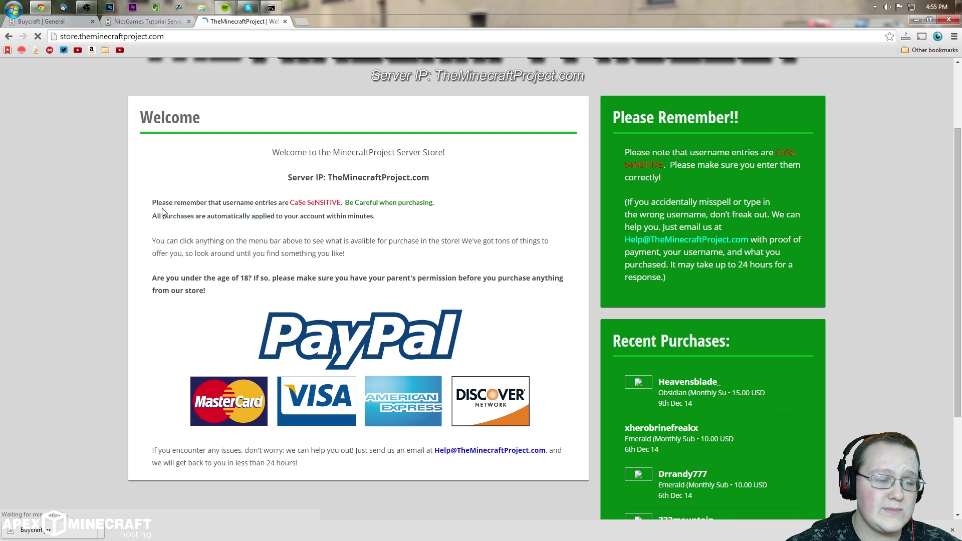
{"action": "scroll", "coordinate": [246, 250], "scroll_direction": "down", "scroll_amount": 1}
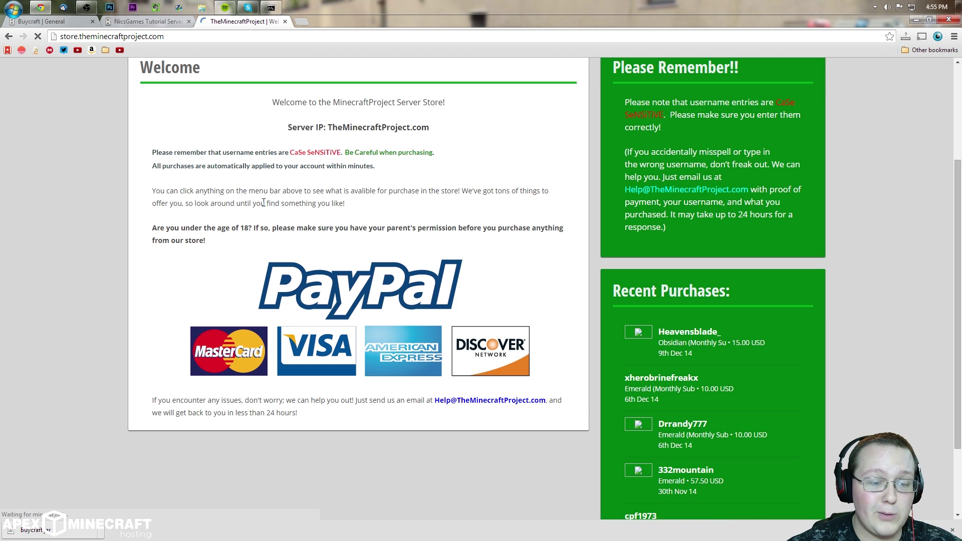
{"action": "left_click_drag", "start_coordinate": [200, 228], "coordinate": [387, 228]}
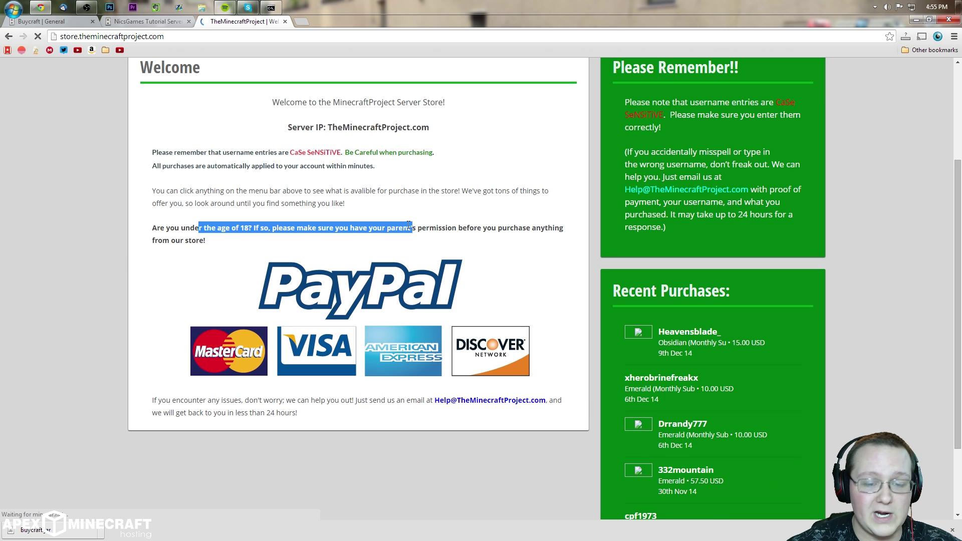
{"action": "left_click", "coordinate": [435, 282]}
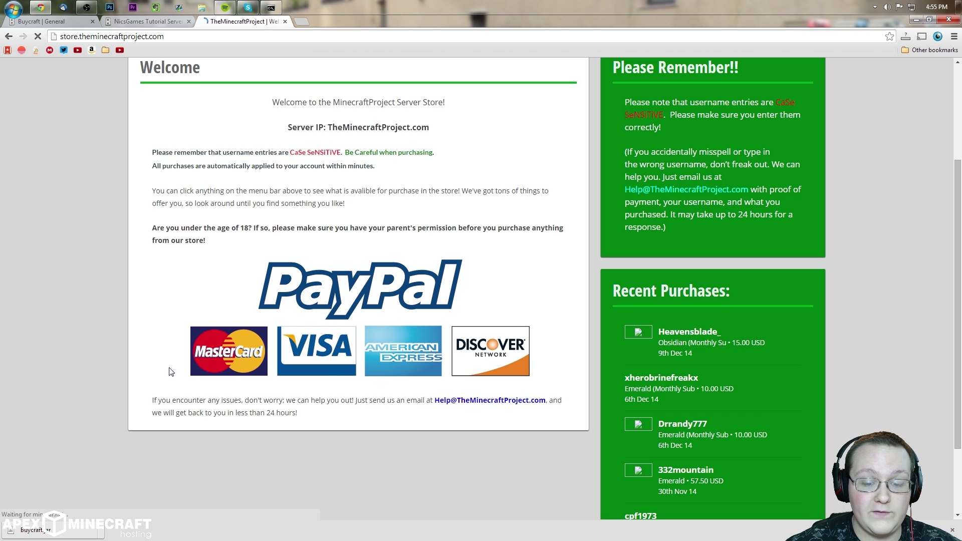
{"action": "scroll", "coordinate": [230, 358], "scroll_direction": "down", "scroll_amount": 3}
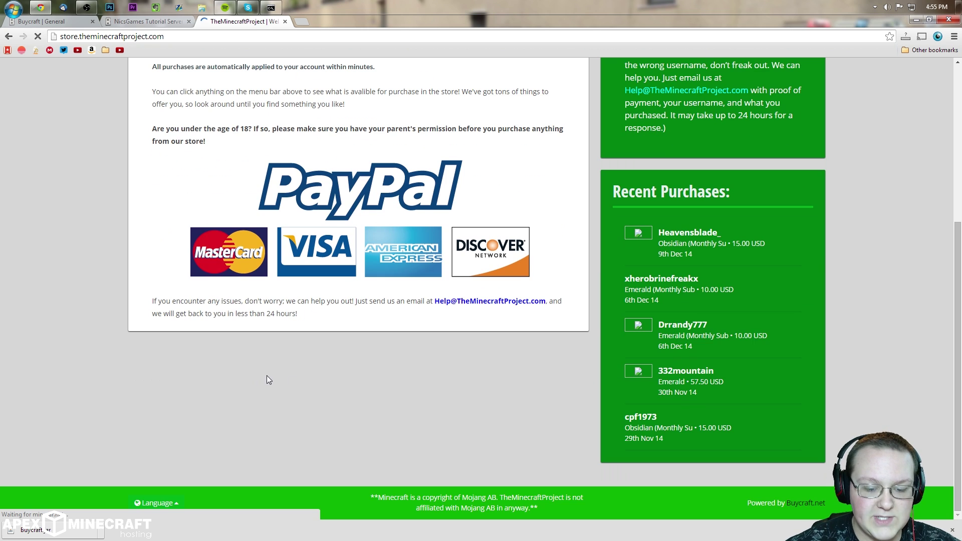
{"action": "scroll", "coordinate": [267, 375], "scroll_direction": "up", "scroll_amount": 6}
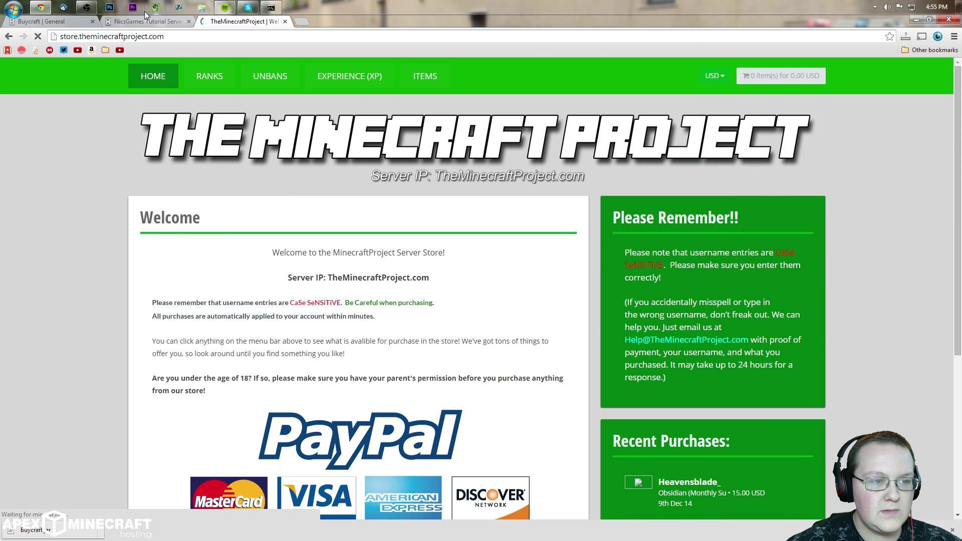
{"action": "scroll", "coordinate": [458, 259], "scroll_direction": "down", "scroll_amount": 2}
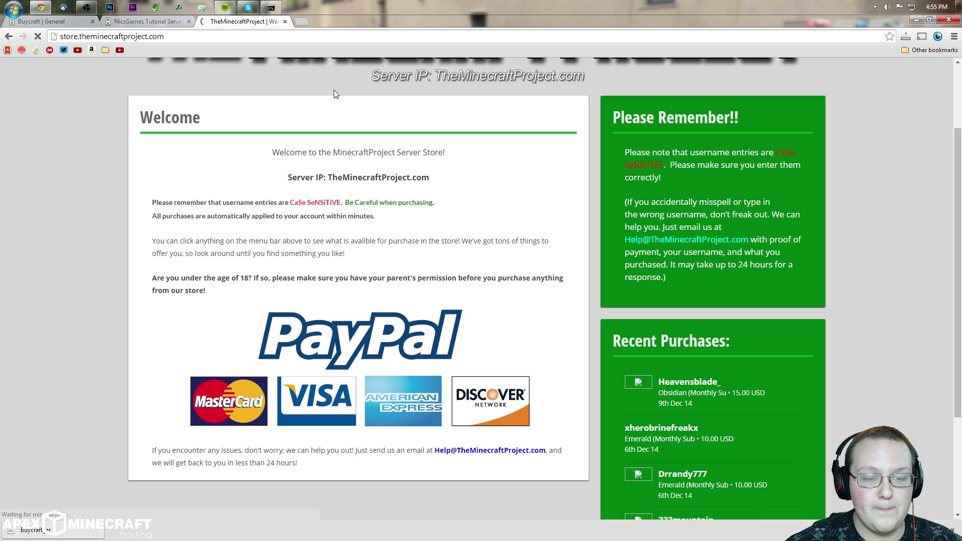
{"action": "scroll", "coordinate": [246, 301], "scroll_direction": "up", "scroll_amount": 2}
{"action": "scroll", "coordinate": [246, 302], "scroll_direction": "down", "scroll_amount": 2}
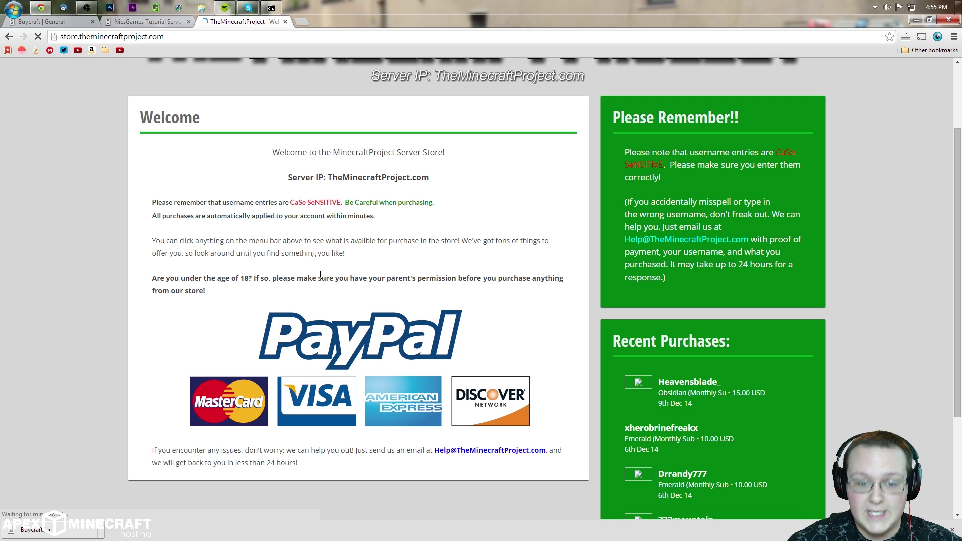
{"action": "left_click", "coordinate": [123, 21]}
Step: Review the description, terms and email note tabs, then go to Design settings
{"action": "left_click", "coordinate": [40, 21]}
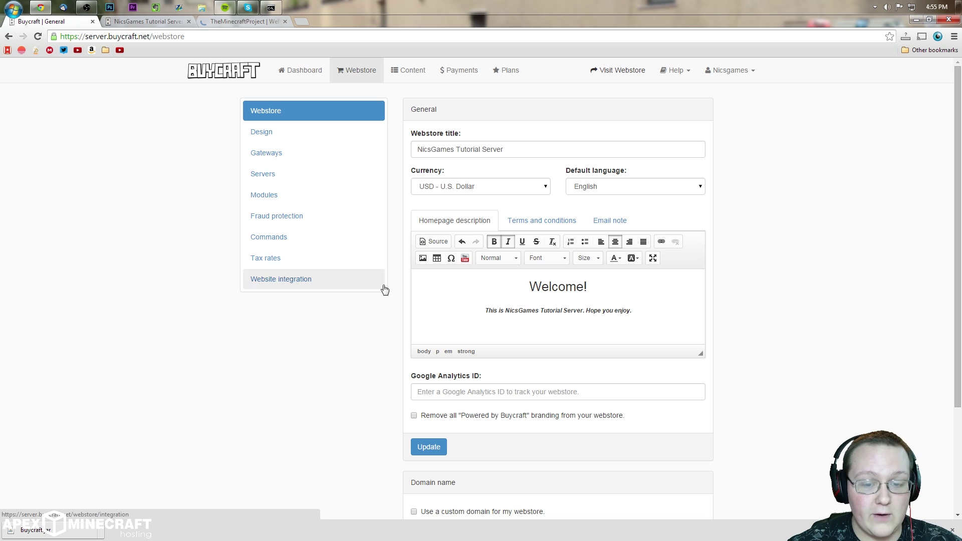
{"action": "left_click", "coordinate": [526, 229]}
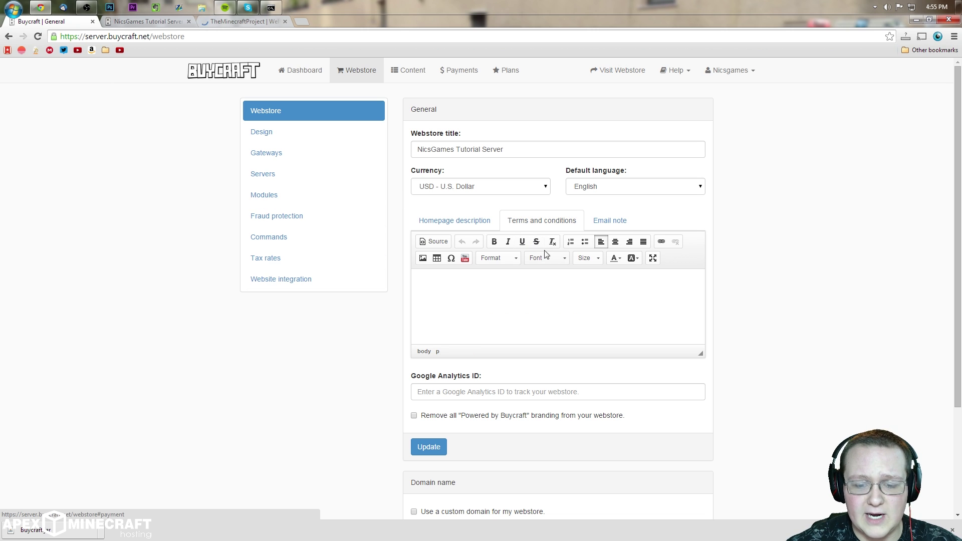
{"action": "left_click", "coordinate": [608, 221]}
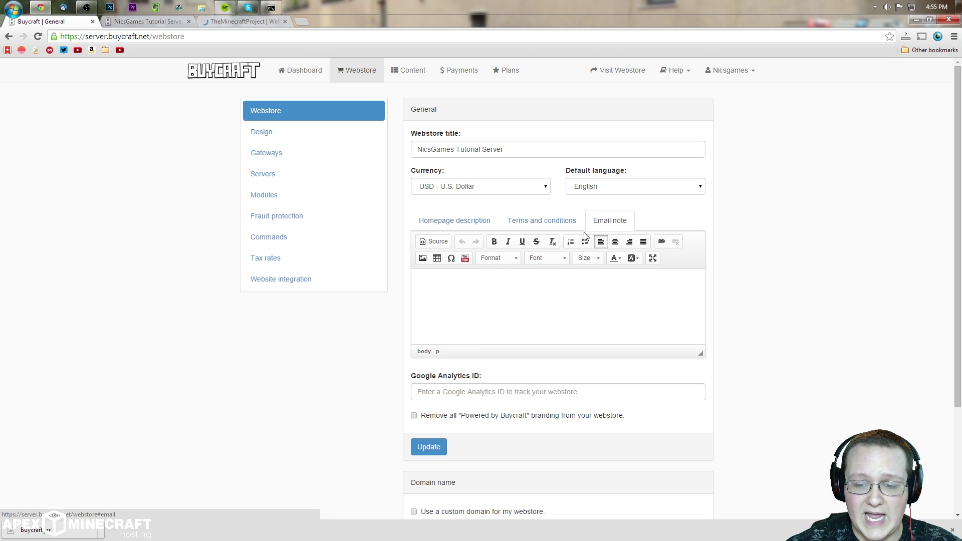
{"action": "left_click", "coordinate": [455, 227]}
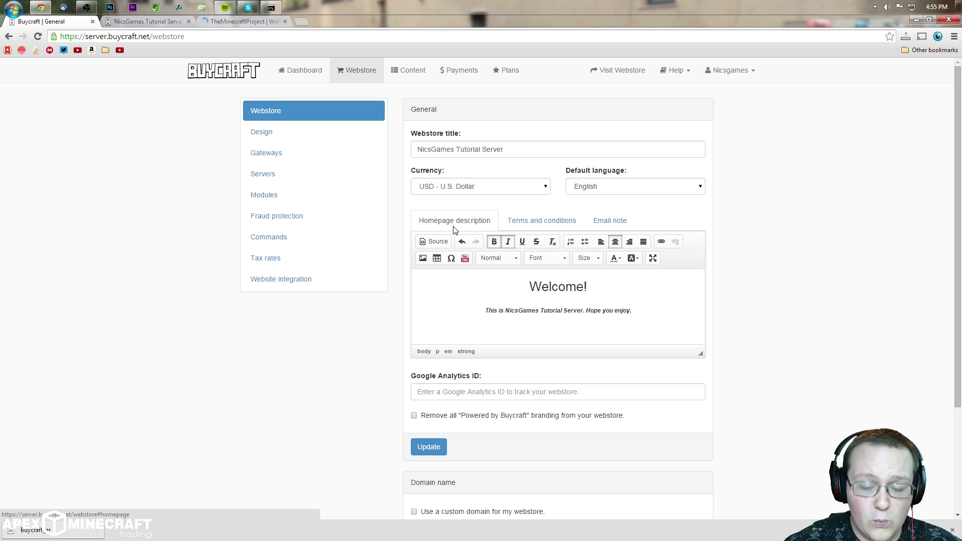
{"action": "left_click", "coordinate": [540, 220]}
{"action": "left_click", "coordinate": [609, 221]}
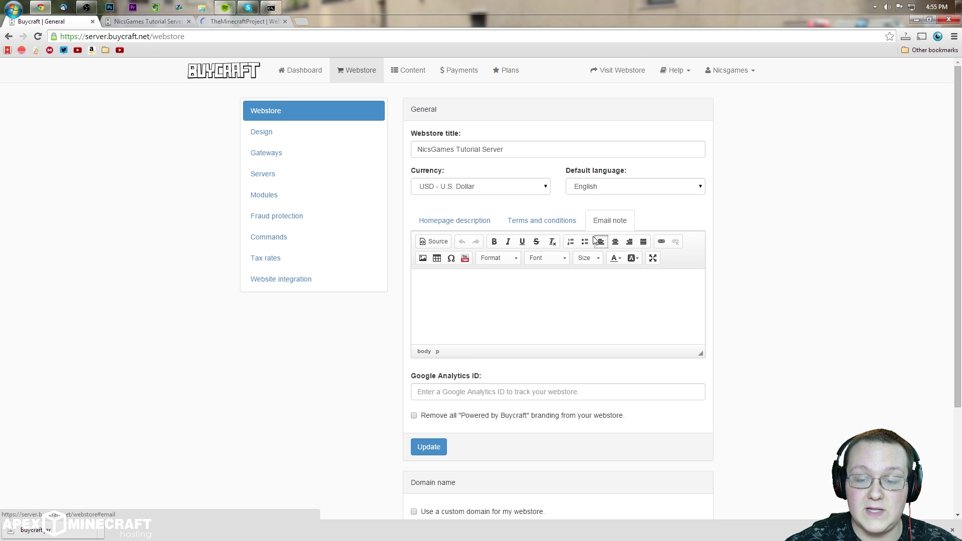
{"action": "left_click", "coordinate": [468, 225]}
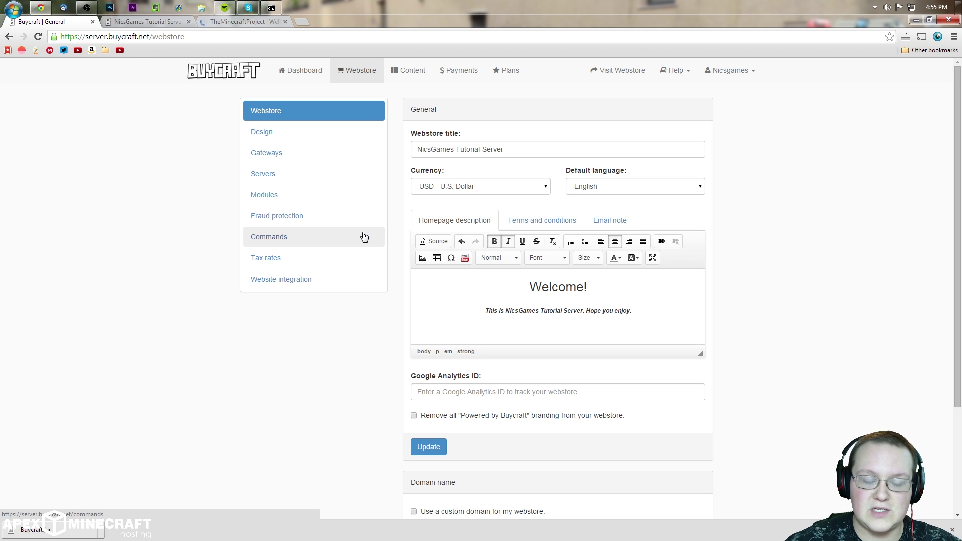
{"action": "left_click", "coordinate": [266, 132]}
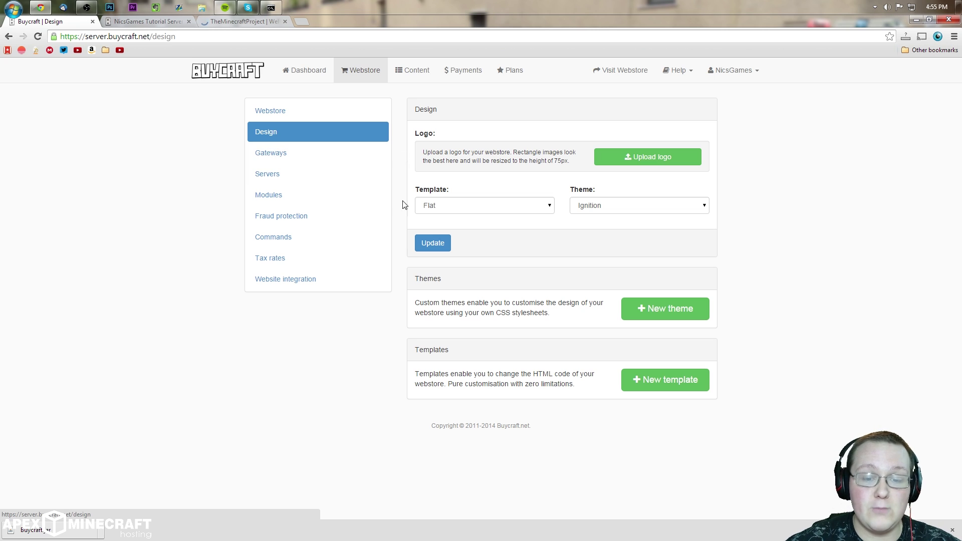
Step: Try the Classic template, revert to Flat, and compare with The Minecraft Project's store
{"action": "left_click", "coordinate": [448, 207]}
{"action": "left_click", "coordinate": [453, 227]}
{"action": "left_click", "coordinate": [472, 212]}
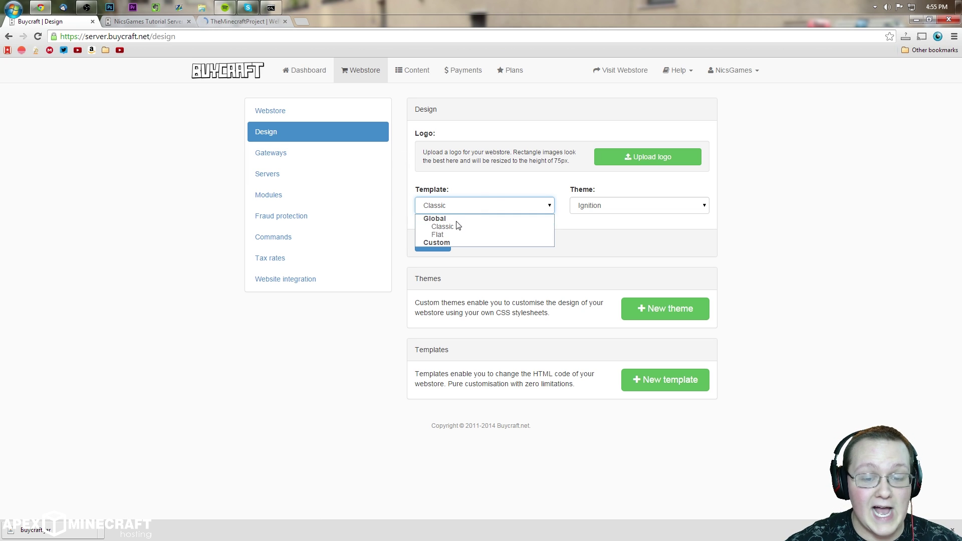
{"action": "left_click", "coordinate": [440, 235]}
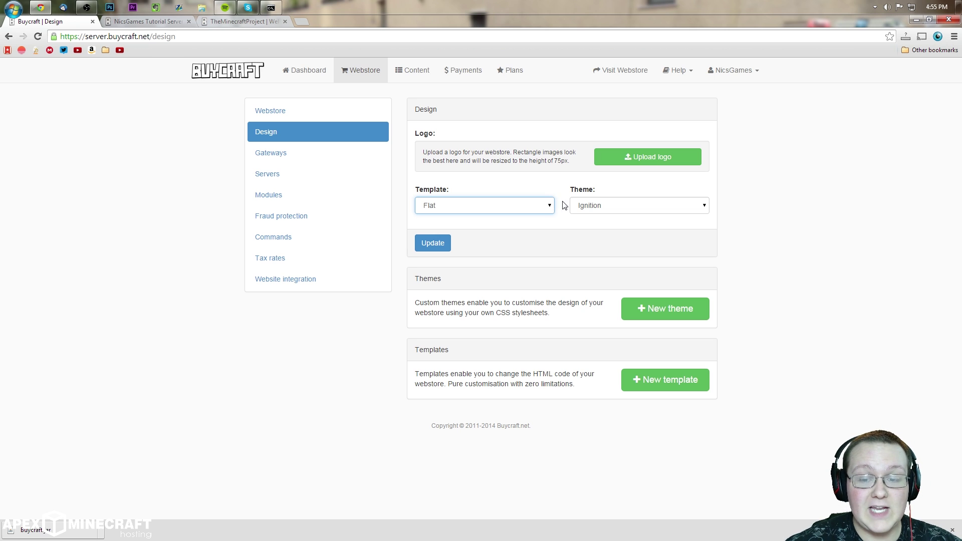
{"action": "left_click", "coordinate": [616, 206]}
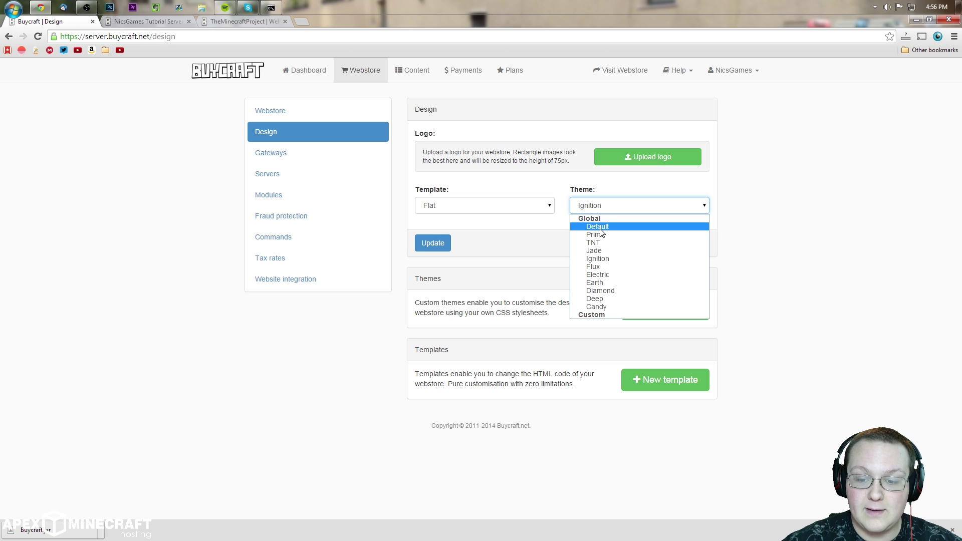
{"action": "left_click", "coordinate": [517, 242]}
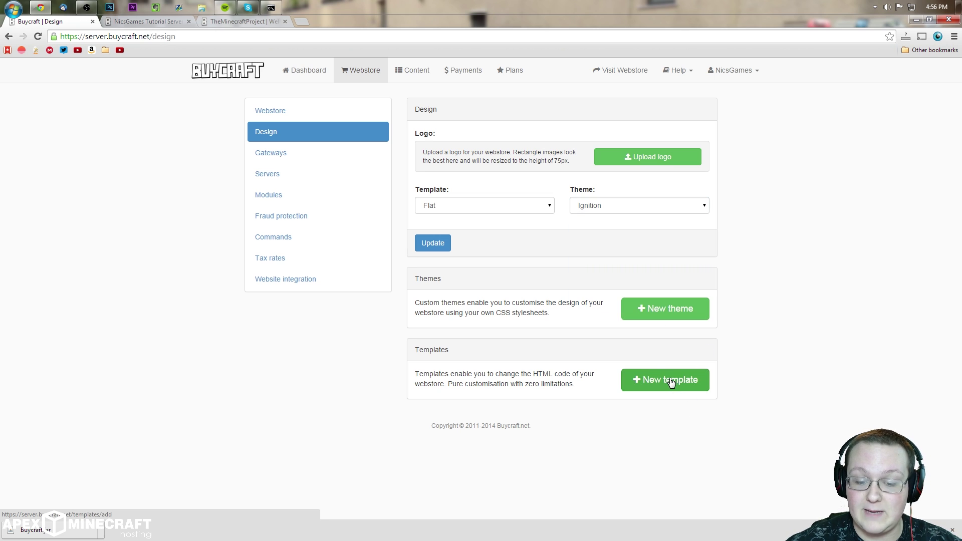
{"action": "left_click", "coordinate": [239, 21]}
{"action": "scroll", "coordinate": [412, 323], "scroll_direction": "up", "scroll_amount": 2}
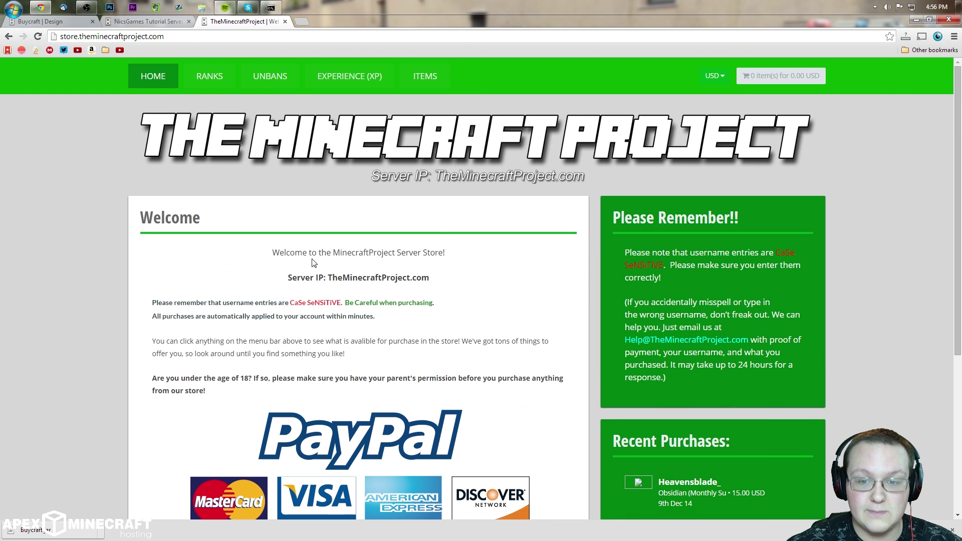
{"action": "left_click", "coordinate": [50, 22]}
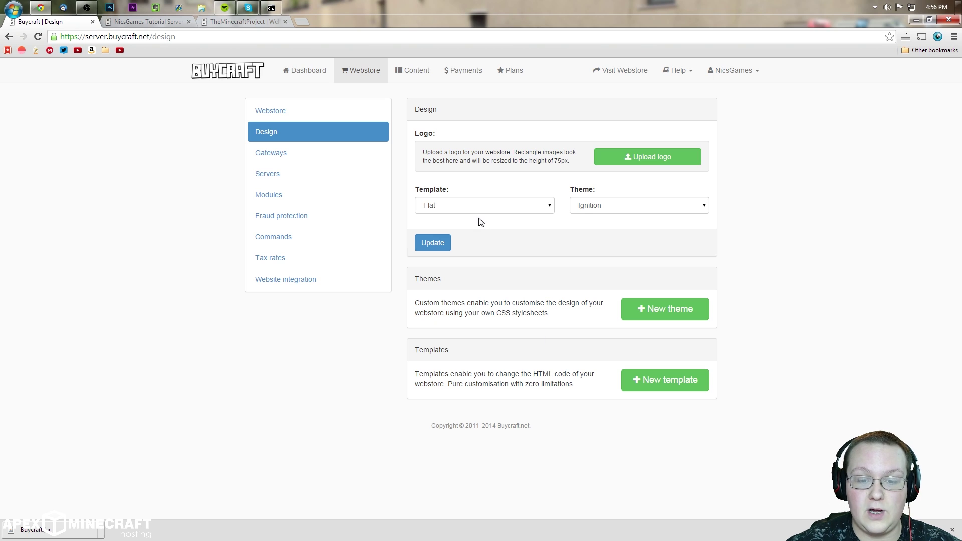
Step: Switch the webstore theme to Default and save the design settings
{"action": "left_click", "coordinate": [585, 210]}
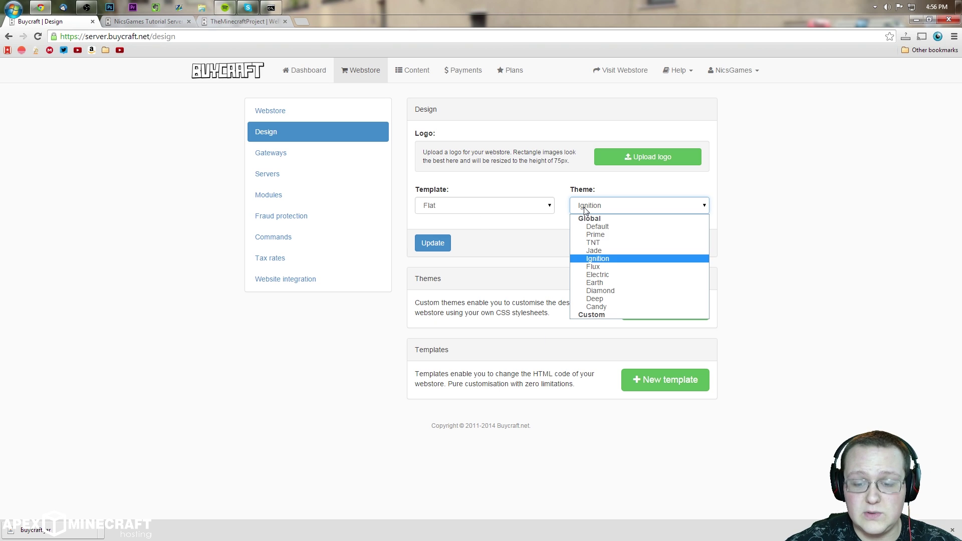
{"action": "left_click", "coordinate": [589, 228]}
{"action": "left_click", "coordinate": [433, 243]}
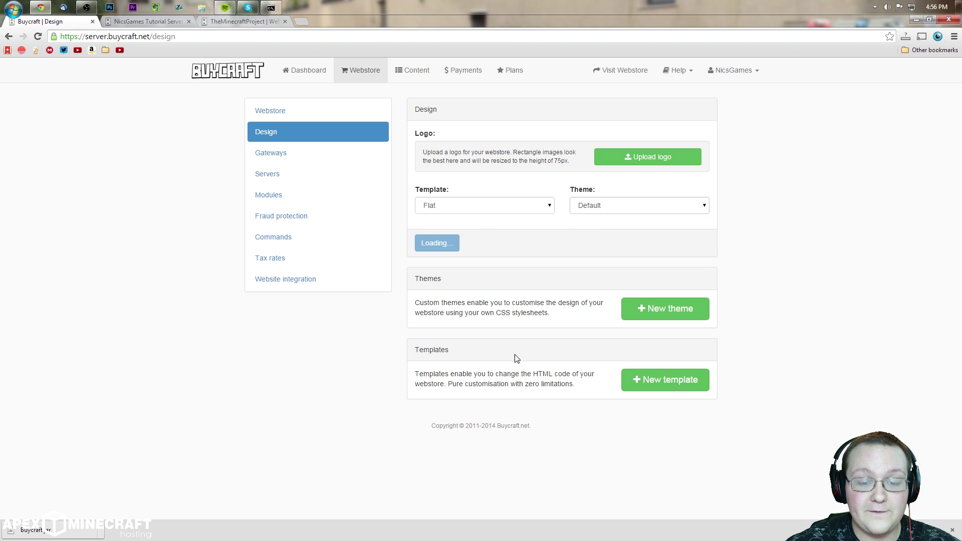
Step: Reload the live store, then switch the store template to Classic and preview it
{"action": "left_click", "coordinate": [153, 23]}
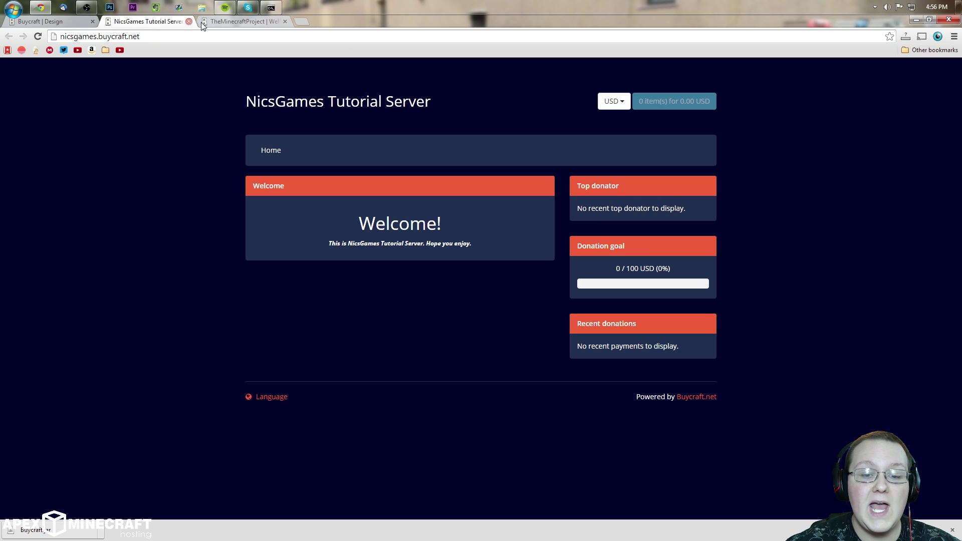
{"action": "right_click", "coordinate": [400, 179]}
{"action": "left_click", "coordinate": [433, 198]}
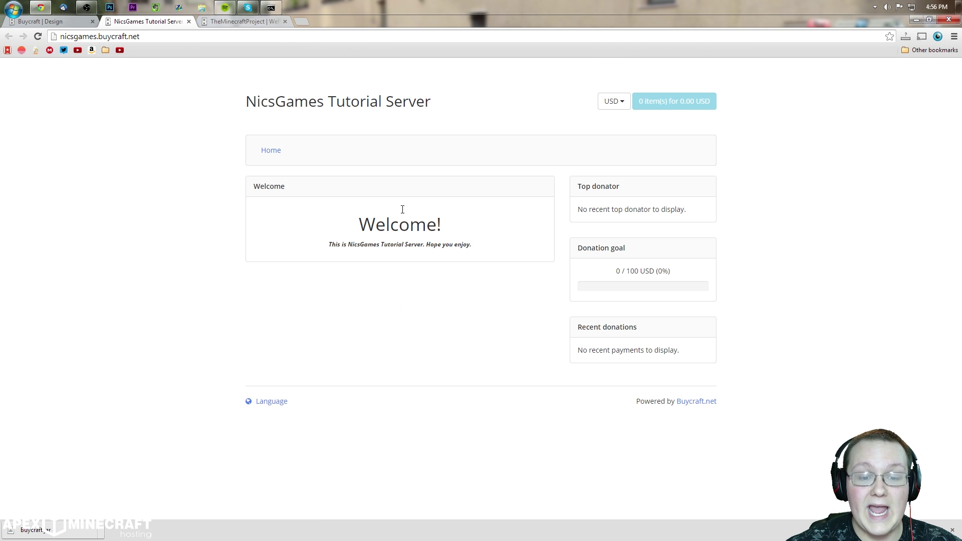
{"action": "left_click", "coordinate": [47, 21]}
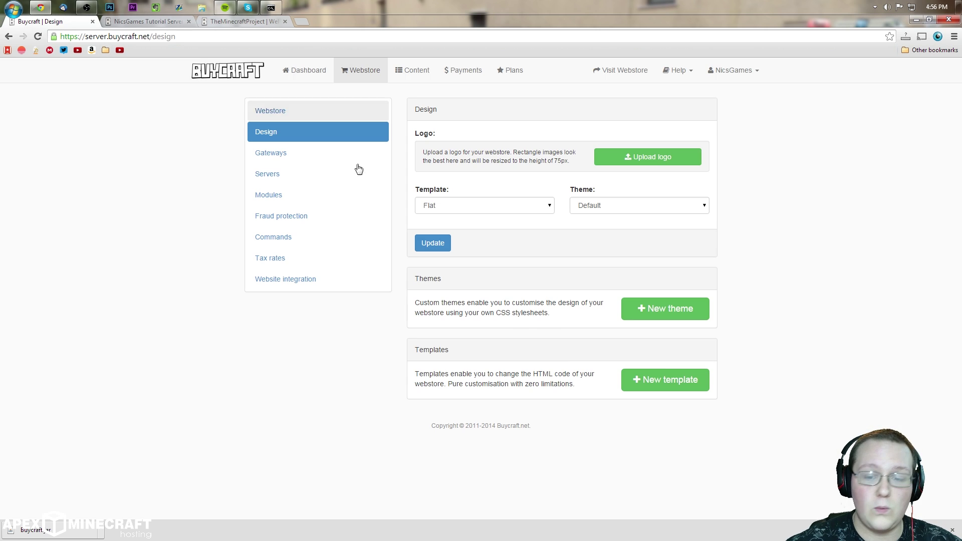
{"action": "left_click", "coordinate": [453, 207]}
{"action": "left_click", "coordinate": [436, 219]}
{"action": "left_click", "coordinate": [433, 243]}
{"action": "key", "text": "ctrl+Tab"}
{"action": "right_click", "coordinate": [526, 110]}
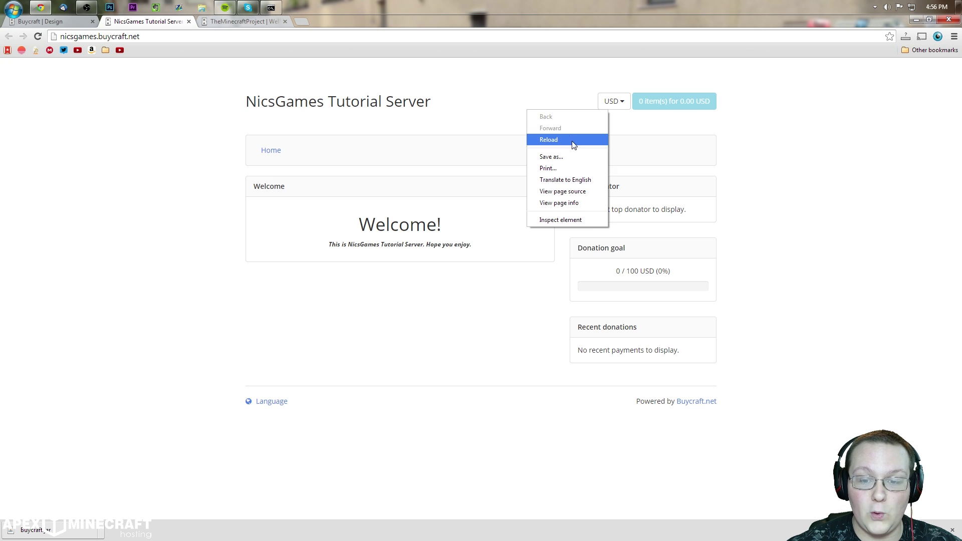
{"action": "left_click", "coordinate": [542, 141]}
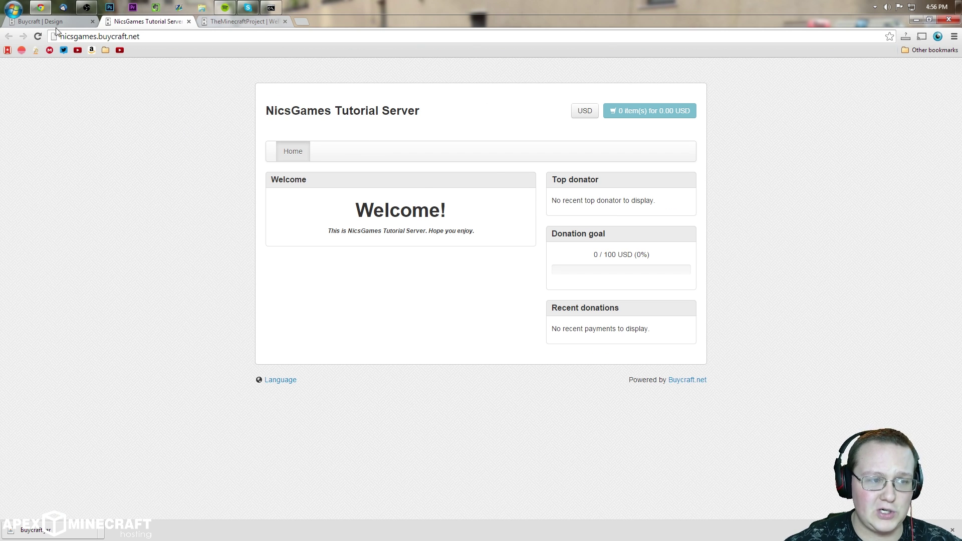
Step: Restore the Flat template, confirm it on the live store, and start a new custom theme
{"action": "left_click", "coordinate": [40, 21]}
{"action": "left_click", "coordinate": [423, 206]}
{"action": "left_click", "coordinate": [441, 228]}
{"action": "left_click", "coordinate": [449, 239]}
{"action": "left_click", "coordinate": [115, 21]}
{"action": "right_click", "coordinate": [472, 121]}
{"action": "left_click", "coordinate": [488, 146]}
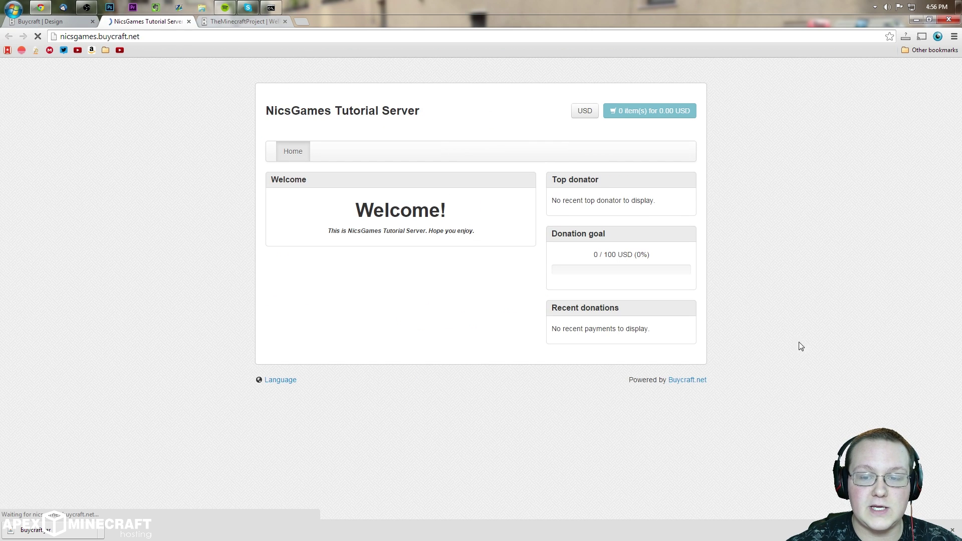
{"action": "left_click", "coordinate": [58, 26]}
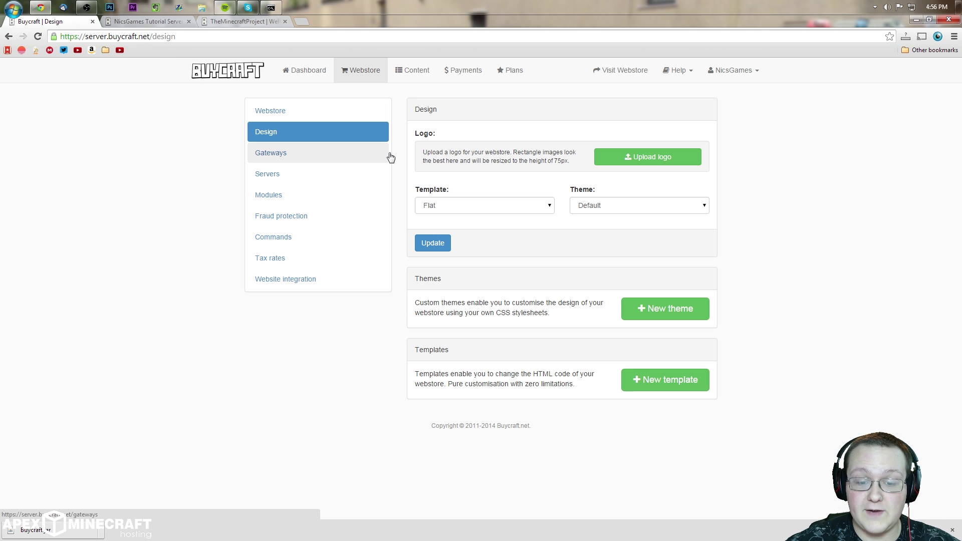
{"action": "left_click", "coordinate": [676, 306]}
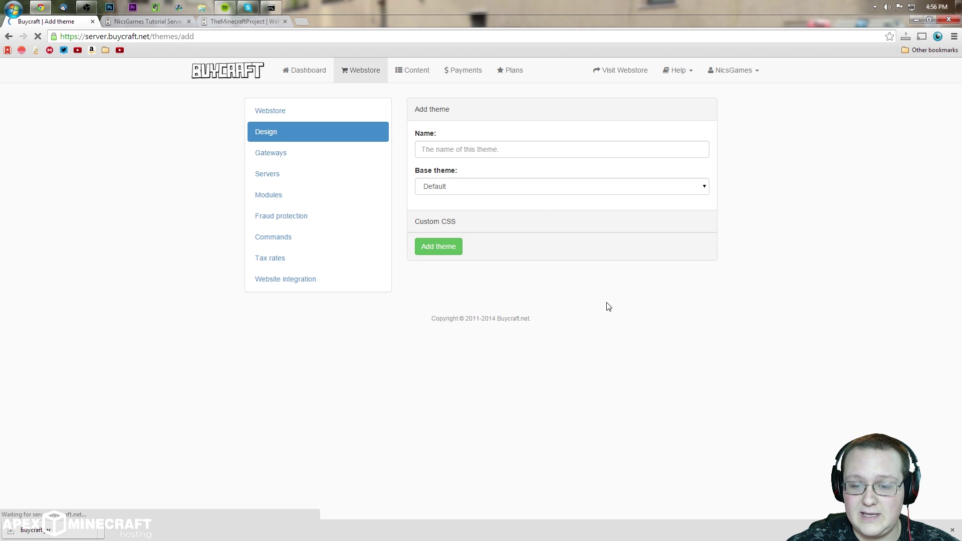
Step: Go back to the design settings, then open the Gateways payment settings
{"action": "left_click", "coordinate": [310, 140]}
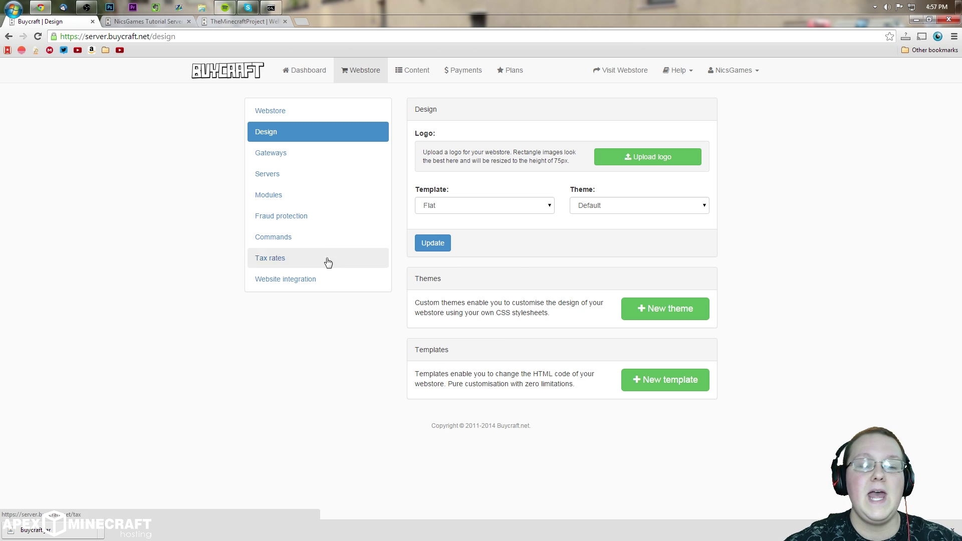
{"action": "left_click", "coordinate": [319, 152]}
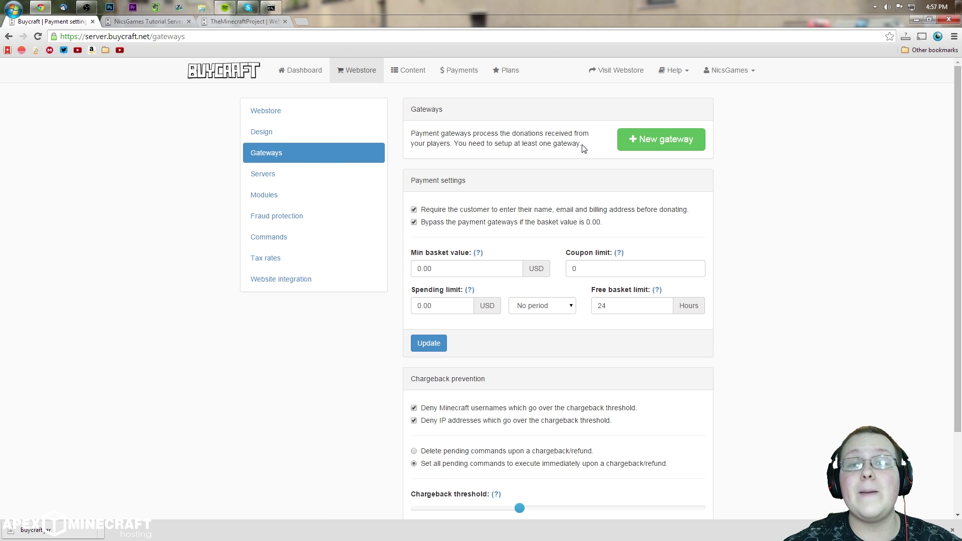
Step: Add a PayPal gateway and enter the PayPal account e-mail address
{"action": "left_click", "coordinate": [624, 145]}
{"action": "scroll", "coordinate": [543, 221], "scroll_direction": "down", "scroll_amount": 5}
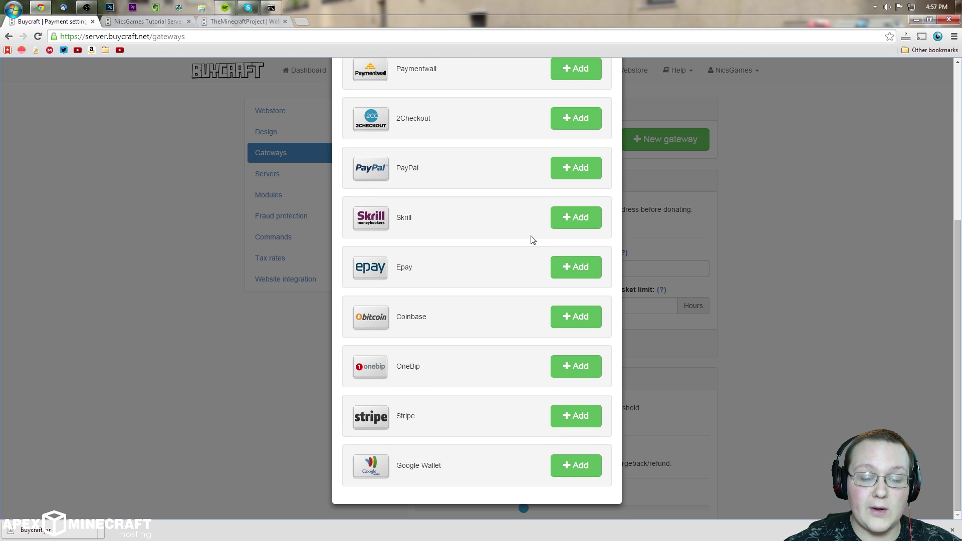
{"action": "left_click", "coordinate": [574, 176]}
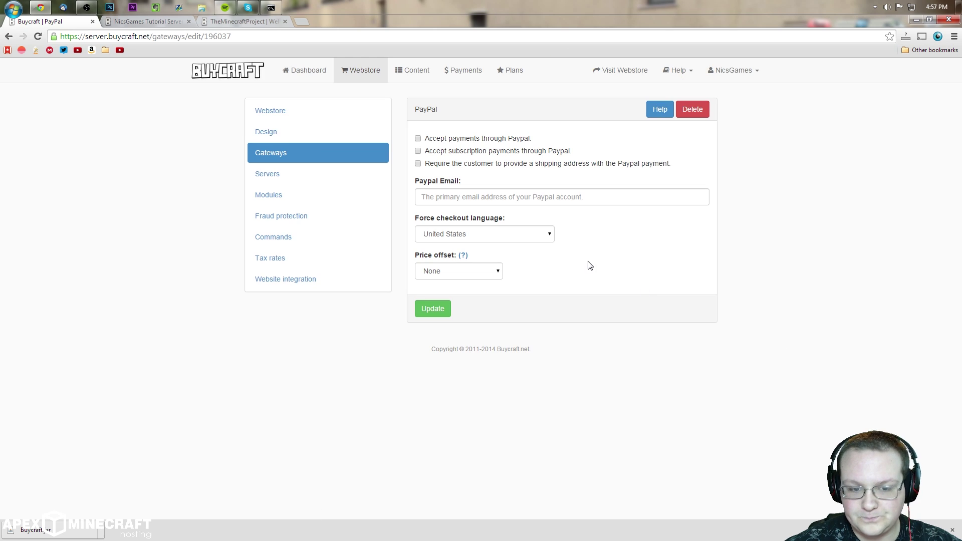
{"action": "left_click", "coordinate": [486, 196]}
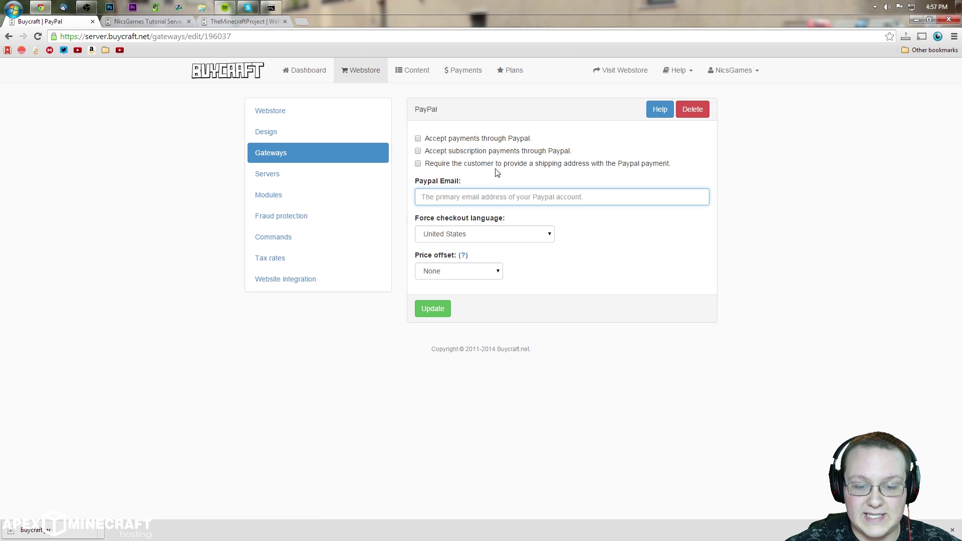
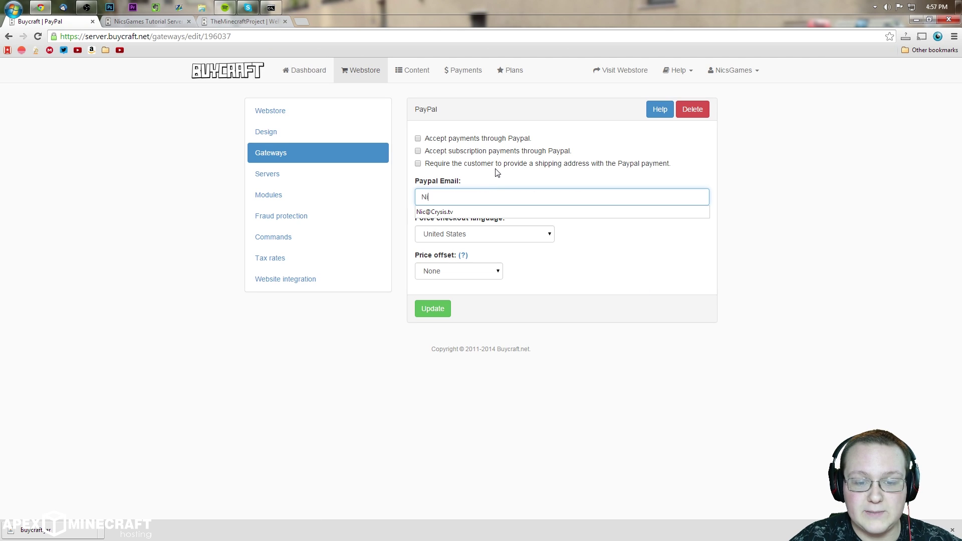
{"action": "left_click", "coordinate": [515, 217]}
Step: Try a 2 percent price offset, then set the price offset back to None
{"action": "left_click", "coordinate": [482, 271]}
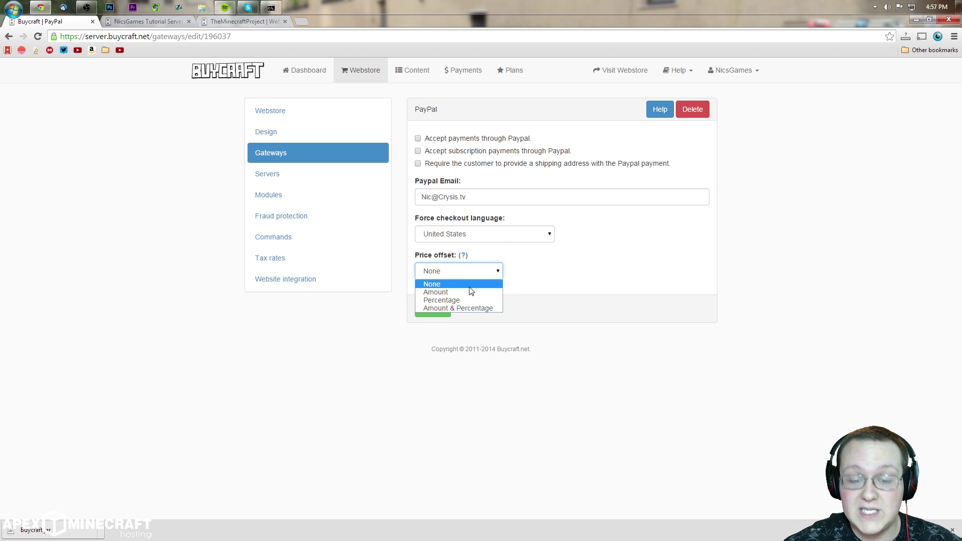
{"action": "left_click", "coordinate": [461, 300]}
{"action": "key", "text": "Tab"}
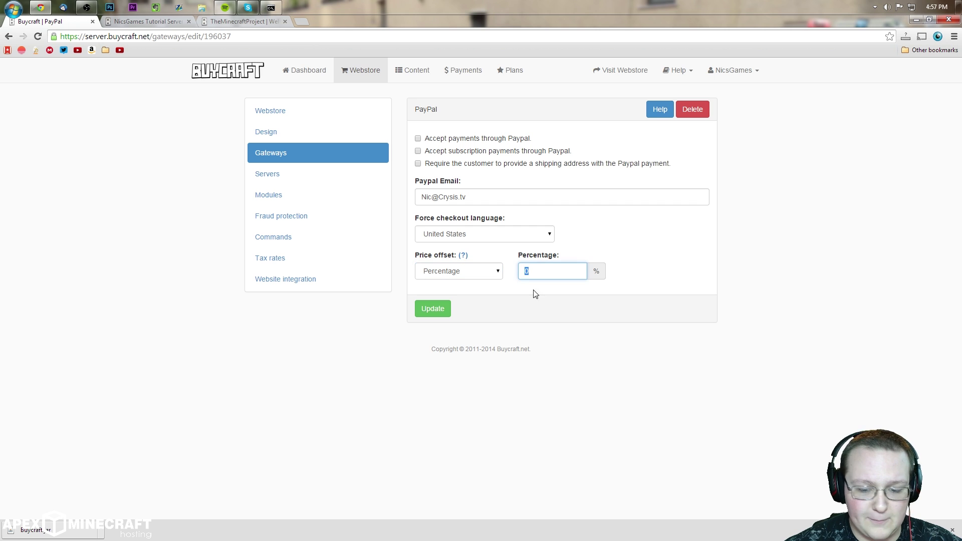
{"action": "type", "text": "2.9"}
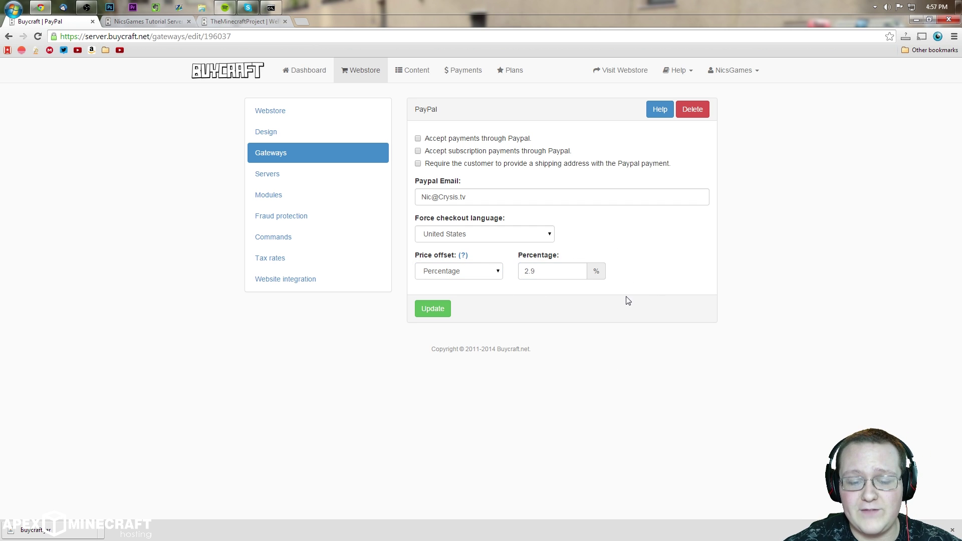
{"action": "left_click", "coordinate": [483, 274]}
{"action": "left_click", "coordinate": [475, 284]}
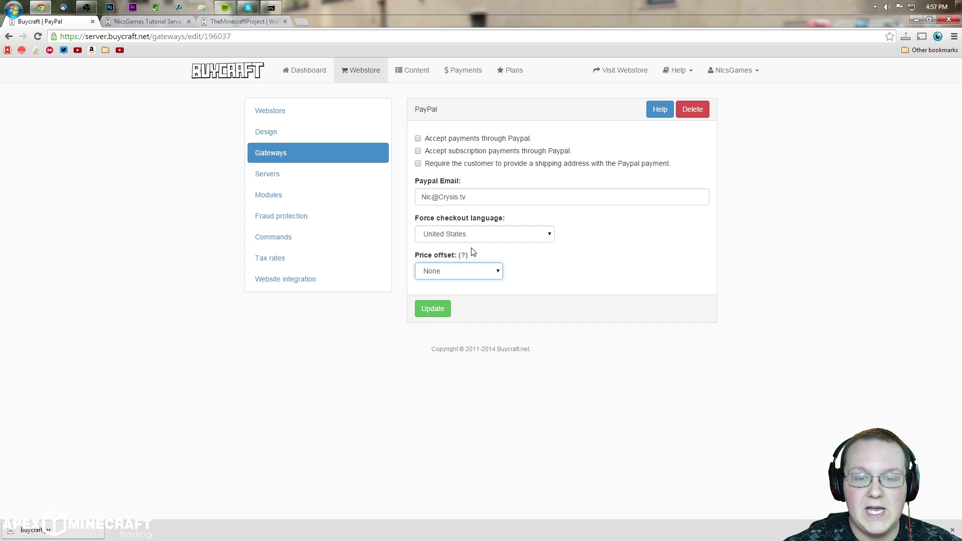
Step: Accept both one-off and subscription PayPal payments and save the gateway
{"action": "left_click", "coordinate": [465, 140]}
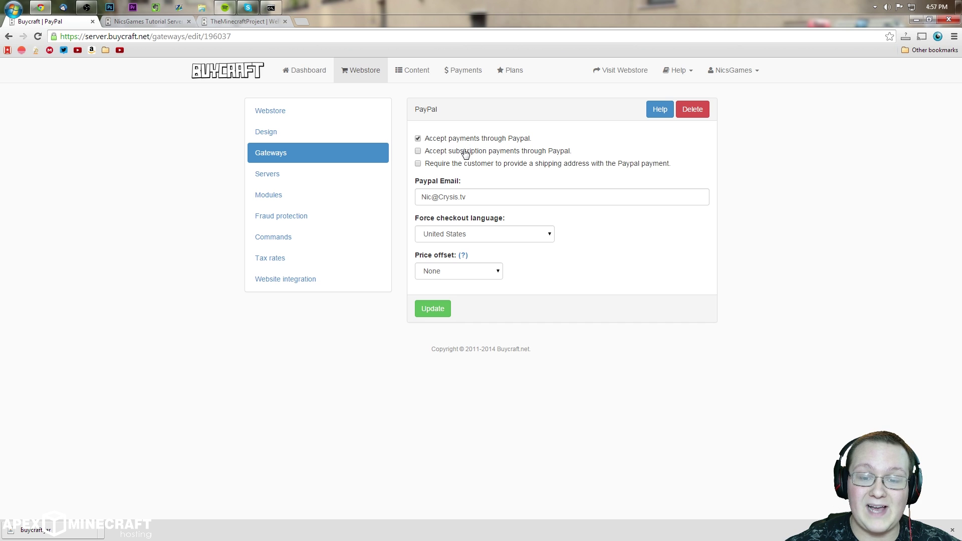
{"action": "left_click", "coordinate": [467, 152]}
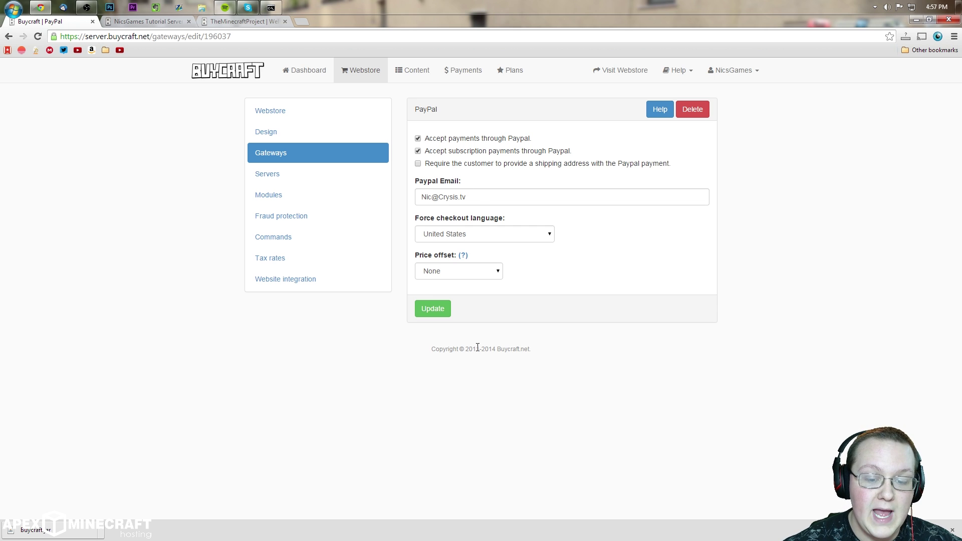
{"action": "left_click", "coordinate": [431, 311]}
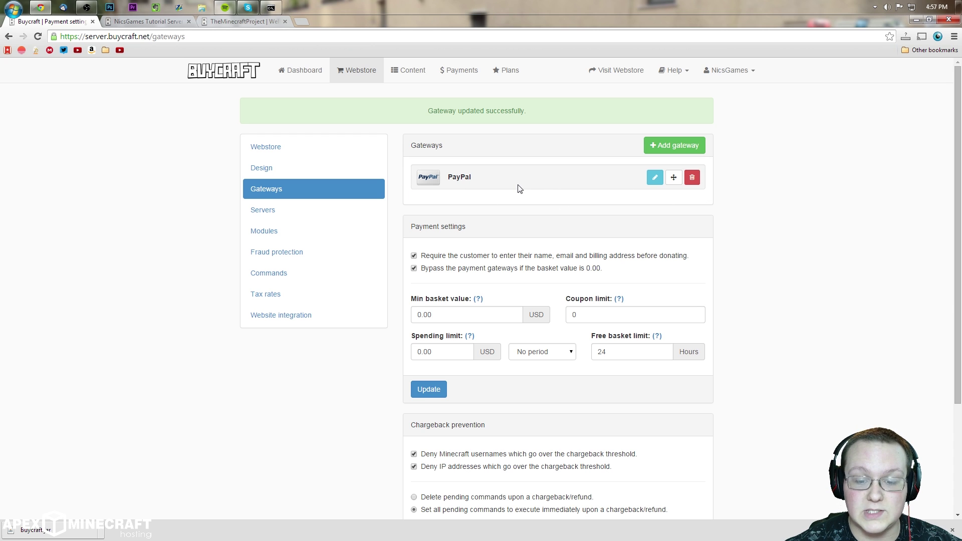
{"action": "scroll", "coordinate": [532, 215], "scroll_direction": "down", "scroll_amount": 1}
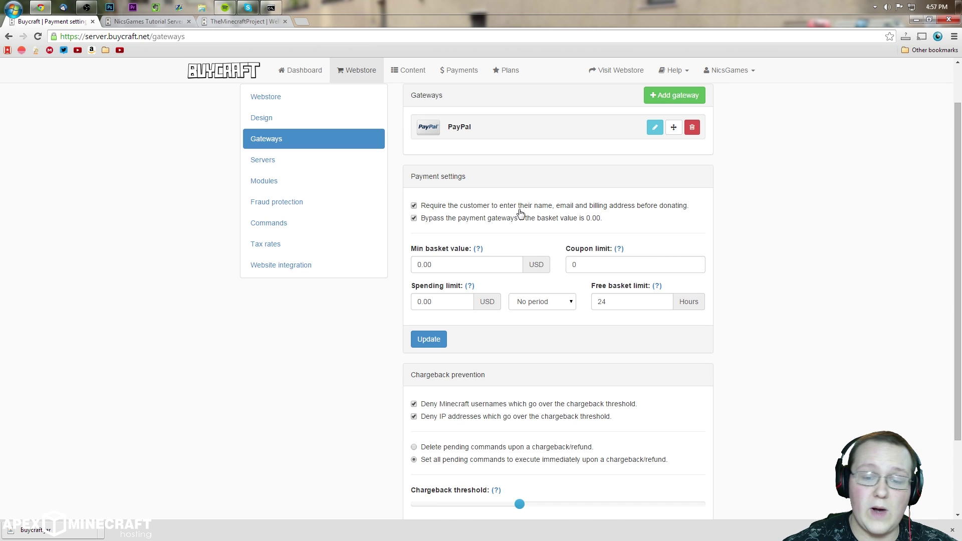
{"action": "scroll", "coordinate": [572, 179], "scroll_direction": "down", "scroll_amount": 1}
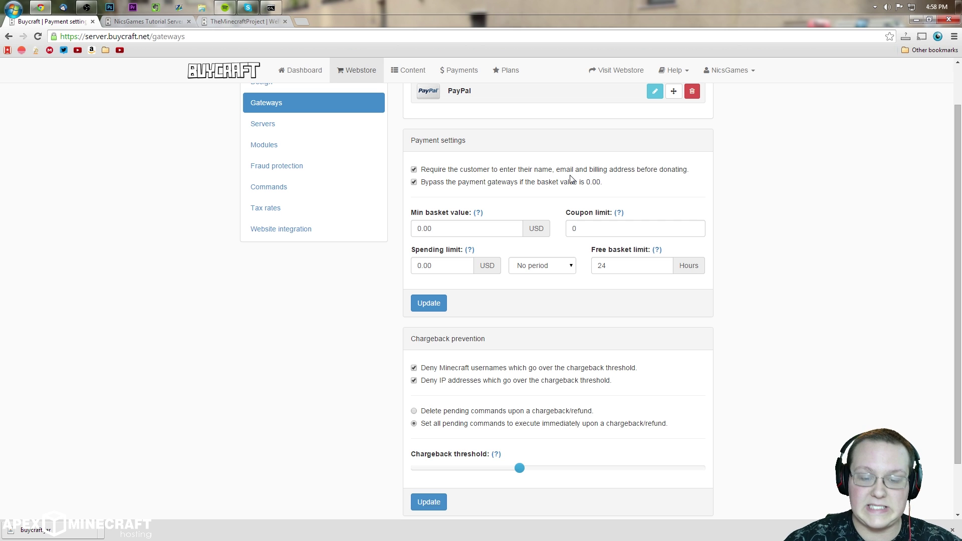
{"action": "scroll", "coordinate": [582, 193], "scroll_direction": "down", "scroll_amount": 2}
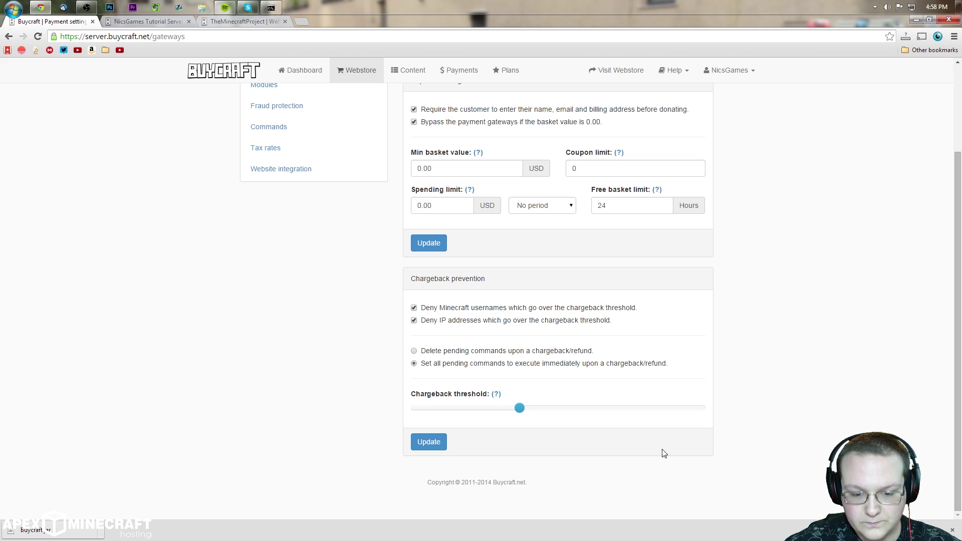
{"action": "left_click_drag", "start_coordinate": [511, 277], "coordinate": [404, 271]}
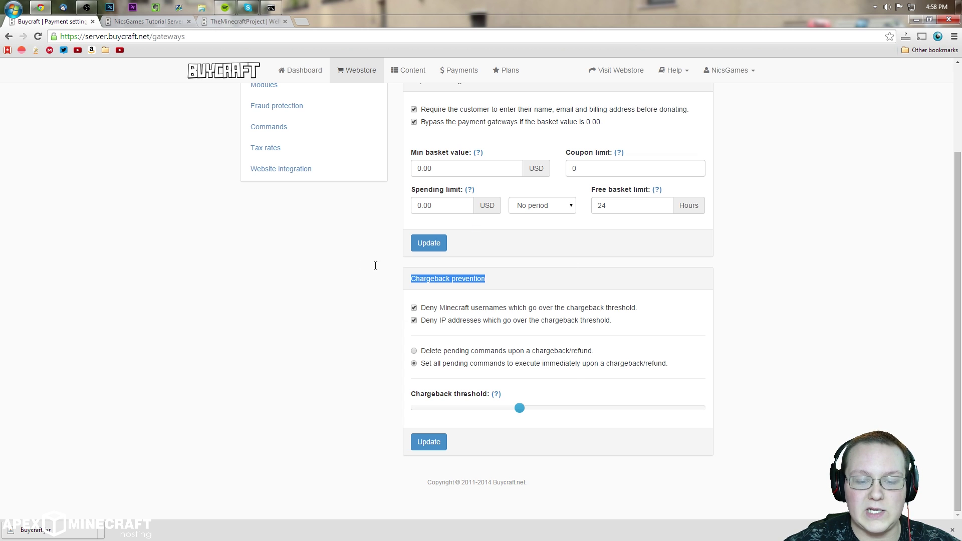
{"action": "left_click", "coordinate": [388, 295]}
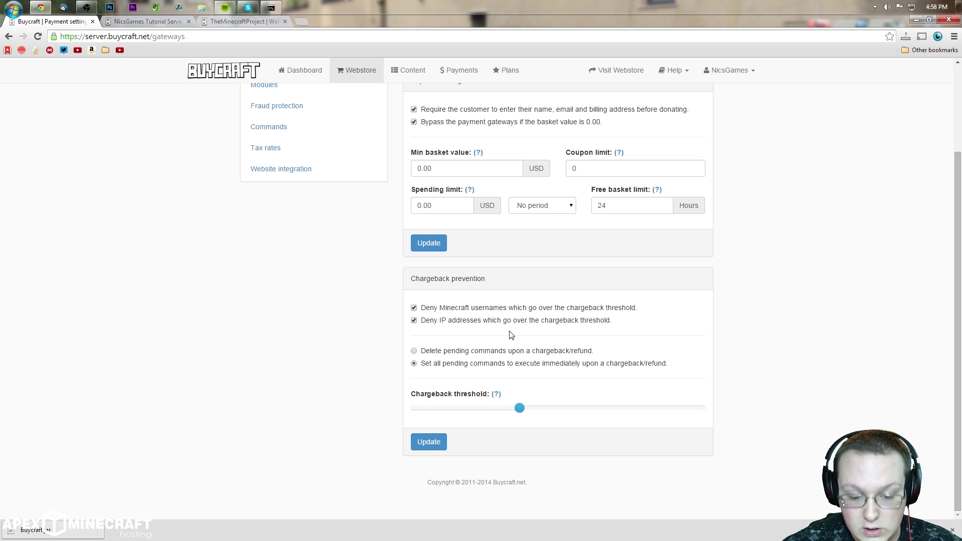
Step: Try several chargeback threshold values, settle back at 40, and save chargeback and payment settings
{"action": "mouse_move", "coordinate": [489, 410]}
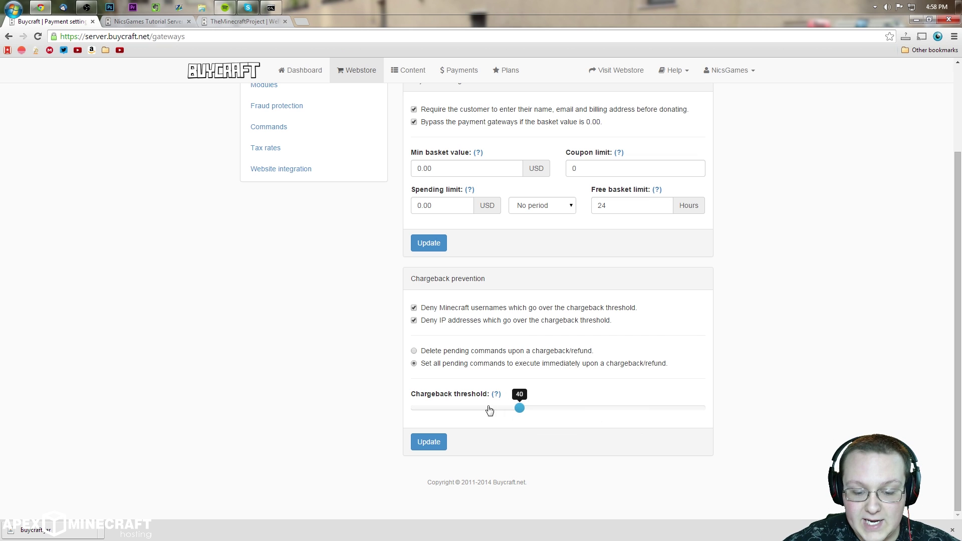
{"action": "mouse_move", "coordinate": [519, 408]}
{"action": "left_mouse_down"}
{"action": "mouse_move", "coordinate": [564, 408]}
{"action": "mouse_move", "coordinate": [535, 409]}
{"action": "left_mouse_up"}
{"action": "mouse_move", "coordinate": [496, 397]}
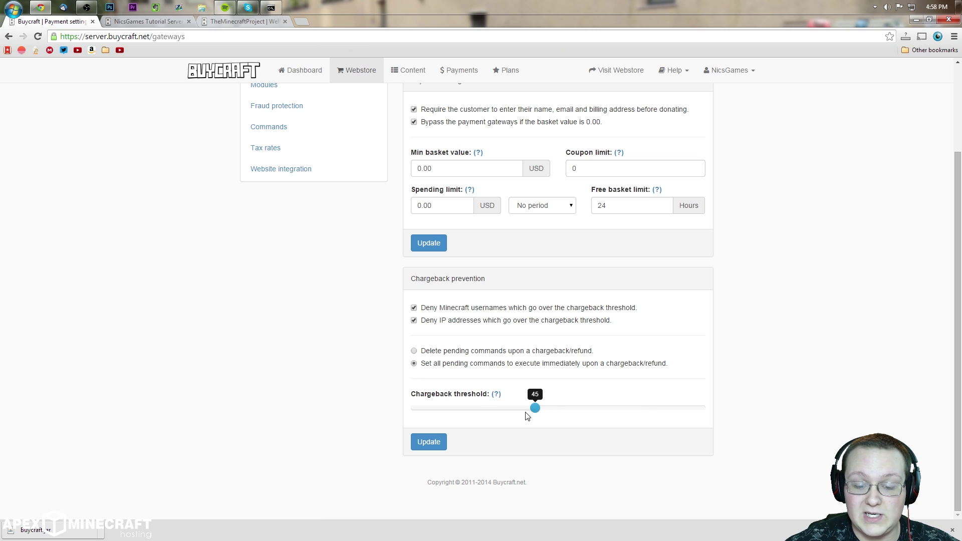
{"action": "left_click_drag", "start_coordinate": [533, 409], "coordinate": [754, 397]}
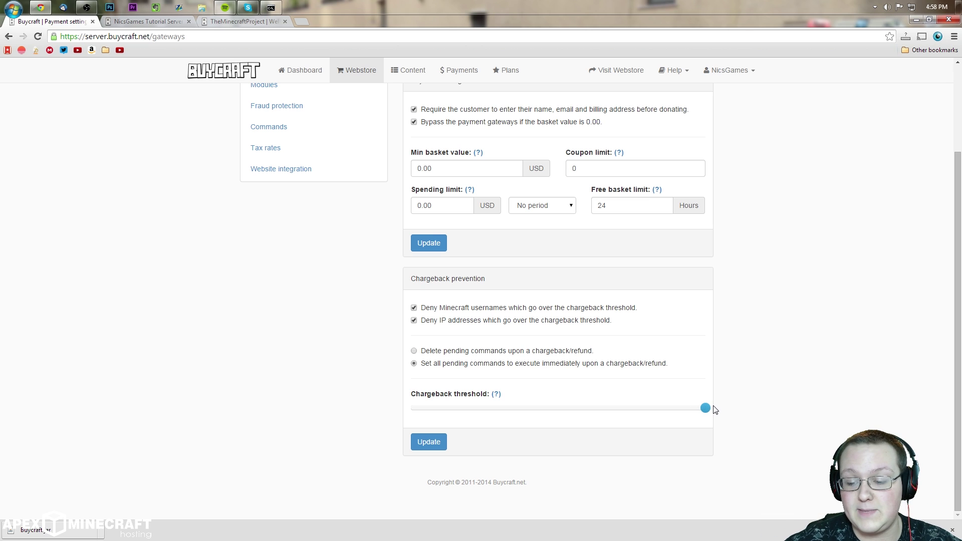
{"action": "left_click_drag", "start_coordinate": [707, 408], "coordinate": [314, 420]}
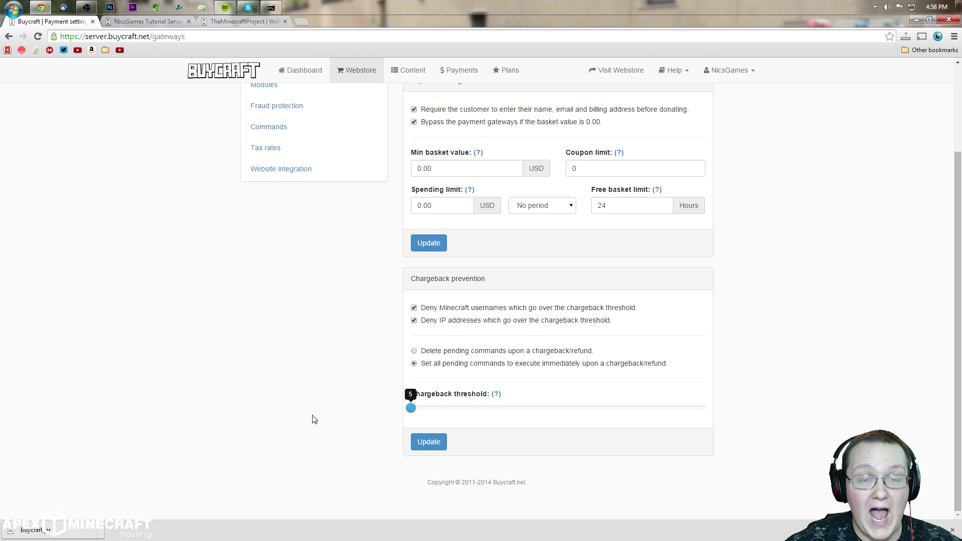
{"action": "left_click_drag", "start_coordinate": [314, 419], "coordinate": [581, 408]}
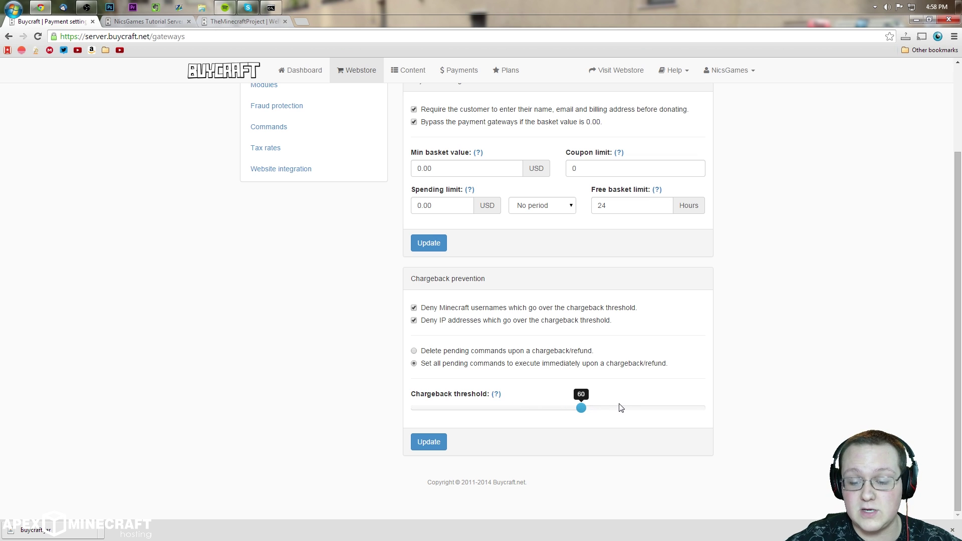
{"action": "left_click_drag", "start_coordinate": [576, 406], "coordinate": [489, 416]}
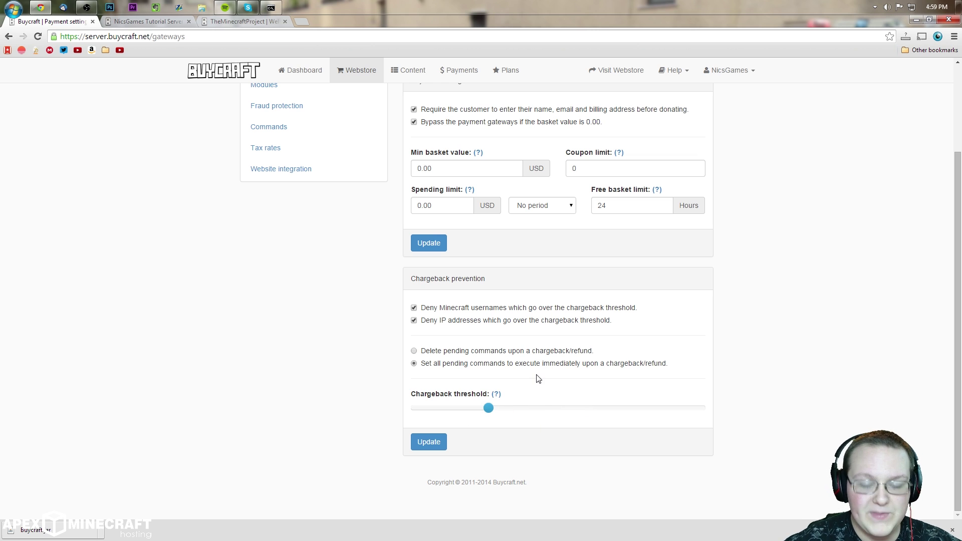
{"action": "left_click", "coordinate": [430, 443]}
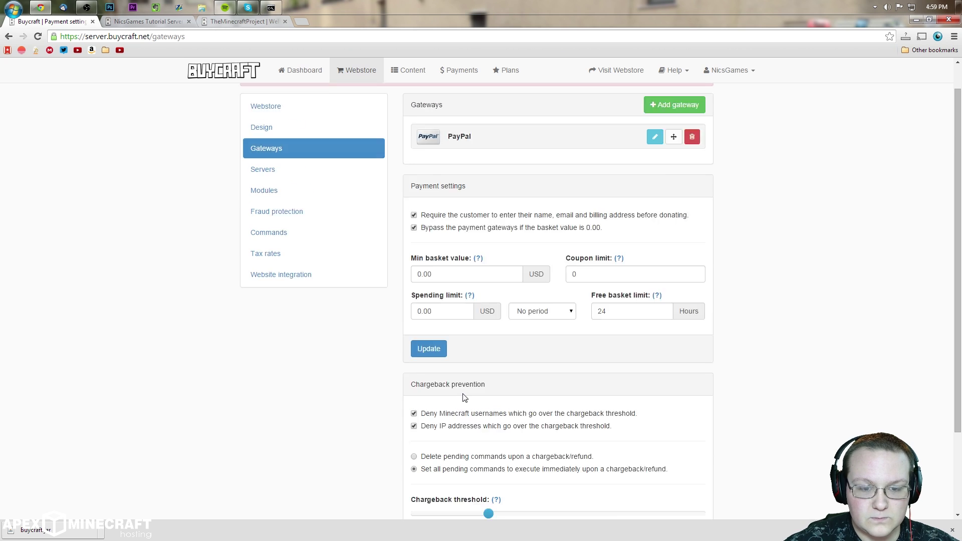
{"action": "left_click", "coordinate": [428, 392]}
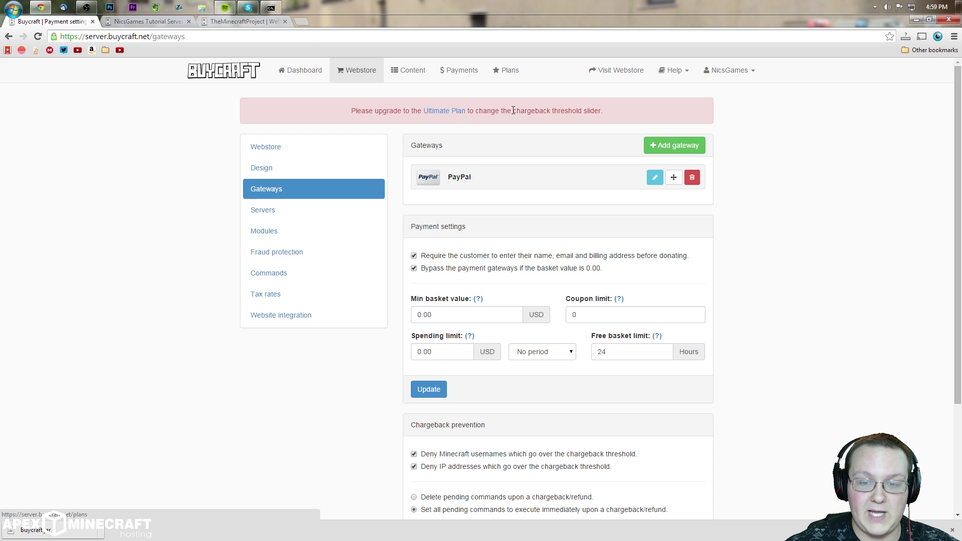
Step: Nudge the chargeback threshold, save chargeback prevention again, and open the Servers page
{"action": "scroll", "coordinate": [547, 164], "scroll_direction": "down", "scroll_amount": 3}
{"action": "left_click_drag", "start_coordinate": [488, 408], "coordinate": [520, 407]}
{"action": "left_click", "coordinate": [439, 437]}
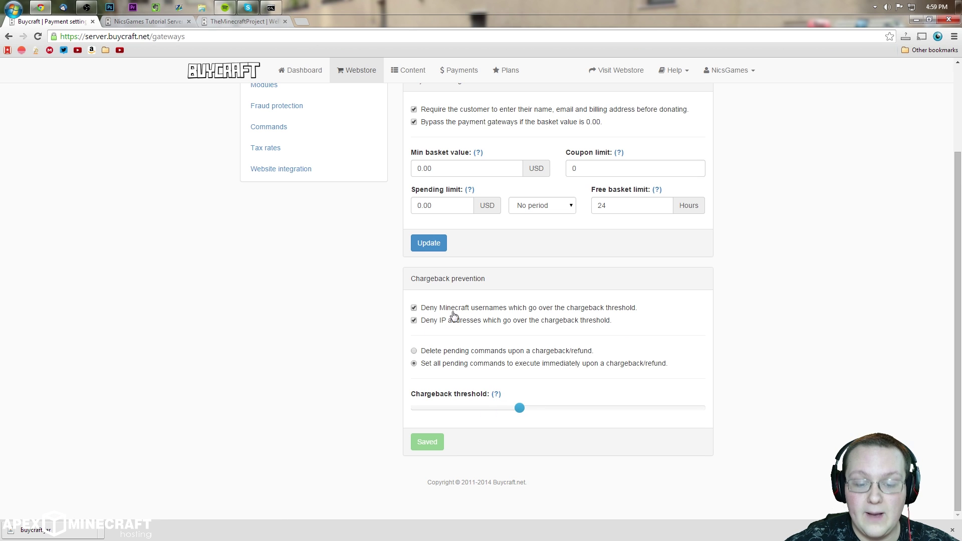
{"action": "scroll", "coordinate": [476, 312], "scroll_direction": "up", "scroll_amount": 3}
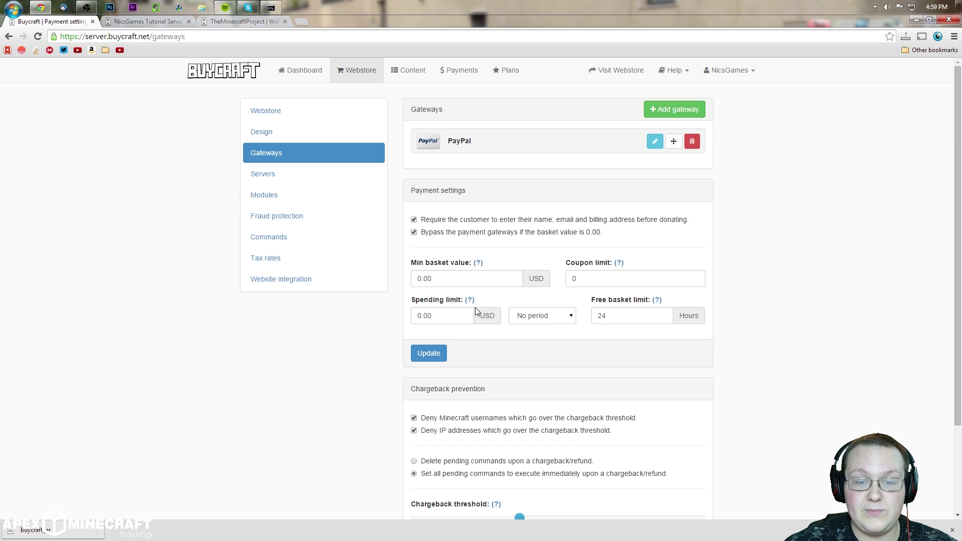
{"action": "left_click", "coordinate": [306, 177]}
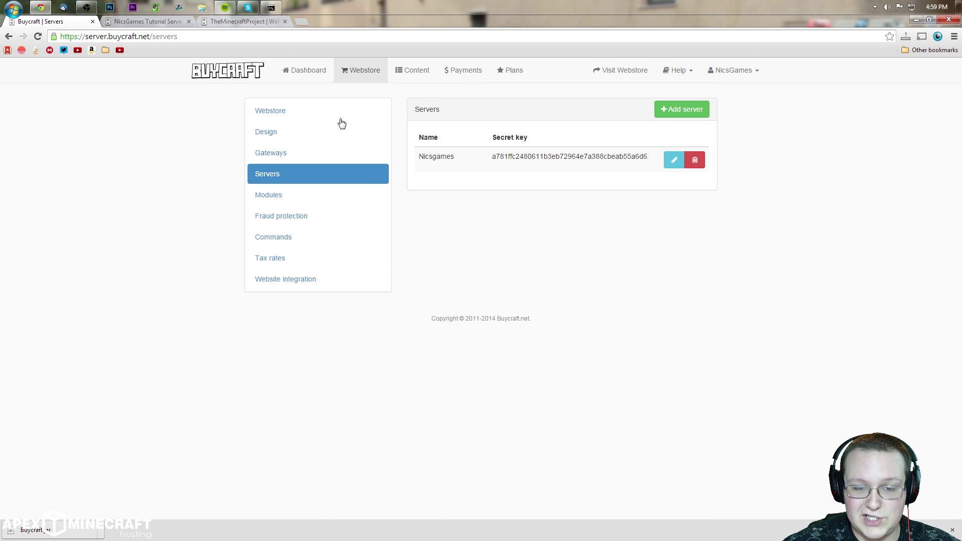
Step: Inspect the Nicsgames server and its secret key, then save the server settings unchanged
{"action": "left_click_drag", "start_coordinate": [407, 163], "coordinate": [625, 156]}
{"action": "left_click", "coordinate": [673, 160]}
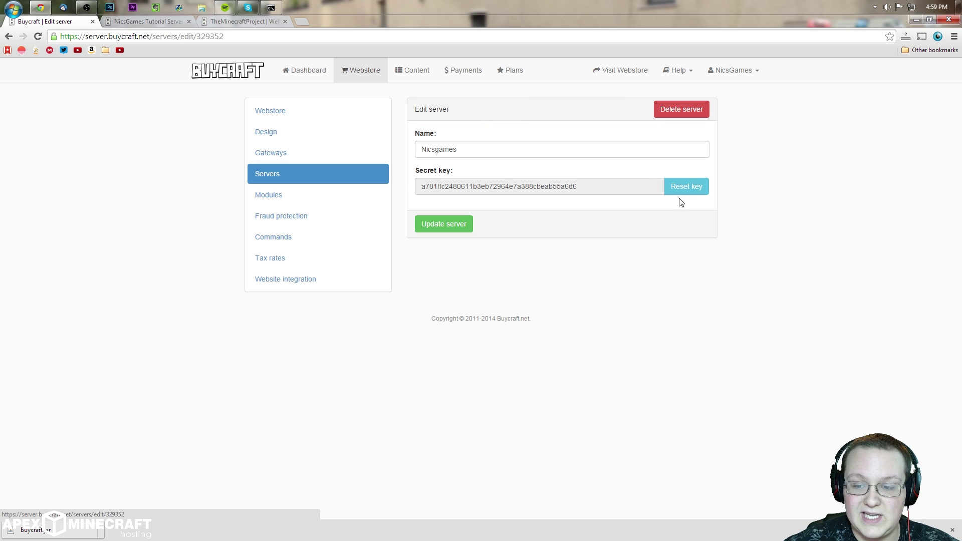
{"action": "left_click", "coordinate": [463, 224]}
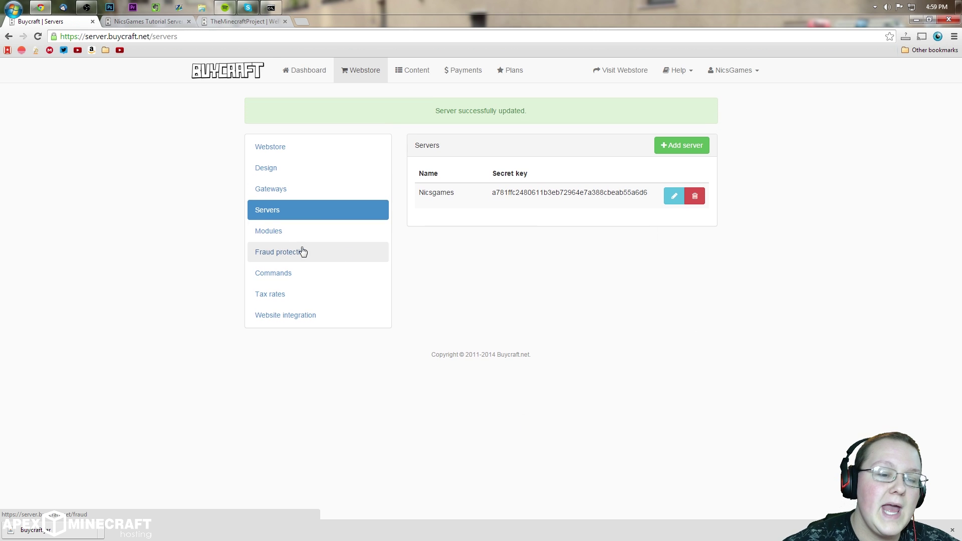
Step: Open the Modules page, reload the live webstore to compare, and dismiss the Add module list
{"action": "left_click", "coordinate": [282, 234]}
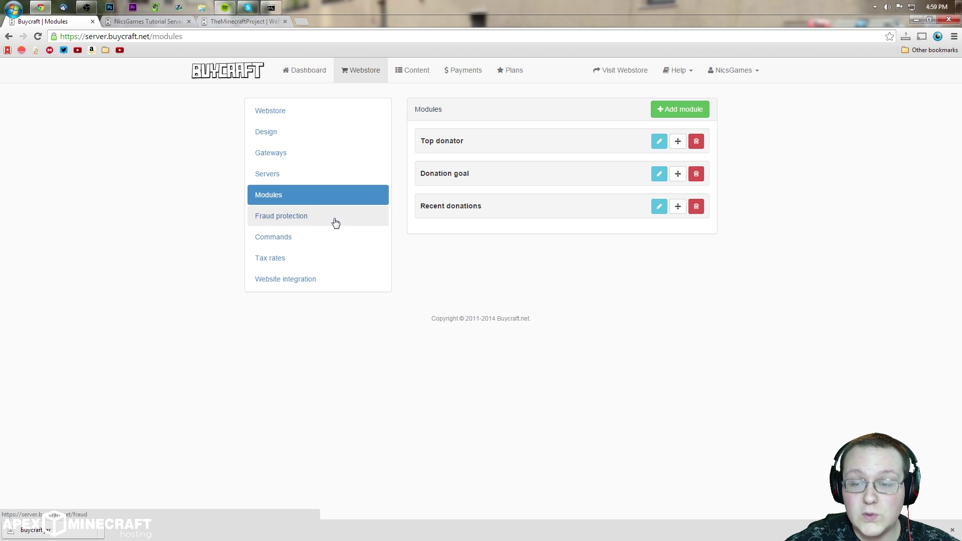
{"action": "left_click", "coordinate": [148, 21]}
{"action": "right_click", "coordinate": [534, 95]}
{"action": "left_click", "coordinate": [562, 126]}
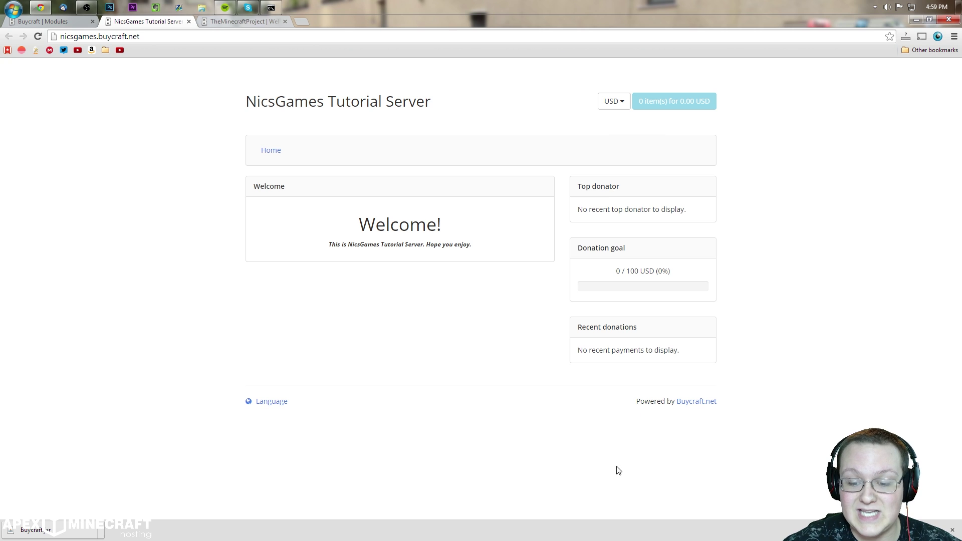
{"action": "left_click", "coordinate": [54, 22]}
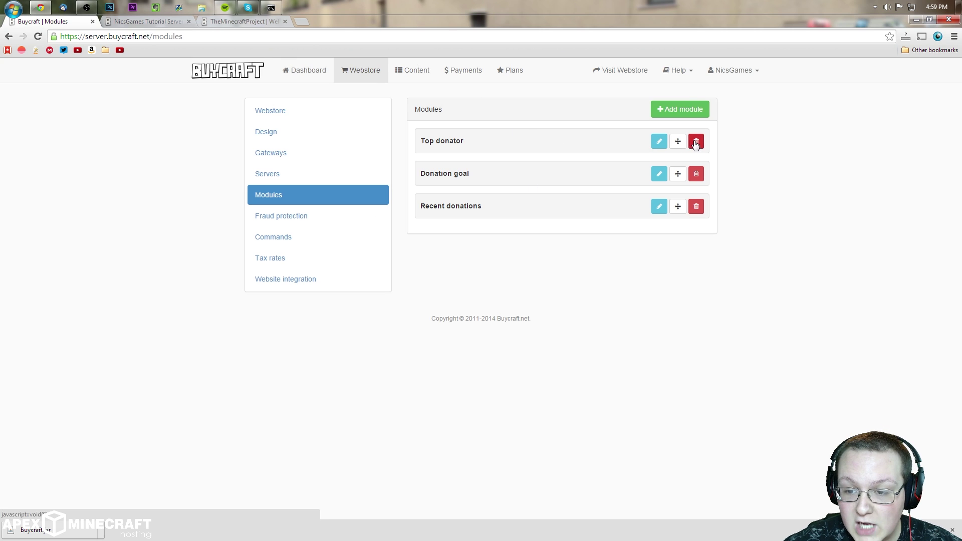
{"action": "left_click", "coordinate": [688, 111]}
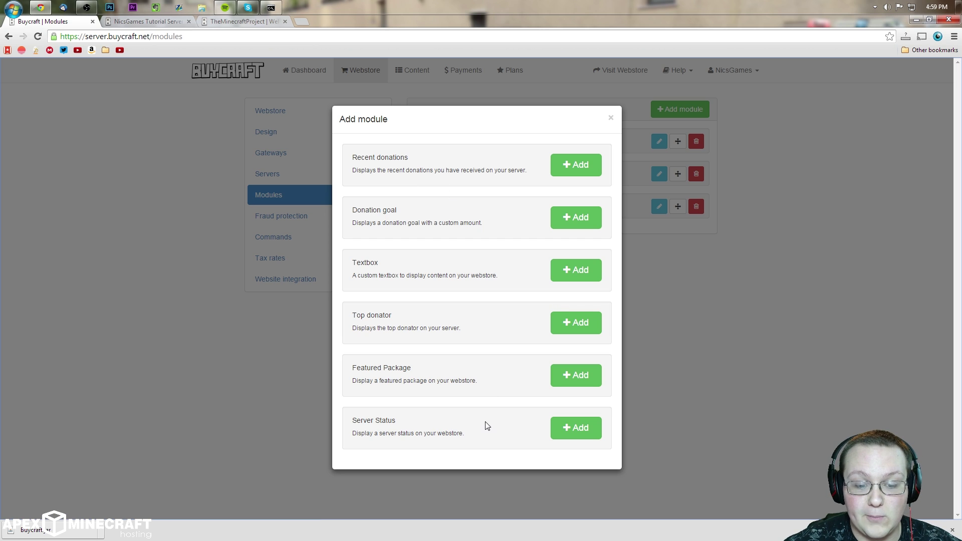
{"action": "left_click", "coordinate": [611, 117]}
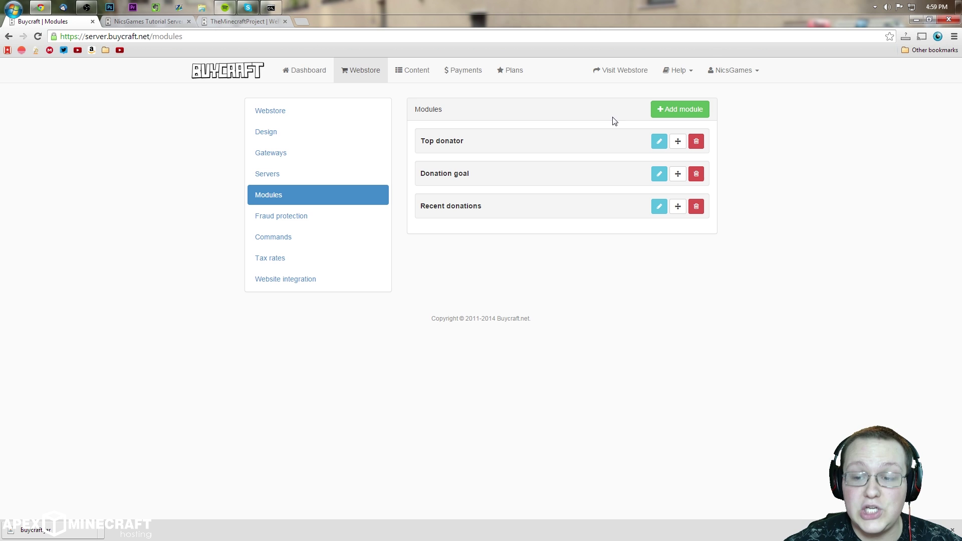
Step: Change the Top donator header to 'Top customer' with a Weekly period and save
{"action": "left_click", "coordinate": [658, 145]}
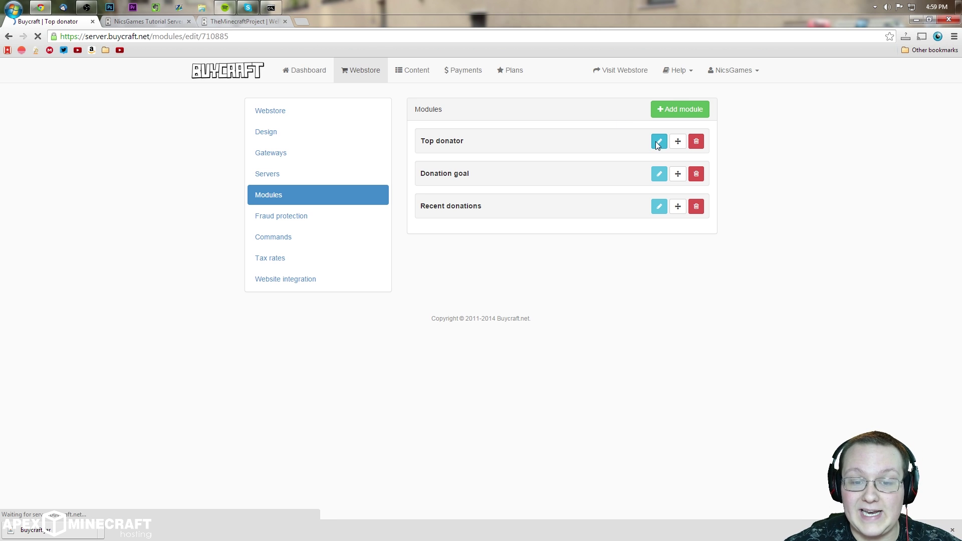
{"action": "left_click_drag", "start_coordinate": [509, 152], "coordinate": [437, 159]}
{"action": "type", "text": "pur"}
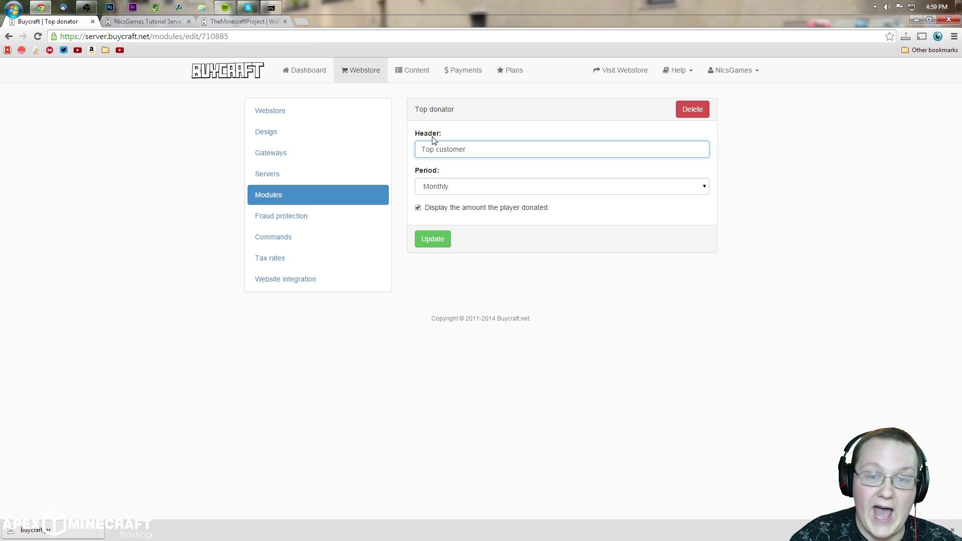
{"action": "left_click", "coordinate": [436, 192]}
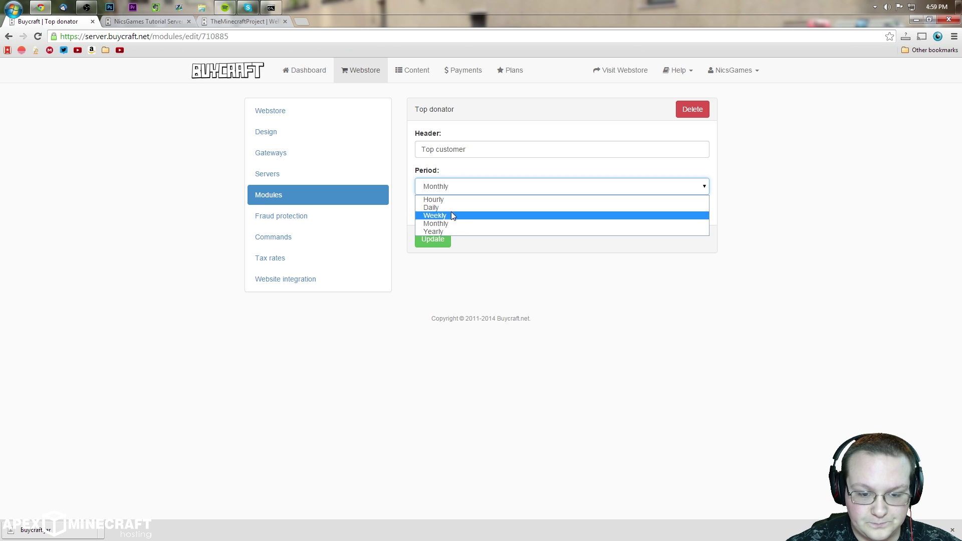
{"action": "left_click", "coordinate": [465, 216]}
{"action": "left_click", "coordinate": [443, 235]}
Step: Reload the live webstore to confirm the Top customer heading appears
{"action": "left_click", "coordinate": [150, 21]}
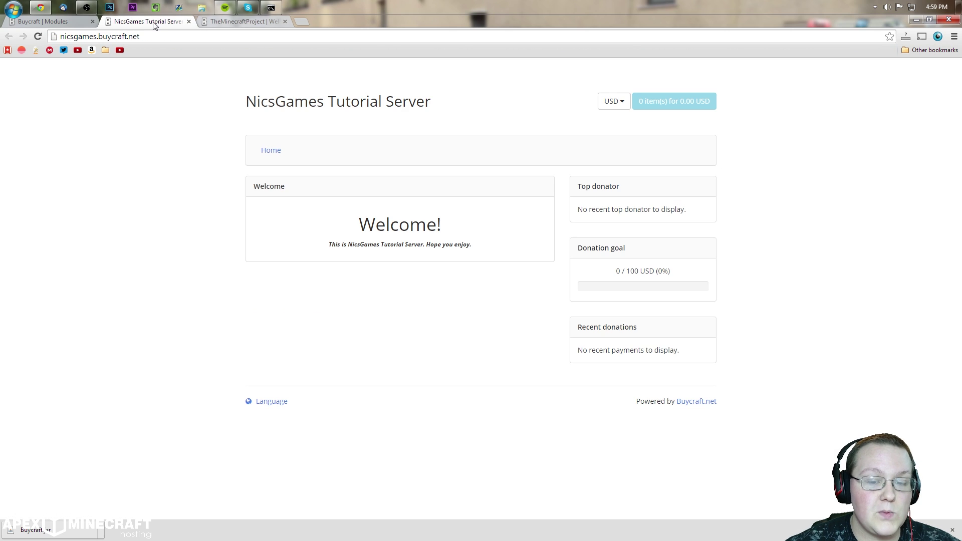
{"action": "right_click", "coordinate": [665, 227]}
{"action": "left_click", "coordinate": [673, 255]}
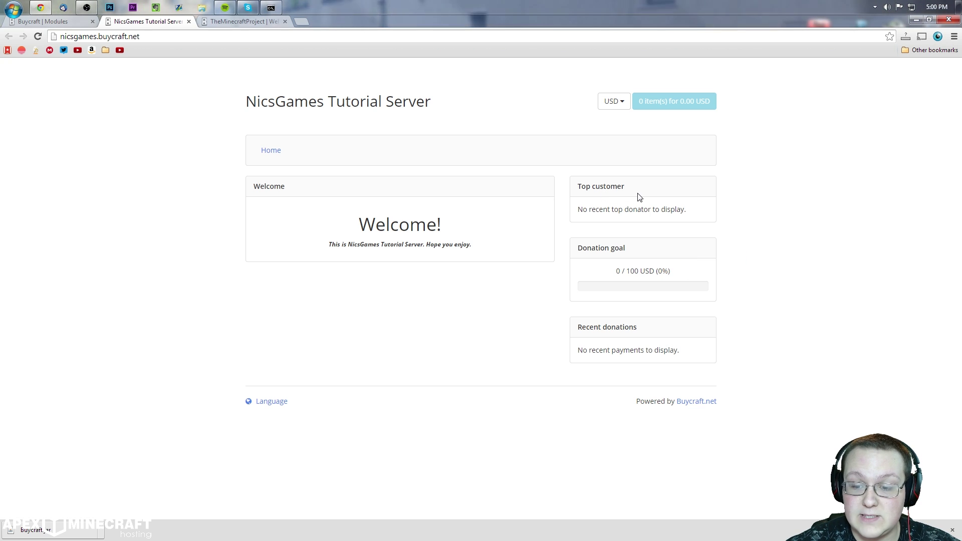
{"action": "left_click", "coordinate": [55, 23]}
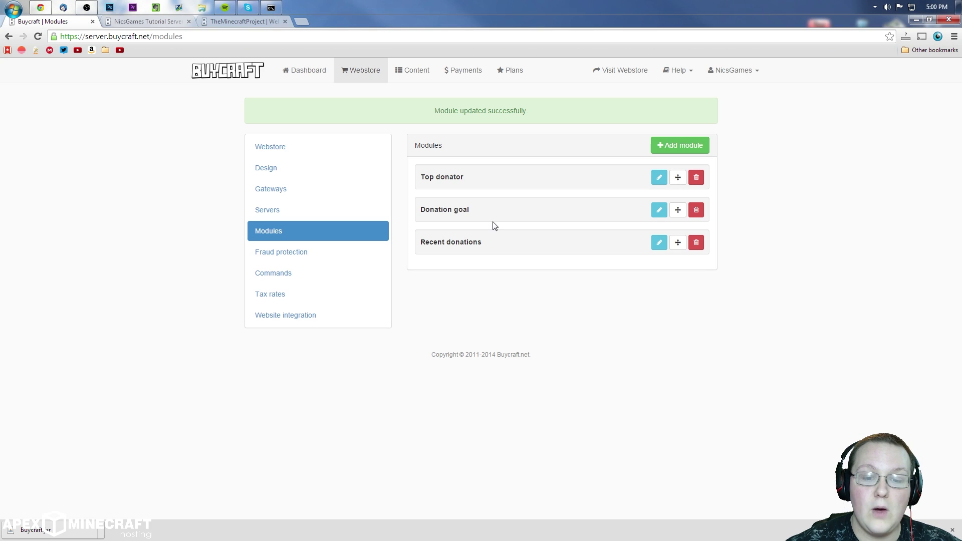
Step: Set the Monthly donation goal to 1000, allow above 100%, animate the bar, and save
{"action": "left_click", "coordinate": [660, 175]}
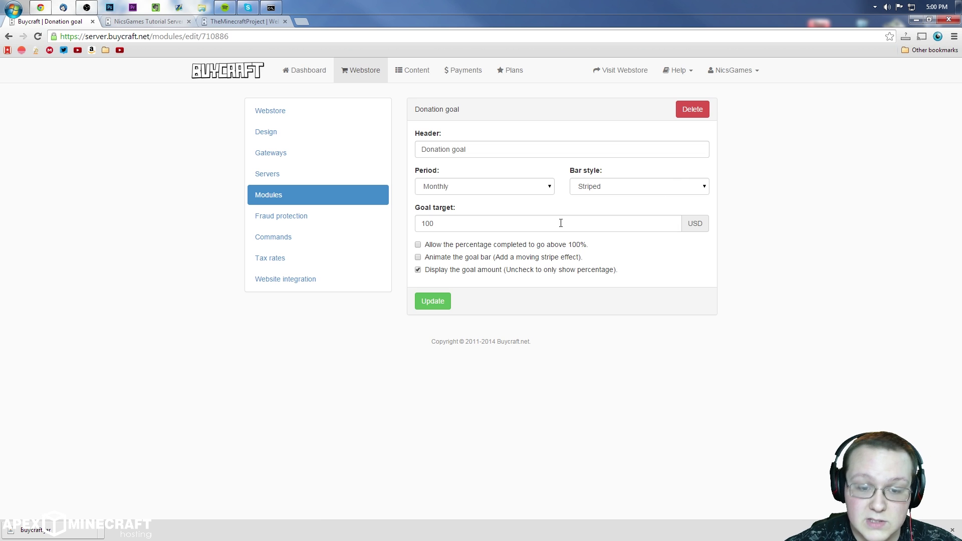
{"action": "left_click", "coordinate": [546, 188]}
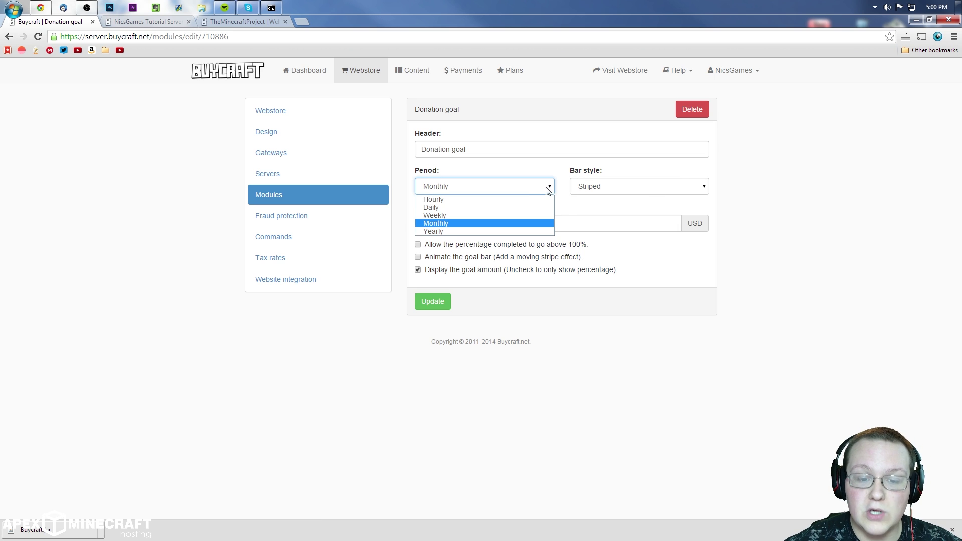
{"action": "left_click", "coordinate": [498, 230]}
{"action": "left_click", "coordinate": [516, 220]}
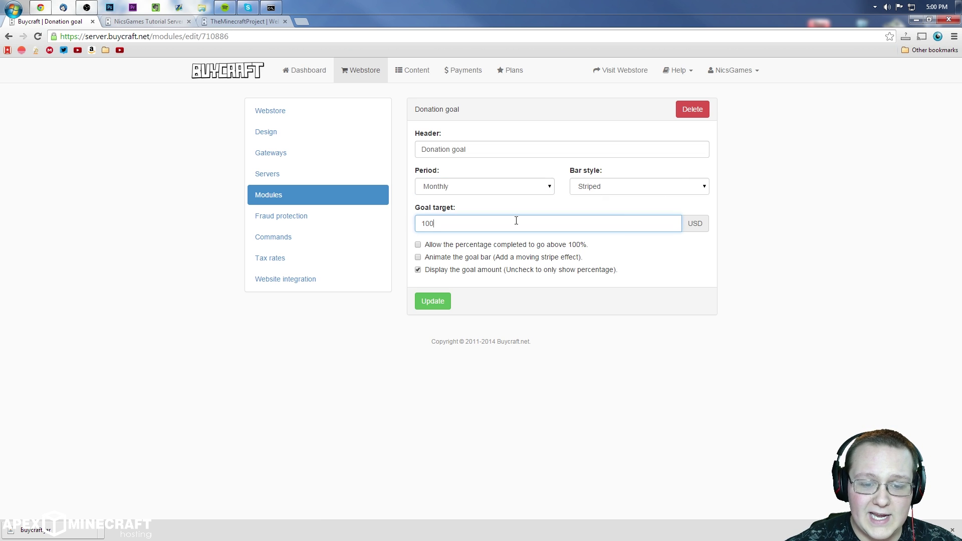
{"action": "left_click_drag", "start_coordinate": [483, 222], "coordinate": [312, 241]}
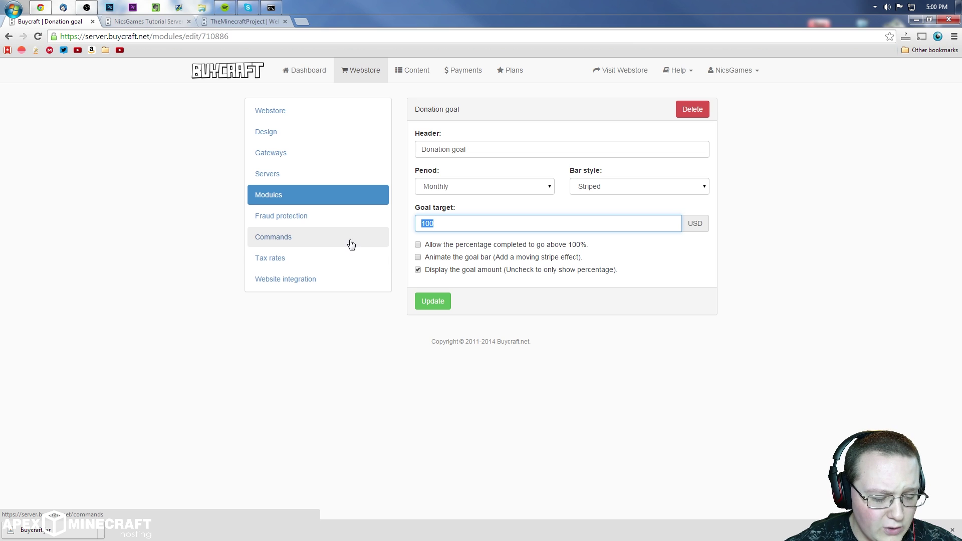
{"action": "type", "text": "1000"}
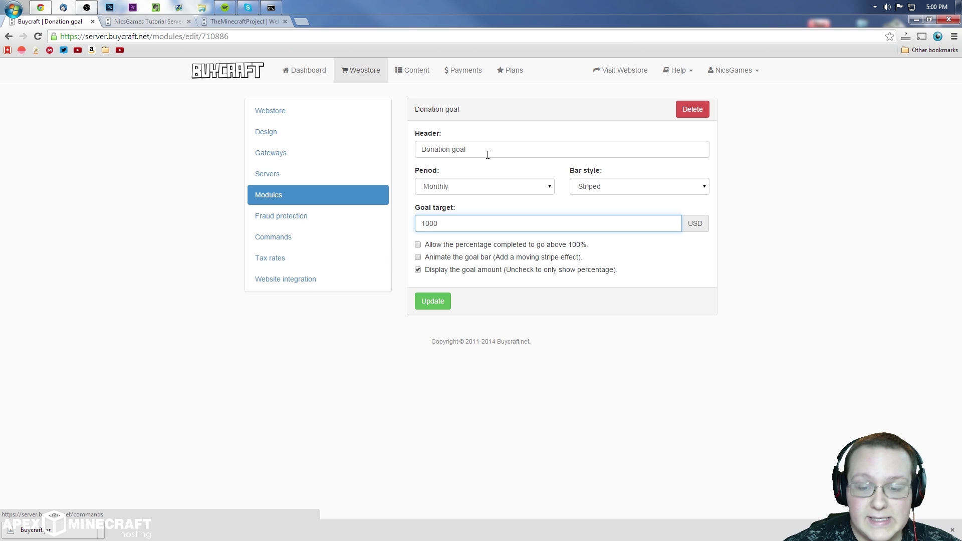
{"action": "left_click", "coordinate": [521, 246]}
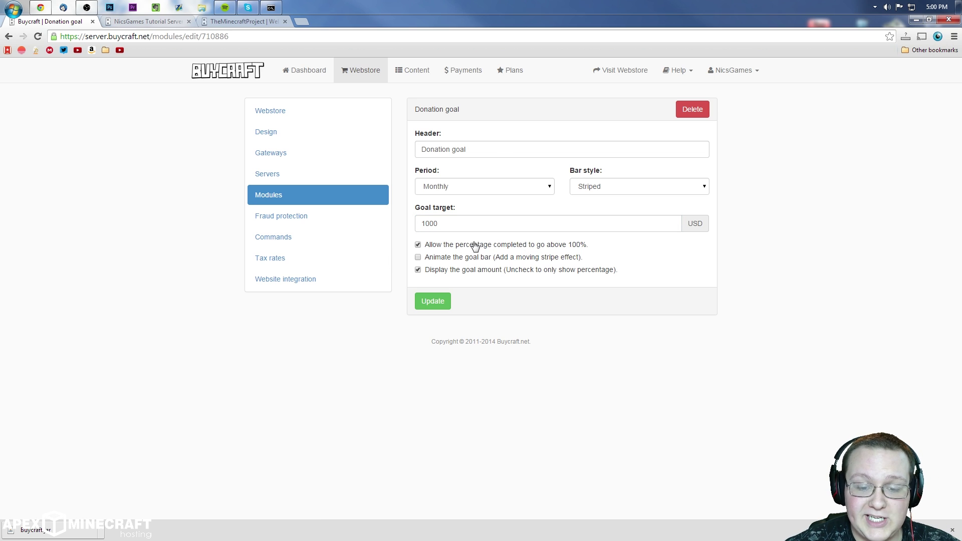
{"action": "left_click", "coordinate": [476, 258]}
{"action": "left_click", "coordinate": [416, 302]}
Step: Reload the webstore to check the 1000 USD goal, then delete the Recent donations module
{"action": "left_click", "coordinate": [147, 22]}
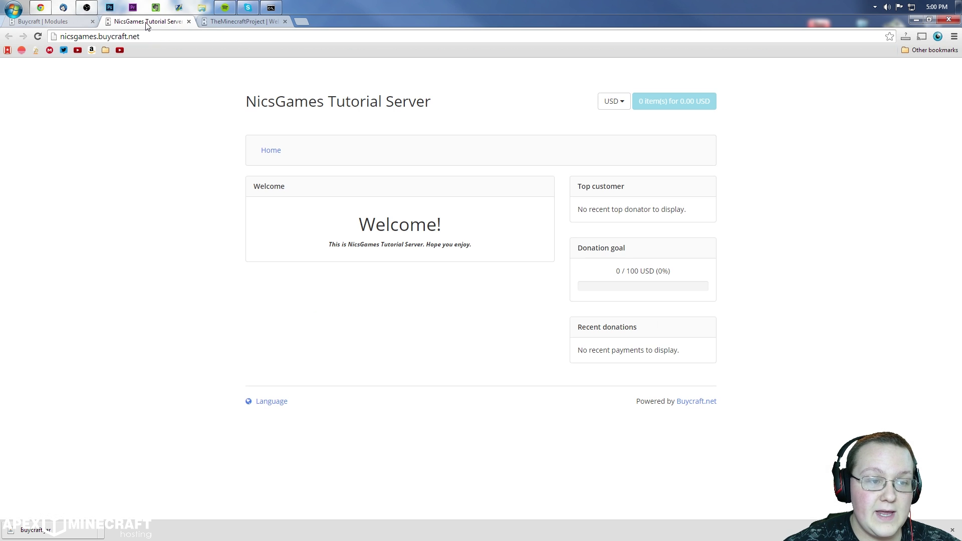
{"action": "right_click", "coordinate": [588, 175]}
{"action": "left_click", "coordinate": [635, 204]}
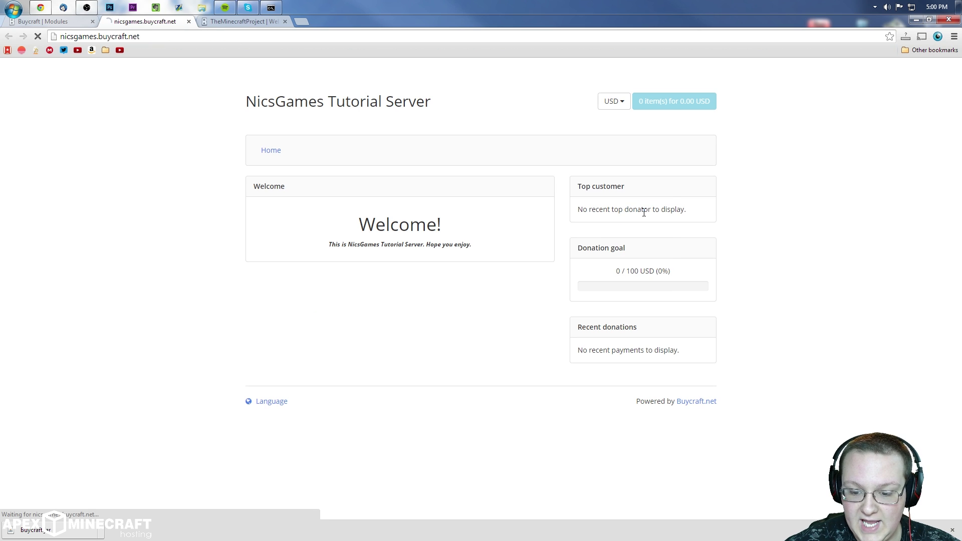
{"action": "left_click_drag", "start_coordinate": [628, 274], "coordinate": [653, 286]}
{"action": "left_click", "coordinate": [653, 286]}
{"action": "left_click", "coordinate": [43, 21]}
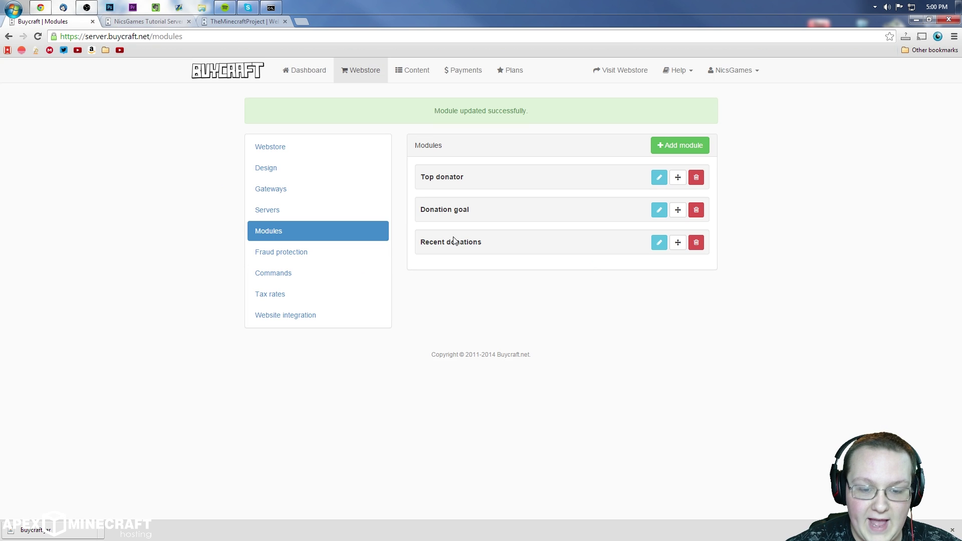
{"action": "left_click", "coordinate": [696, 208]}
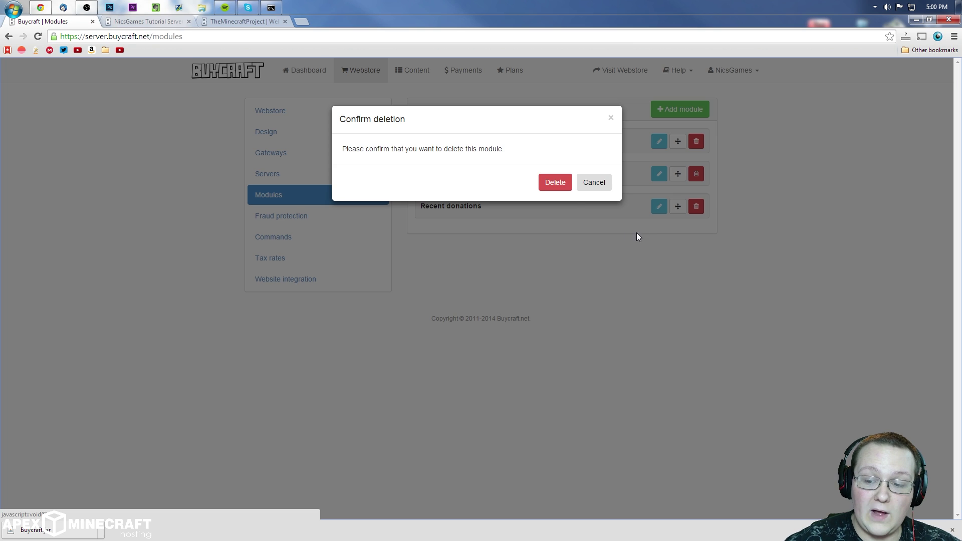
Step: Confirm removing Recent donations and add a new Textbox module
{"action": "left_click", "coordinate": [554, 181]}
{"action": "left_click", "coordinate": [690, 143]}
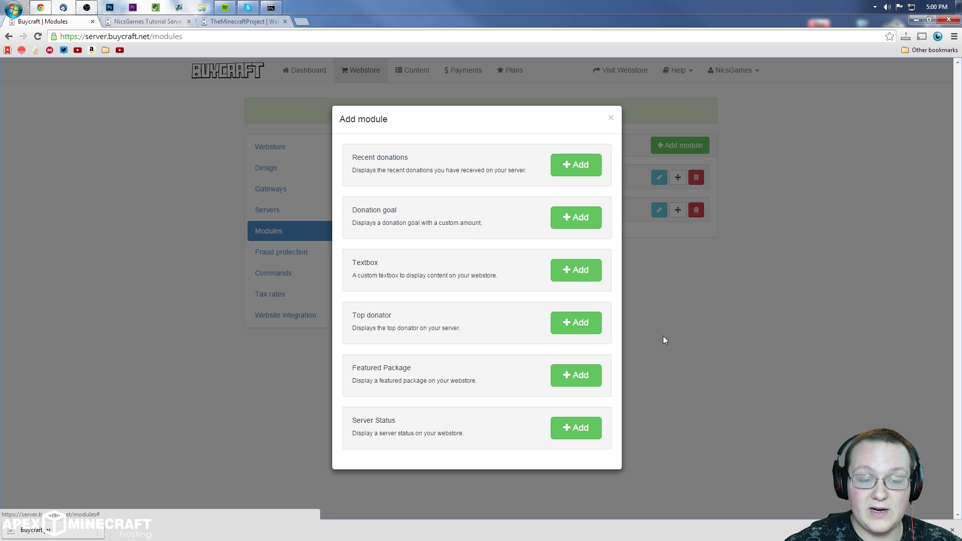
{"action": "left_click", "coordinate": [570, 287]}
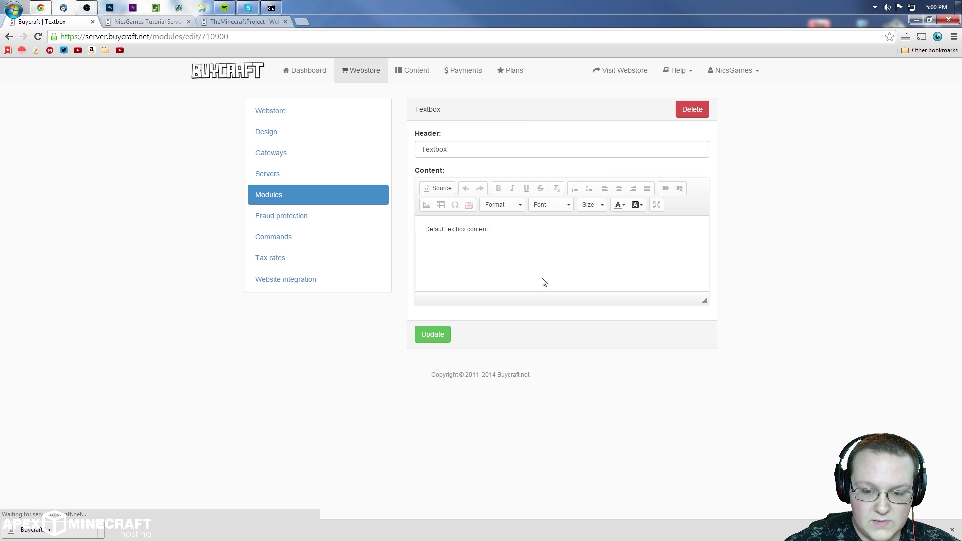
Step: Give the textbox the header 'Sample module' and a short sample sentence, then save it
{"action": "triple_click", "coordinate": [501, 253]}
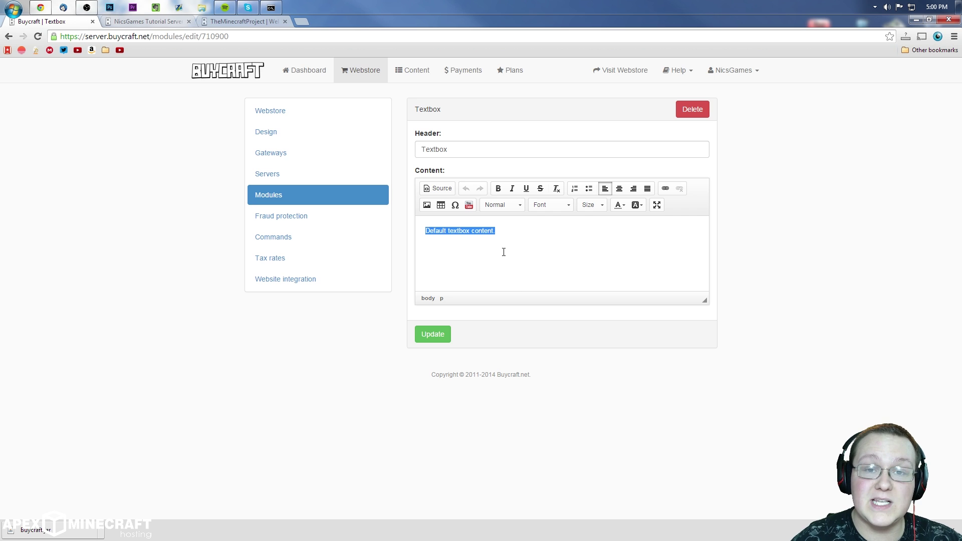
{"action": "type", "text": "Th"}
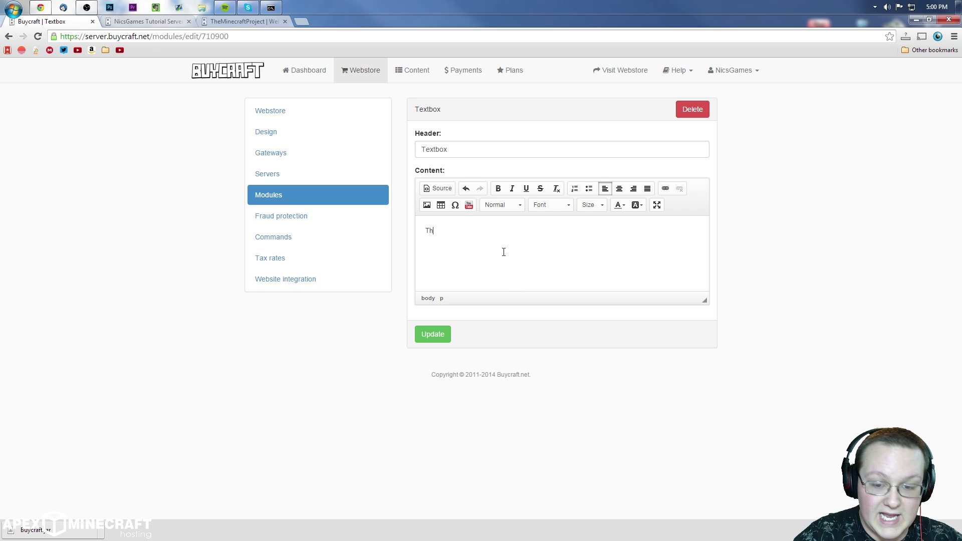
{"action": "type", "text": "is is a sample"}
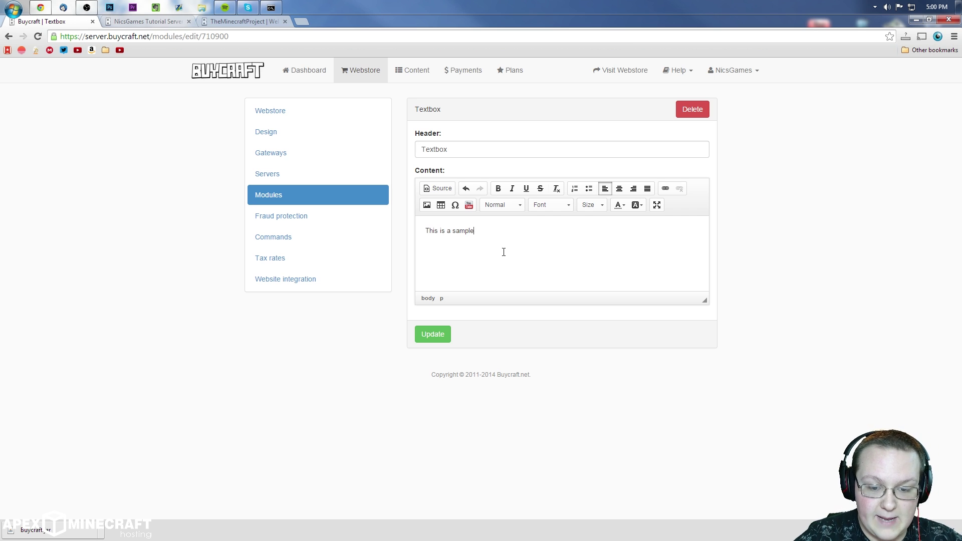
{"action": "type", "text": " module just to show"}
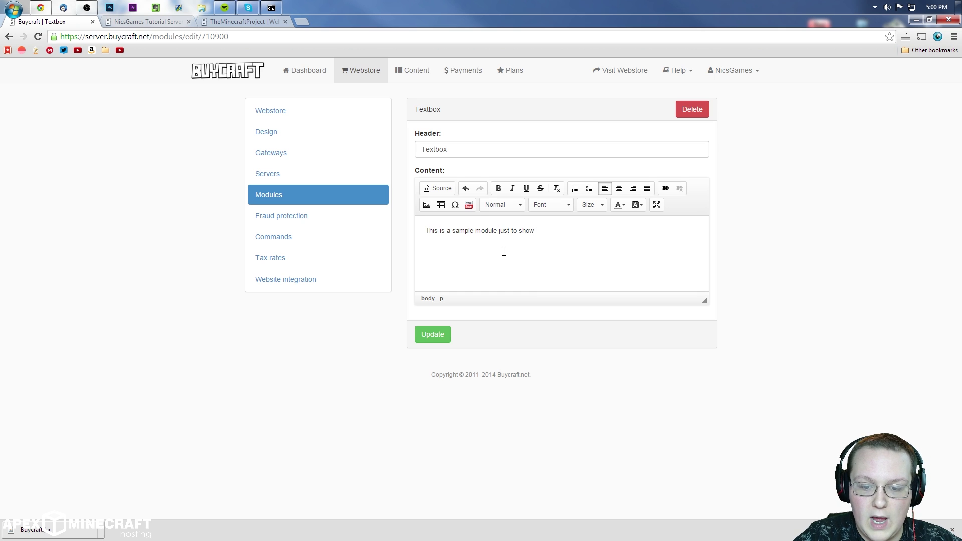
{"action": "type", "text": " how to add one."}
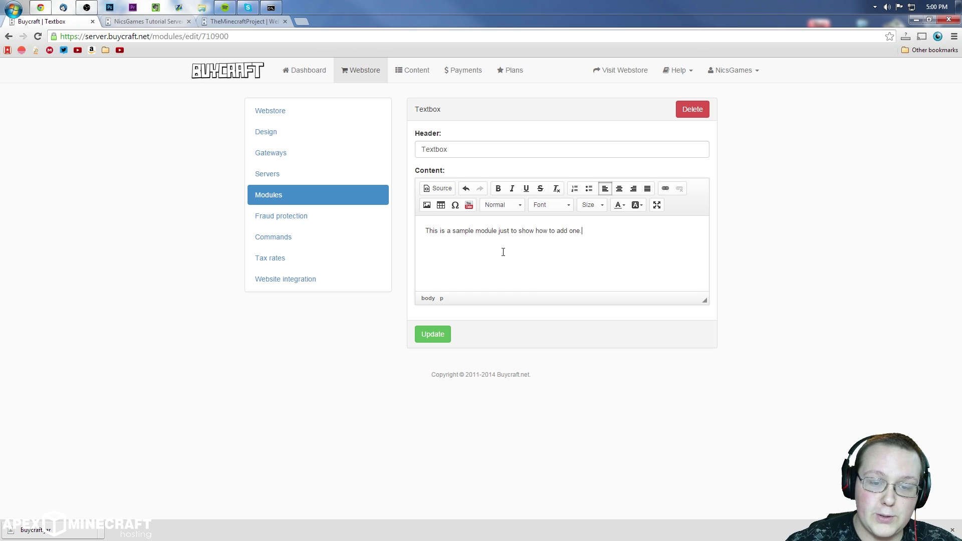
{"action": "double_click", "coordinate": [476, 148]}
{"action": "type", "text": "Samp"}
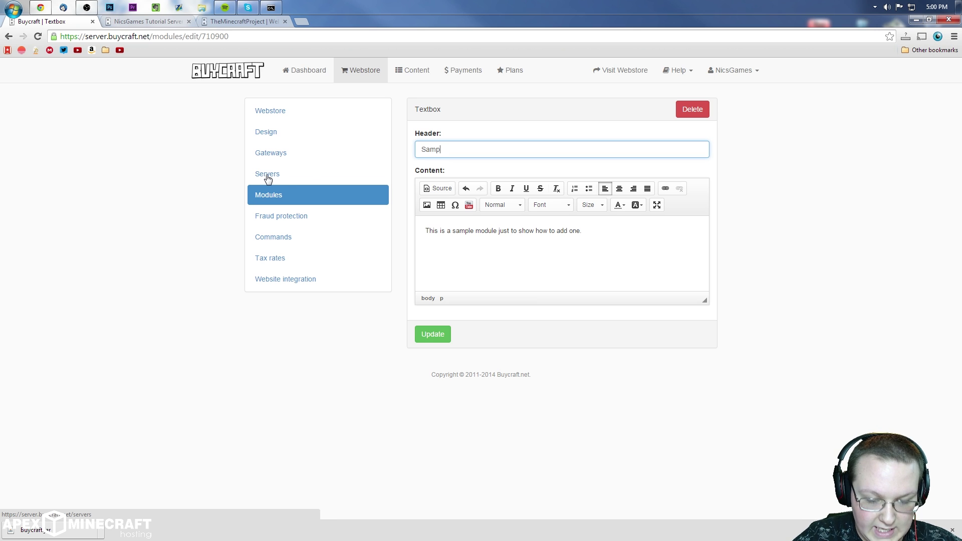
{"action": "type", "text": "le mo"}
{"action": "type", "text": "dule"}
{"action": "key", "text": "BackSpace"}
{"action": "type", "text": "le"}
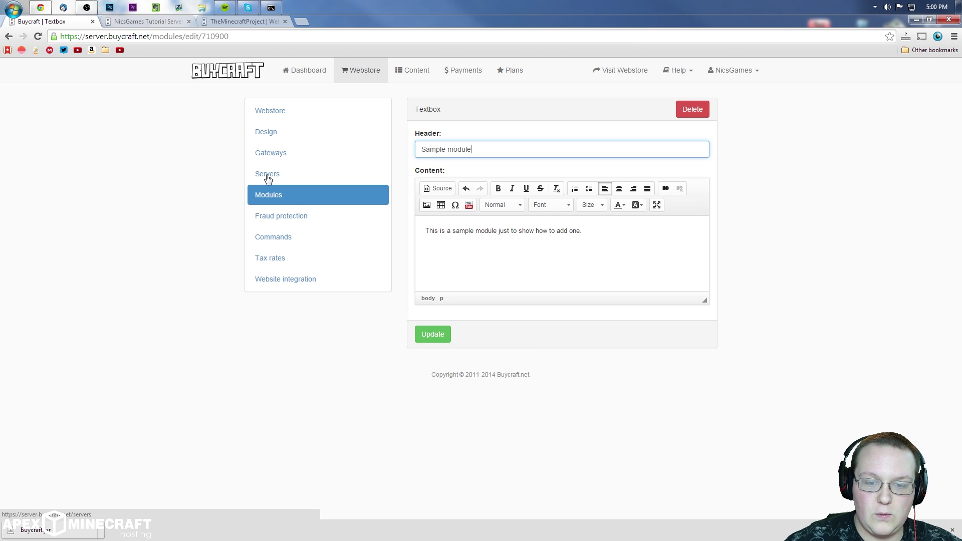
{"action": "left_click", "coordinate": [427, 334]}
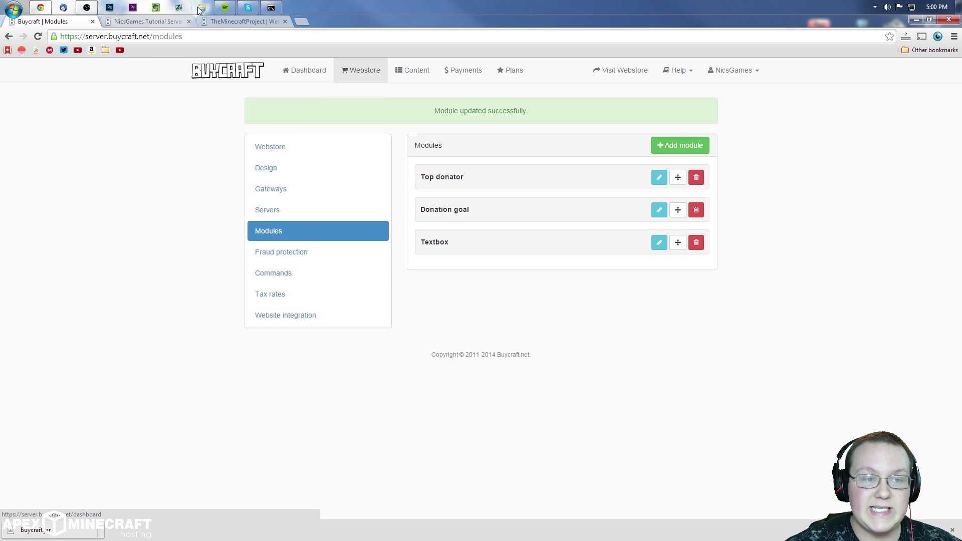
{"action": "left_click", "coordinate": [234, 21]}
{"action": "left_click", "coordinate": [140, 21]}
Step: Reload the webstore to check the Sample module panel, then open Fraud protection settings
{"action": "right_click", "coordinate": [735, 321]}
{"action": "left_click", "coordinate": [772, 350]}
{"action": "left_click_drag", "start_coordinate": [593, 331], "coordinate": [659, 332]}
{"action": "left_click_drag", "start_coordinate": [632, 365], "coordinate": [579, 356]}
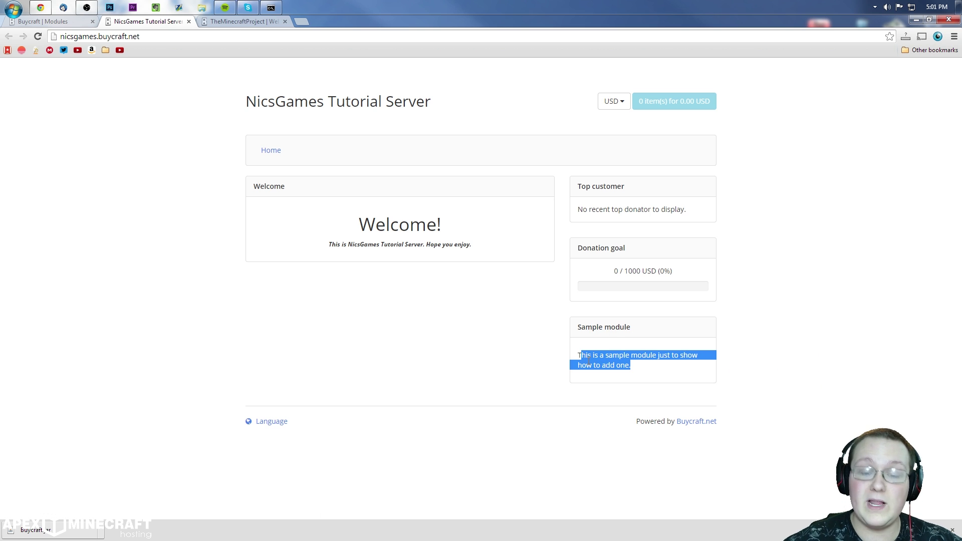
{"action": "left_click", "coordinate": [677, 374]}
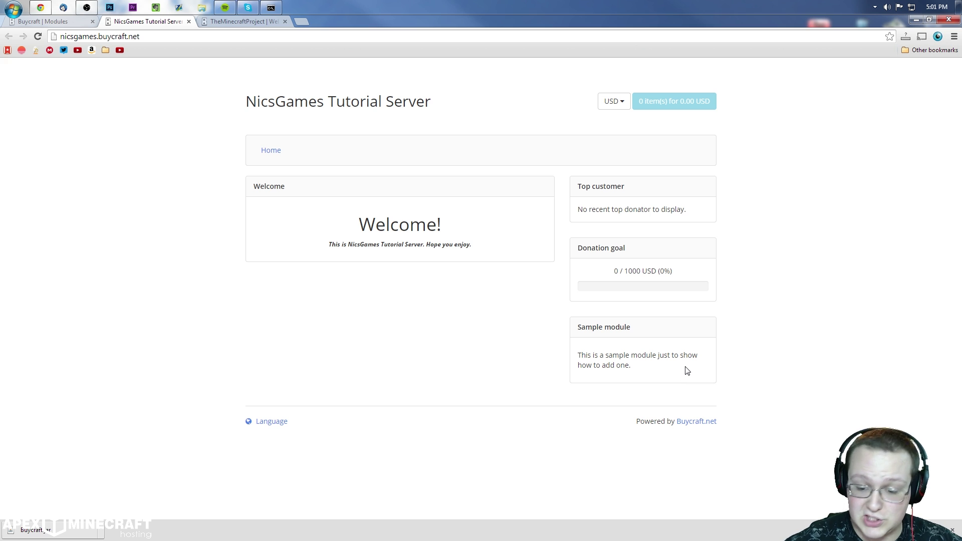
{"action": "left_click", "coordinate": [65, 22]}
{"action": "left_click", "coordinate": [259, 223]}
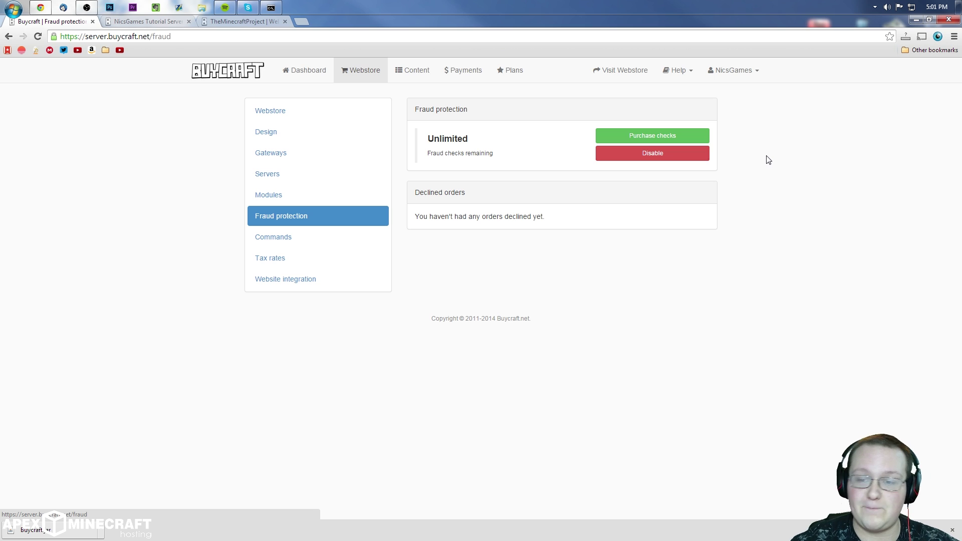
Step: Look over the Global commands settings page, then move on to Tax rates
{"action": "left_click", "coordinate": [280, 237]}
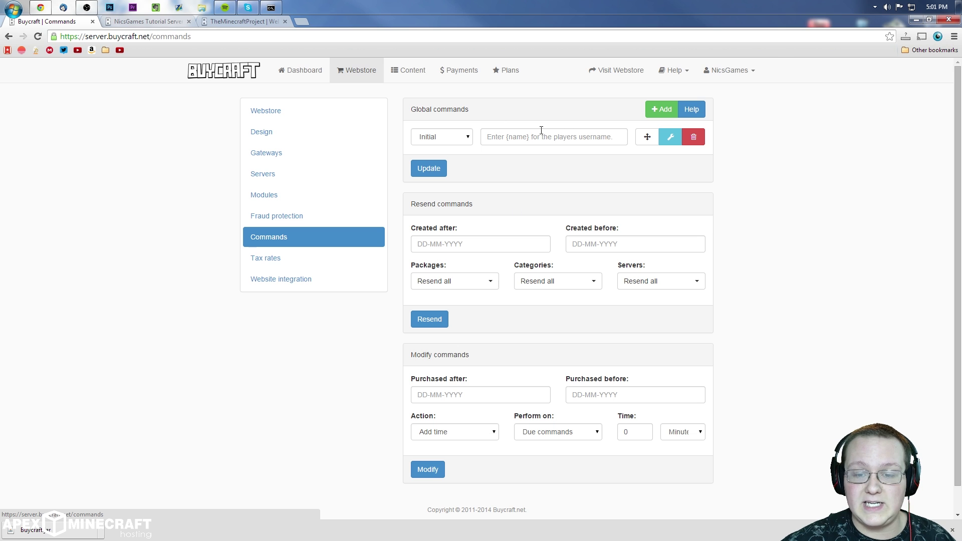
{"action": "scroll", "coordinate": [565, 313], "scroll_direction": "down", "scroll_amount": 1}
{"action": "scroll", "coordinate": [565, 313], "scroll_direction": "up", "scroll_amount": 1}
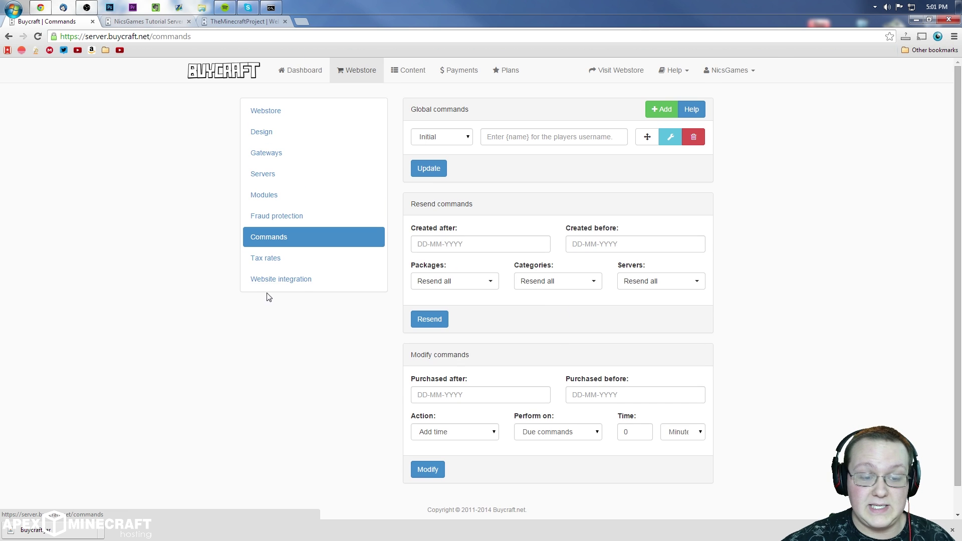
{"action": "left_click", "coordinate": [269, 265]}
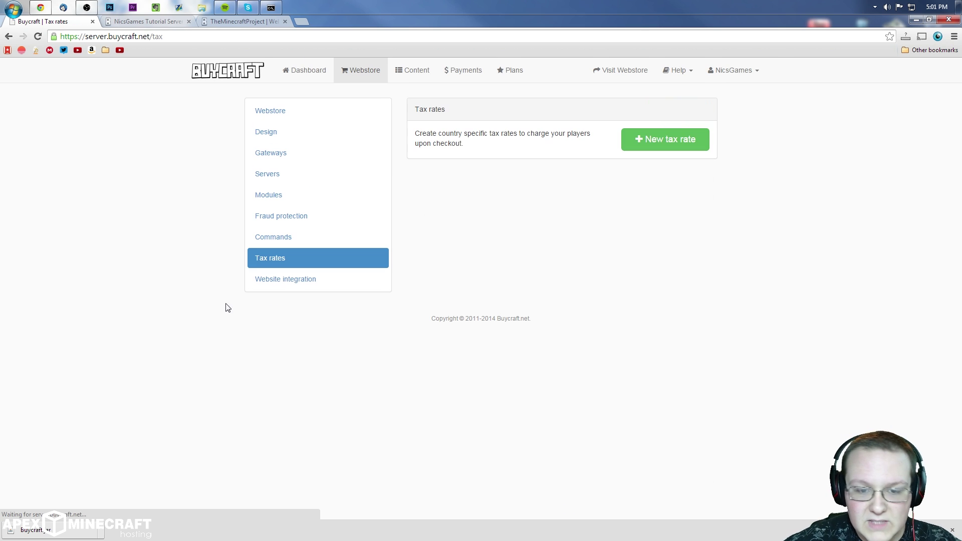
Step: Try to add a 9.5% tax rate named TN for Tennessee, United States
{"action": "left_click", "coordinate": [645, 145]}
{"action": "left_click", "coordinate": [494, 156]}
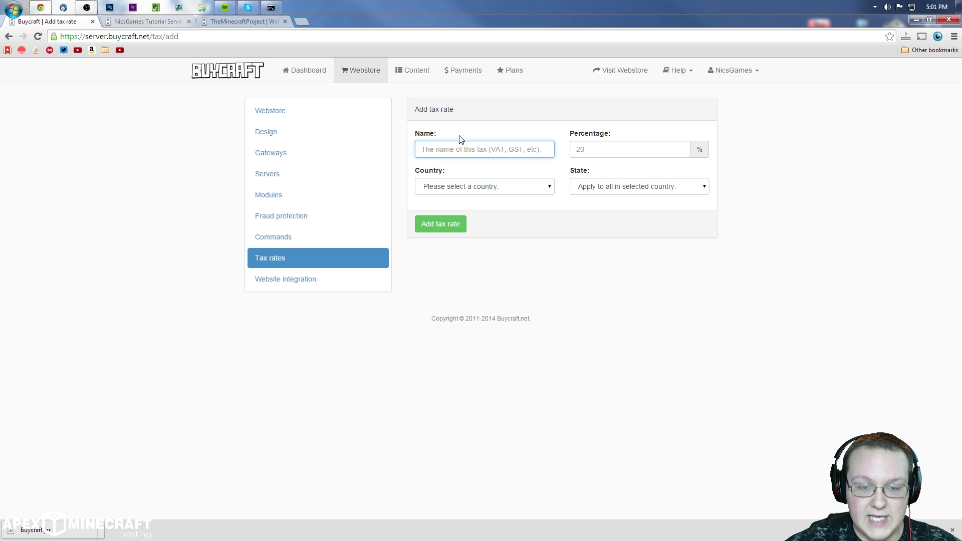
{"action": "type", "text": "TN"}
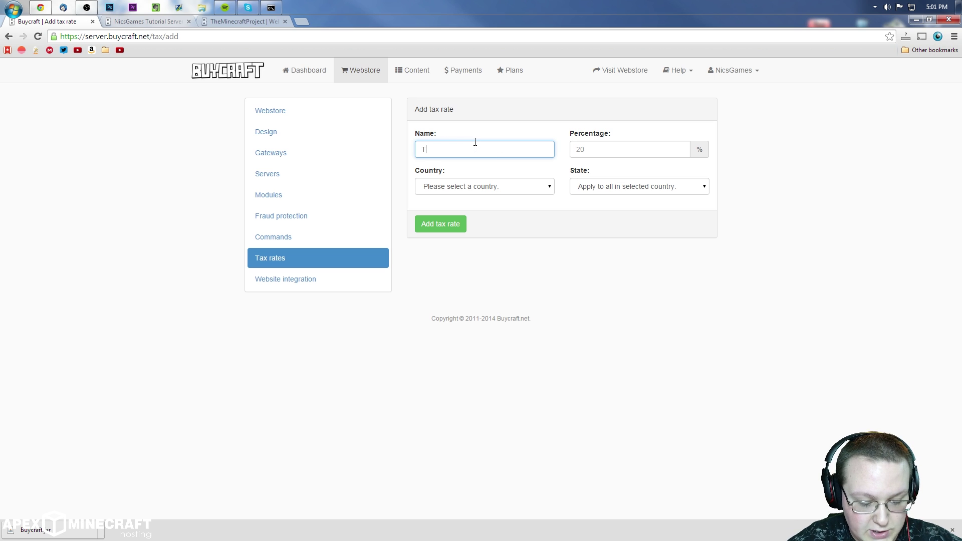
{"action": "left_click", "coordinate": [667, 156]}
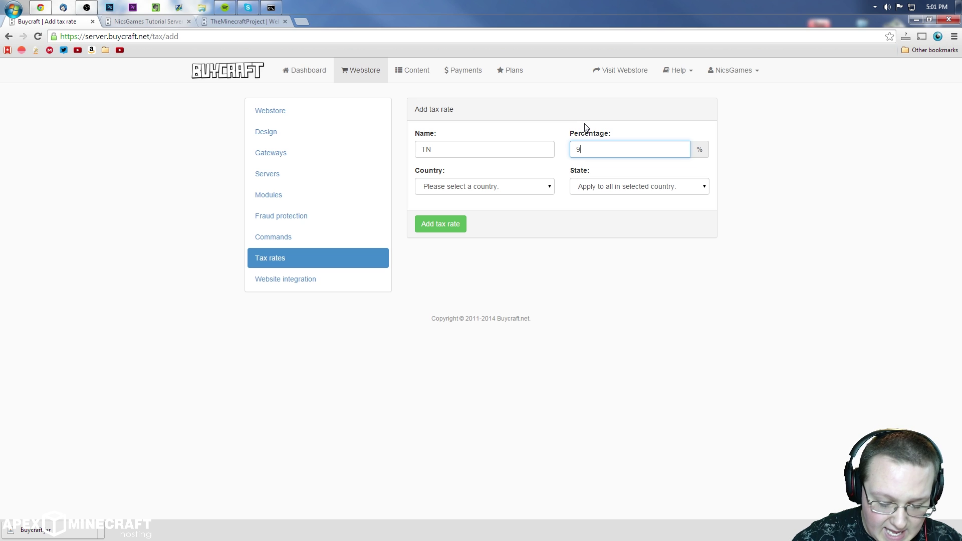
{"action": "left_click", "coordinate": [517, 188]}
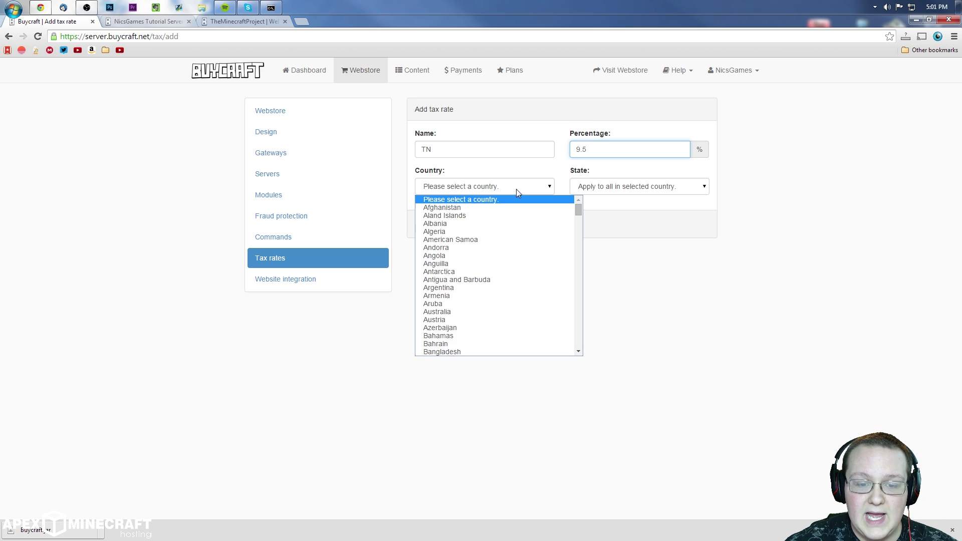
{"action": "scroll", "coordinate": [499, 277], "scroll_direction": "down", "scroll_amount": 20}
{"action": "scroll", "coordinate": [481, 315], "scroll_direction": "down", "scroll_amount": 20}
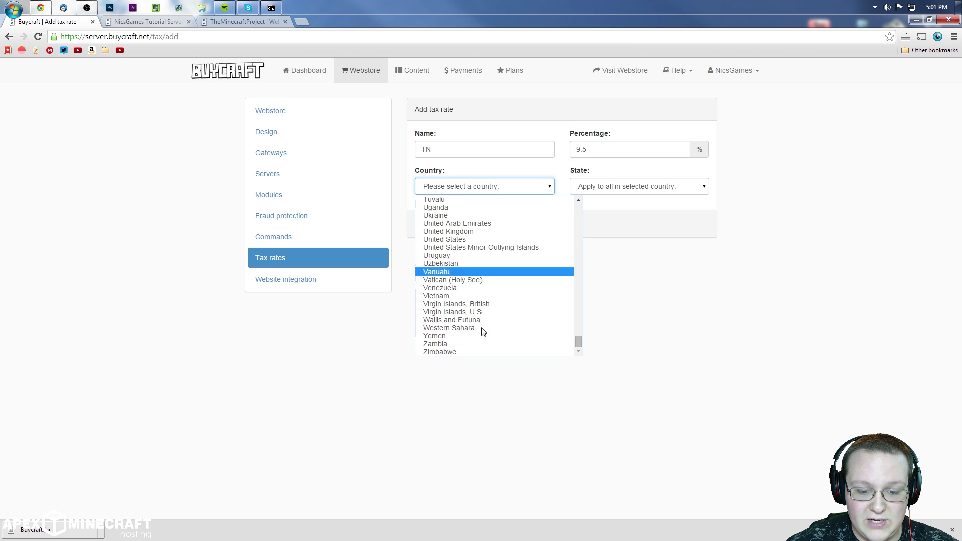
{"action": "left_click", "coordinate": [461, 240]}
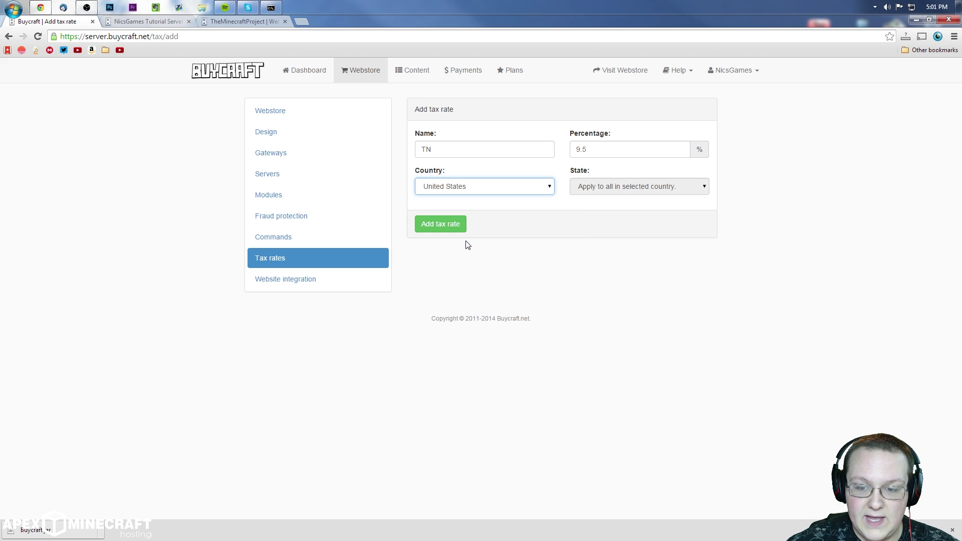
{"action": "left_click", "coordinate": [641, 191]}
{"action": "scroll", "coordinate": [649, 251], "scroll_direction": "down", "scroll_amount": 10}
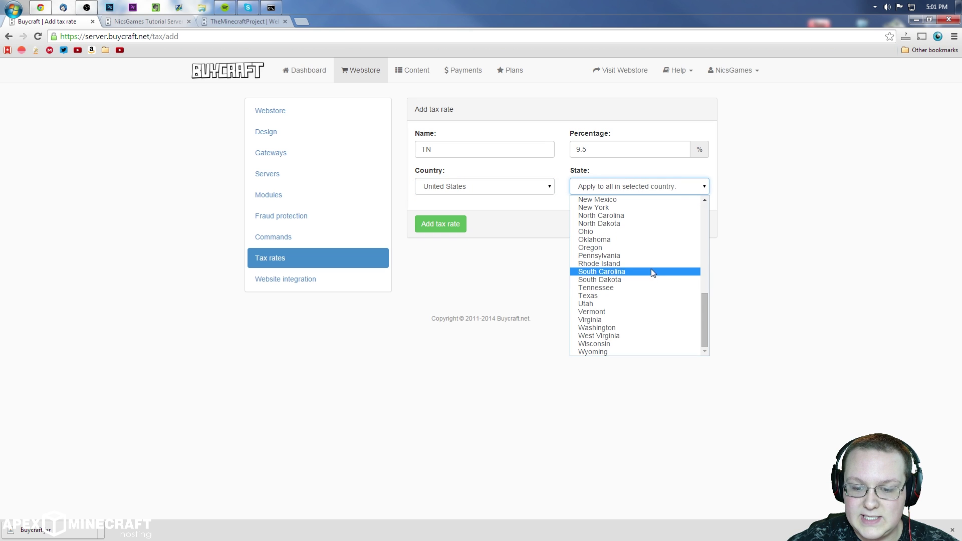
{"action": "left_click", "coordinate": [618, 287]}
{"action": "left_click", "coordinate": [440, 224]}
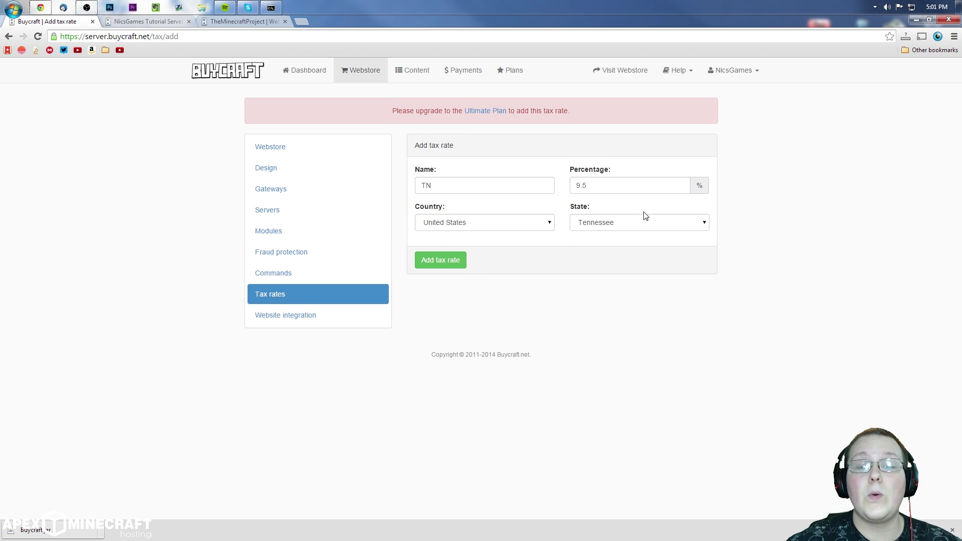
Step: Highlight the Ultimate Plan upgrade notice, then go to the Website integration page
{"action": "left_click_drag", "start_coordinate": [396, 94], "coordinate": [573, 114]}
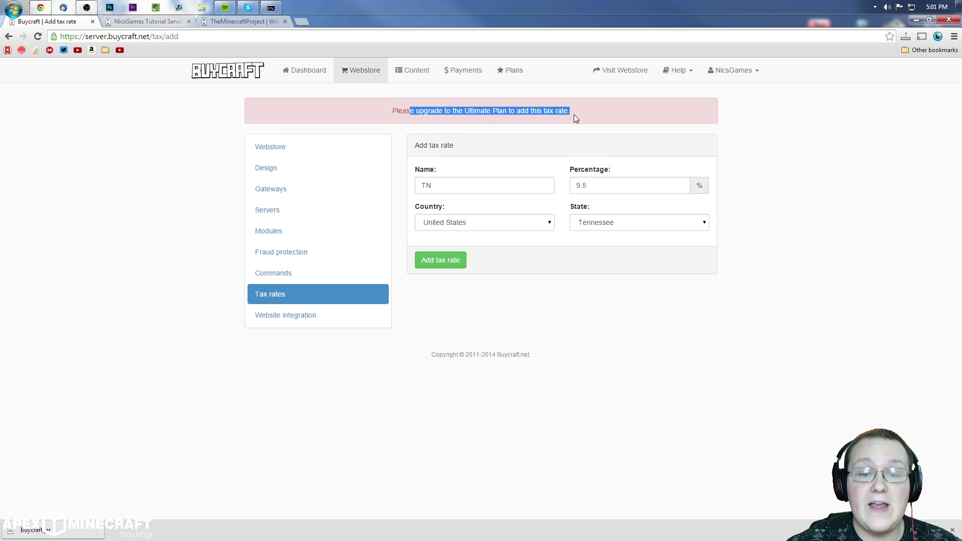
{"action": "left_click", "coordinate": [598, 100]}
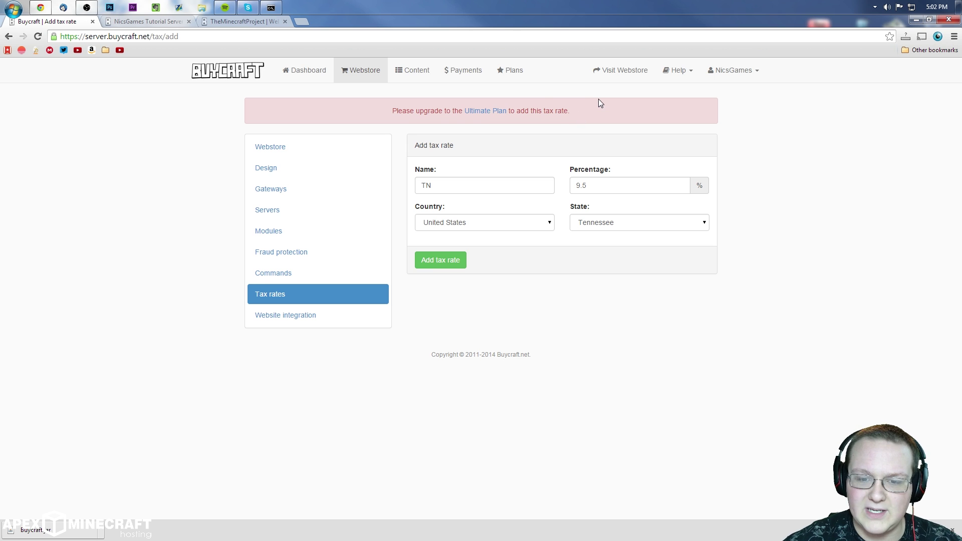
{"action": "left_click_drag", "start_coordinate": [598, 100], "coordinate": [308, 111]}
{"action": "left_click", "coordinate": [341, 104]}
{"action": "left_click", "coordinate": [353, 308]}
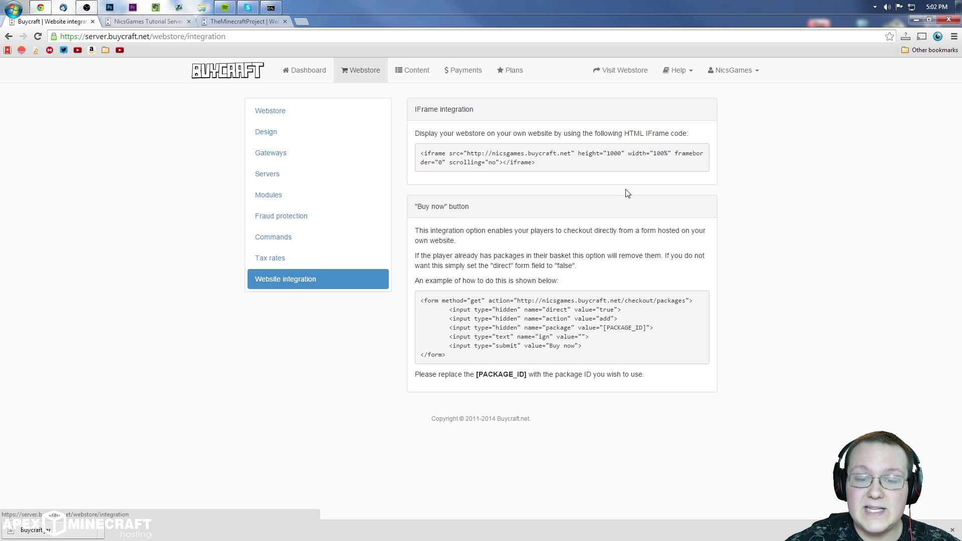
Step: Select the iframe embed code, compare it with TheMinecraftProject store, then open Content's Packages page
{"action": "left_click_drag", "start_coordinate": [601, 166], "coordinate": [420, 153]}
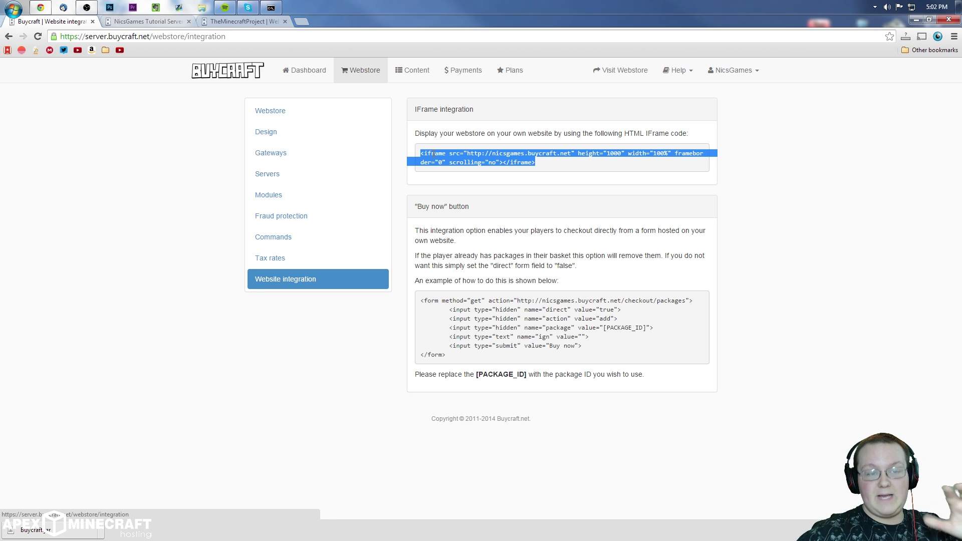
{"action": "left_click", "coordinate": [231, 22]}
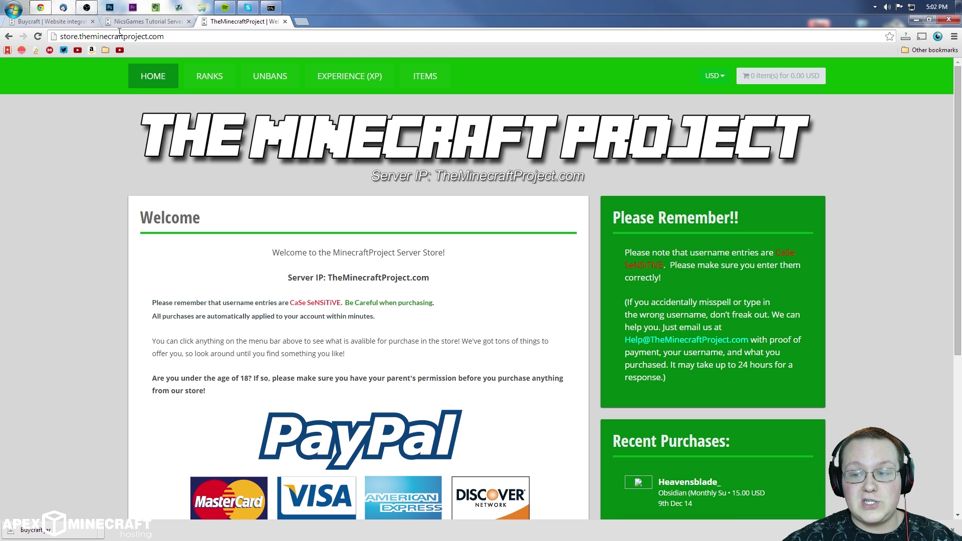
{"action": "left_click", "coordinate": [33, 22]}
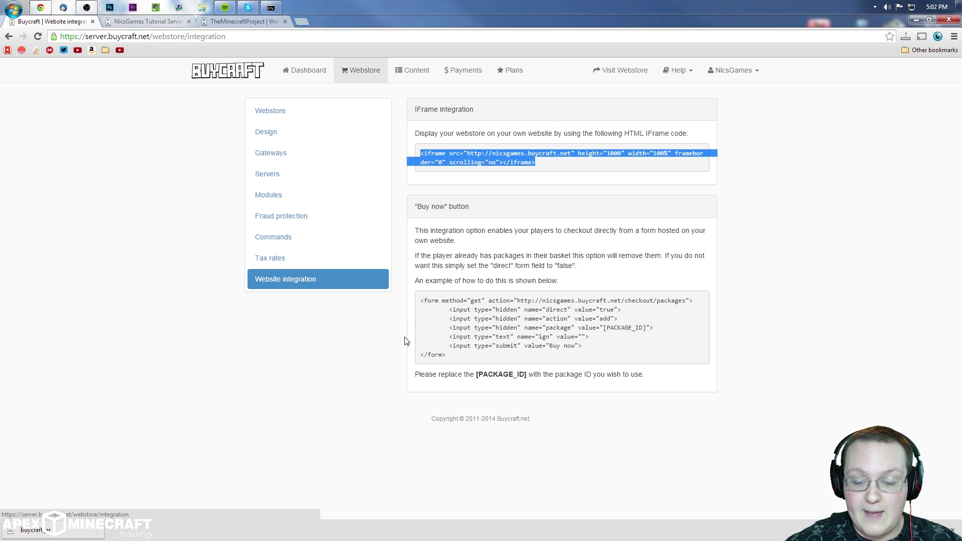
{"action": "left_click", "coordinate": [476, 173]}
{"action": "left_click_drag", "start_coordinate": [577, 174], "coordinate": [422, 147]}
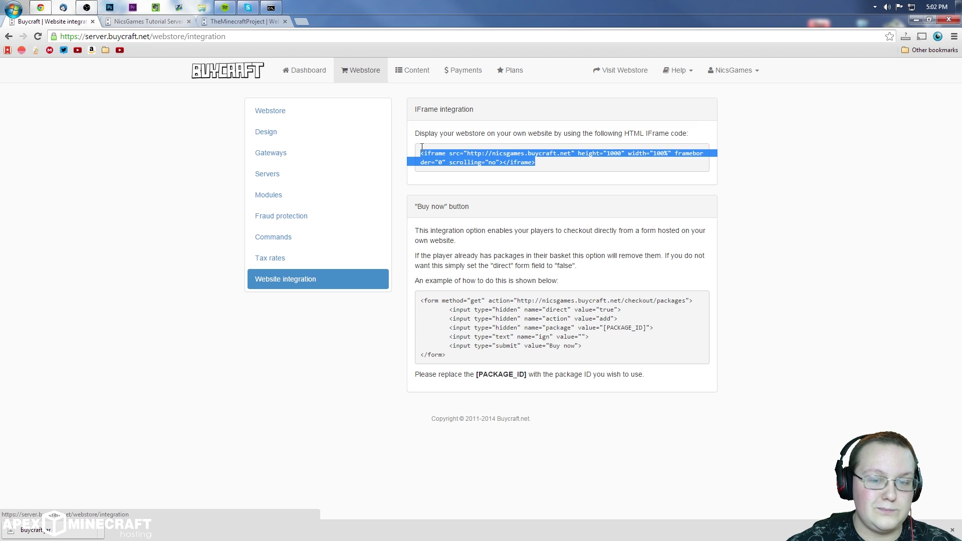
{"action": "left_click", "coordinate": [601, 164]}
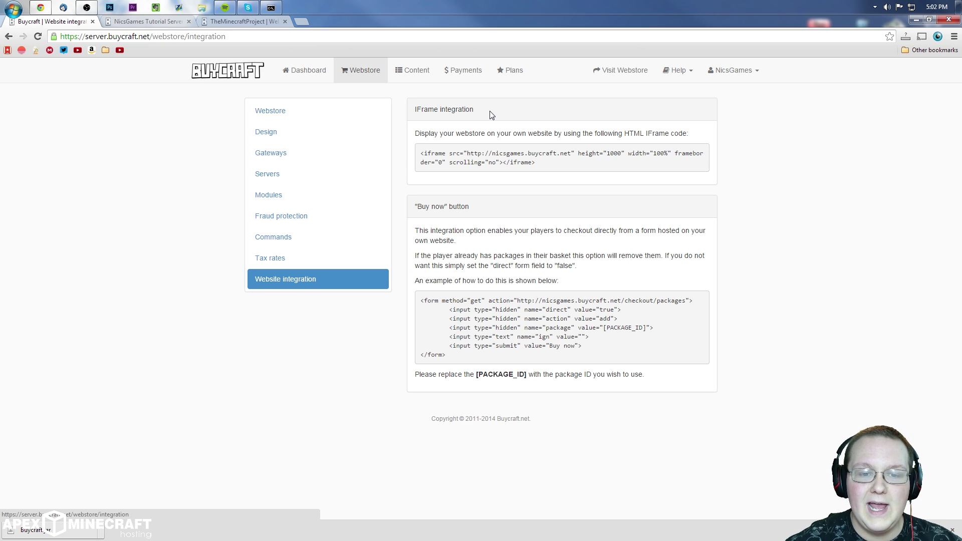
{"action": "left_click", "coordinate": [409, 65]}
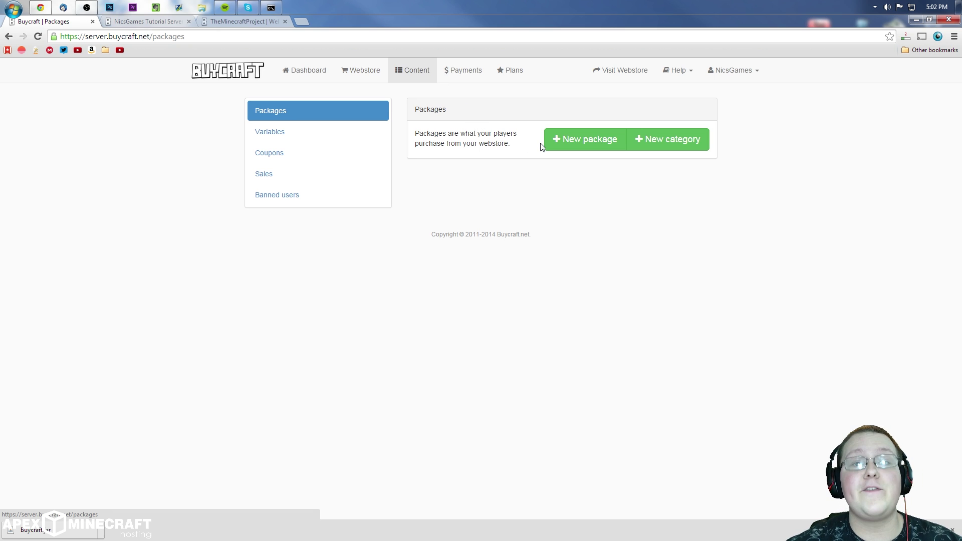
Step: Start a new package named 'Diamond Sword' described 'Buying this will give you a diamond sword.'
{"action": "left_click", "coordinate": [582, 139]}
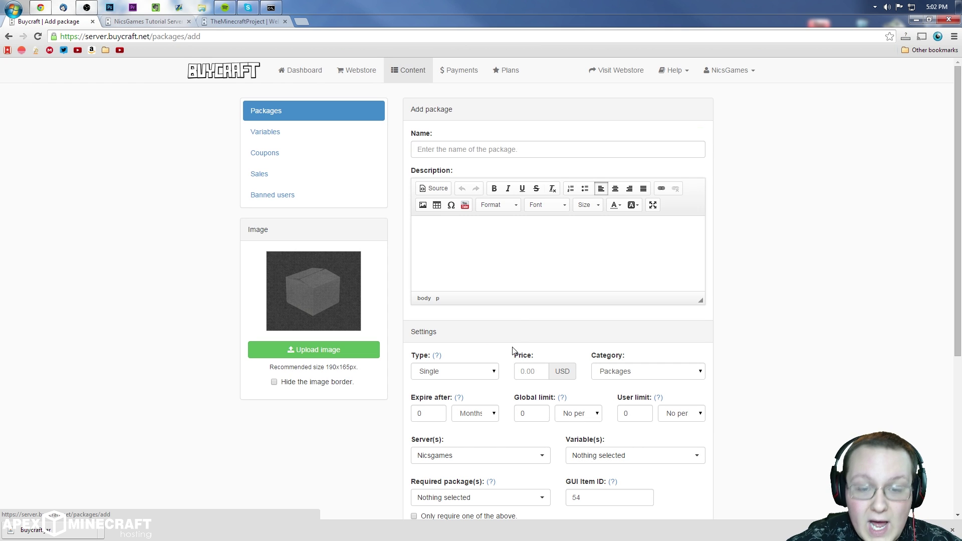
{"action": "scroll", "coordinate": [528, 259], "scroll_direction": "down", "scroll_amount": 2}
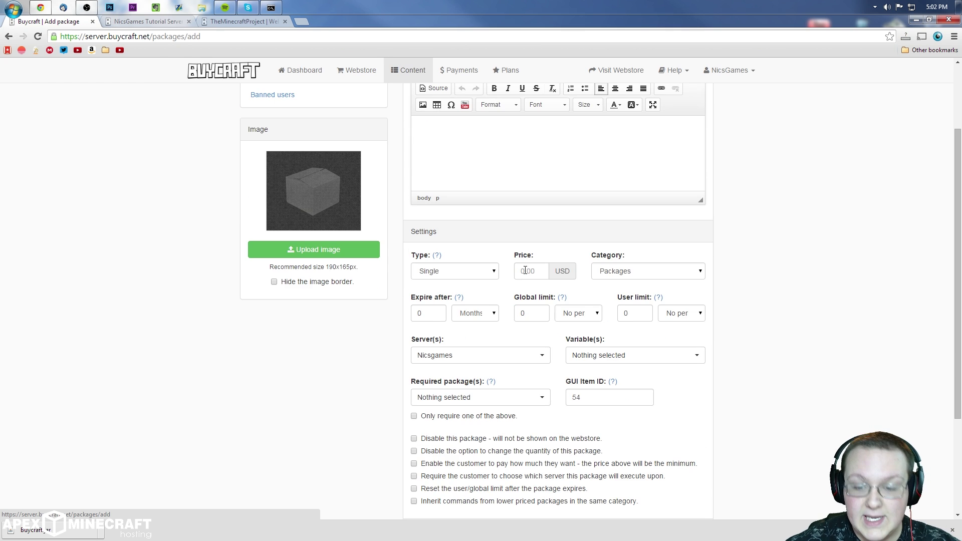
{"action": "scroll", "coordinate": [531, 271], "scroll_direction": "up", "scroll_amount": 1}
{"action": "scroll", "coordinate": [532, 271], "scroll_direction": "up", "scroll_amount": 1}
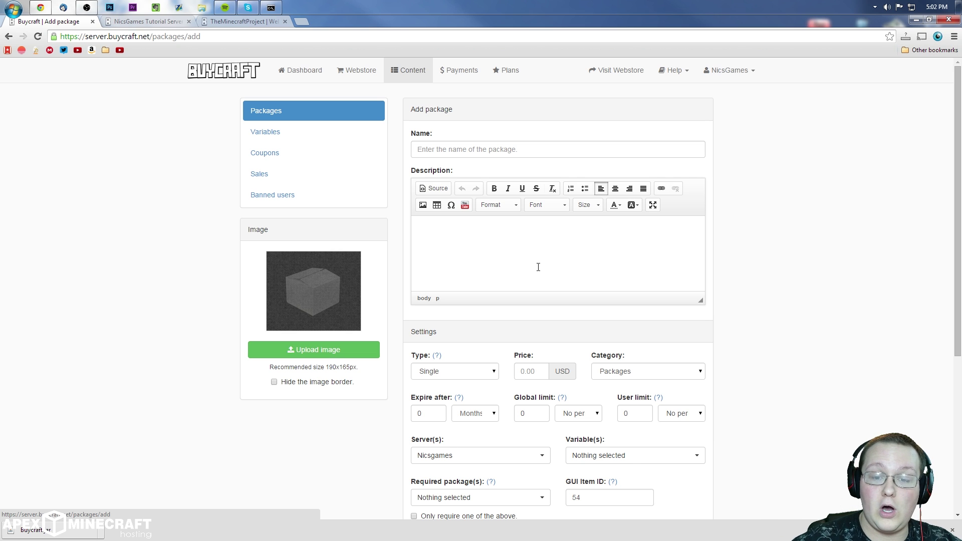
{"action": "scroll", "coordinate": [538, 267], "scroll_direction": "down", "scroll_amount": 5}
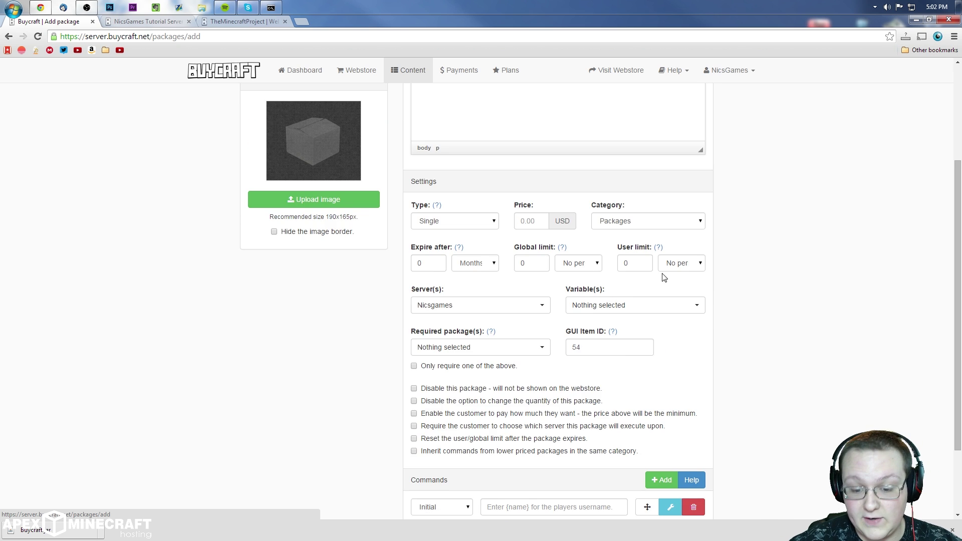
{"action": "scroll", "coordinate": [662, 296], "scroll_direction": "up", "scroll_amount": 5}
{"action": "left_click", "coordinate": [587, 155]}
{"action": "type", "text": "Diamond"}
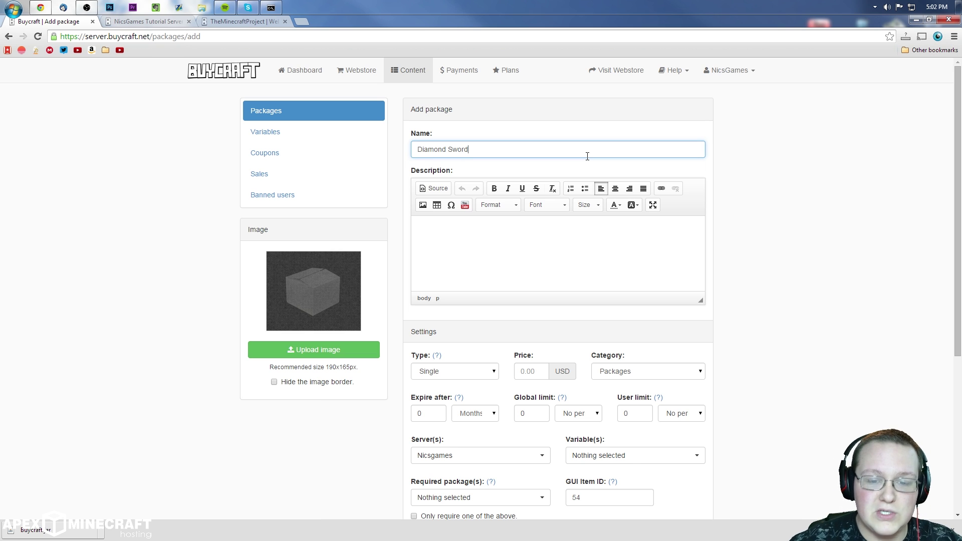
{"action": "type", "text": " Sword"}
{"action": "left_click", "coordinate": [508, 270]}
{"action": "type", "text": "Buying this will give a"}
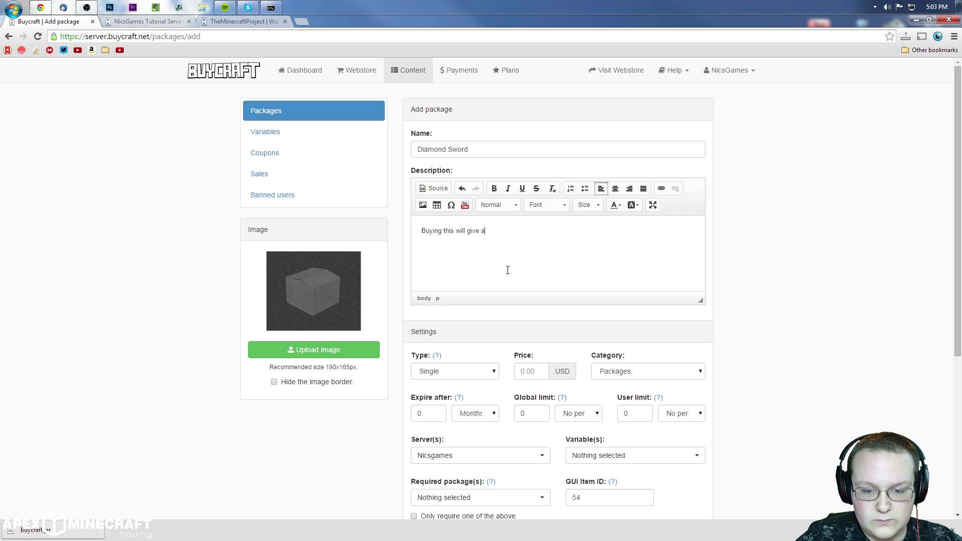
{"action": "key", "text": "BackSpace"}
{"action": "type", "text": "you a diamond sword"}
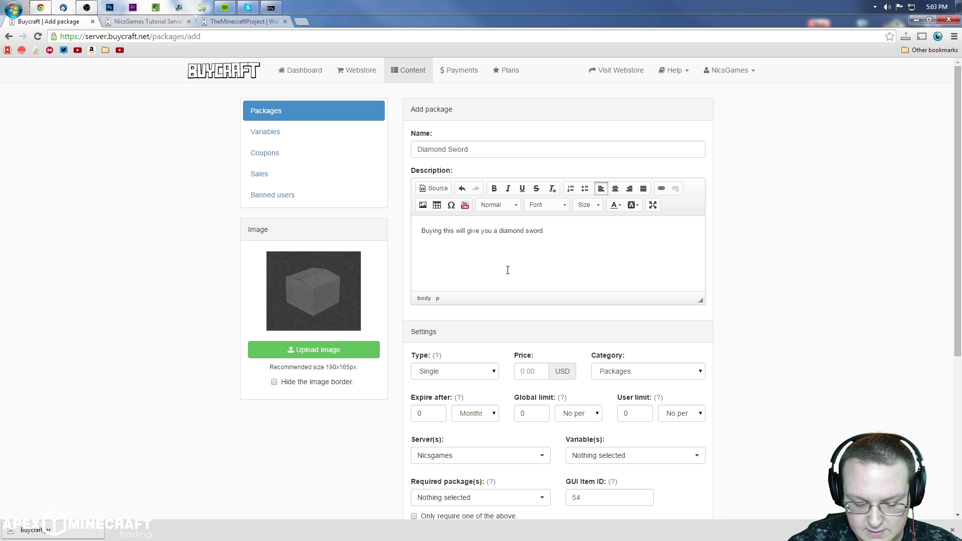
Step: Keep the package type as Single, then open the Ranks category on TheMinecraftProject store
{"action": "scroll", "coordinate": [507, 270], "scroll_direction": "down", "scroll_amount": 2}
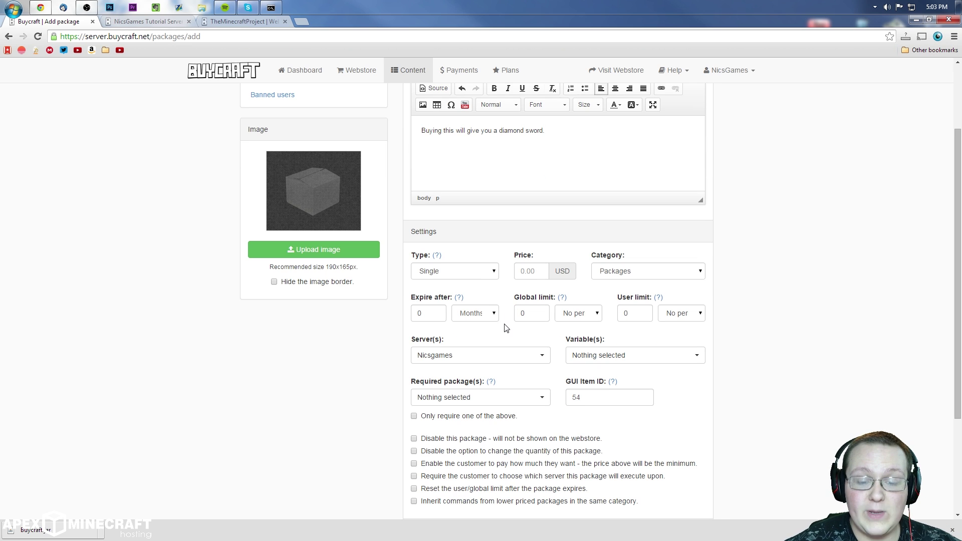
{"action": "left_click", "coordinate": [467, 271]}
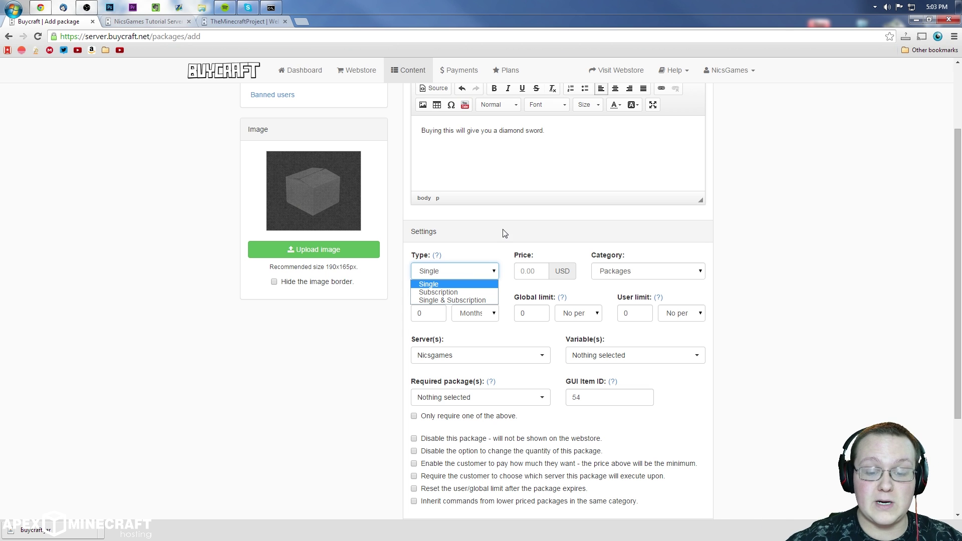
{"action": "left_click", "coordinate": [462, 270]}
{"action": "left_click", "coordinate": [460, 276]}
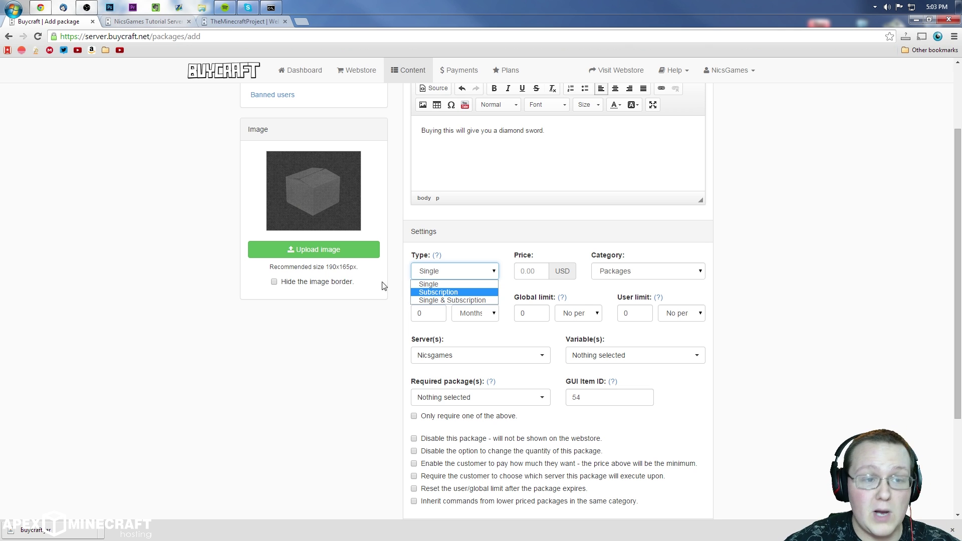
{"action": "left_click", "coordinate": [243, 21]}
{"action": "left_click", "coordinate": [209, 76]}
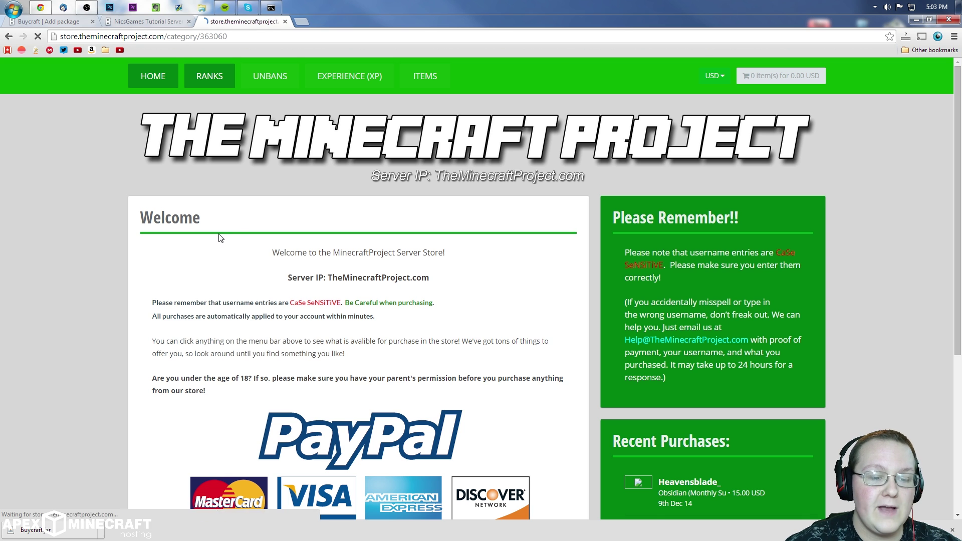
Step: Enter a store username, highlight the rank list with prices, then return to Add package
{"action": "double_click", "coordinate": [243, 265]}
{"action": "left_click", "coordinate": [251, 277]}
{"action": "left_click", "coordinate": [352, 268]}
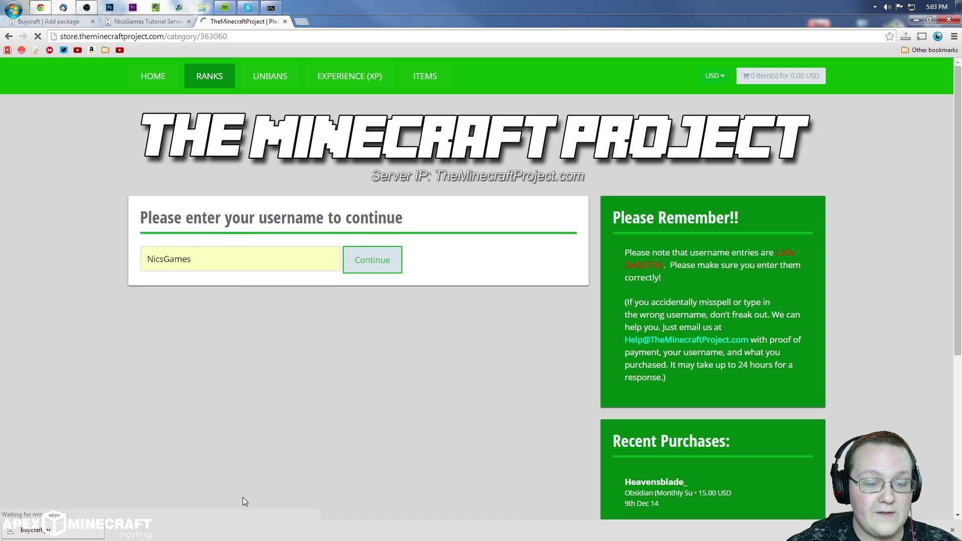
{"action": "scroll", "coordinate": [301, 372], "scroll_direction": "down", "scroll_amount": 5}
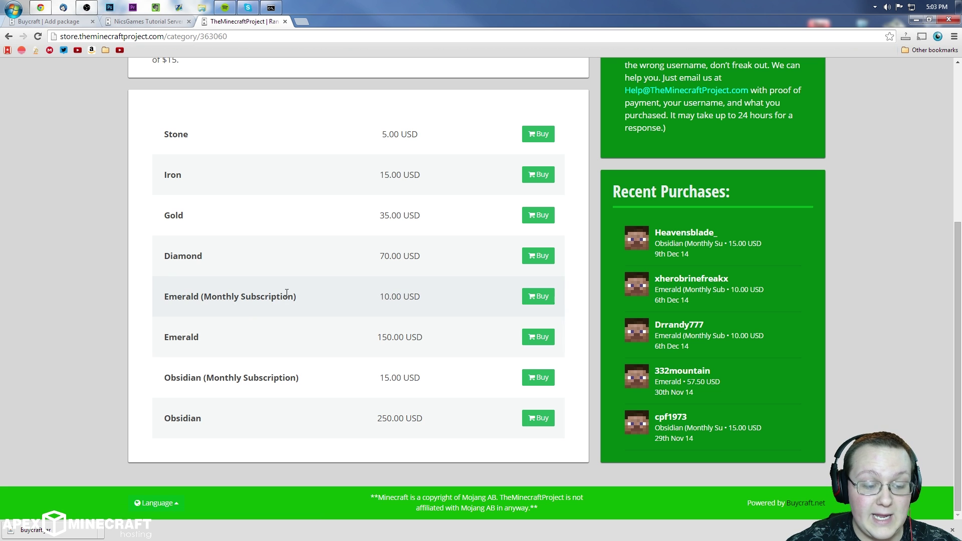
{"action": "left_click_drag", "start_coordinate": [320, 382], "coordinate": [197, 364]}
{"action": "left_click", "coordinate": [327, 358]}
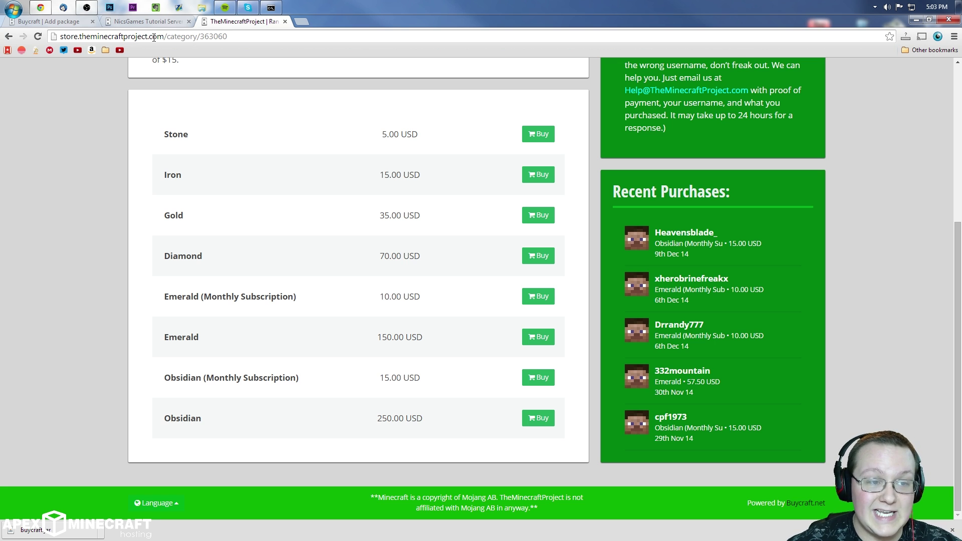
{"action": "left_click", "coordinate": [48, 21]}
{"action": "left_click", "coordinate": [457, 275]}
Step: Make the package a Single payment priced at 5
{"action": "left_click", "coordinate": [438, 292]}
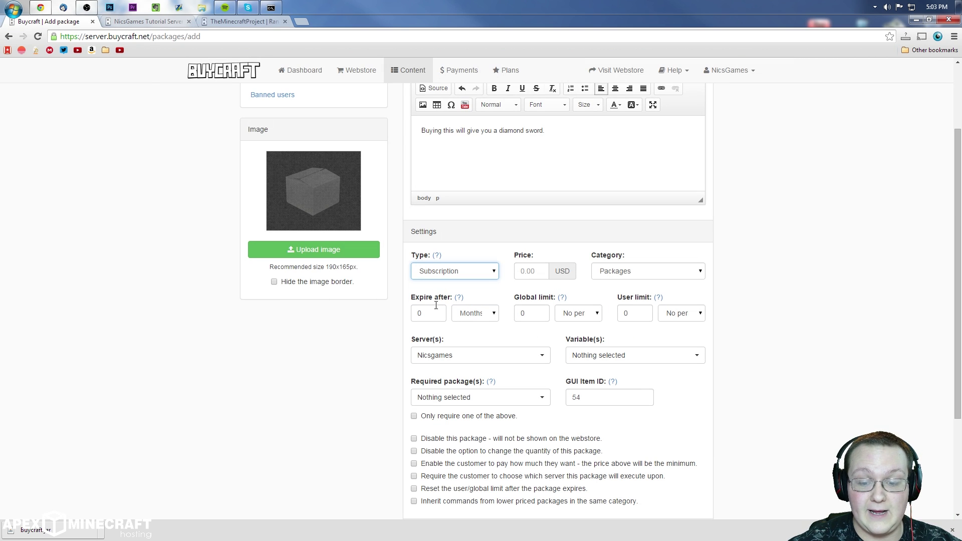
{"action": "left_click", "coordinate": [469, 271]}
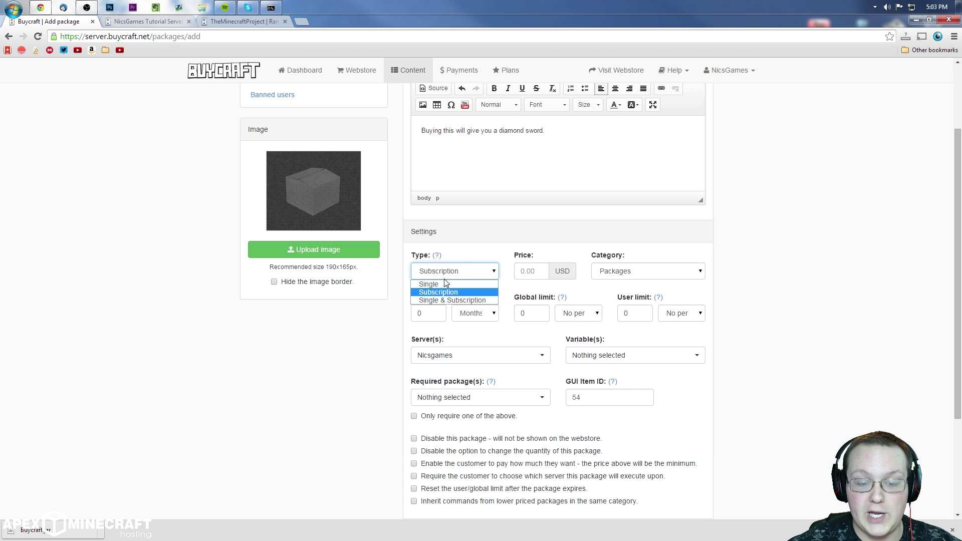
{"action": "left_click", "coordinate": [427, 284]}
{"action": "left_click", "coordinate": [524, 273]}
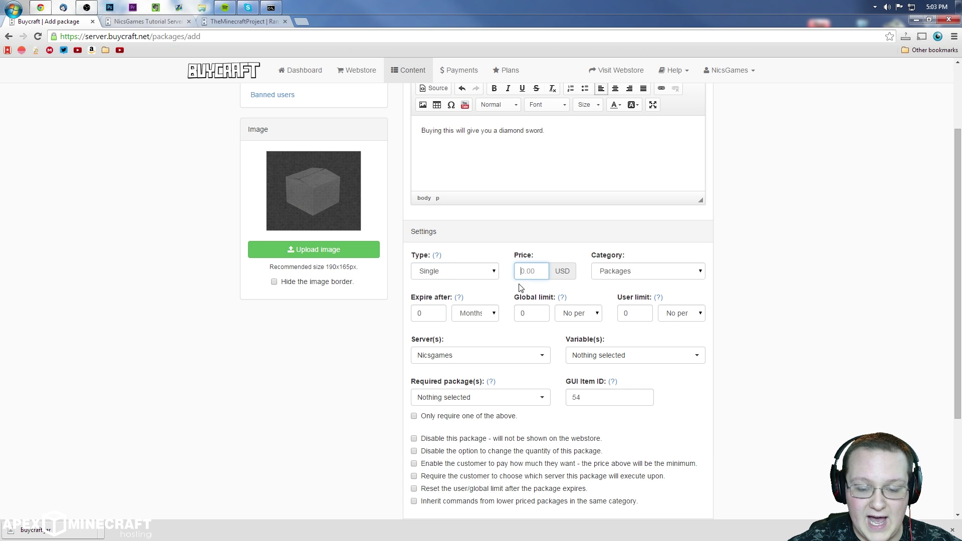
{"action": "type", "text": "5"}
{"action": "mouse_move", "coordinate": [438, 261]}
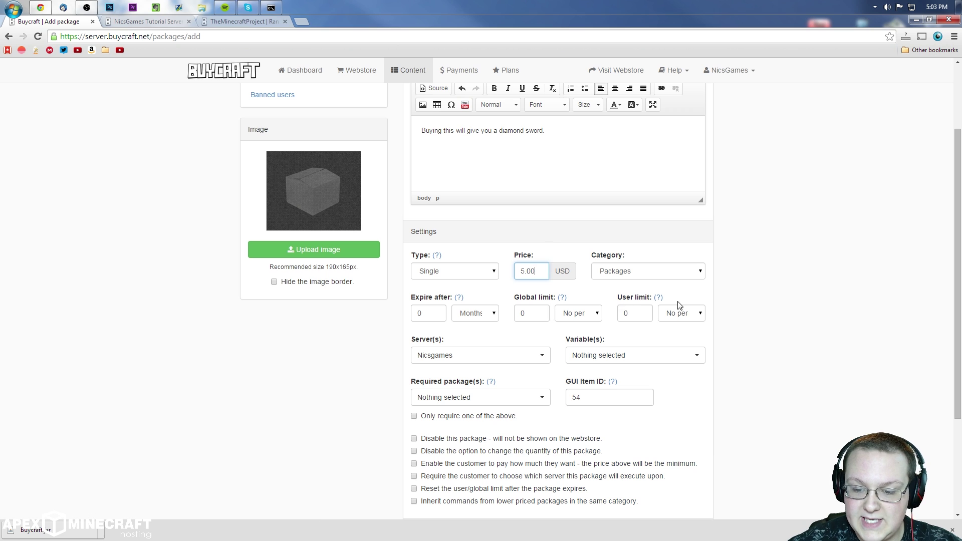
Step: Keep the package's category set to Packages
{"action": "left_click", "coordinate": [693, 271]}
{"action": "left_click", "coordinate": [676, 284]}
{"action": "left_click", "coordinate": [667, 273]}
{"action": "left_click", "coordinate": [639, 280]}
{"action": "left_click", "coordinate": [639, 280]}
{"action": "left_click", "coordinate": [640, 284]}
{"action": "scroll", "coordinate": [639, 276], "scroll_direction": "up", "scroll_amount": 2}
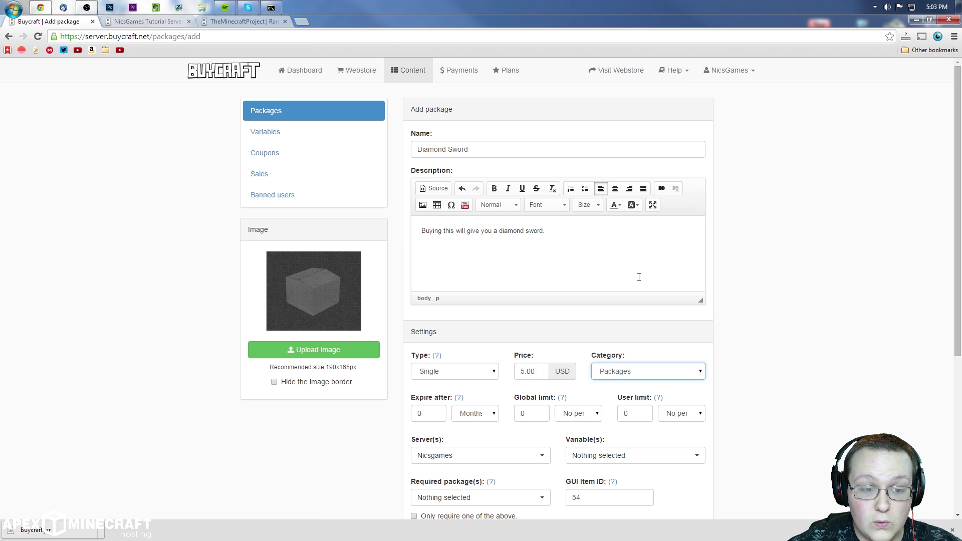
{"action": "scroll", "coordinate": [530, 285], "scroll_direction": "down", "scroll_amount": 3}
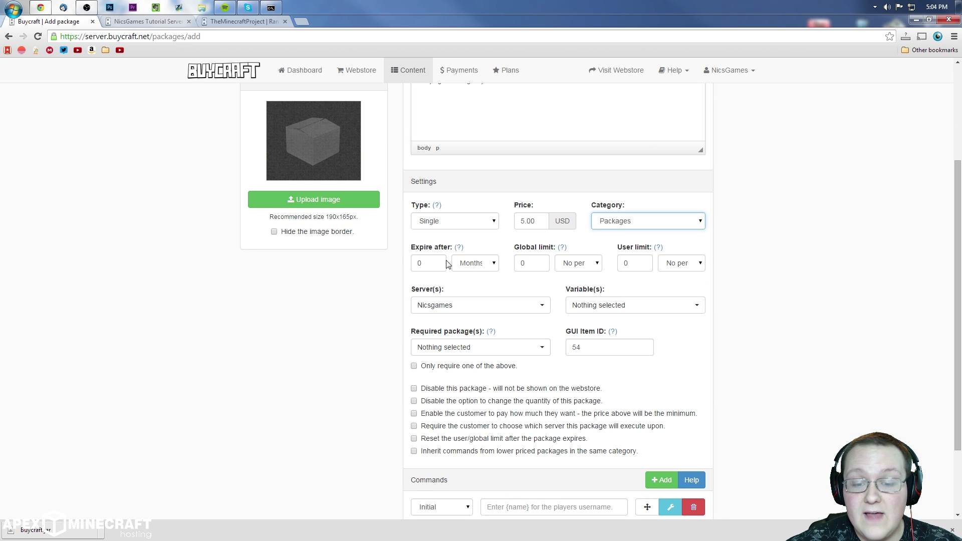
Step: Review the Global limit, Nicsgames server, empty variables and required packages, and GUI Item ID 54
{"action": "left_click", "coordinate": [548, 263]}
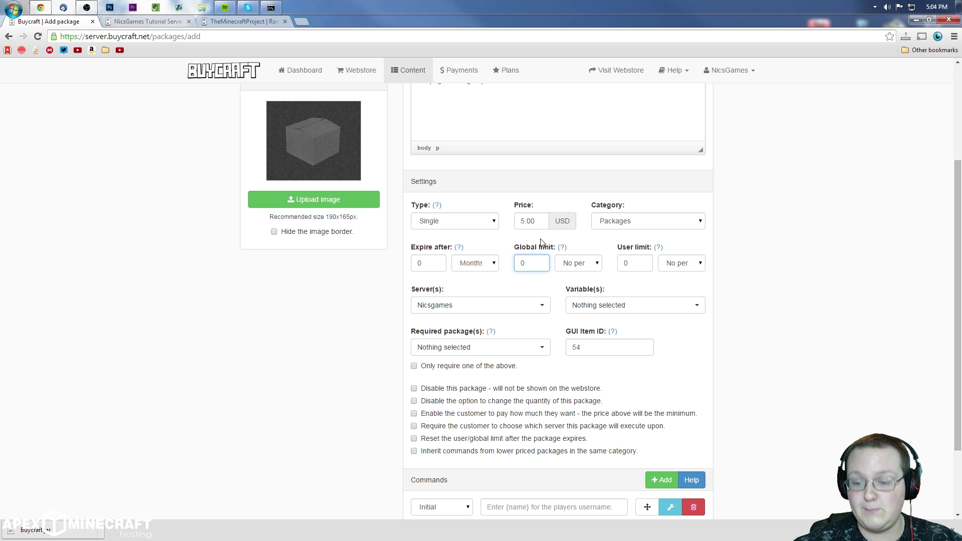
{"action": "mouse_move", "coordinate": [657, 249]}
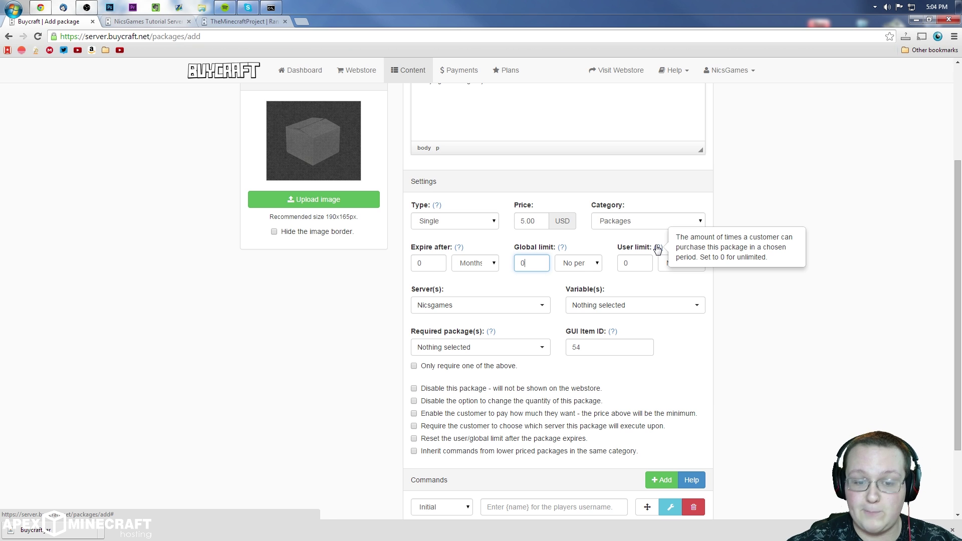
{"action": "scroll", "coordinate": [617, 258], "scroll_direction": "down", "scroll_amount": 2}
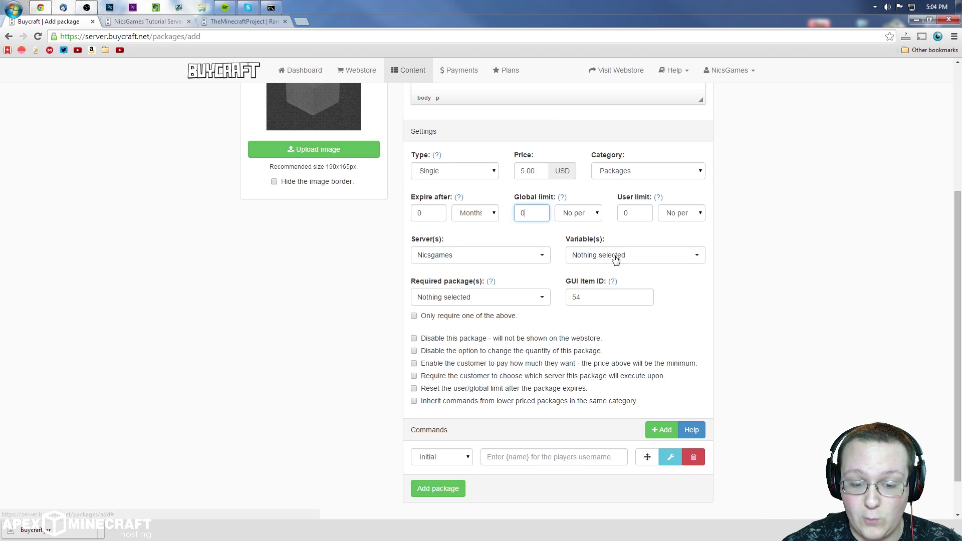
{"action": "left_click", "coordinate": [448, 213]}
{"action": "left_click", "coordinate": [449, 212]}
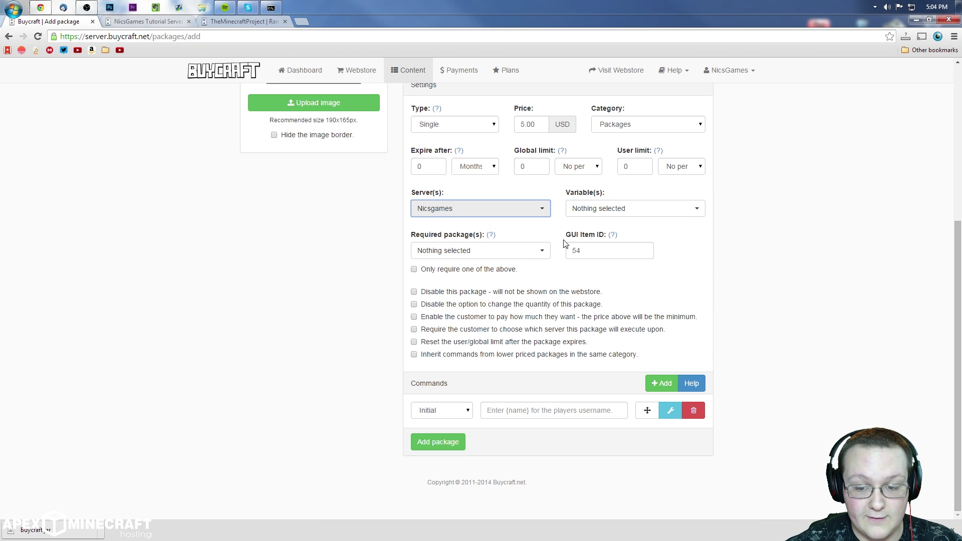
{"action": "left_click", "coordinate": [586, 215]}
{"action": "left_click", "coordinate": [585, 216]}
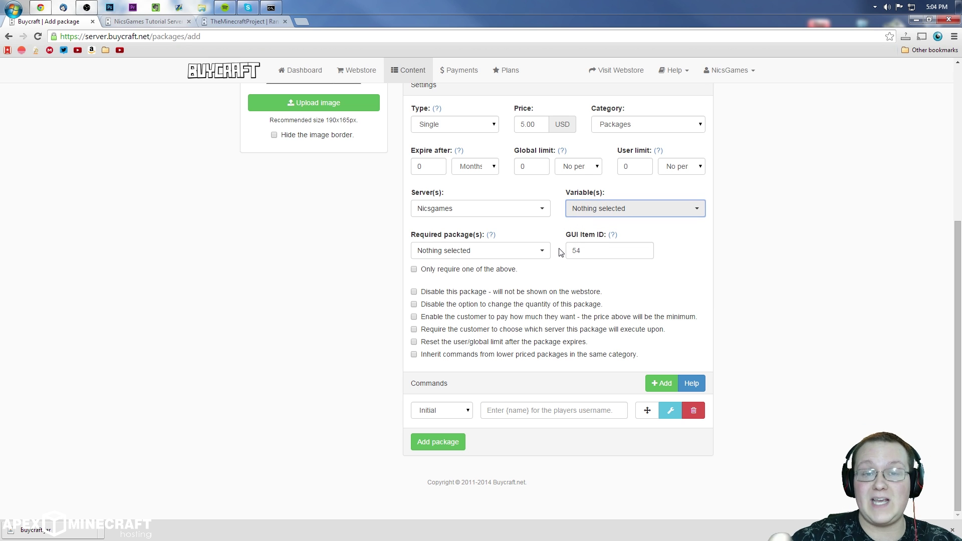
{"action": "left_click", "coordinate": [444, 251]}
{"action": "left_click", "coordinate": [599, 266]}
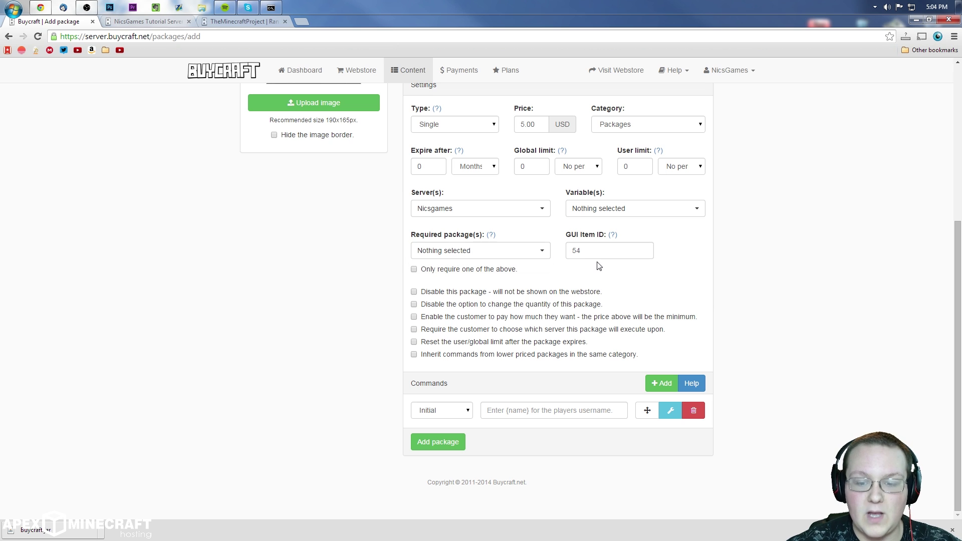
{"action": "double_click", "coordinate": [596, 247]}
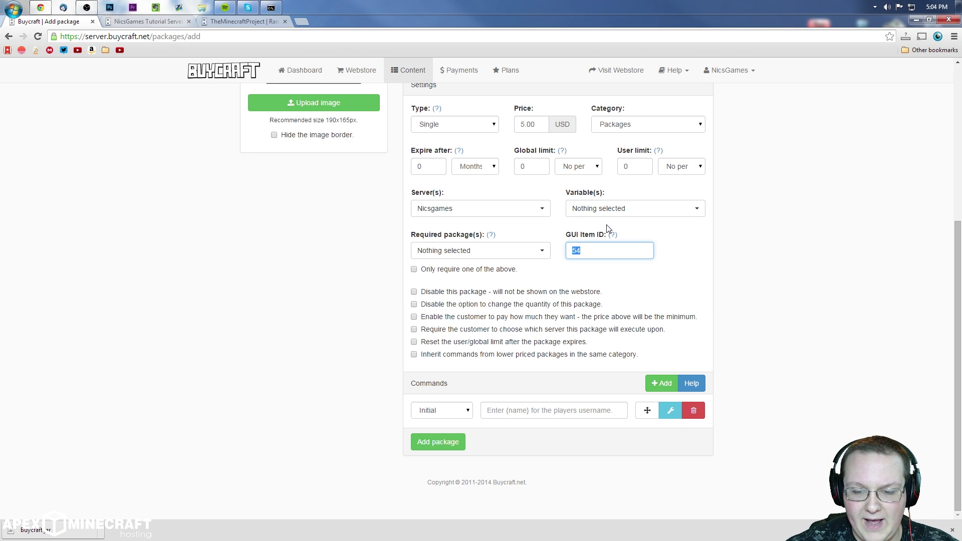
{"action": "mouse_move", "coordinate": [612, 236]}
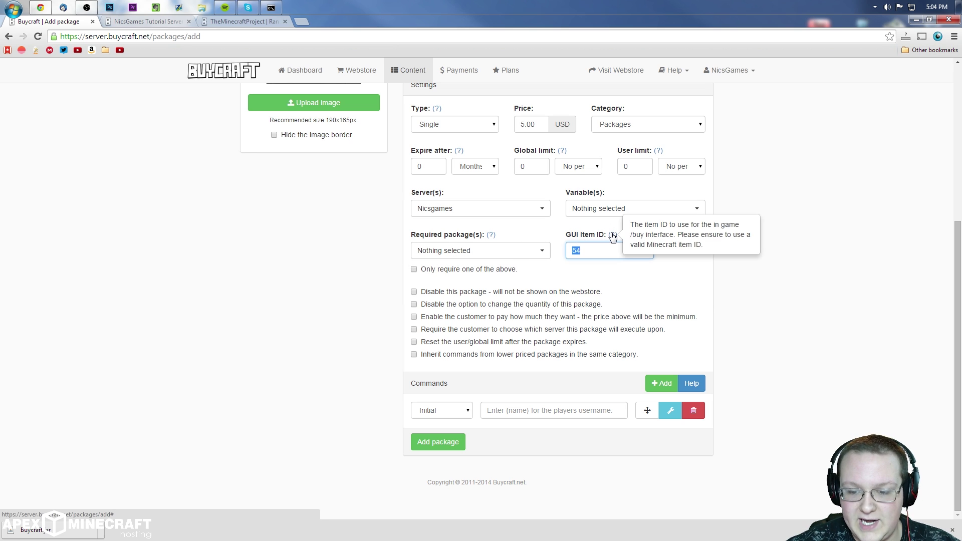
{"action": "left_click", "coordinate": [601, 272]}
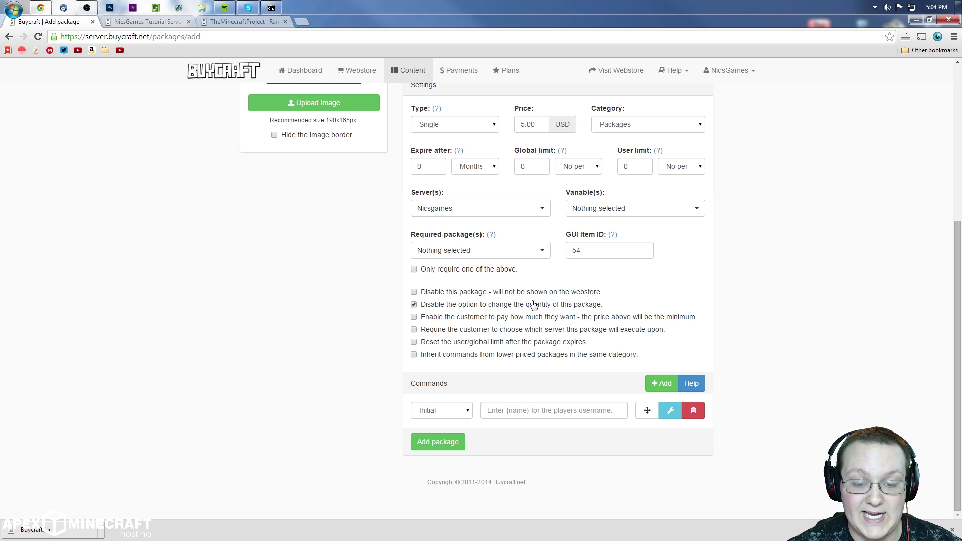
Step: Re-enable quantity changes and toggle pay-what-you-want and server selection on then off
{"action": "left_click", "coordinate": [536, 304]}
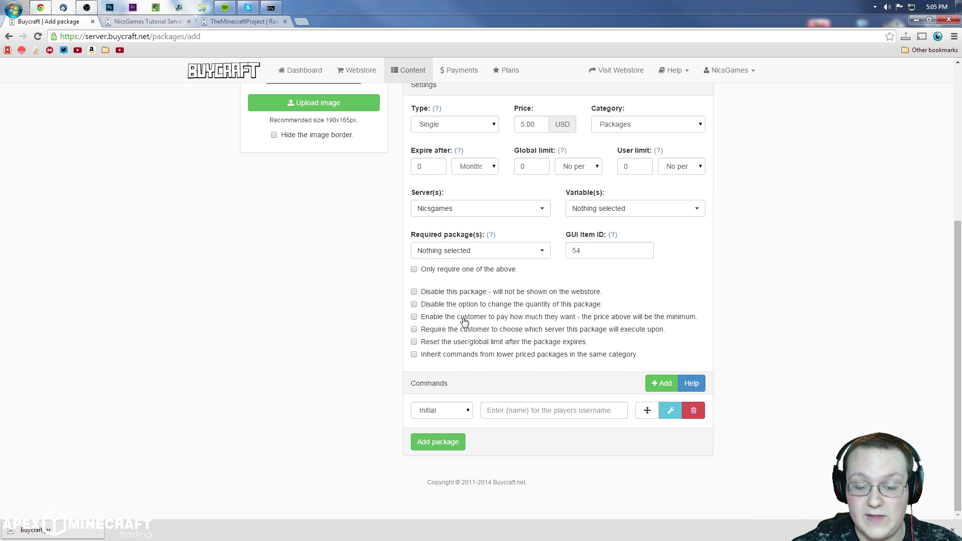
{"action": "scroll", "coordinate": [464, 321], "scroll_direction": "up", "scroll_amount": 1}
{"action": "left_click", "coordinate": [445, 367]}
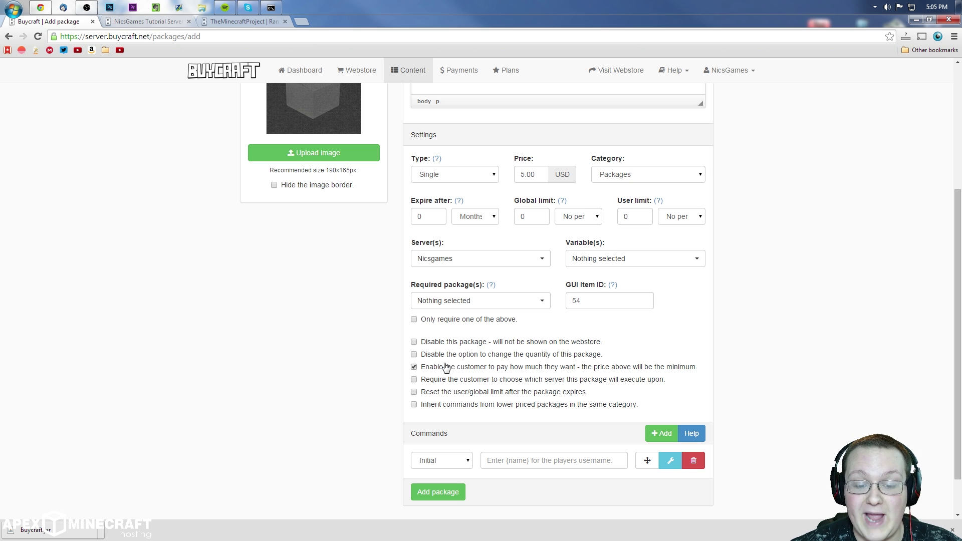
{"action": "scroll", "coordinate": [508, 356], "scroll_direction": "down", "scroll_amount": 1}
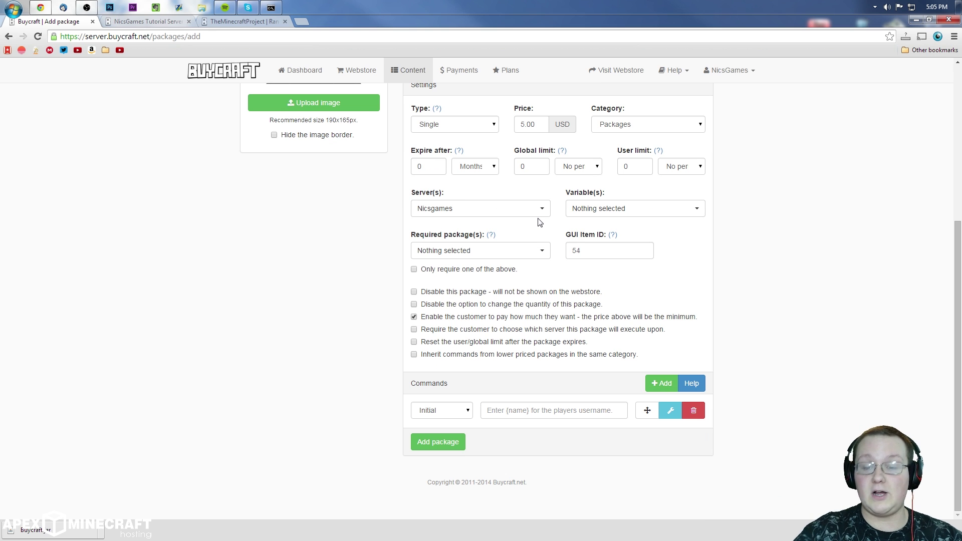
{"action": "left_click", "coordinate": [430, 330]}
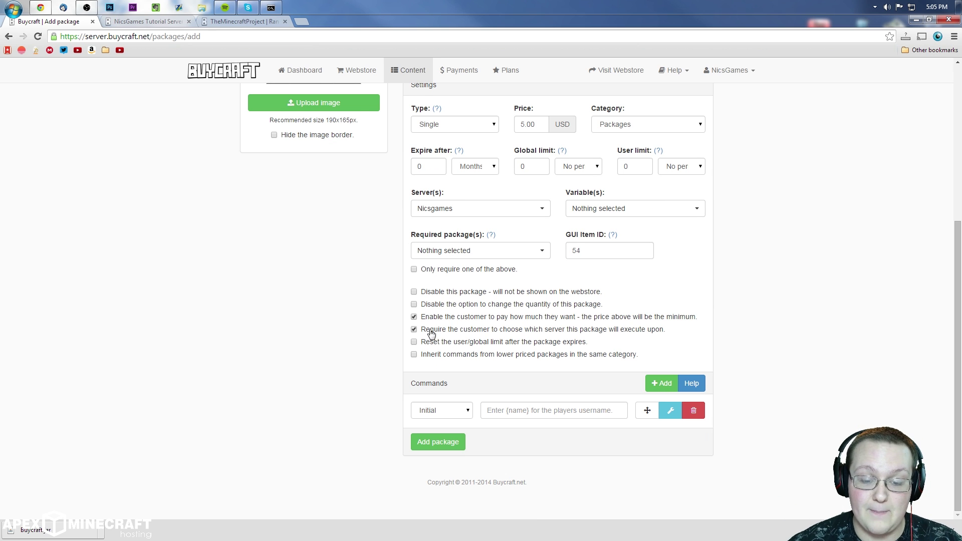
{"action": "double_click", "coordinate": [425, 320]}
{"action": "left_click", "coordinate": [441, 330]}
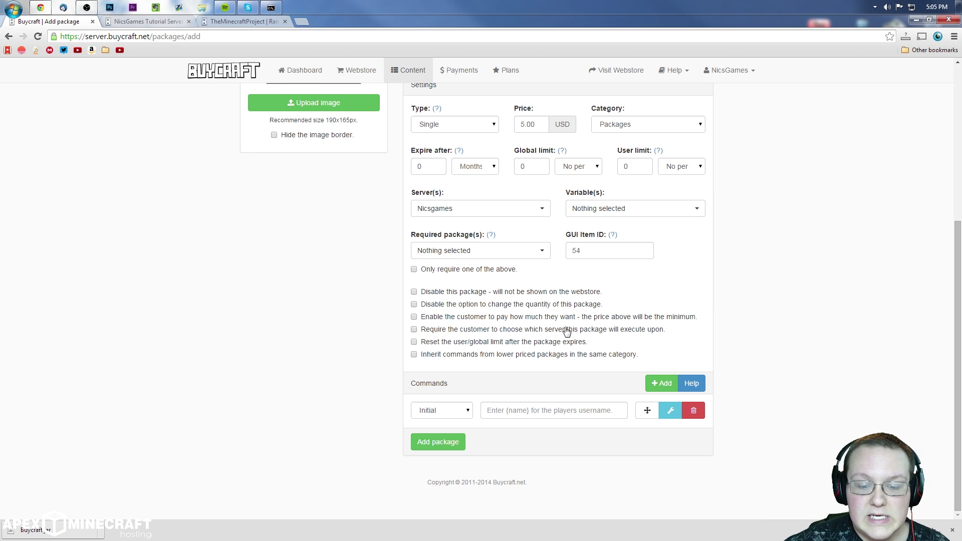
Step: Toggle limit reset on expiry on then off, and enable inheriting commands from cheaper packages
{"action": "left_click", "coordinate": [458, 344]}
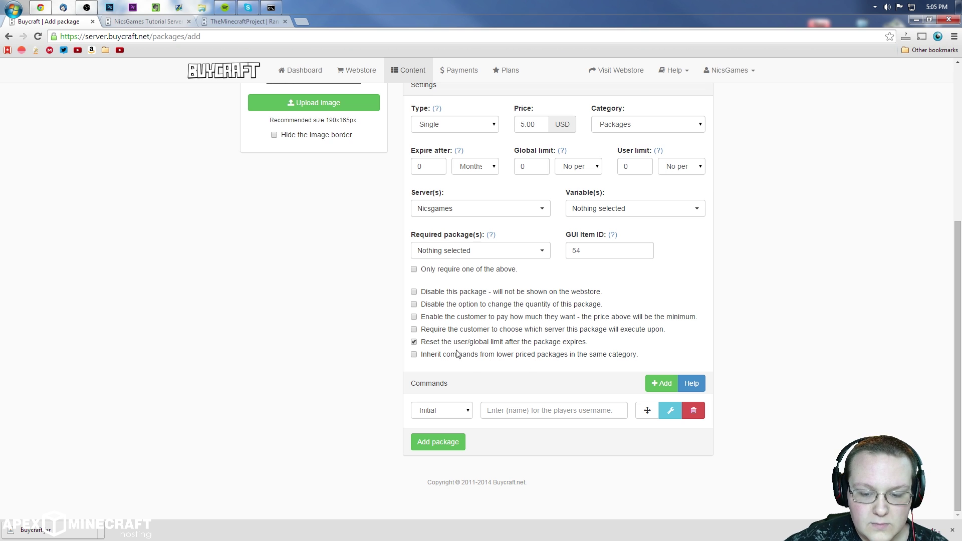
{"action": "scroll", "coordinate": [442, 345], "scroll_direction": "up", "scroll_amount": 2}
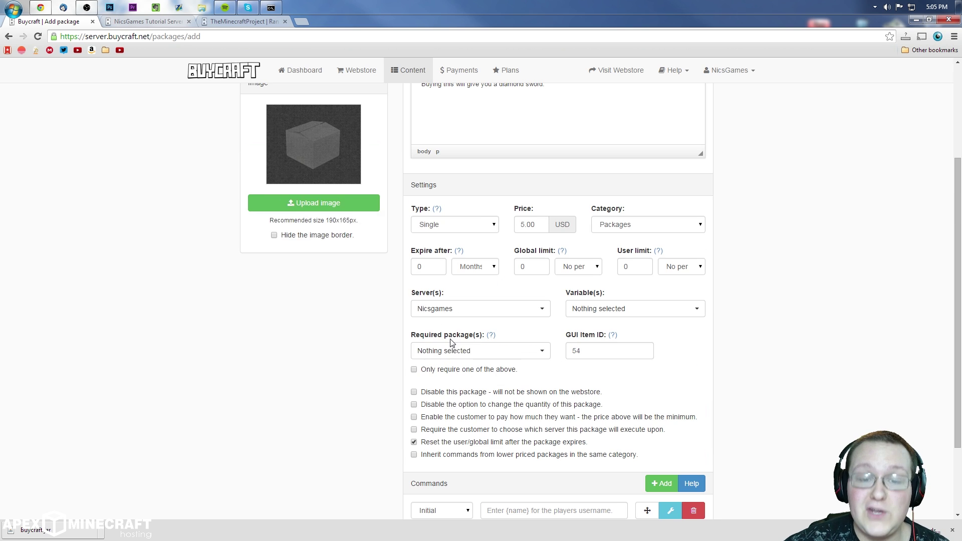
{"action": "scroll", "coordinate": [575, 345], "scroll_direction": "down", "scroll_amount": 1}
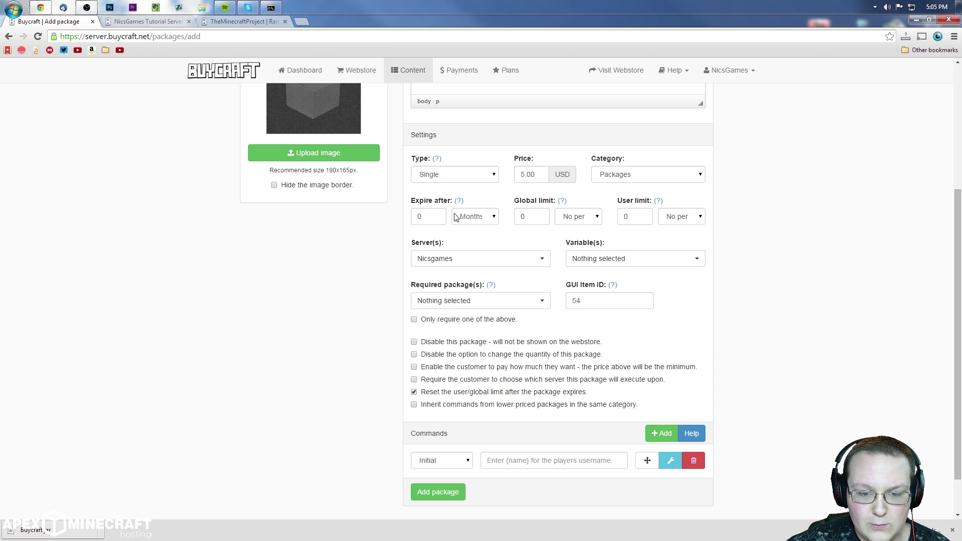
{"action": "left_click", "coordinate": [421, 216]}
{"action": "scroll", "coordinate": [480, 237], "scroll_direction": "down", "scroll_amount": 1}
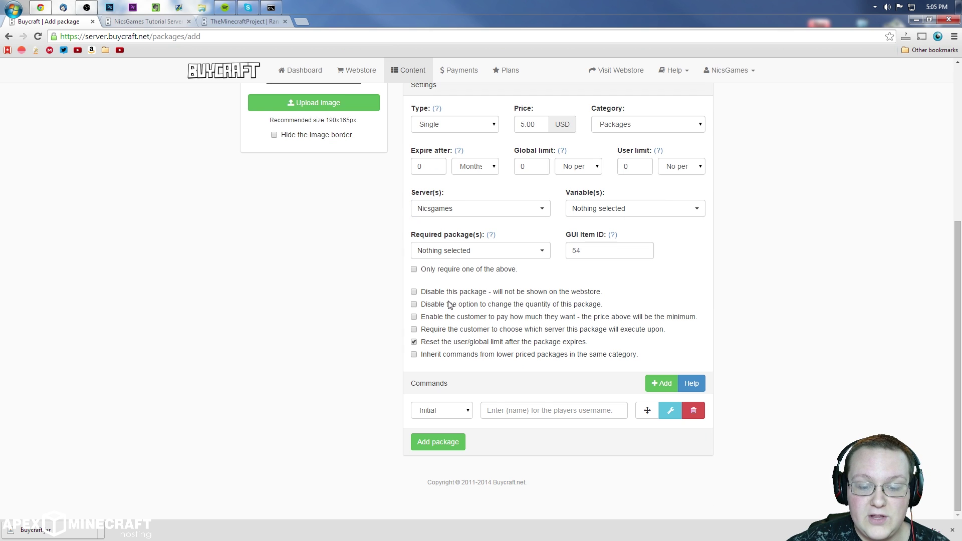
{"action": "left_click_drag", "start_coordinate": [457, 343], "coordinate": [460, 342]}
{"action": "left_click", "coordinate": [436, 342]}
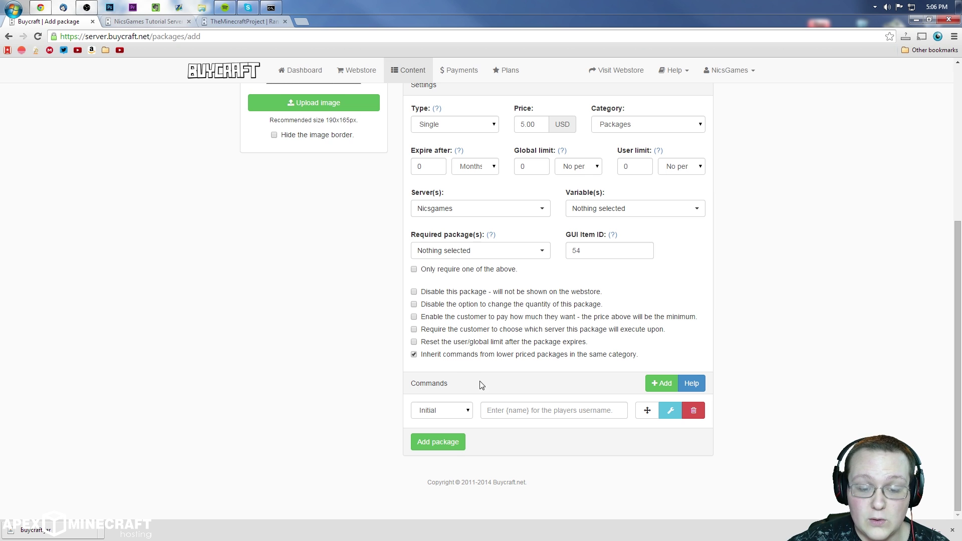
{"action": "left_click", "coordinate": [456, 356]}
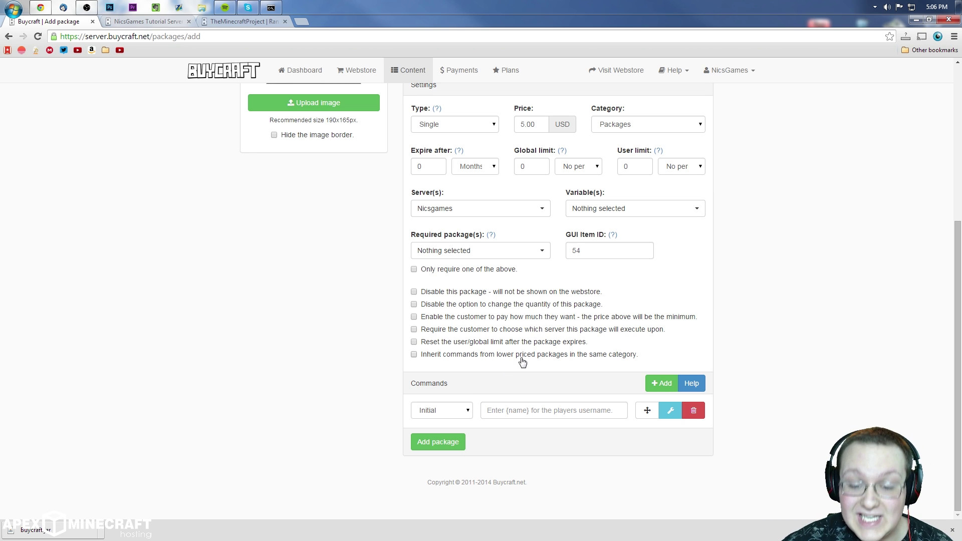
Step: Enter the initial command 'give {name} 234 1' and add the Diamond Sword package
{"action": "left_click", "coordinate": [507, 409]}
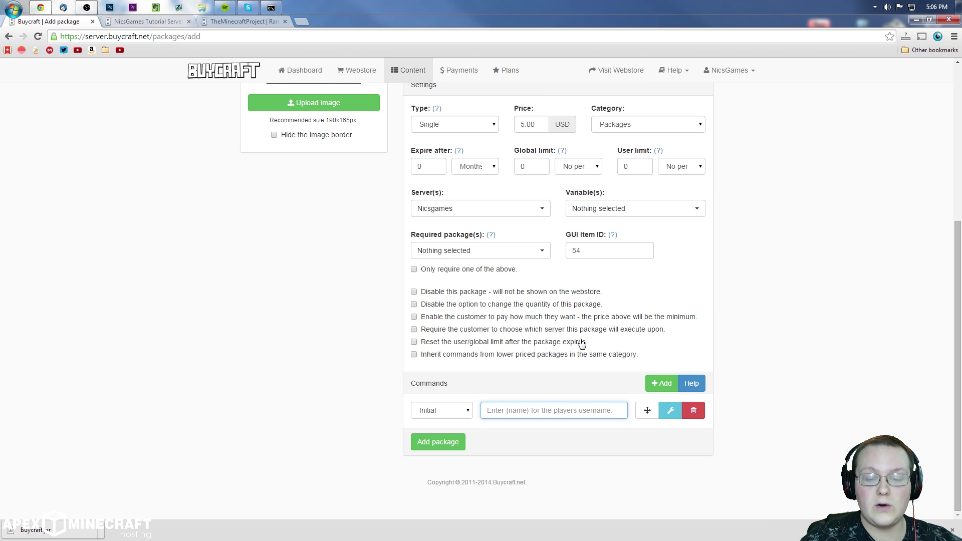
{"action": "type", "text": "give"}
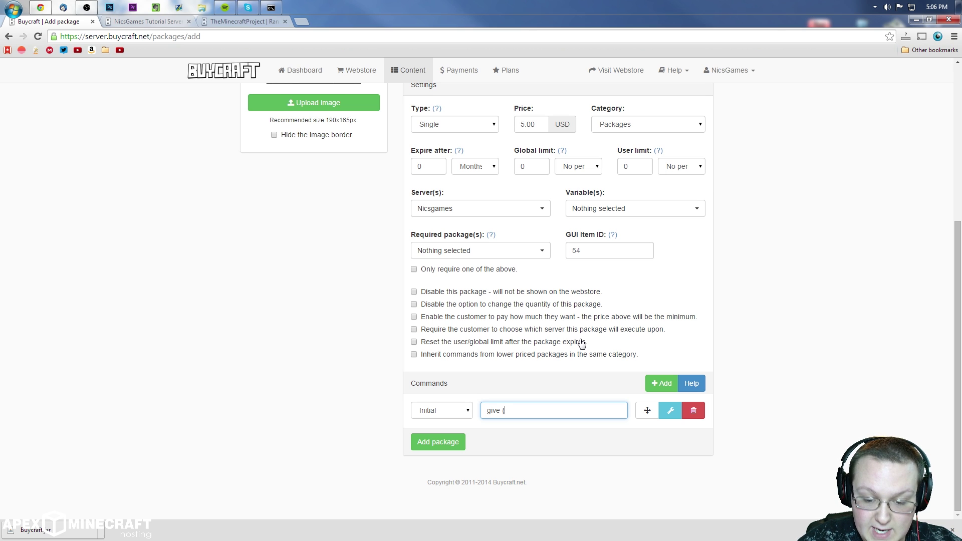
{"action": "type", "text": "{nam"}
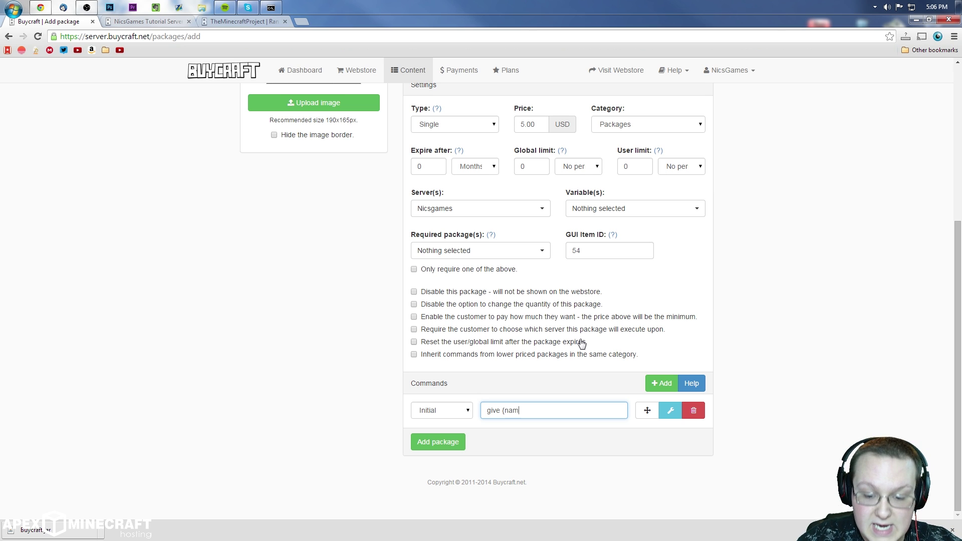
{"action": "type", "text": "e}"}
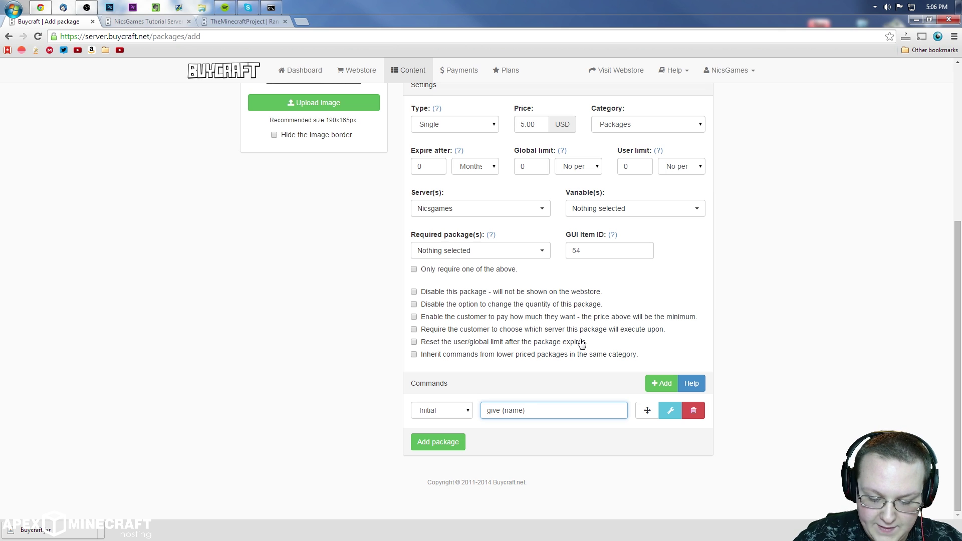
{"action": "type", "text": "["}
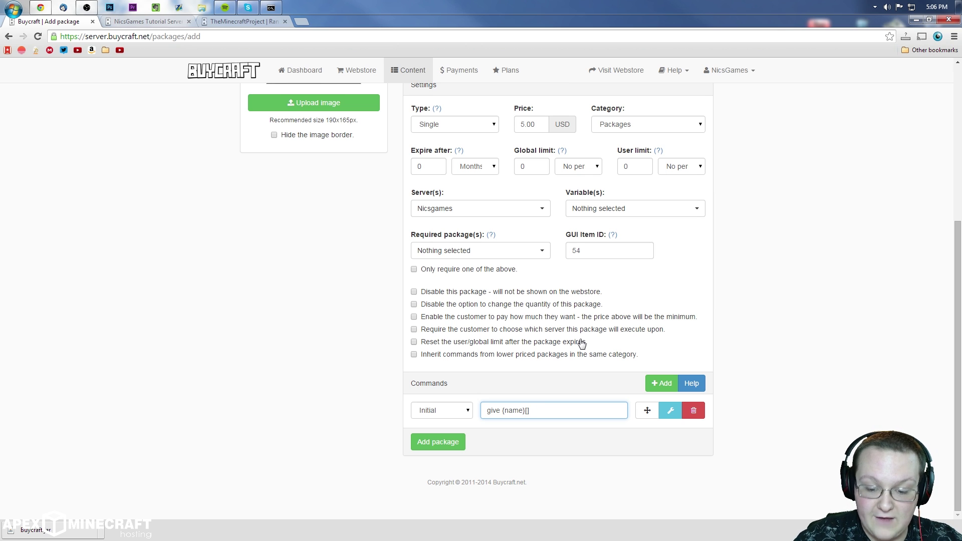
{"action": "key", "text": "BackSpace"}
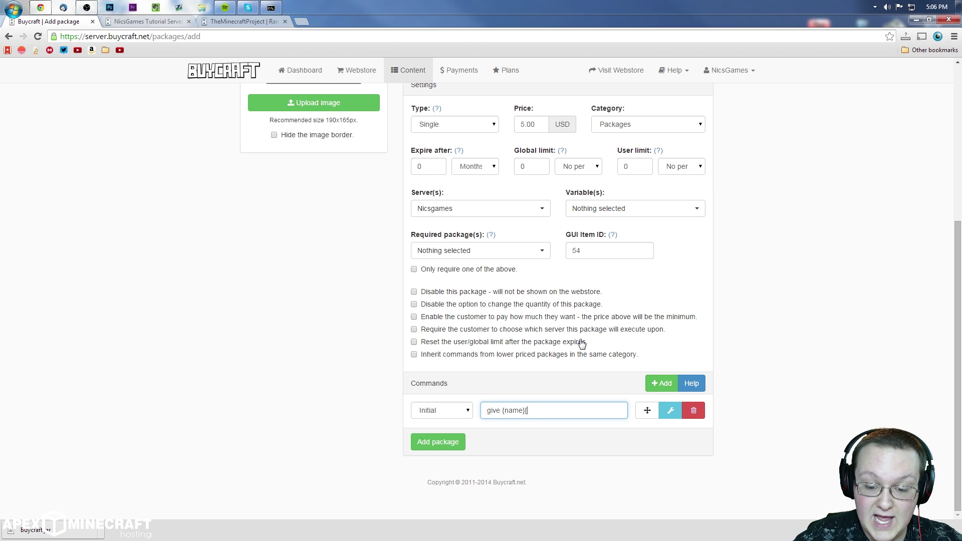
{"action": "type", "text": "}"}
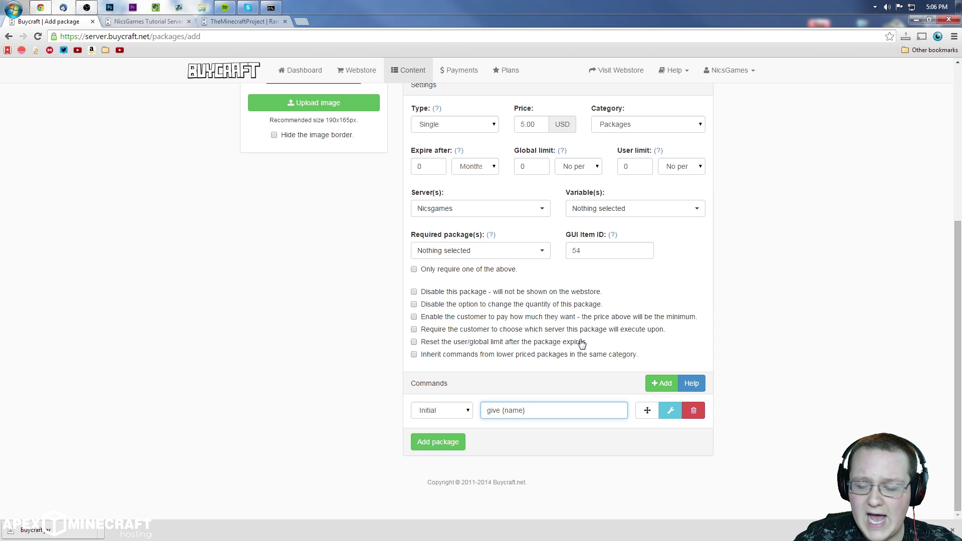
{"action": "type", "text": "23"}
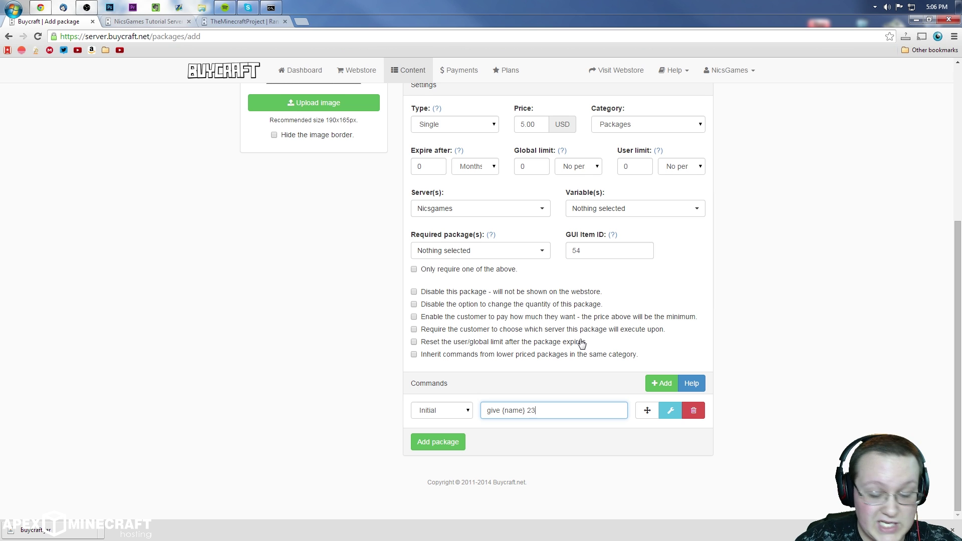
{"action": "type", "text": "4 1"}
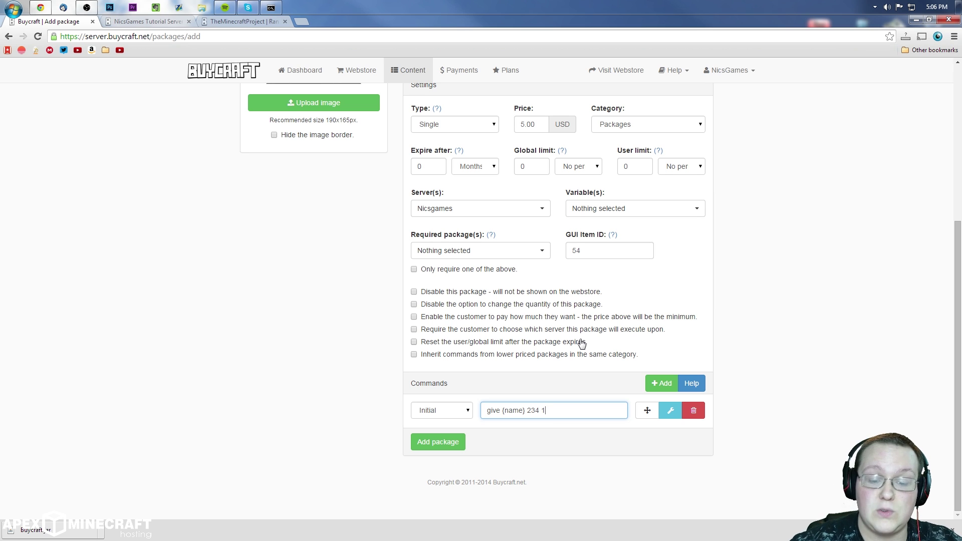
{"action": "left_click", "coordinate": [447, 443]}
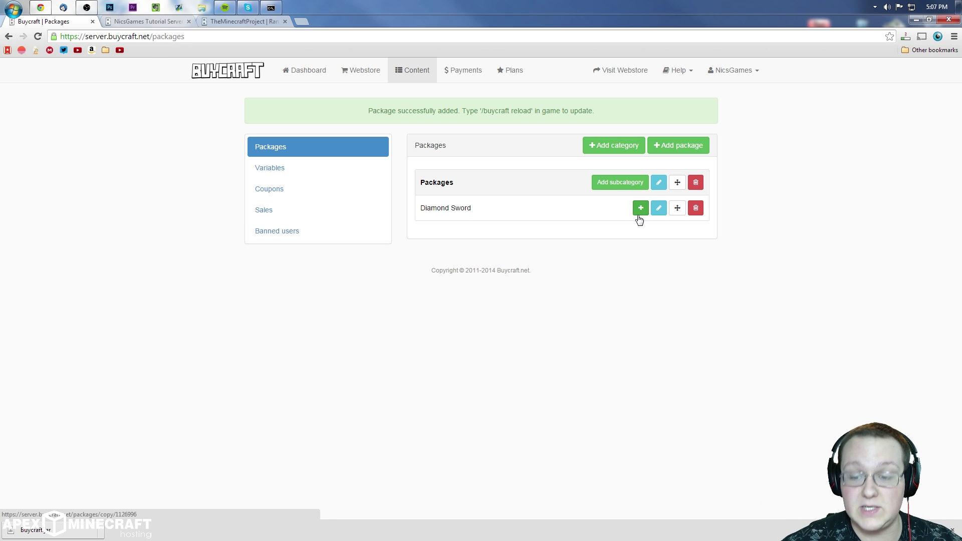
Step: Edit Diamond Sword and add a second command row of type Chargeback
{"action": "left_click", "coordinate": [659, 173]}
{"action": "scroll", "coordinate": [610, 242], "scroll_direction": "down", "scroll_amount": 5}
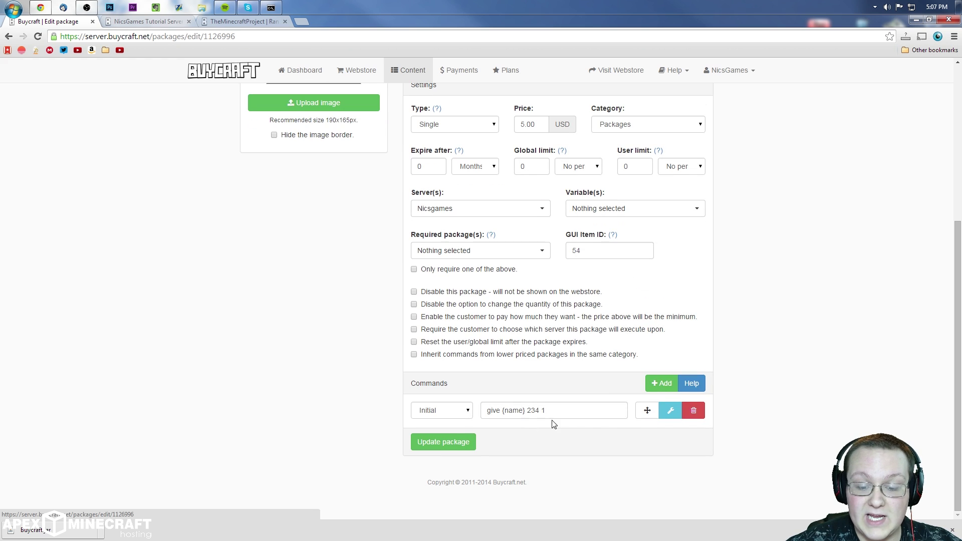
{"action": "left_click", "coordinate": [661, 383]}
{"action": "scroll", "coordinate": [608, 446], "scroll_direction": "down", "scroll_amount": 1}
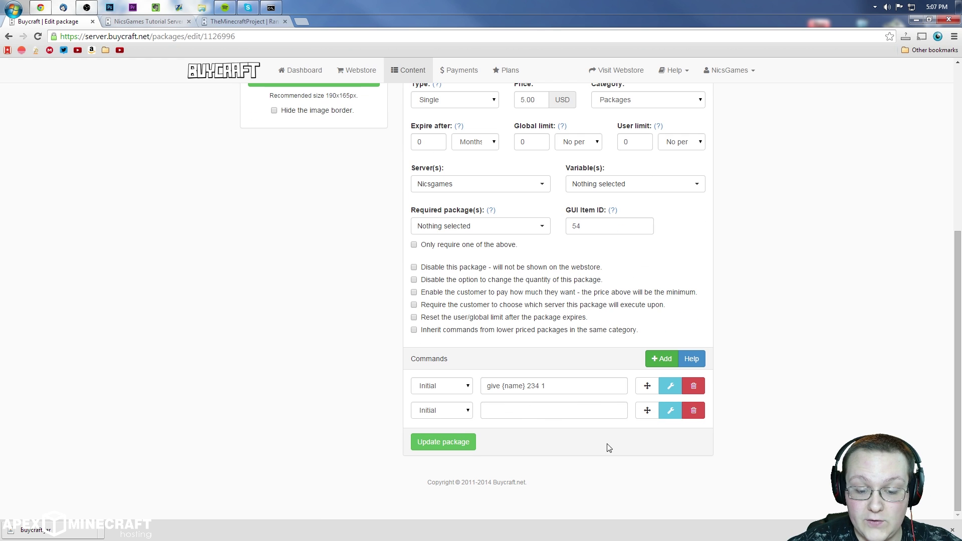
{"action": "left_click", "coordinate": [457, 414]}
{"action": "left_click", "coordinate": [466, 446]}
{"action": "key", "text": "Tab"}
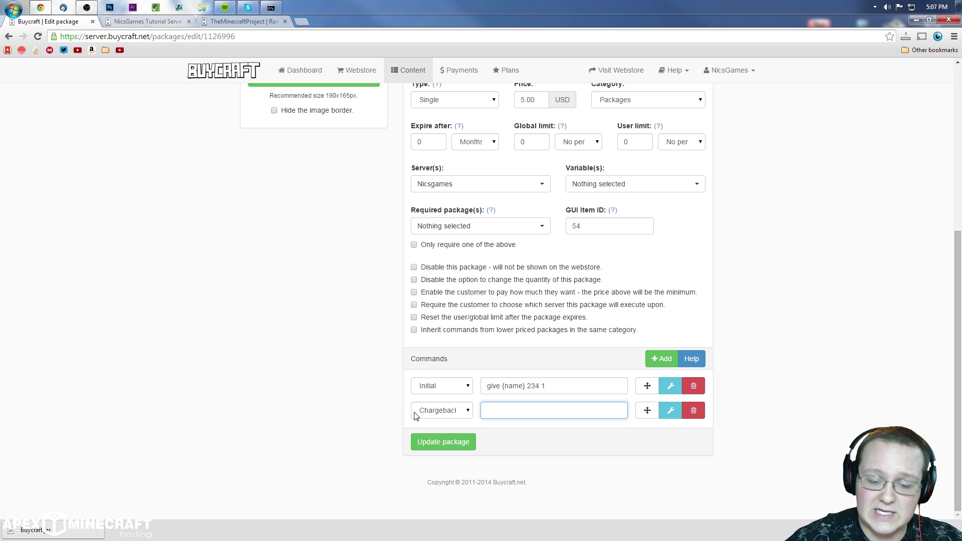
{"action": "left_click", "coordinate": [423, 428]}
Step: Set the chargeback command to 'ban {name}', dropping the trial duration text, and update the package
{"action": "left_click", "coordinate": [523, 417]}
{"action": "type", "text": "ban "}
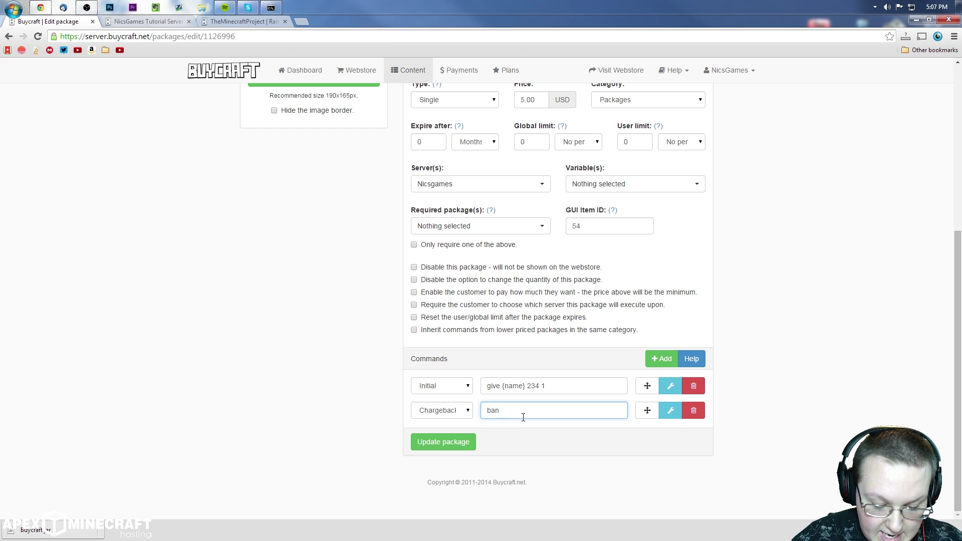
{"action": "type", "text": "{"}
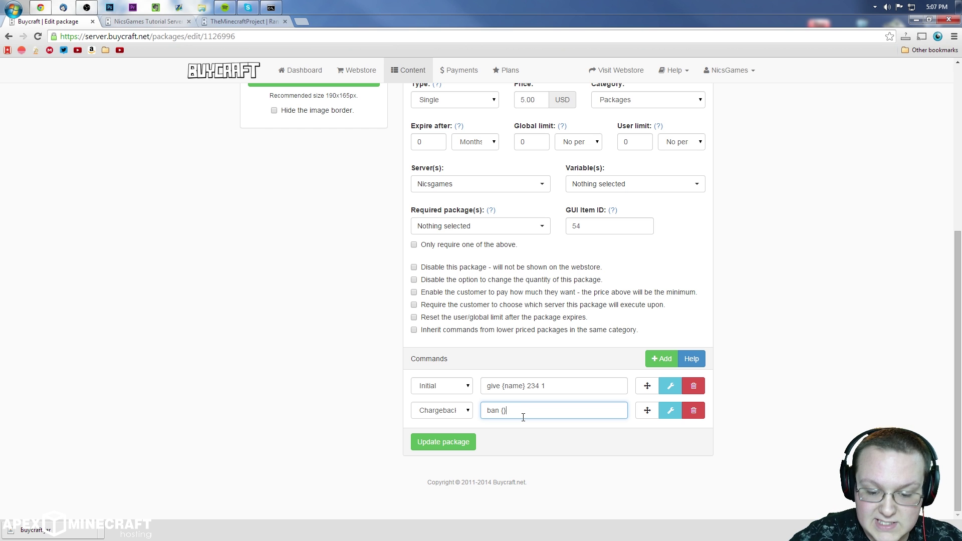
{"action": "type", "text": "name"}
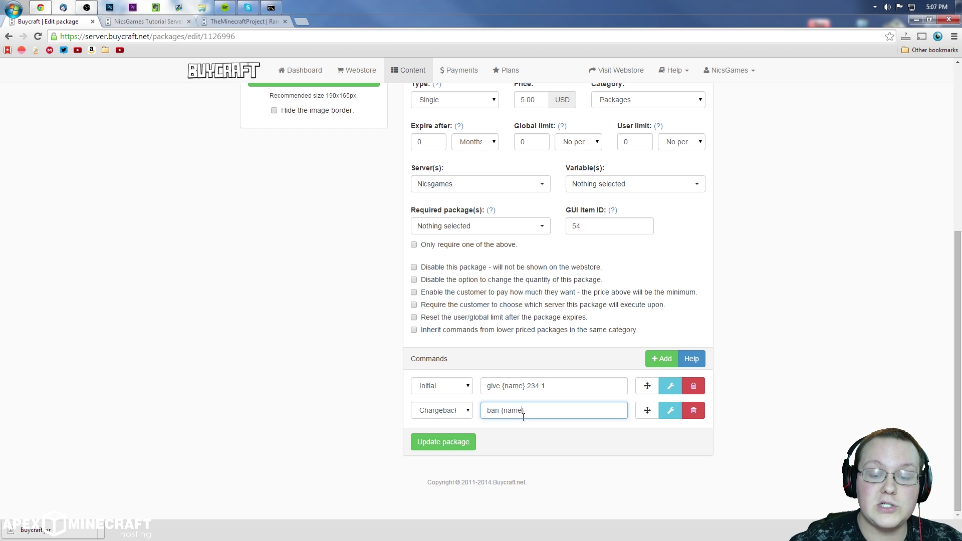
{"action": "left_click", "coordinate": [564, 440]}
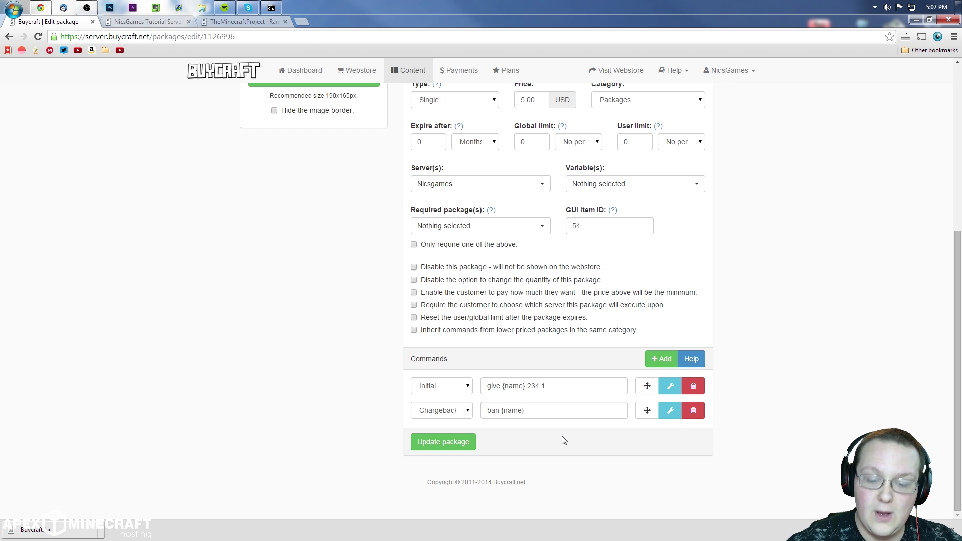
{"action": "left_click", "coordinate": [528, 407]}
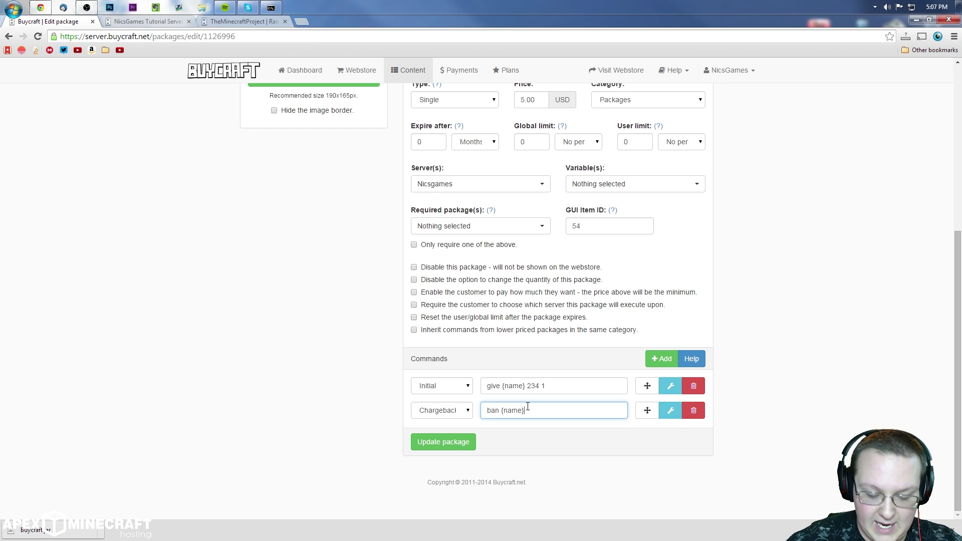
{"action": "type", "text": "2 weeks"}
{"action": "key", "text": "BackSpace"}
{"action": "key", "text": "BackSpace"}
{"action": "key", "text": "BackSpace"}
{"action": "key", "text": "BackSpace"}
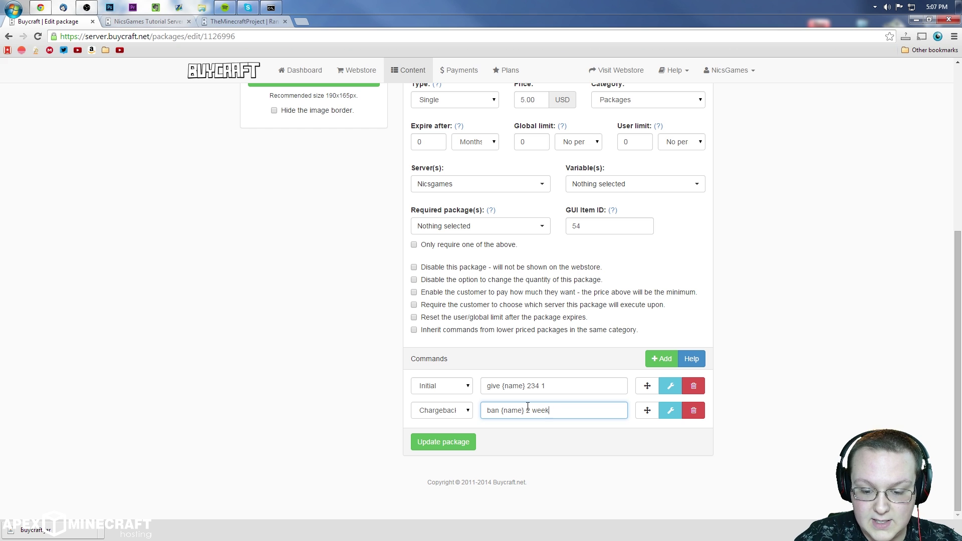
{"action": "key", "text": "BackSpace"}
{"action": "key", "text": "BackSpace"}
{"action": "type", "text": "weekls"}
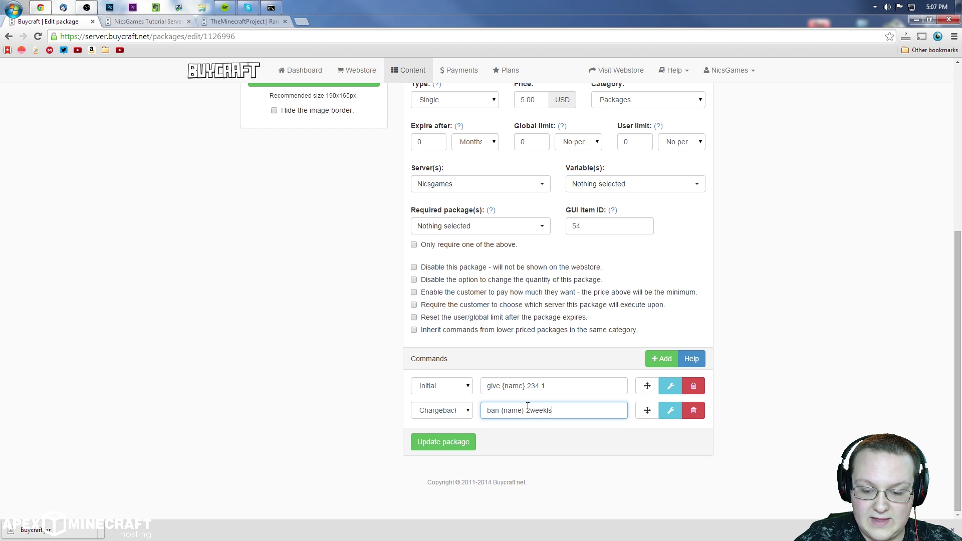
{"action": "key", "text": "BackSpace"}
{"action": "key", "text": "BackSpace"}
{"action": "key", "text": "BackSpace"}
{"action": "type", "text": "s C"}
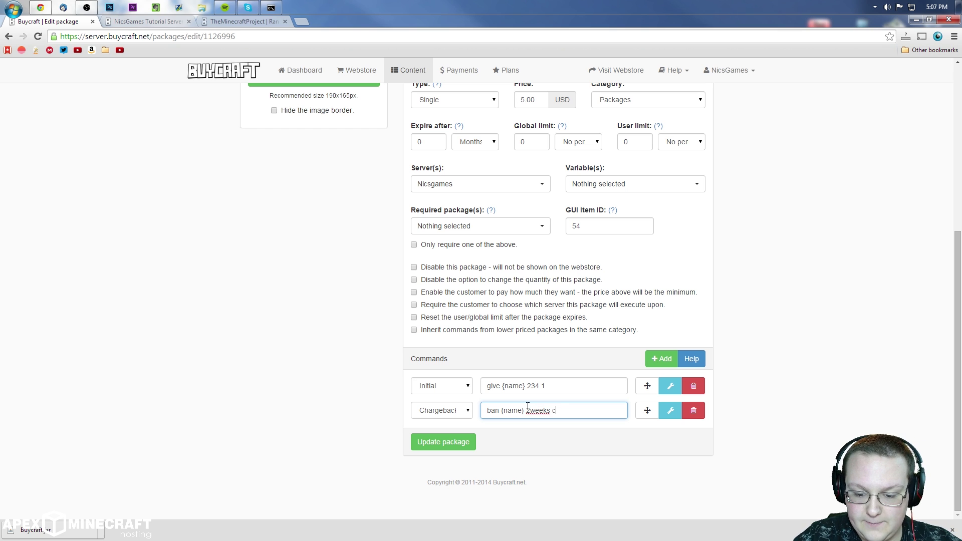
{"action": "type", "text": "hargeback"}
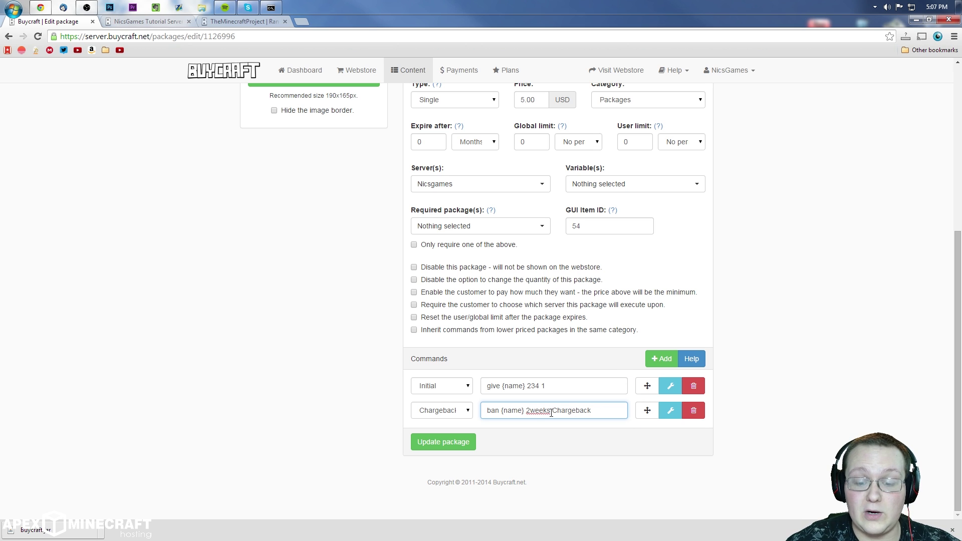
{"action": "left_click_drag", "start_coordinate": [526, 411], "coordinate": [848, 412]}
{"action": "key", "text": "BackSpace"}
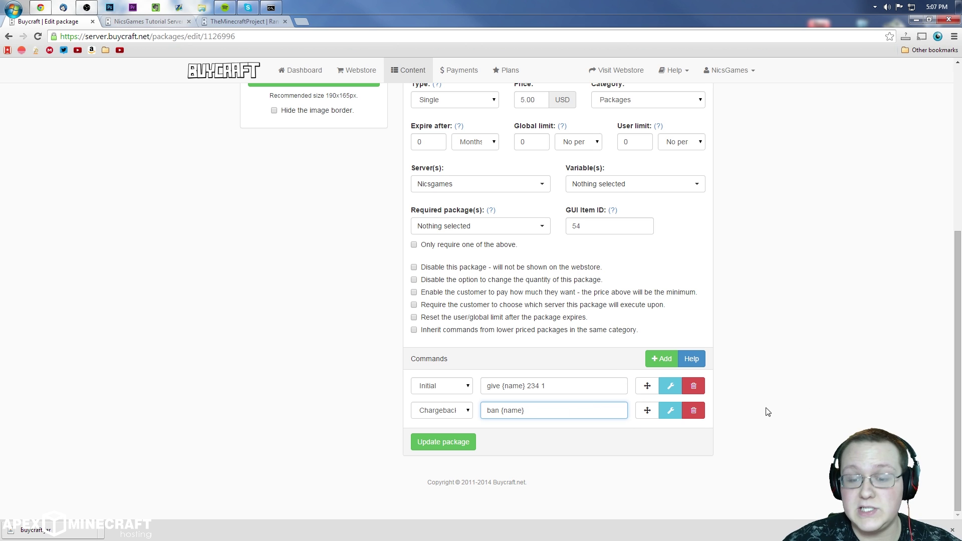
{"action": "left_click", "coordinate": [446, 440]}
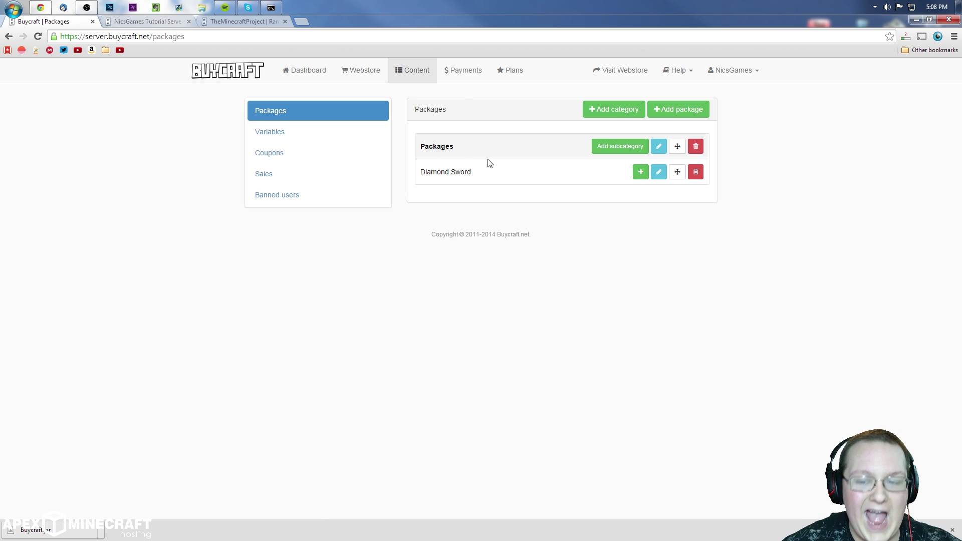
Step: Start adding a new category from the Packages page
{"action": "left_click", "coordinate": [591, 111]}
Step: Name the category Tools, describe it 'This category has tools in it.', and display packages with images
{"action": "left_click", "coordinate": [536, 150]}
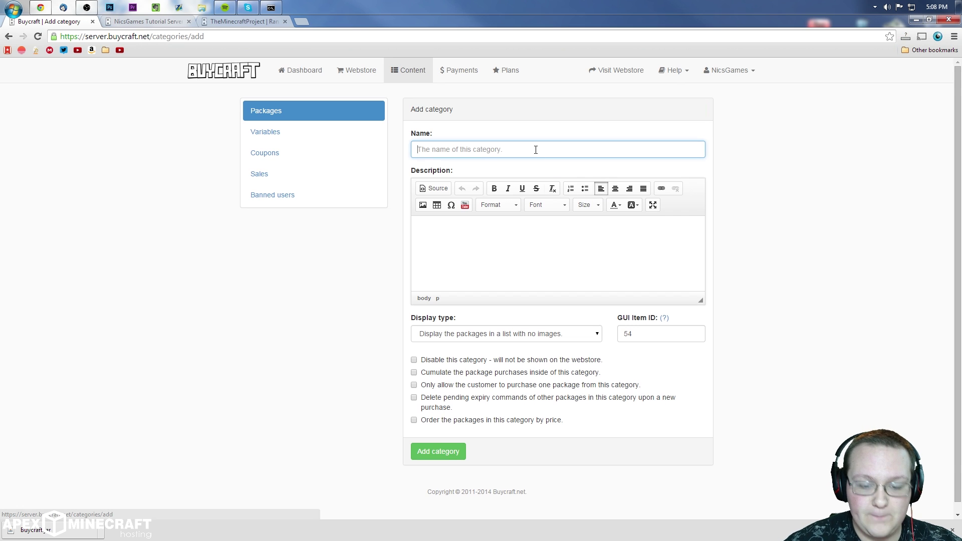
{"action": "type", "text": "Tools"}
{"action": "left_click", "coordinate": [552, 231]}
{"action": "type", "text": "This category has tools in it."}
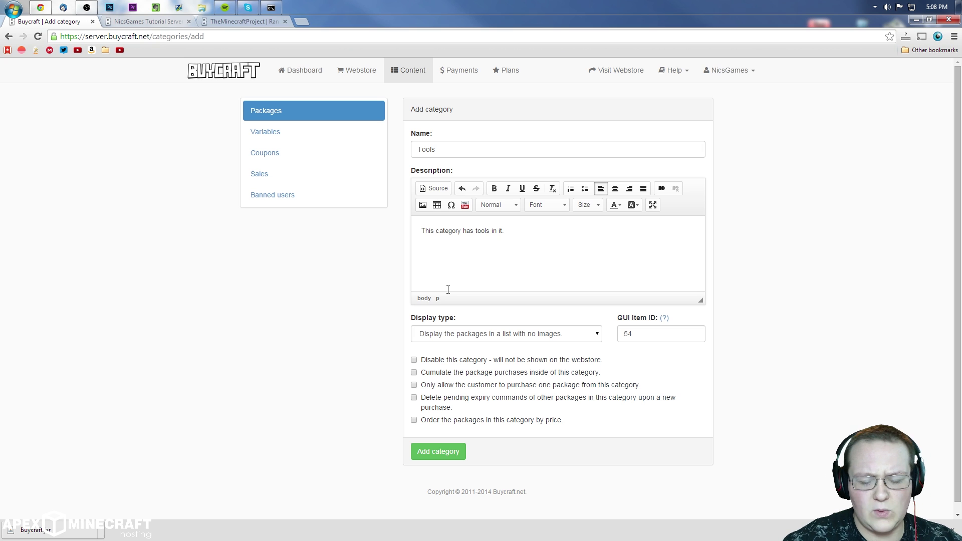
{"action": "scroll", "coordinate": [623, 303], "scroll_direction": "down", "scroll_amount": 1}
{"action": "left_click", "coordinate": [529, 327]}
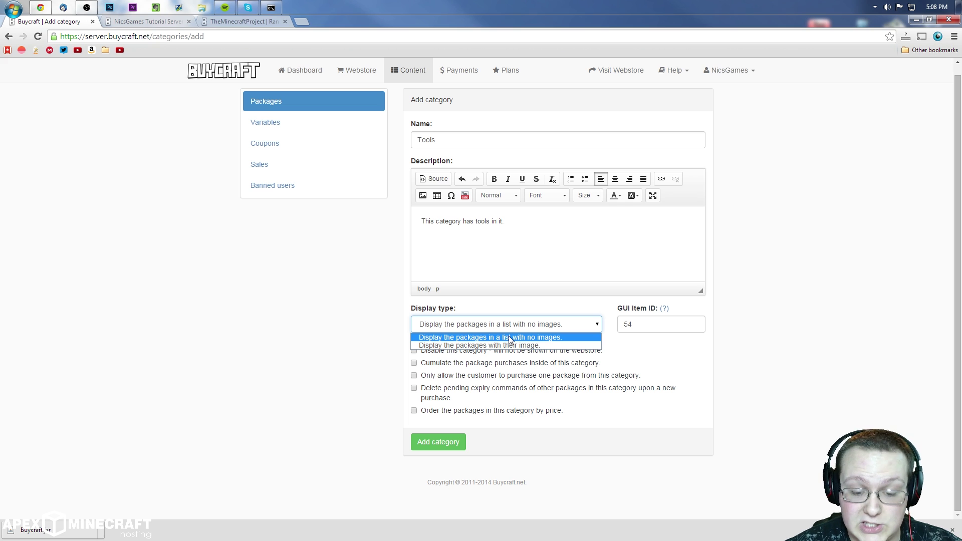
{"action": "left_click", "coordinate": [485, 345]}
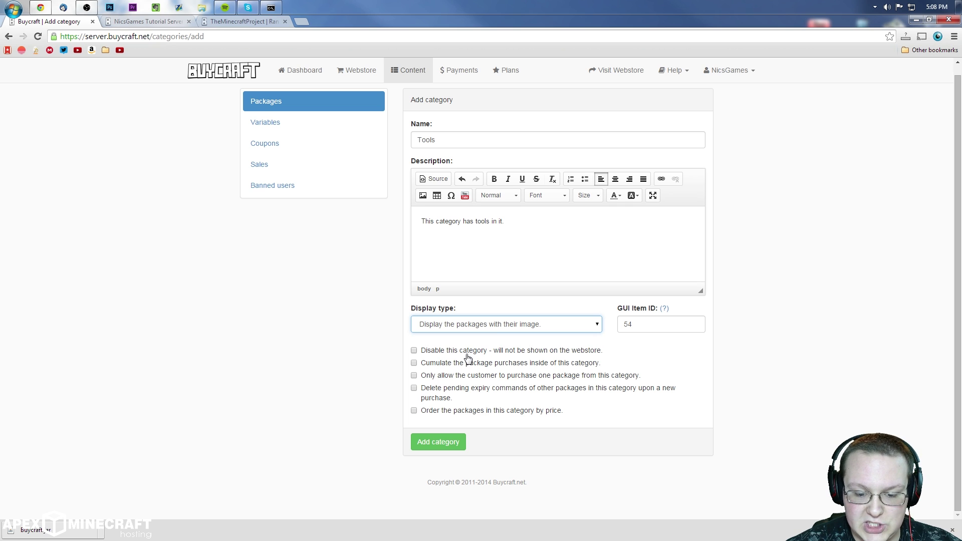
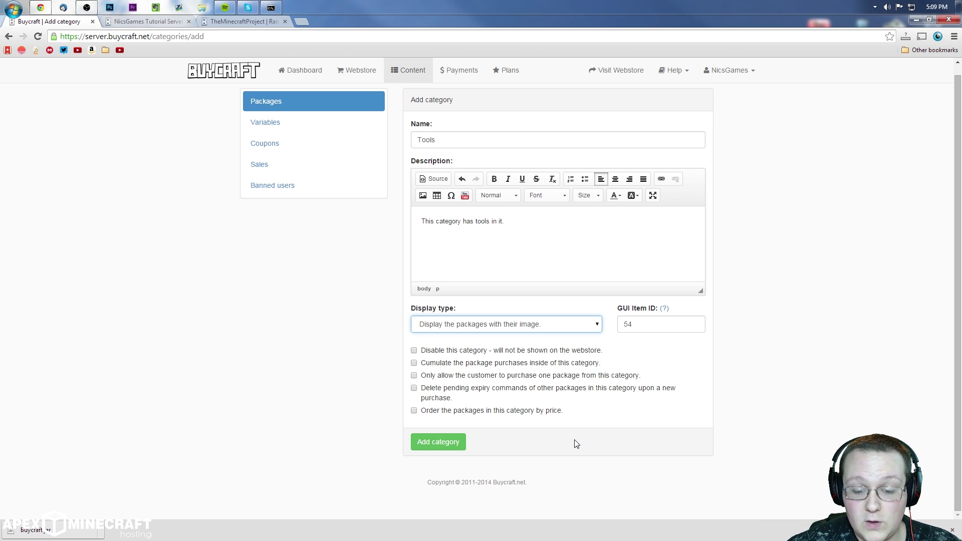
Step: Order the Tools category's packages by price and add the category
{"action": "left_click", "coordinate": [506, 414]}
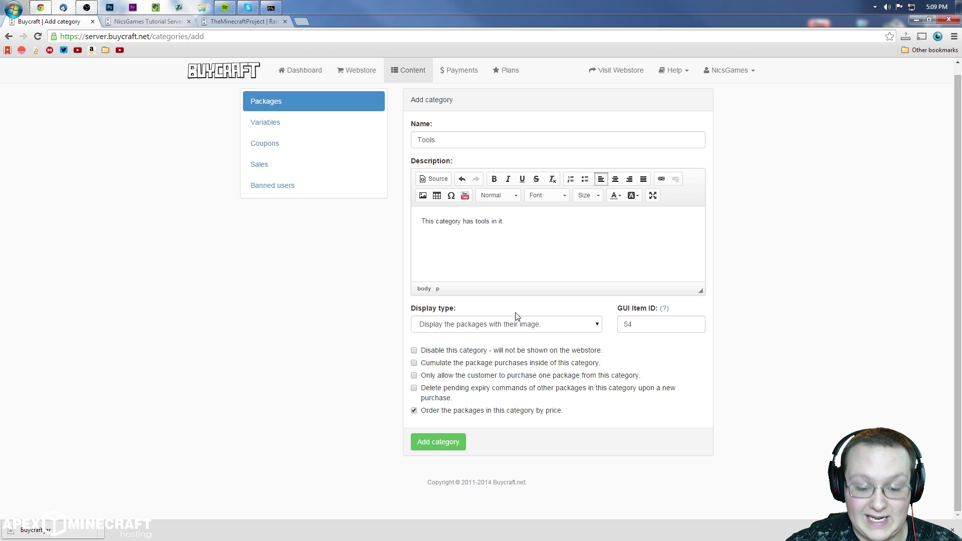
{"action": "left_click", "coordinate": [426, 440]}
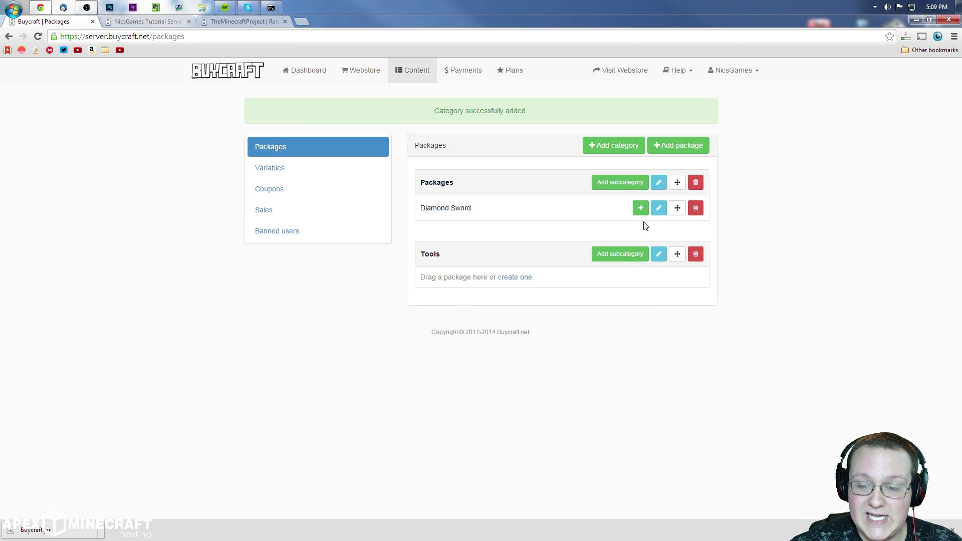
Step: Move Diamond Sword into Tools and rename the Packages category to Unbans
{"action": "left_click_drag", "start_coordinate": [676, 208], "coordinate": [629, 235]}
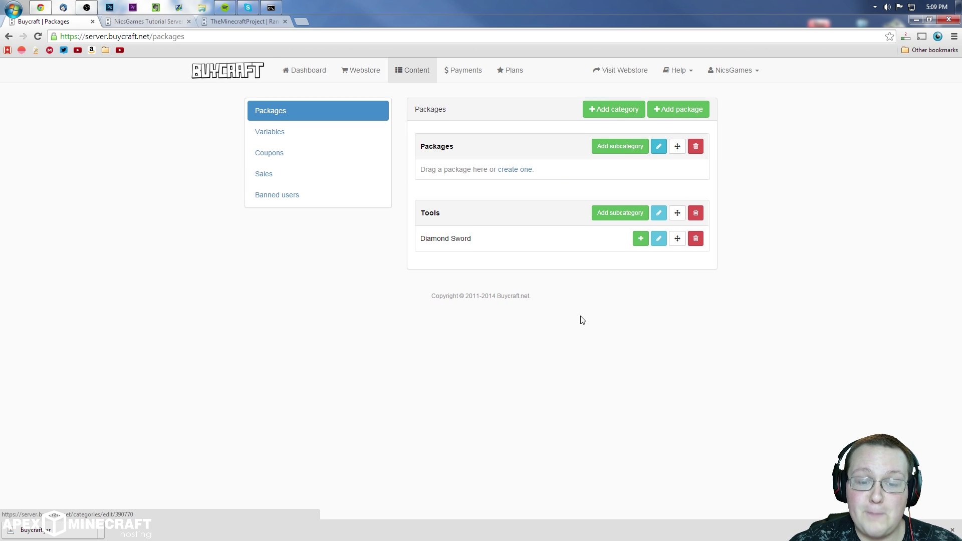
{"action": "left_click", "coordinate": [659, 146]}
{"action": "double_click", "coordinate": [523, 152]}
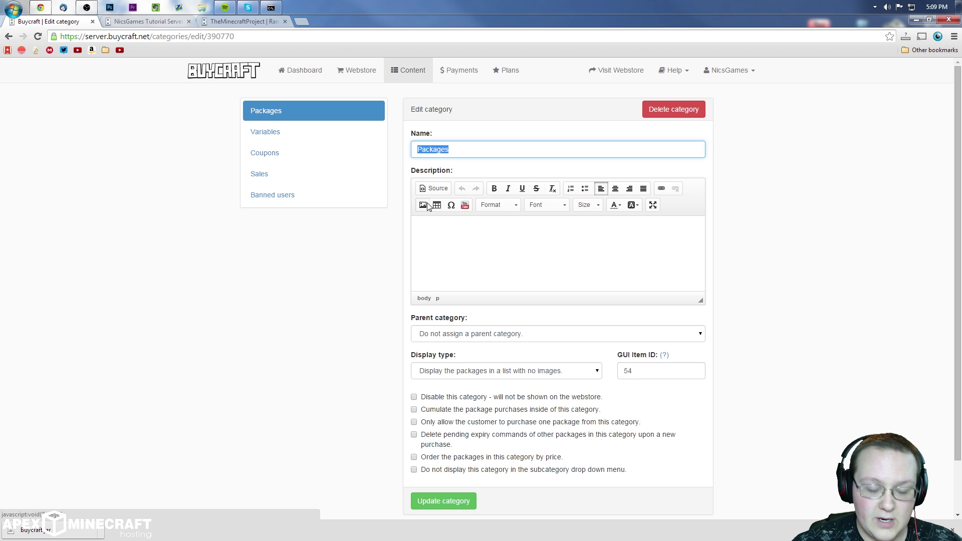
{"action": "type", "text": "Unbans"}
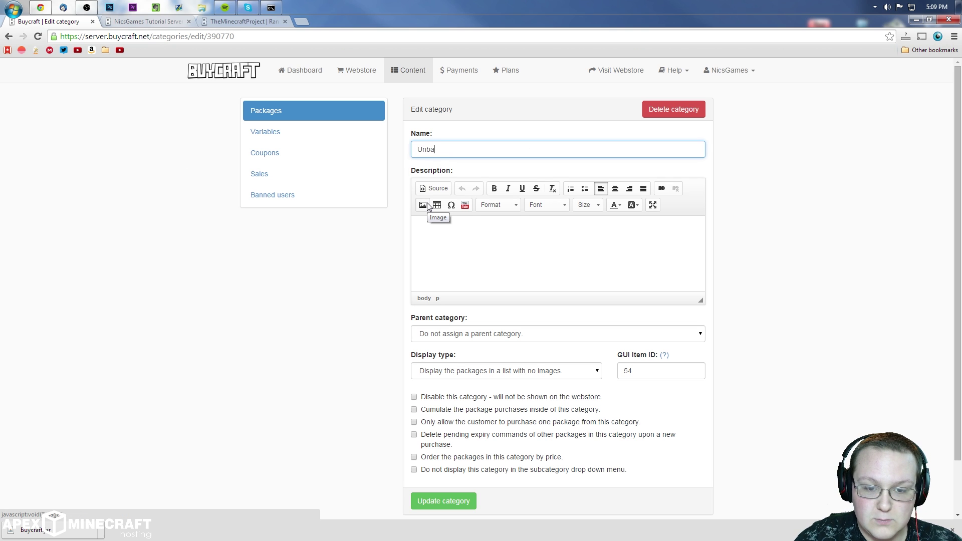
{"action": "left_click", "coordinate": [450, 502]}
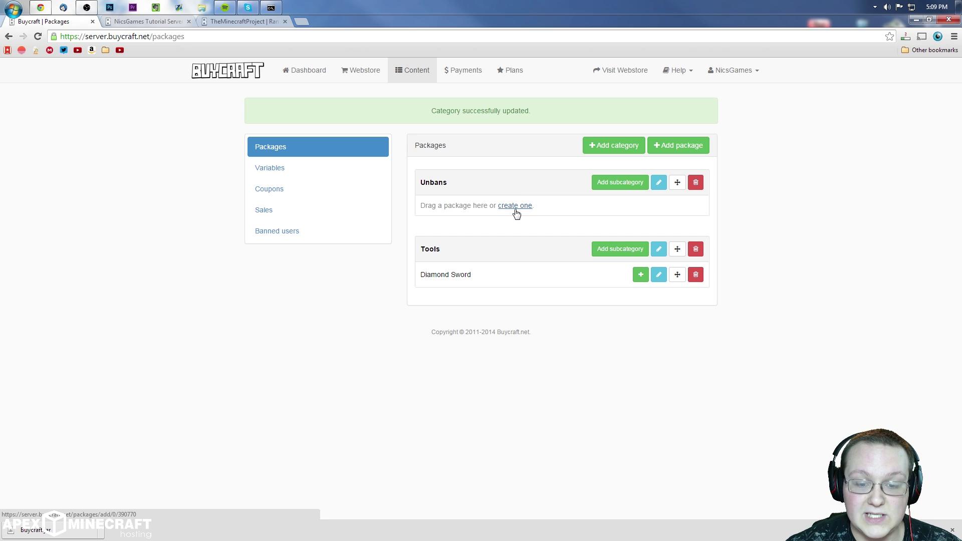
Step: Start a new package in Unbans named 'Unban'
{"action": "left_click", "coordinate": [515, 207]}
{"action": "left_click", "coordinate": [478, 145]}
{"action": "type", "text": "Unban"}
Step: Describe the Unban package as 'Buy this gnd get unbanned'
{"action": "left_click", "coordinate": [489, 281]}
{"action": "type", "text": "Buy this g"}
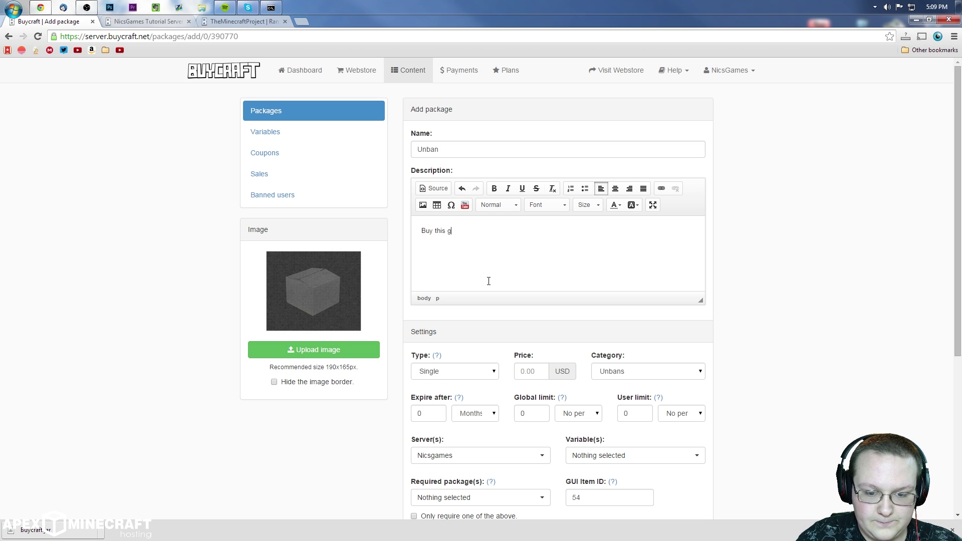
{"action": "key", "text": "BackSpace"}
{"action": "type", "text": "and get unbanned."}
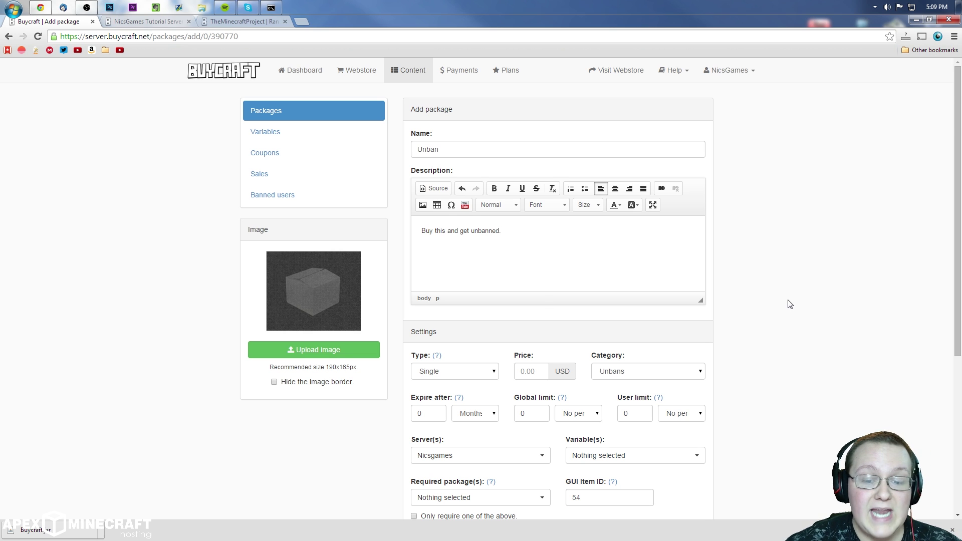
{"action": "scroll", "coordinate": [601, 280], "scroll_direction": "down", "scroll_amount": 2}
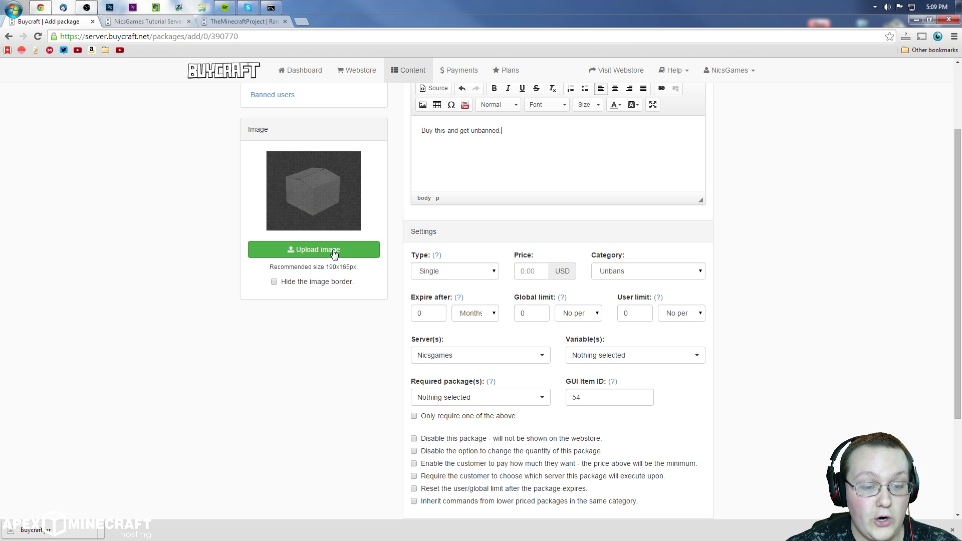
Step: Upload the red T logo as the package image and hide its border
{"action": "left_click", "coordinate": [332, 250]}
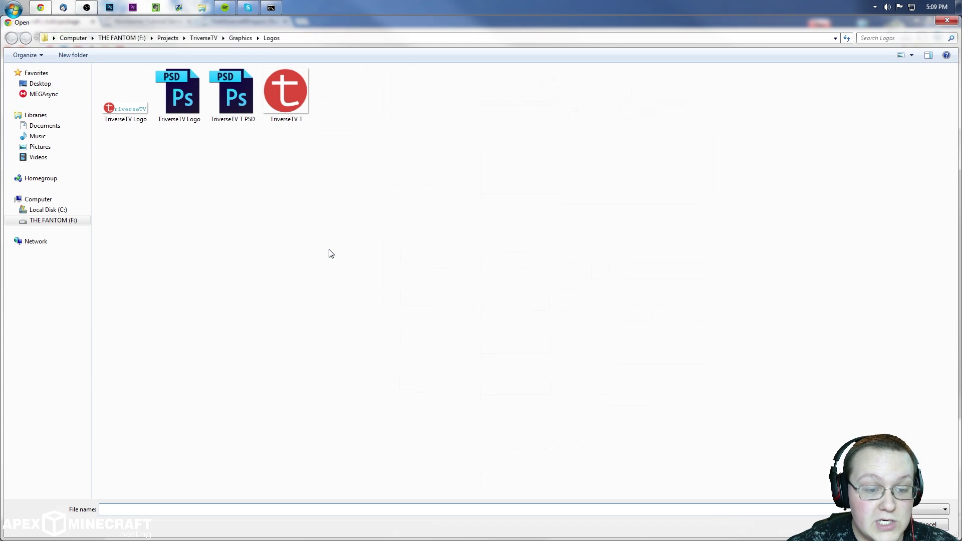
{"action": "double_click", "coordinate": [299, 86]}
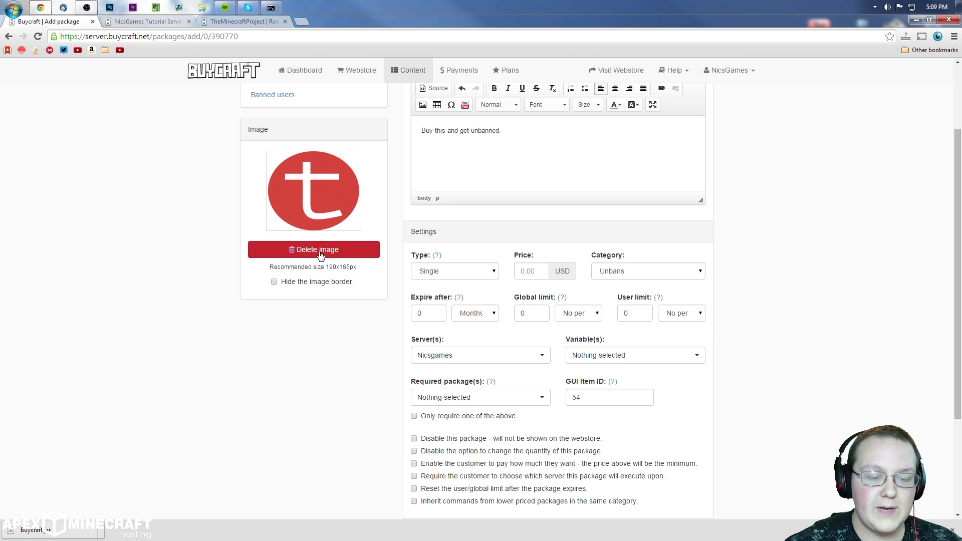
{"action": "triple_click", "coordinate": [322, 282]}
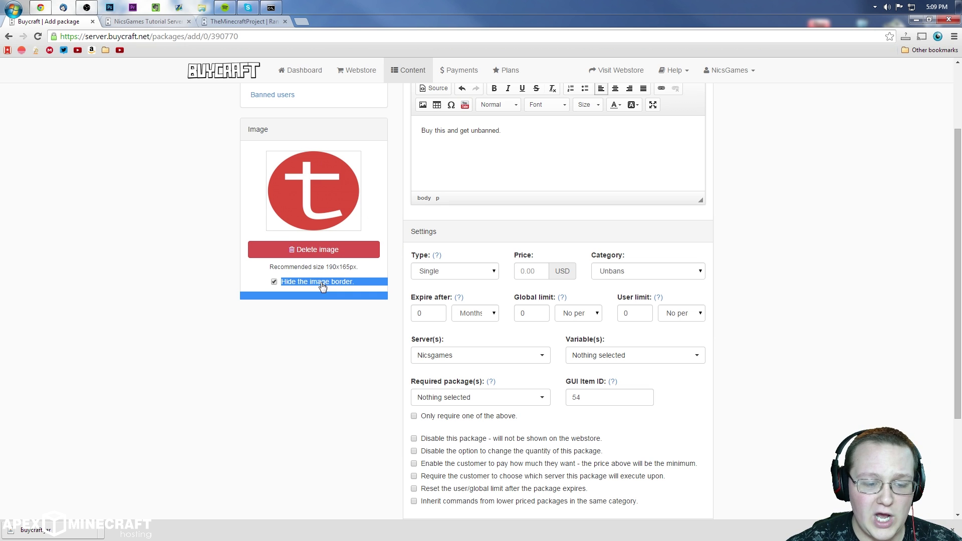
{"action": "key", "text": "ctrl+Tab"}
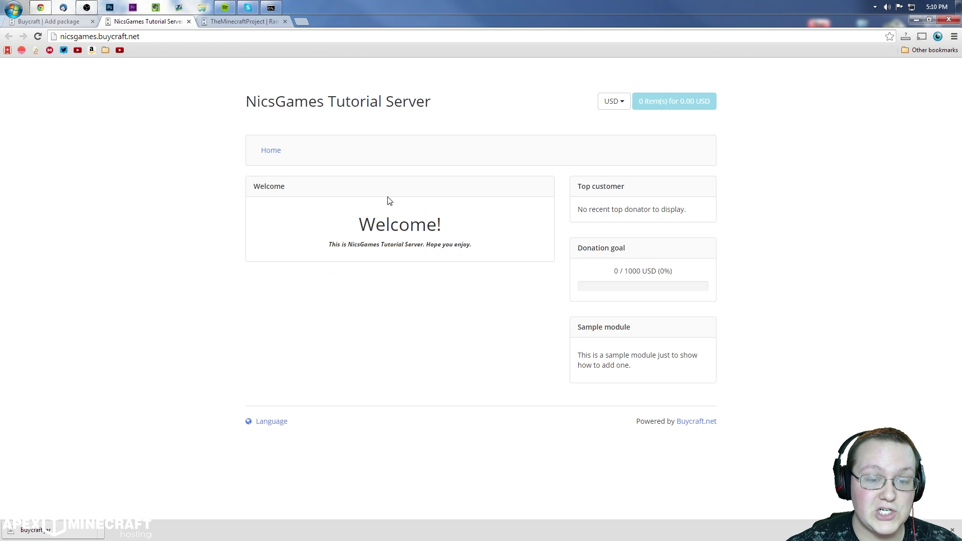
{"action": "key", "text": "ctrl+shift+Tab"}
{"action": "left_click", "coordinate": [266, 301]}
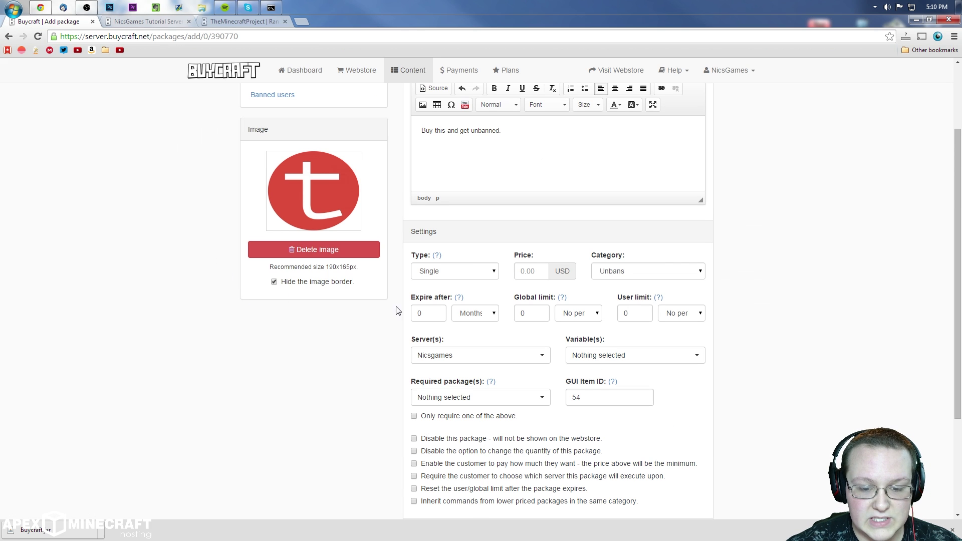
{"action": "scroll", "coordinate": [381, 301], "scroll_direction": "down", "scroll_amount": 1}
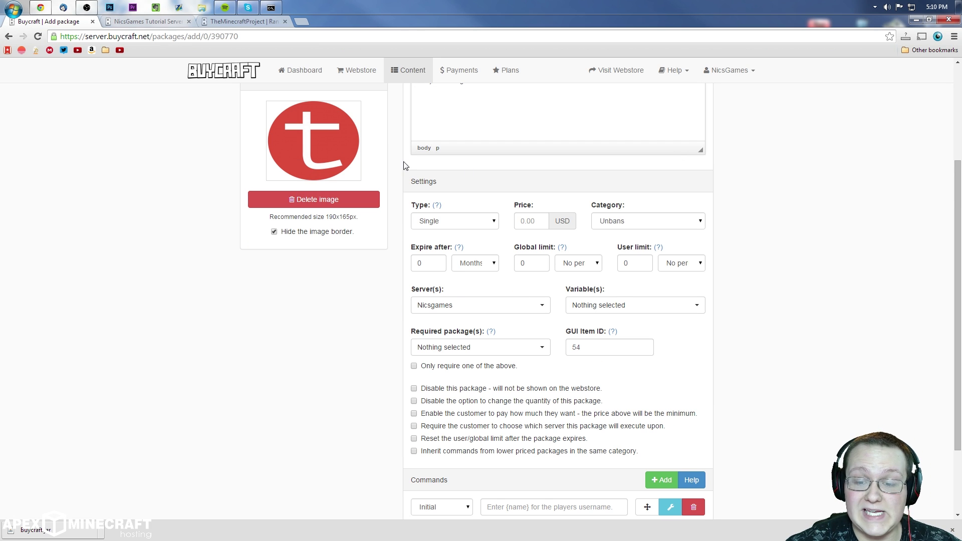
{"action": "scroll", "coordinate": [527, 206], "scroll_direction": "down", "scroll_amount": 2}
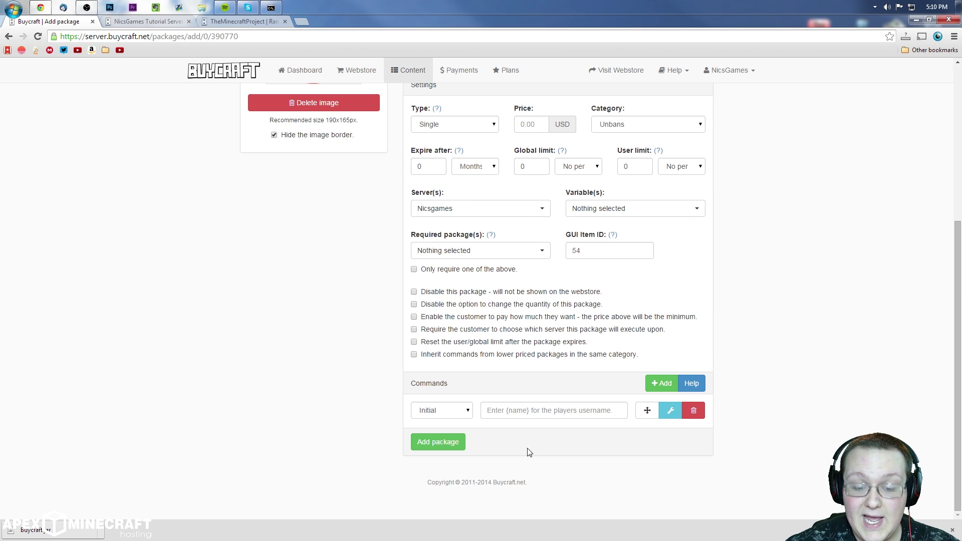
Step: Give the package the command 'unban {name}' and a 5 USD price, then add it
{"action": "left_click", "coordinate": [492, 411]}
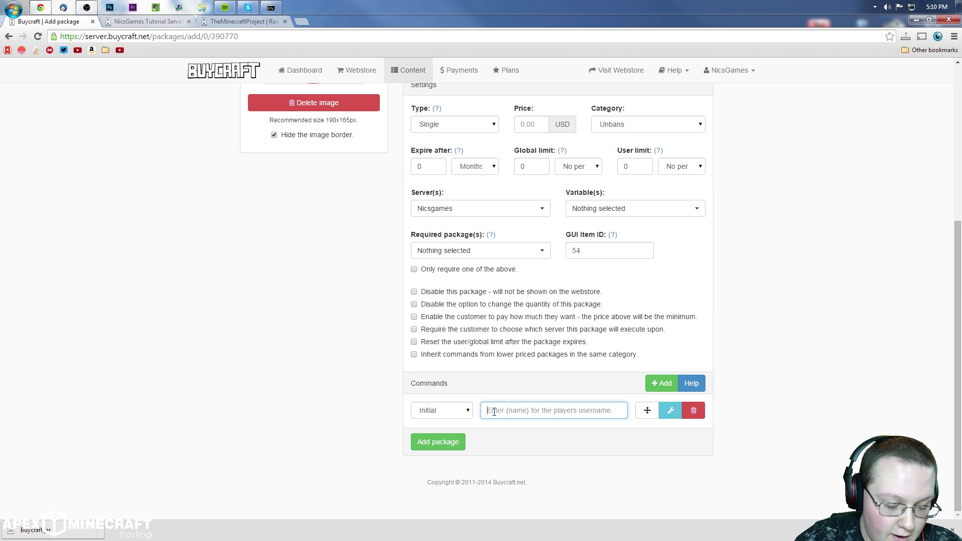
{"action": "type", "text": "unban {name"}
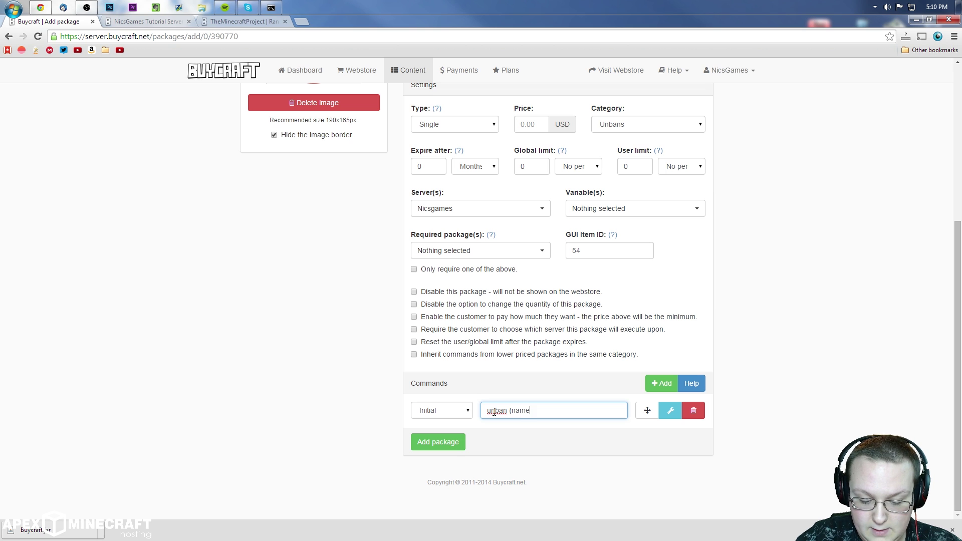
{"action": "left_click", "coordinate": [441, 441]}
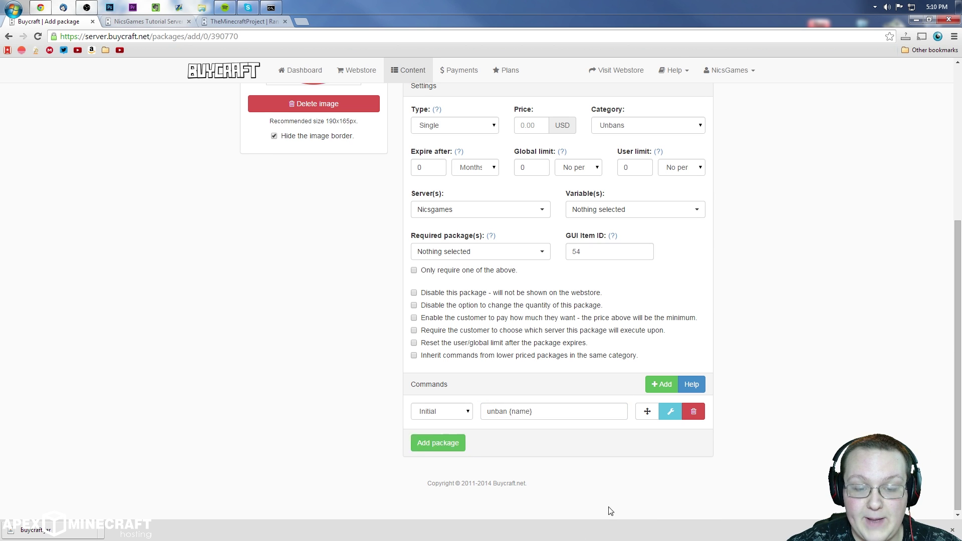
{"action": "scroll", "coordinate": [546, 231], "scroll_direction": "down", "scroll_amount": 2}
{"action": "left_click", "coordinate": [524, 307]}
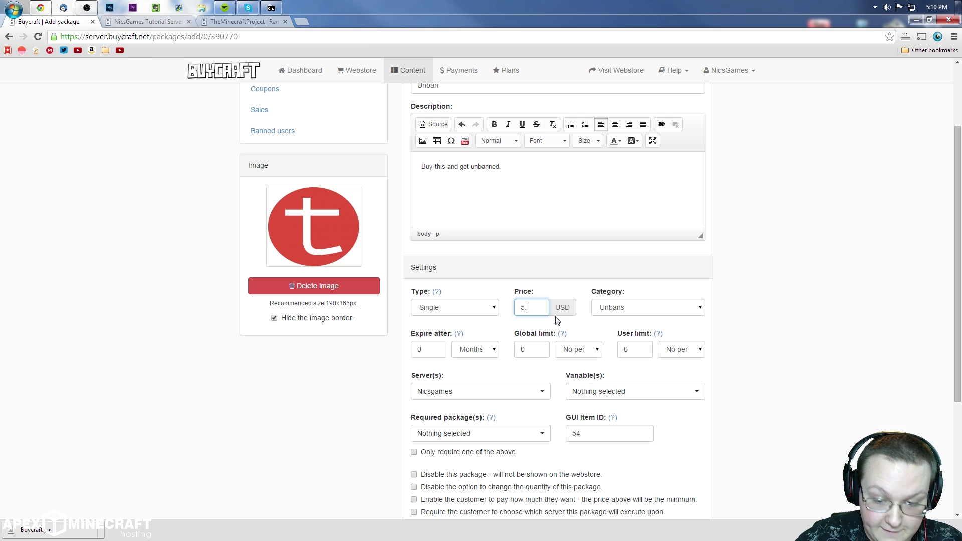
{"action": "scroll", "coordinate": [425, 345], "scroll_direction": "down", "scroll_amount": 4}
{"action": "left_click", "coordinate": [431, 441]}
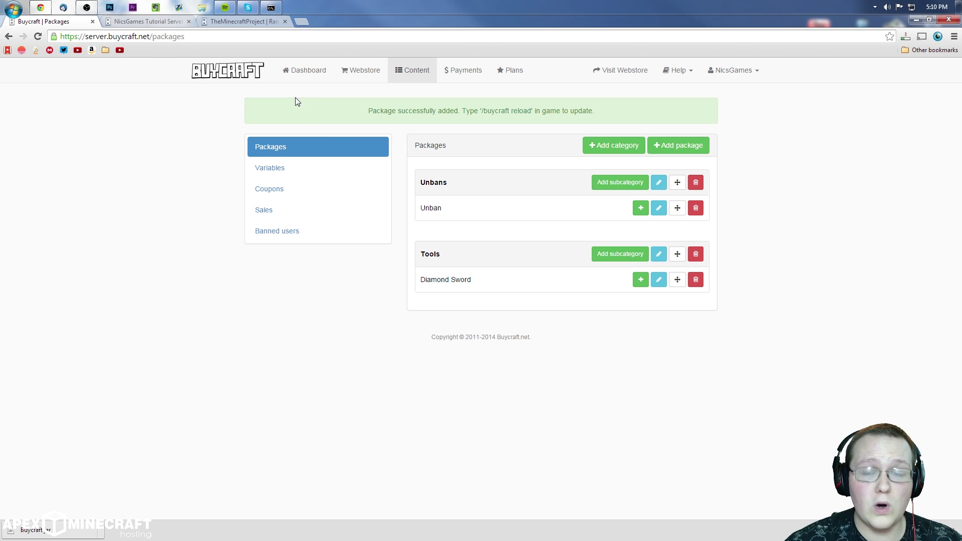
Step: Reload the live webstore so the new categories appear, then check the admin dashboard
{"action": "left_click", "coordinate": [126, 22]}
{"action": "right_click", "coordinate": [419, 96]}
{"action": "left_click", "coordinate": [461, 128]}
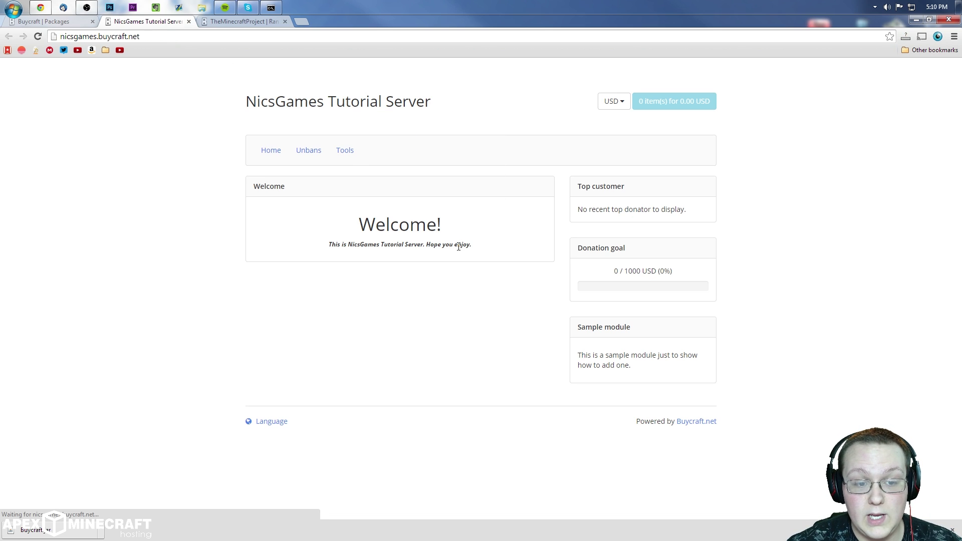
{"action": "left_click", "coordinate": [45, 23]}
{"action": "mouse_move", "coordinate": [441, 146]}
{"action": "left_mouse_down"}
{"action": "mouse_move", "coordinate": [419, 144]}
{"action": "mouse_move", "coordinate": [435, 148]}
{"action": "left_mouse_up"}
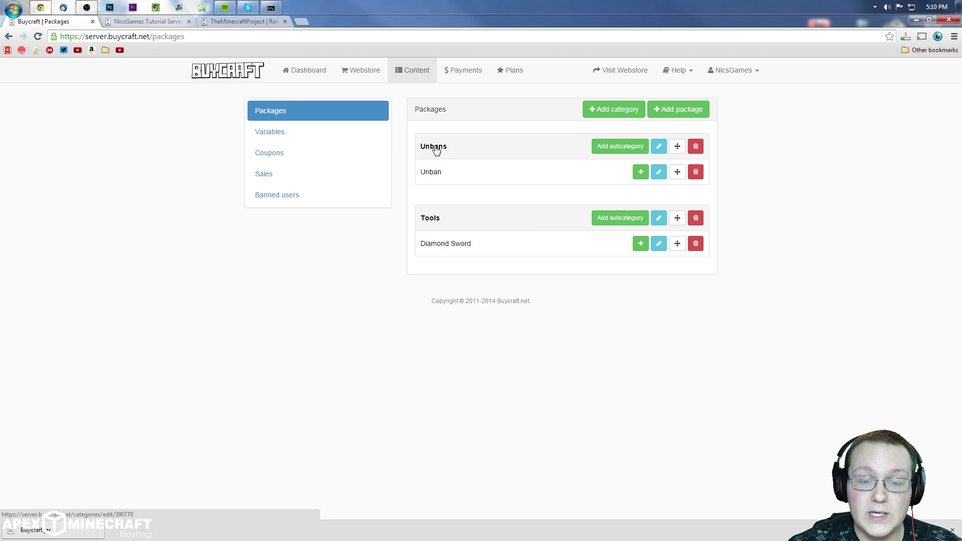
Step: Browse the store's Unbans and Tools category pages
{"action": "left_click", "coordinate": [176, 21]}
{"action": "left_click_drag", "start_coordinate": [290, 155], "coordinate": [420, 152]}
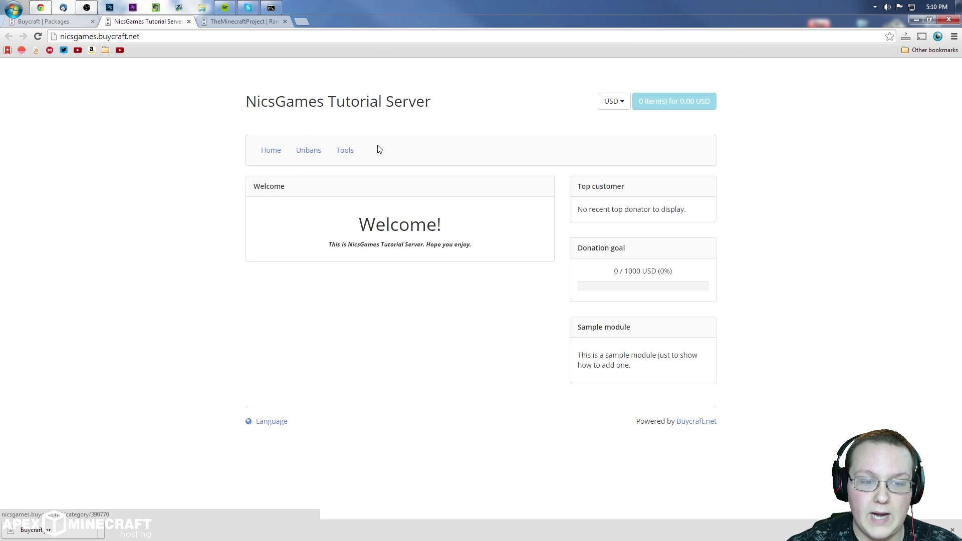
{"action": "left_click", "coordinate": [322, 153]}
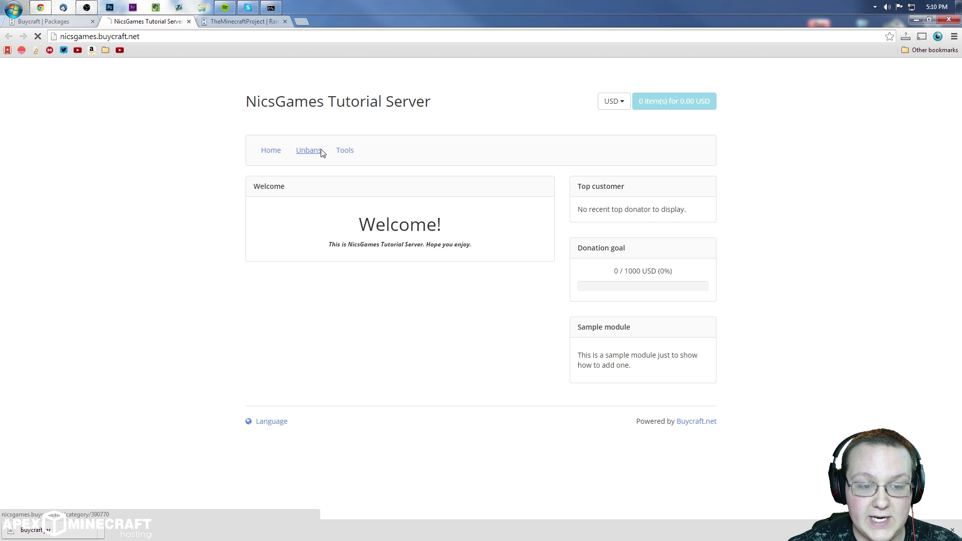
{"action": "left_click", "coordinate": [282, 154]}
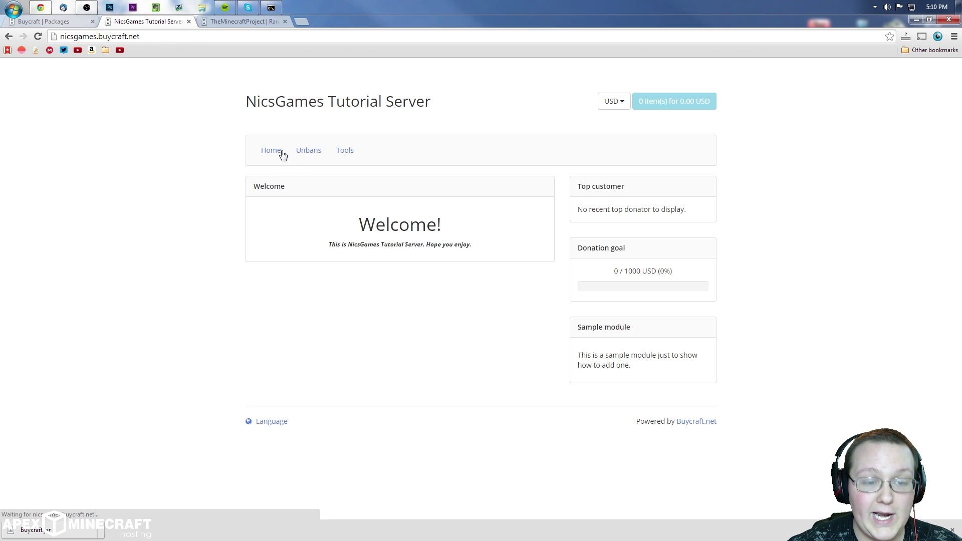
{"action": "left_click", "coordinate": [344, 153]}
{"action": "left_click", "coordinate": [309, 152]}
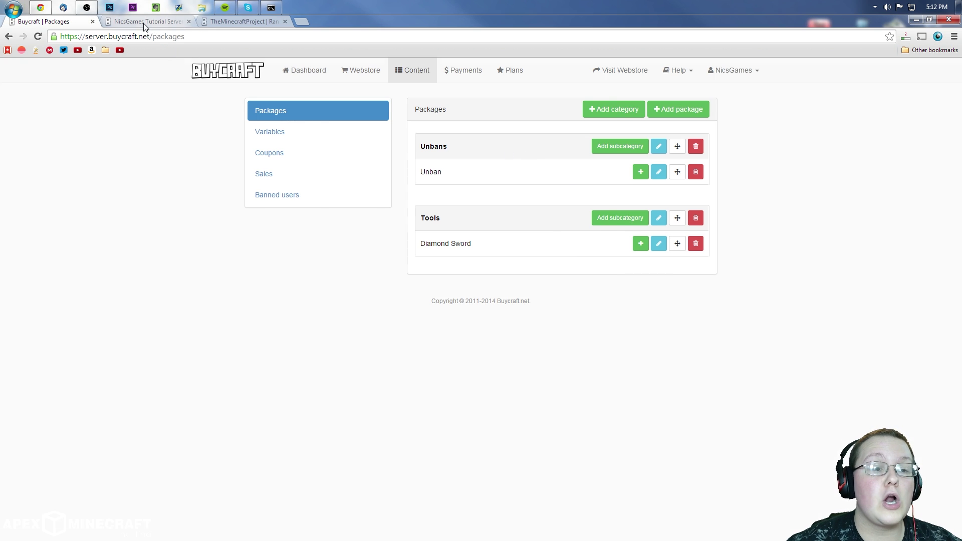
{"action": "left_click", "coordinate": [145, 22]}
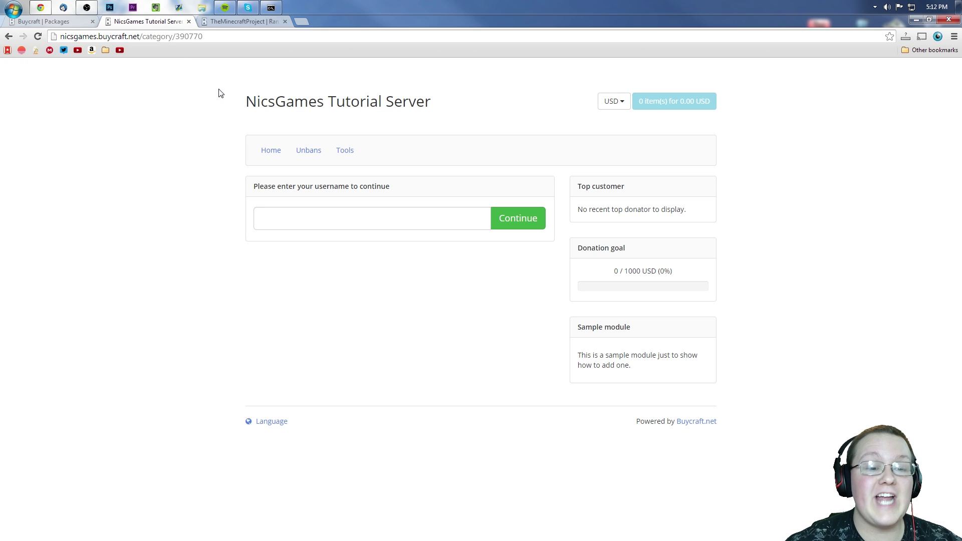
Step: Log into the store's Unbans category with the autofilled username
{"action": "left_click", "coordinate": [309, 156]}
{"action": "left_click", "coordinate": [421, 221]}
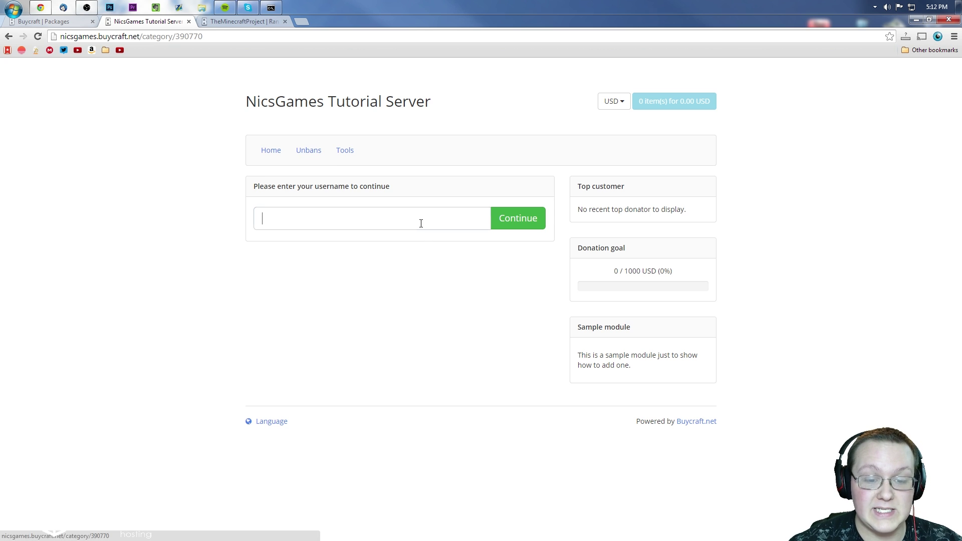
{"action": "left_click", "coordinate": [382, 243]}
{"action": "left_click", "coordinate": [516, 220]}
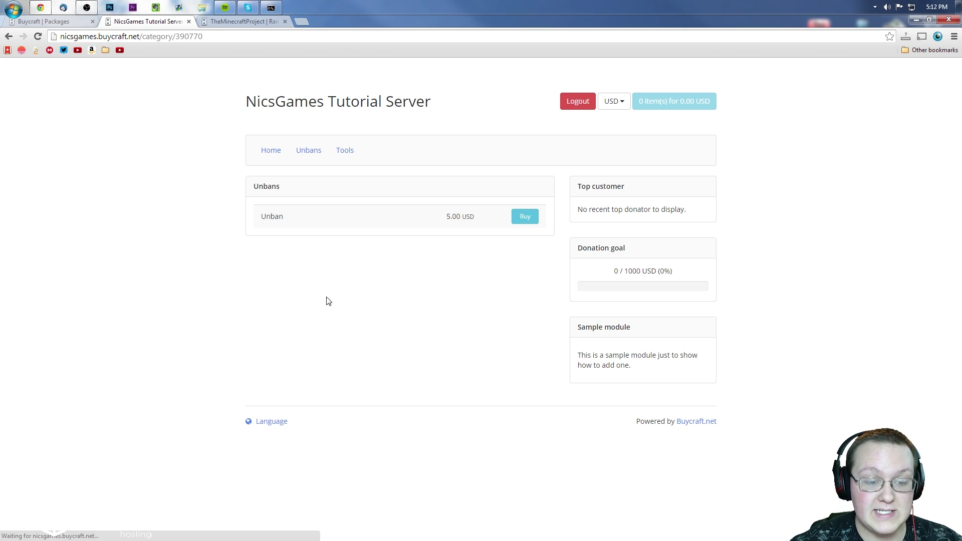
Step: Add the 5.00 USD Unban package to the basket and browse to Tools
{"action": "left_click", "coordinate": [525, 218]}
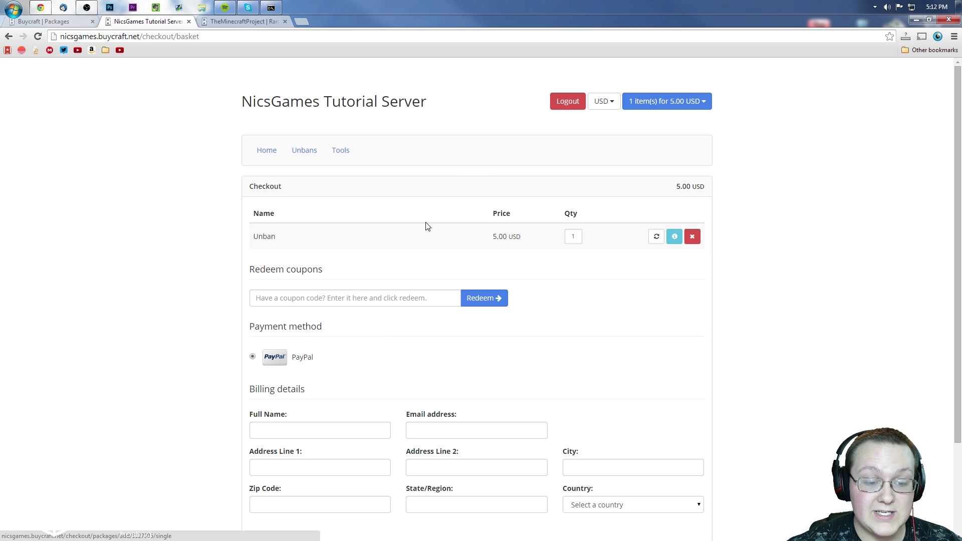
{"action": "scroll", "coordinate": [426, 227], "scroll_direction": "down", "scroll_amount": 2}
{"action": "left_click", "coordinate": [362, 195]}
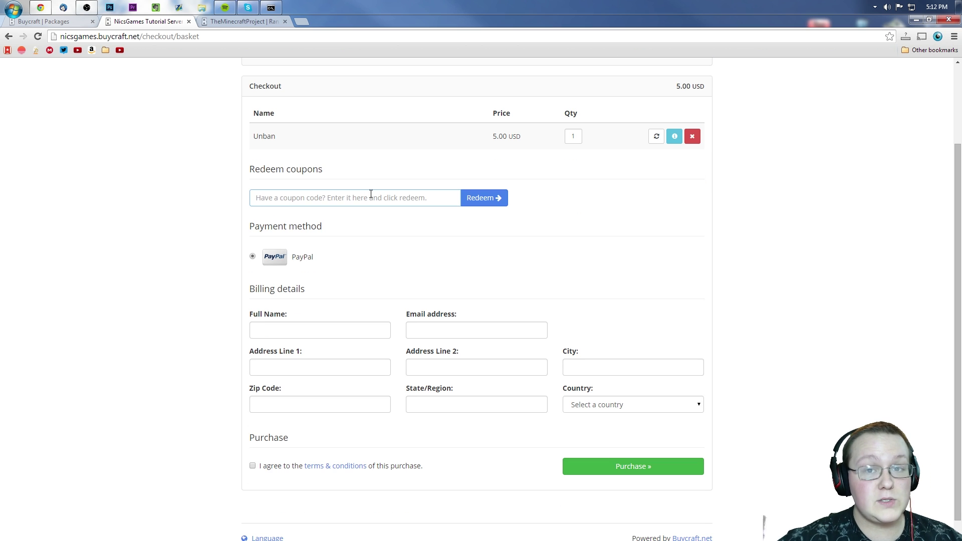
{"action": "scroll", "coordinate": [325, 256], "scroll_direction": "down", "scroll_amount": 1}
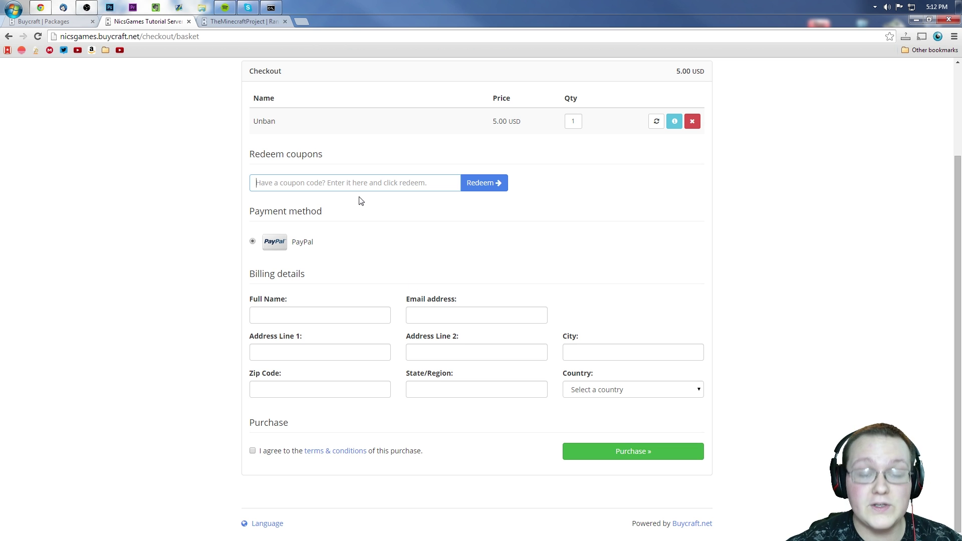
{"action": "scroll", "coordinate": [456, 225], "scroll_direction": "up", "scroll_amount": 2}
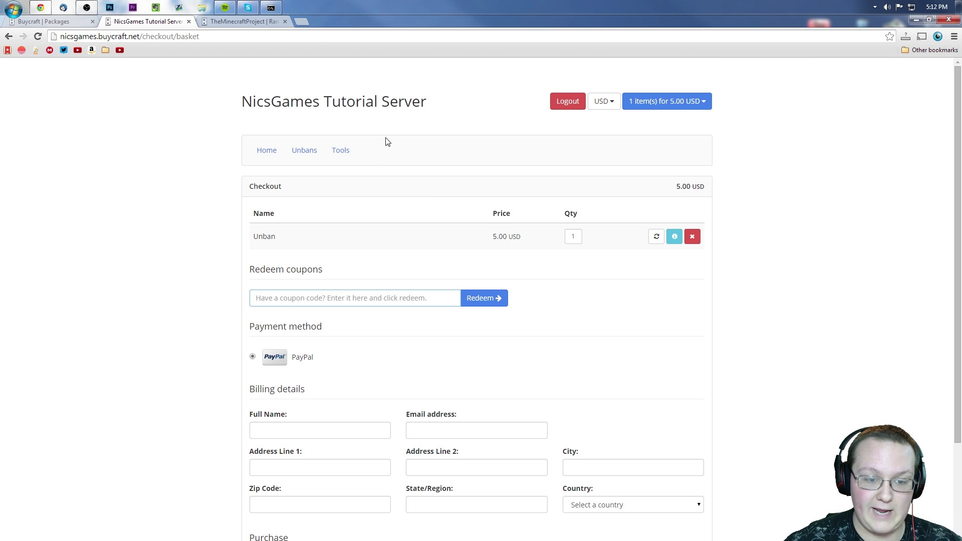
{"action": "left_click", "coordinate": [345, 156]}
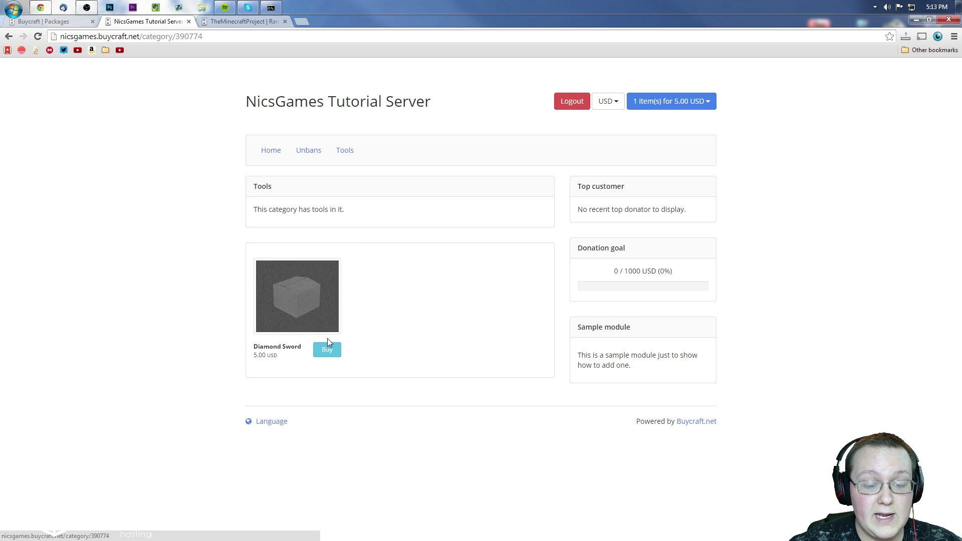
Step: Add Diamond Sword to the basket and remove Unban, leaving 5.00 USD, then return to admin
{"action": "left_click", "coordinate": [324, 314]}
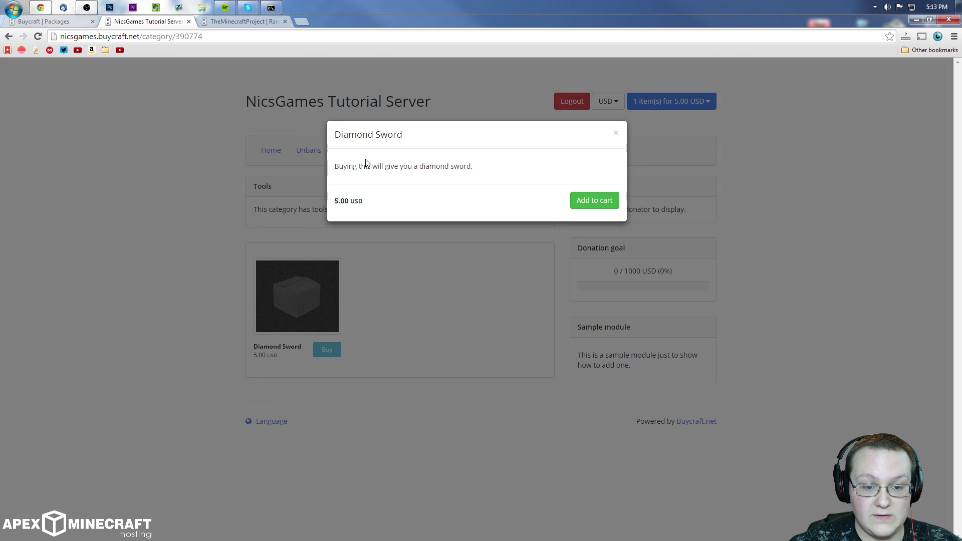
{"action": "left_click_drag", "start_coordinate": [343, 166], "coordinate": [522, 165]}
{"action": "left_click", "coordinate": [607, 200]}
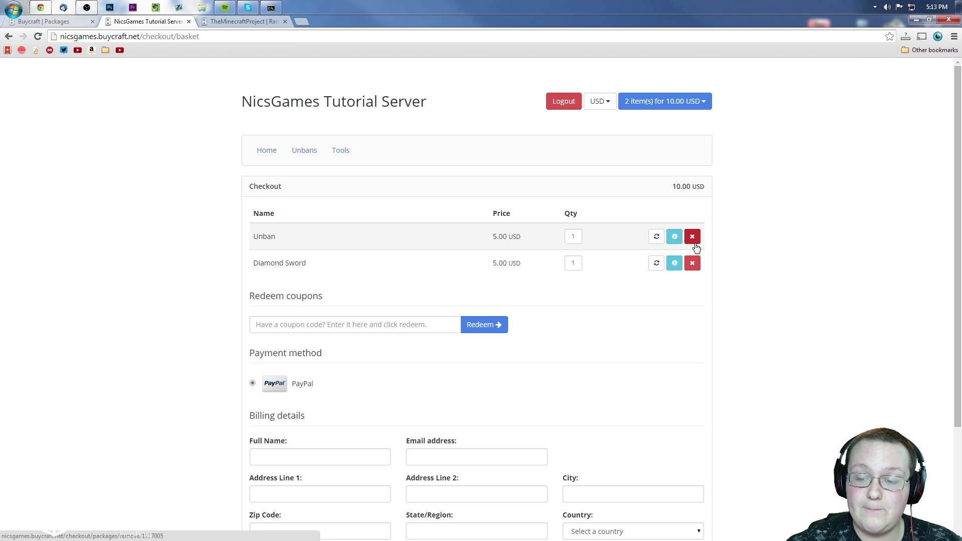
{"action": "left_click", "coordinate": [693, 241]}
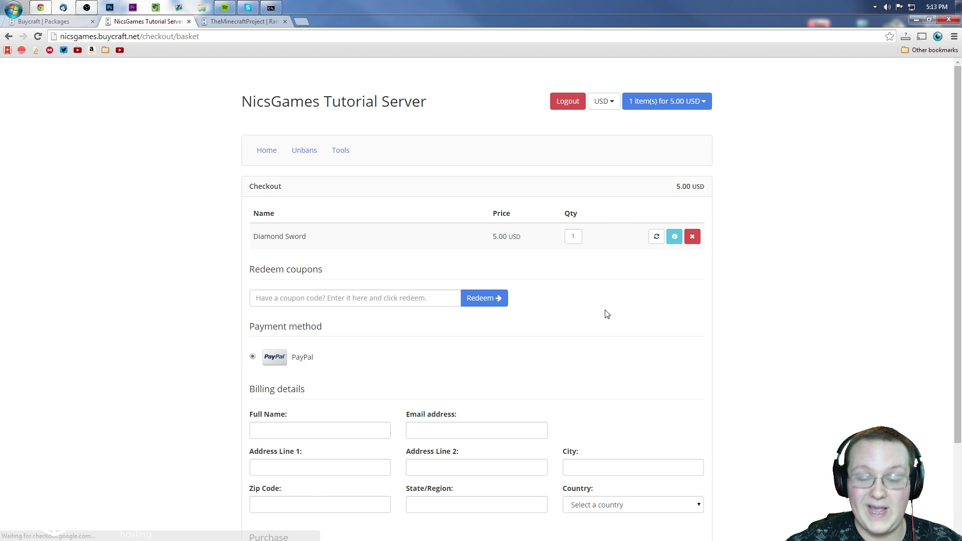
{"action": "scroll", "coordinate": [345, 221], "scroll_direction": "down", "scroll_amount": 3}
{"action": "scroll", "coordinate": [616, 294], "scroll_direction": "up", "scroll_amount": 3}
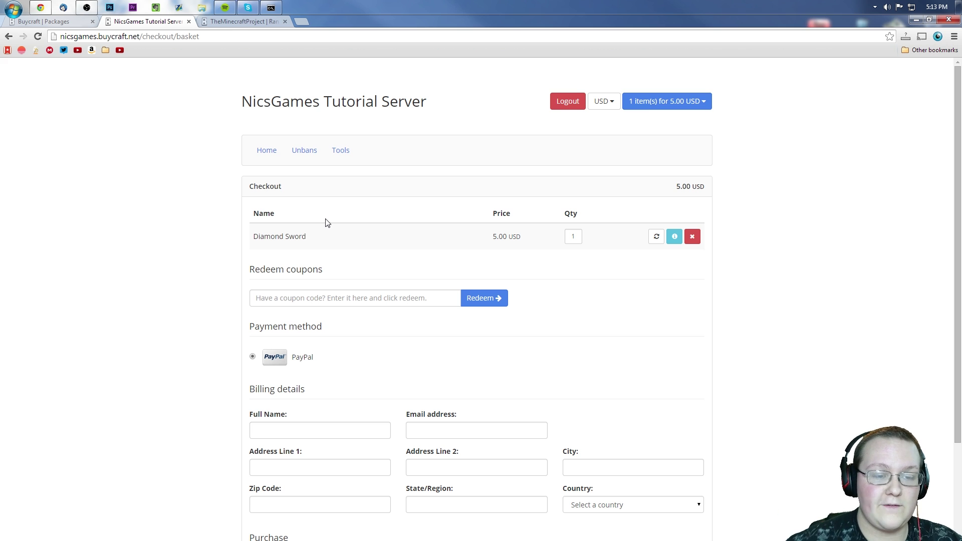
{"action": "left_click", "coordinate": [70, 23]}
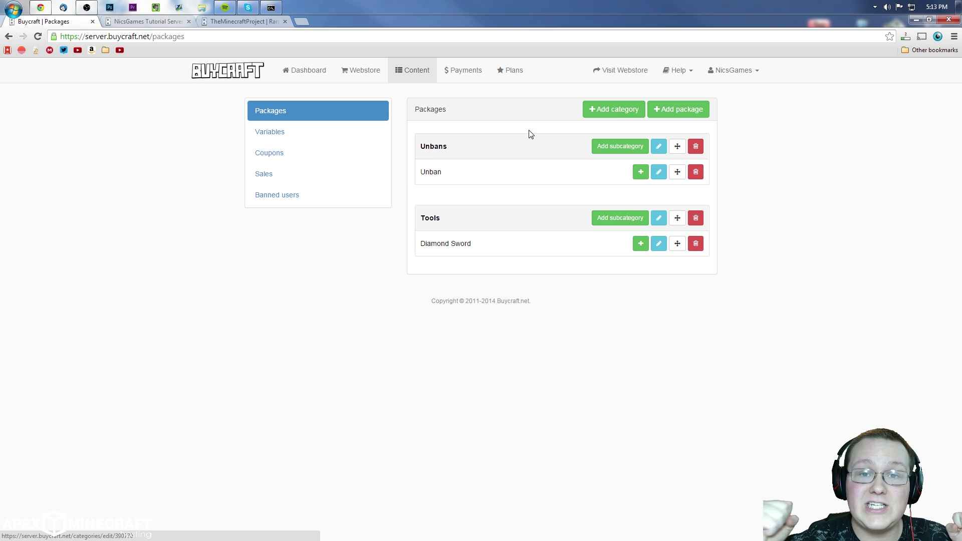
Step: Start a new package variable, keeping its type as Dropdown
{"action": "left_click", "coordinate": [313, 133]}
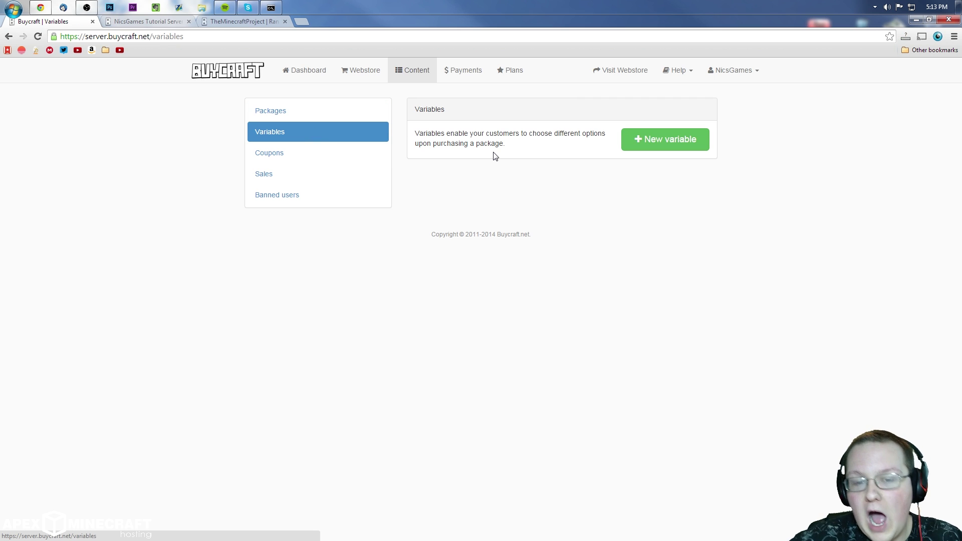
{"action": "left_click", "coordinate": [693, 130]}
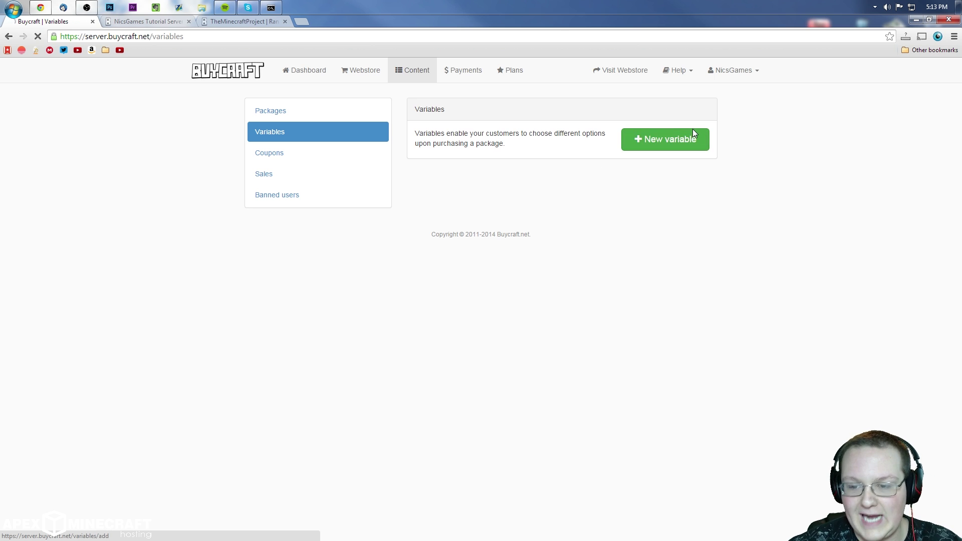
{"action": "left_click", "coordinate": [531, 223]}
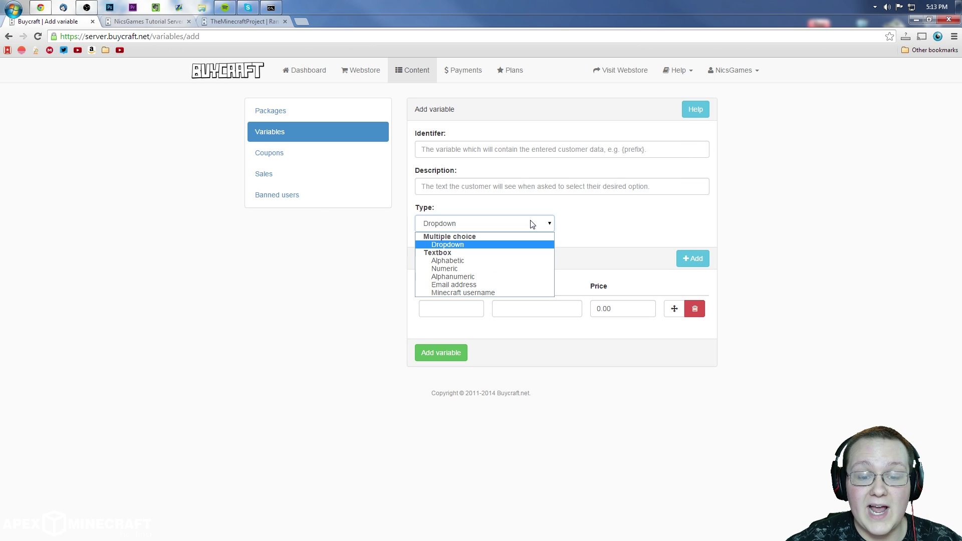
{"action": "left_click", "coordinate": [571, 219]}
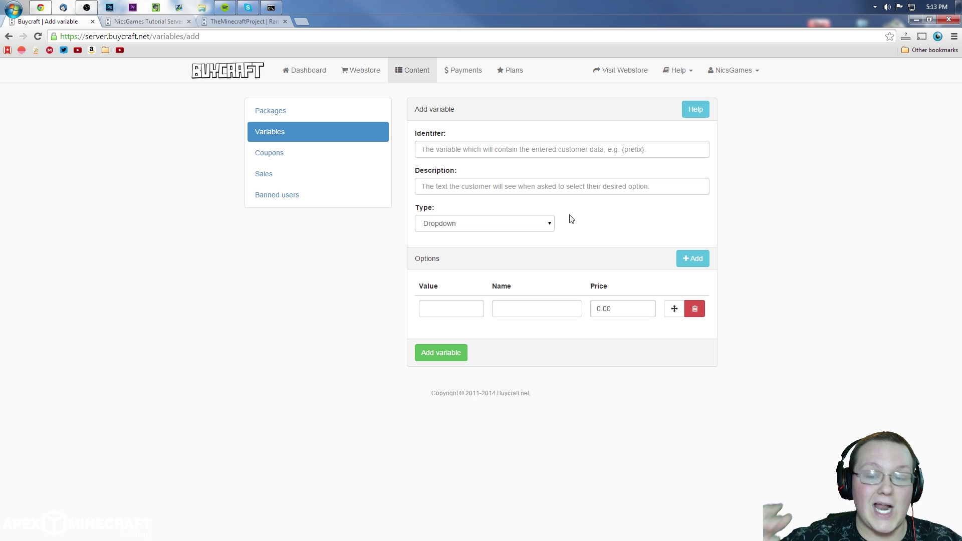
{"action": "left_click", "coordinate": [527, 153]}
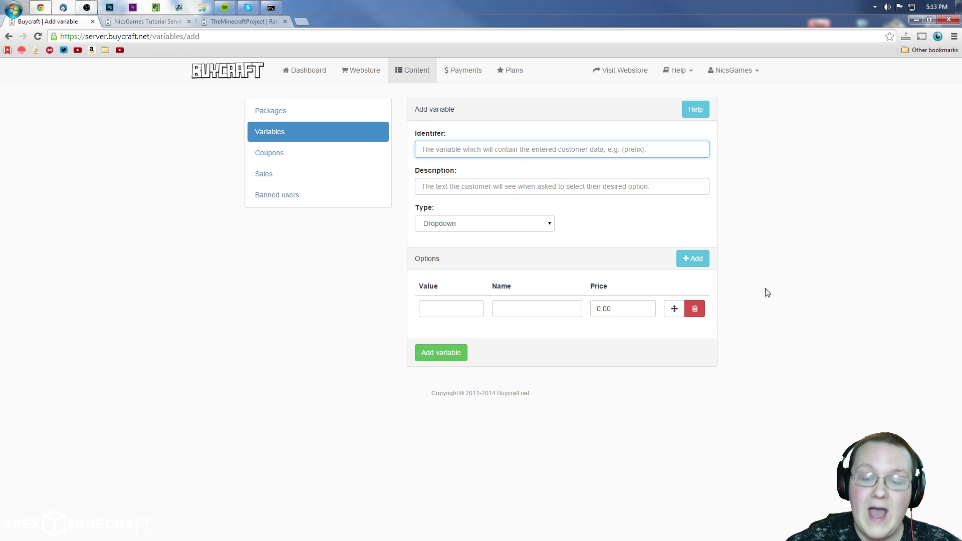
{"action": "left_click", "coordinate": [603, 307]}
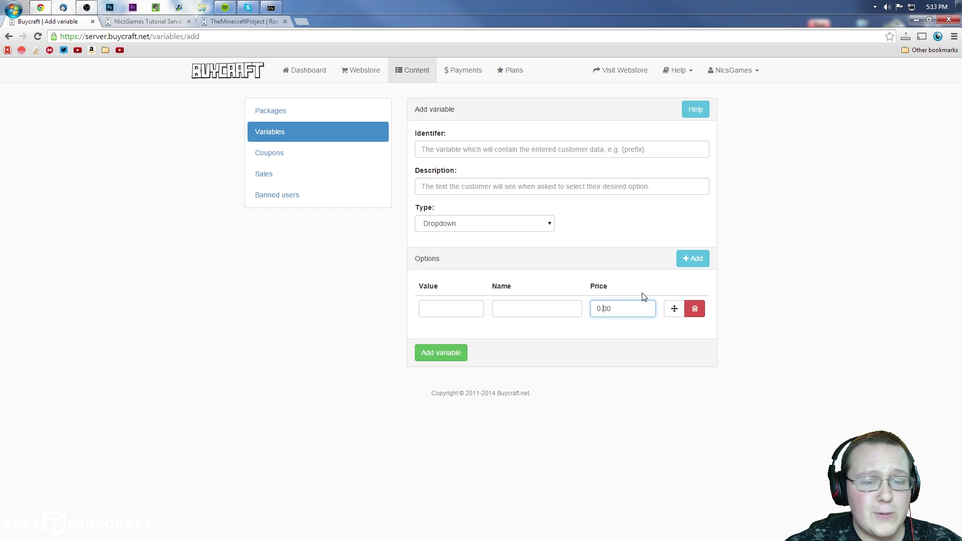
Step: Open the 'How to setup variables' help article and close it again
{"action": "left_click", "coordinate": [695, 109]}
{"action": "scroll", "coordinate": [500, 132], "scroll_direction": "down", "scroll_amount": 6}
{"action": "scroll", "coordinate": [279, 301], "scroll_direction": "up", "scroll_amount": 2}
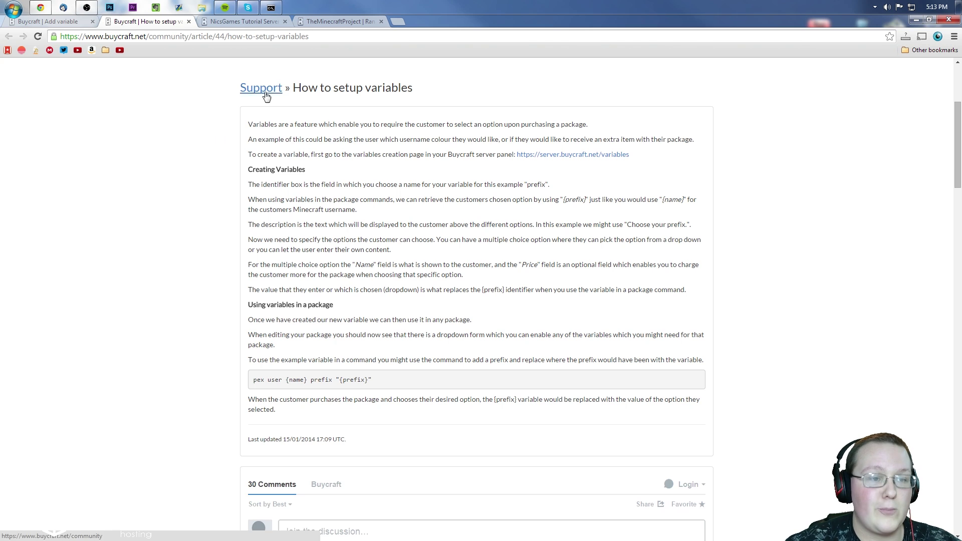
{"action": "left_click", "coordinate": [189, 21]}
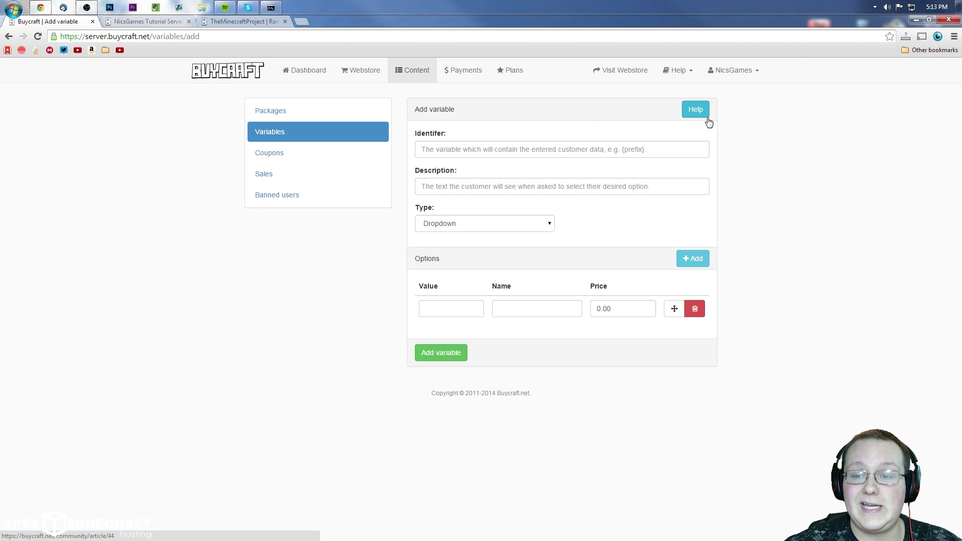
Step: Start a new 50 Off coupon that applies to the entire basket
{"action": "left_click", "coordinate": [359, 158]}
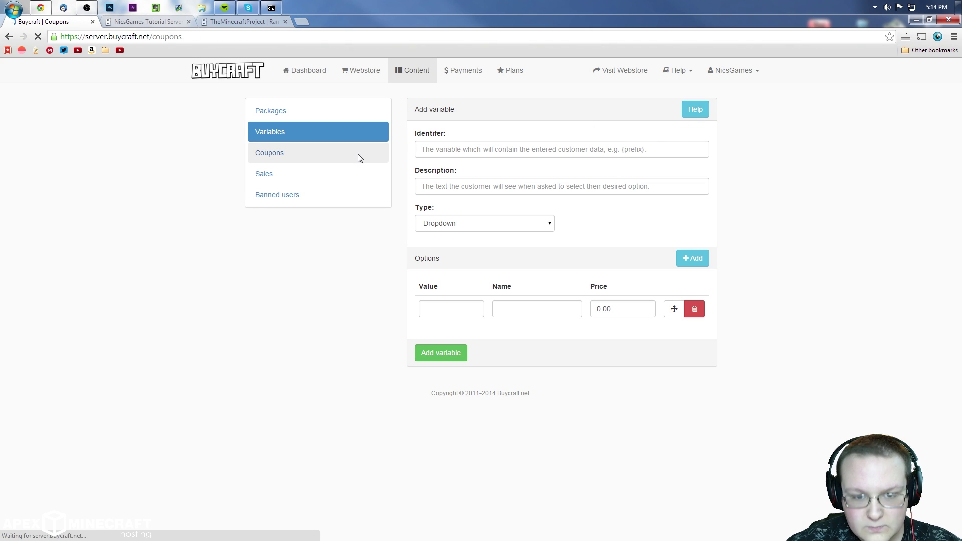
{"action": "left_click", "coordinate": [658, 152]}
{"action": "left_click", "coordinate": [496, 146]}
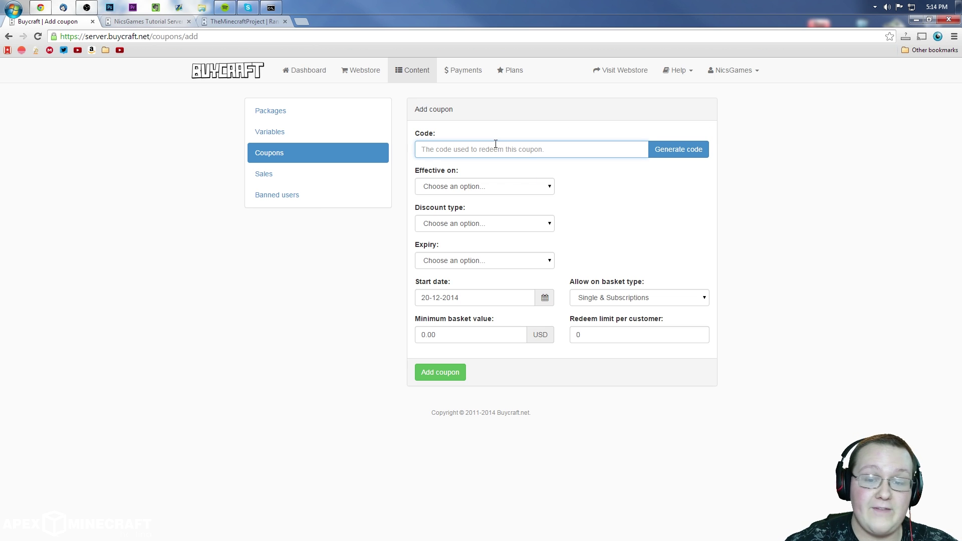
{"action": "type", "text": "Dis"}
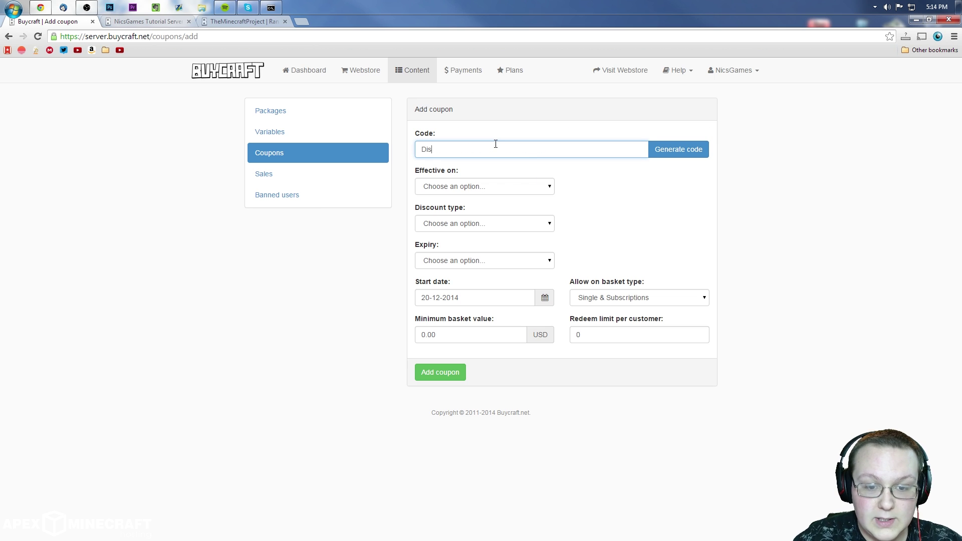
{"action": "key", "text": "BackSpace"}
{"action": "key", "text": "BackSpace"}
{"action": "type", "text": "50 Off"}
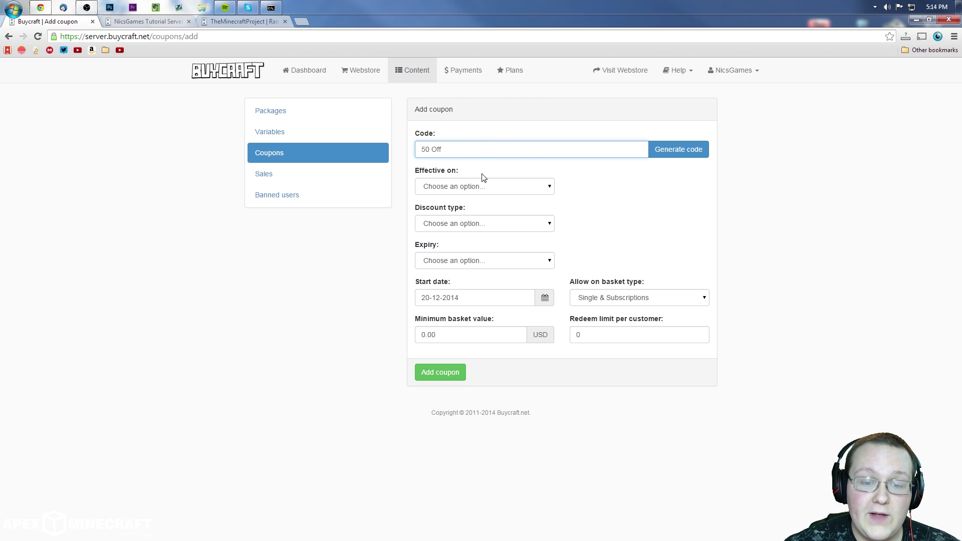
{"action": "left_click", "coordinate": [478, 186]}
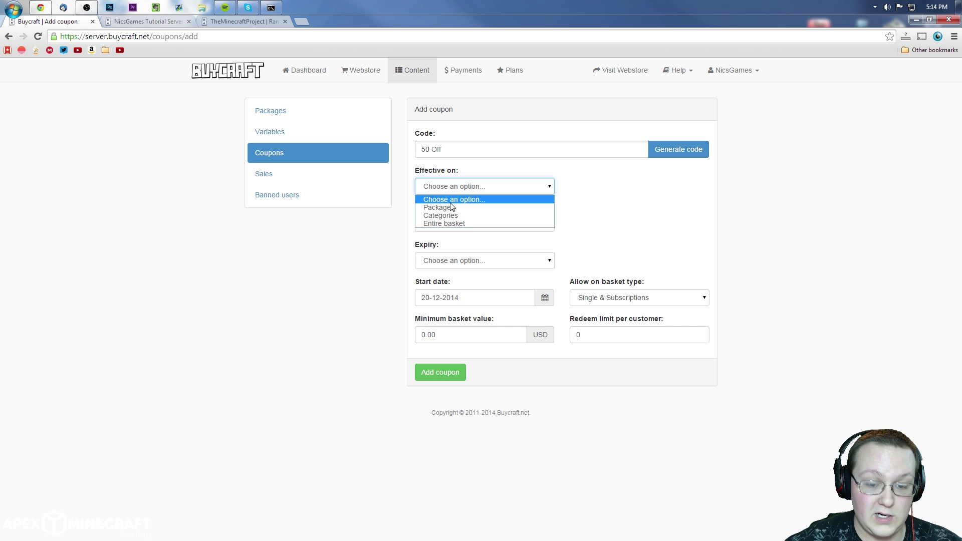
{"action": "left_click", "coordinate": [465, 224]}
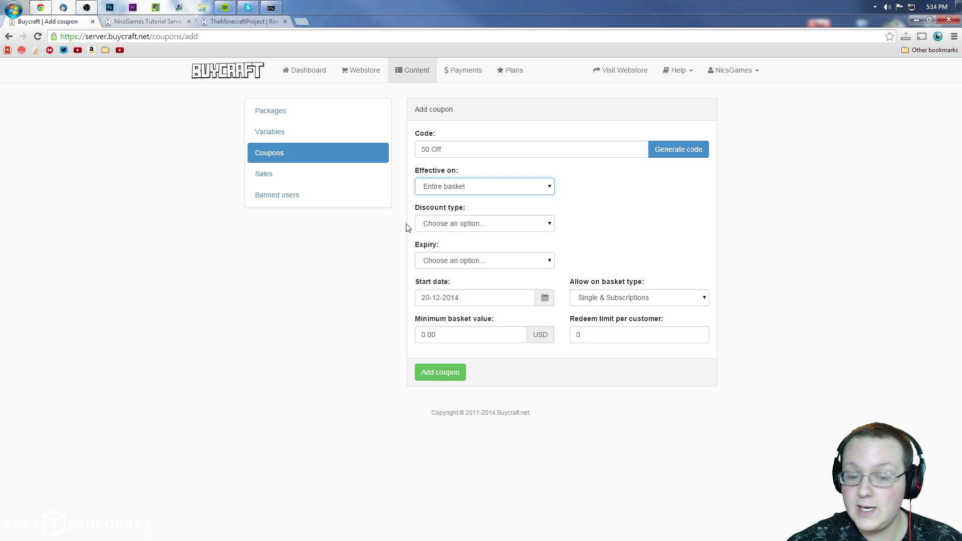
Step: Make it a 50% discount valid from 25-12-2014 until 31-12-2014
{"action": "left_click", "coordinate": [462, 226]}
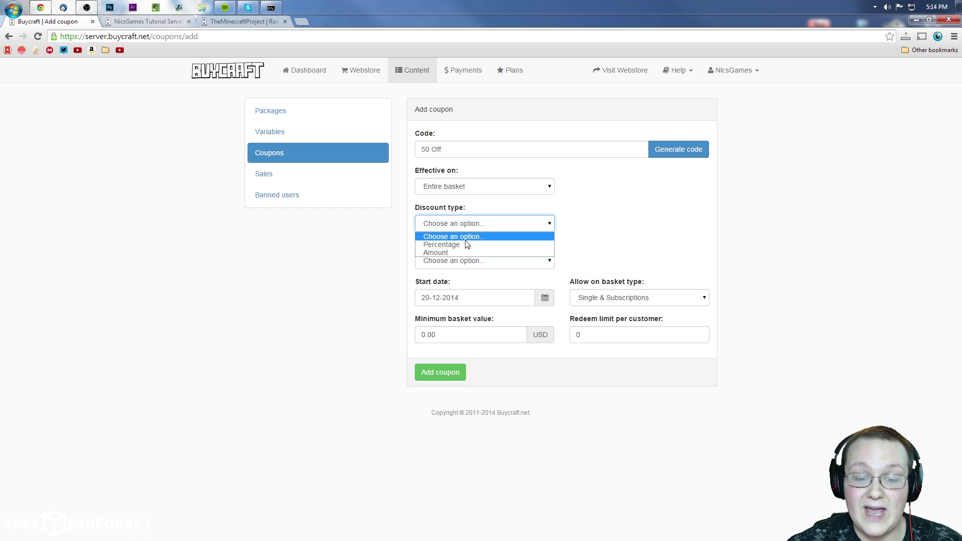
{"action": "left_click", "coordinate": [459, 245]}
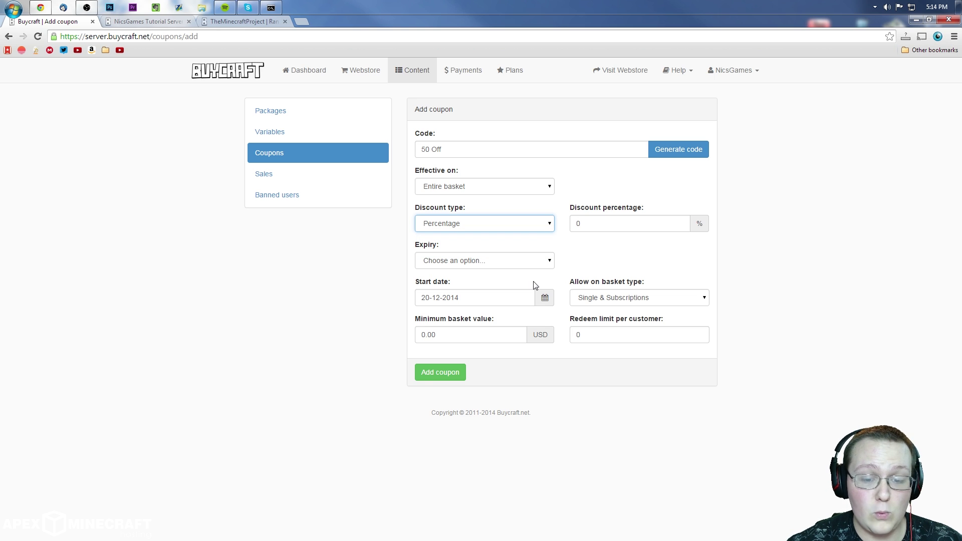
{"action": "key", "text": "Tab"}
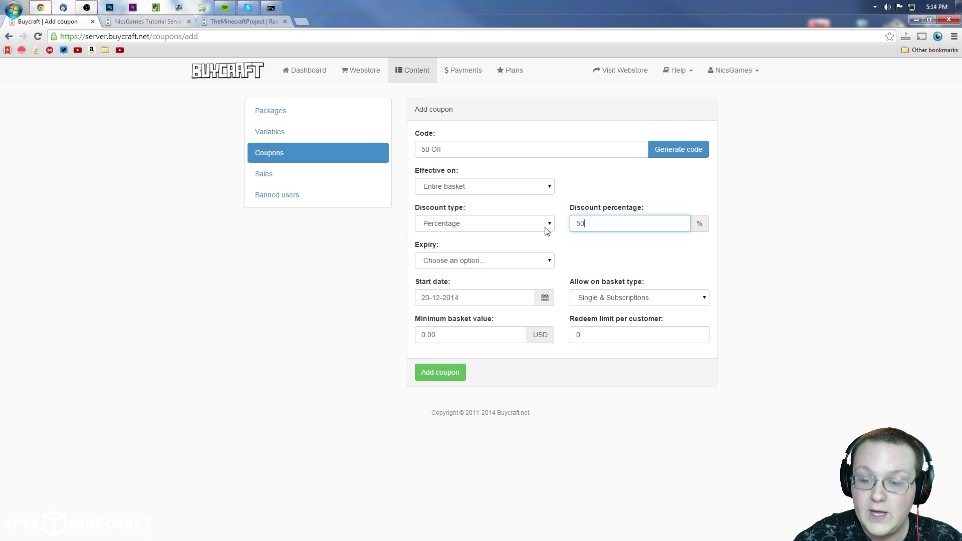
{"action": "left_click", "coordinate": [445, 265]}
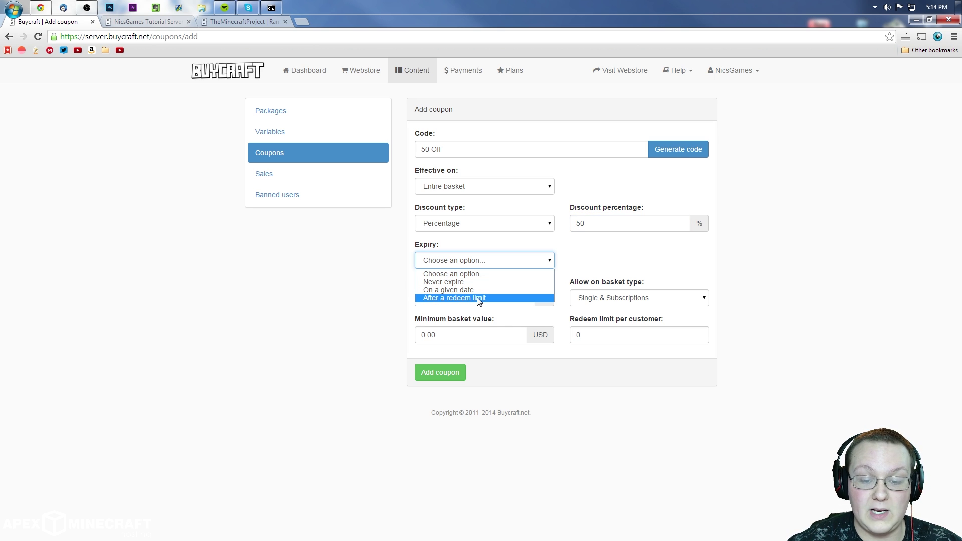
{"action": "left_click", "coordinate": [463, 290]}
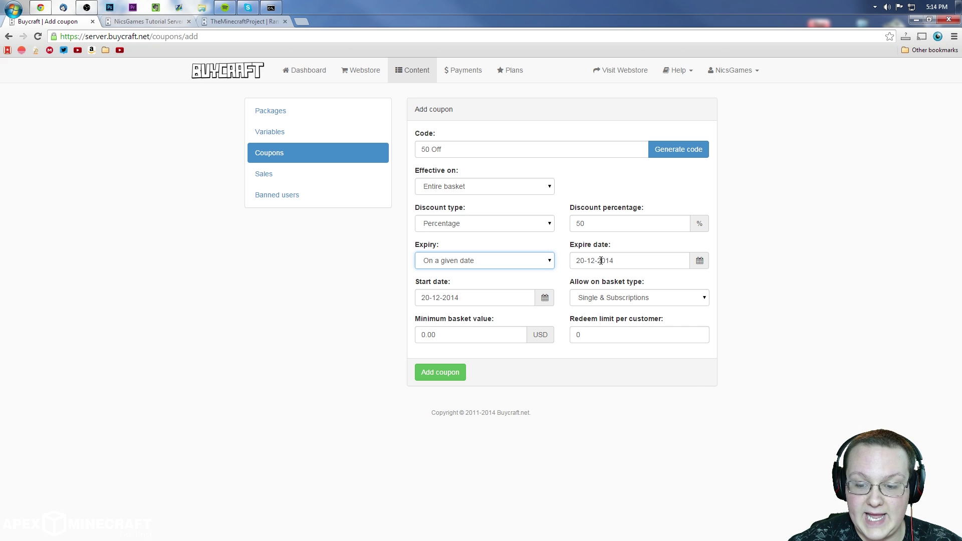
{"action": "left_click", "coordinate": [601, 261]}
{"action": "left_click", "coordinate": [669, 372]}
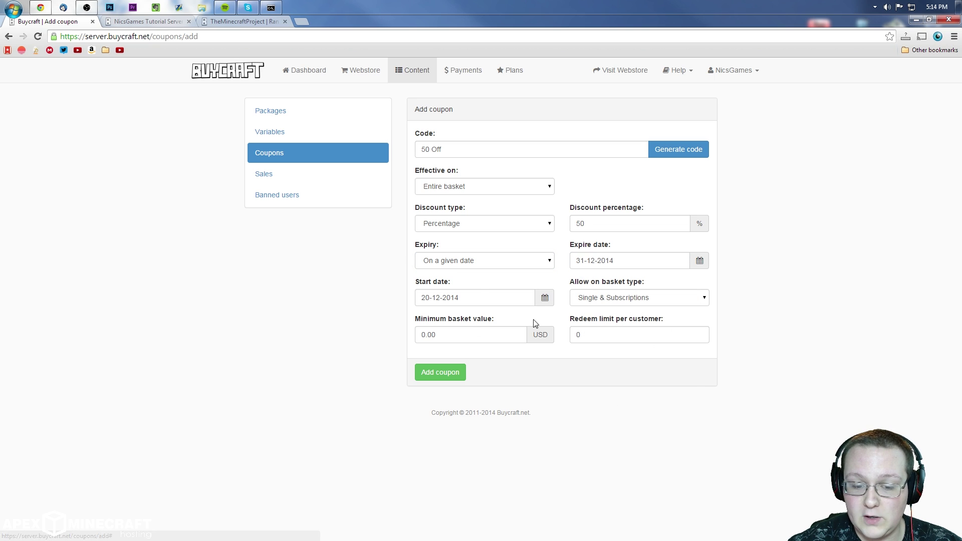
{"action": "left_click", "coordinate": [481, 291]}
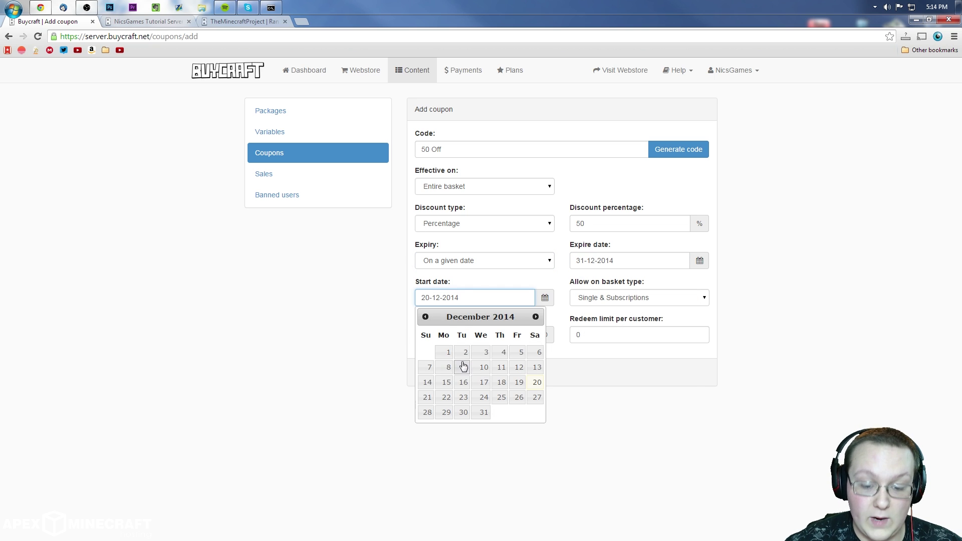
{"action": "left_click", "coordinate": [446, 384]}
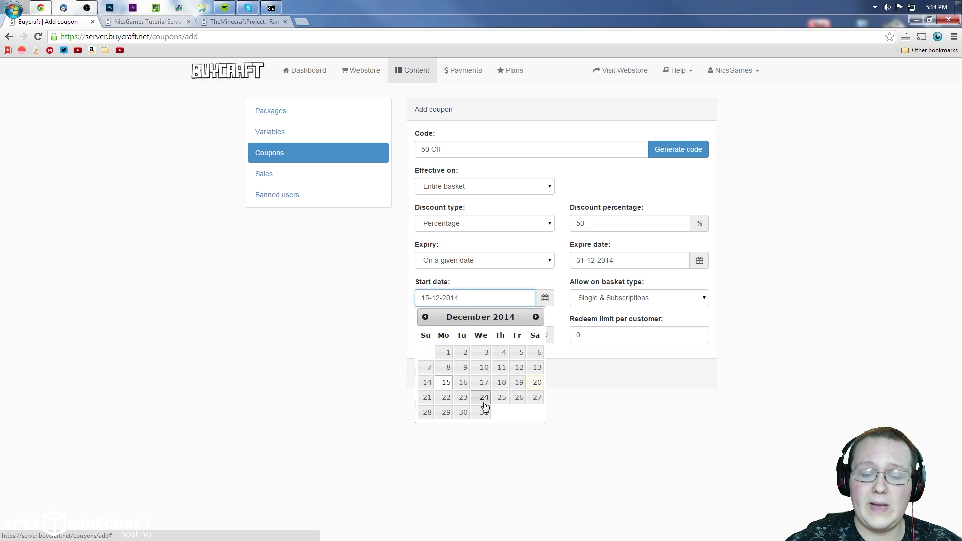
{"action": "left_click", "coordinate": [501, 399]}
Step: Restrict it to single purchases, one redeem per customer, and add the coupon
{"action": "left_click", "coordinate": [623, 299]}
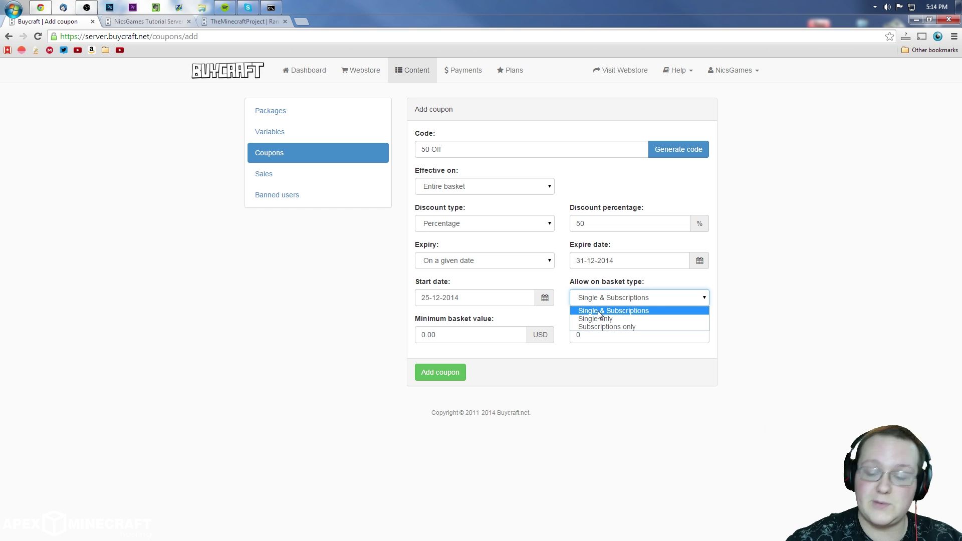
{"action": "left_click", "coordinate": [606, 318]}
{"action": "key", "text": "Tab"}
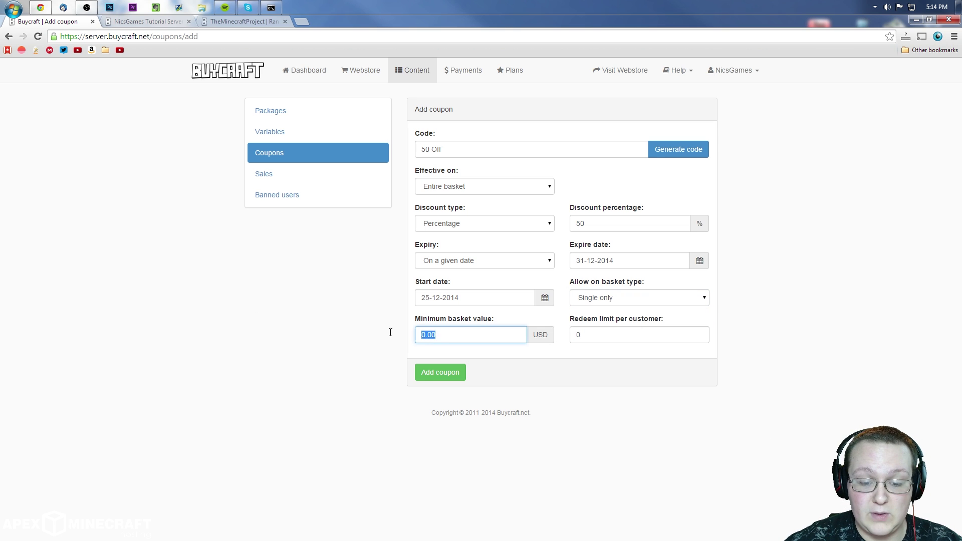
{"action": "left_click", "coordinate": [455, 338]}
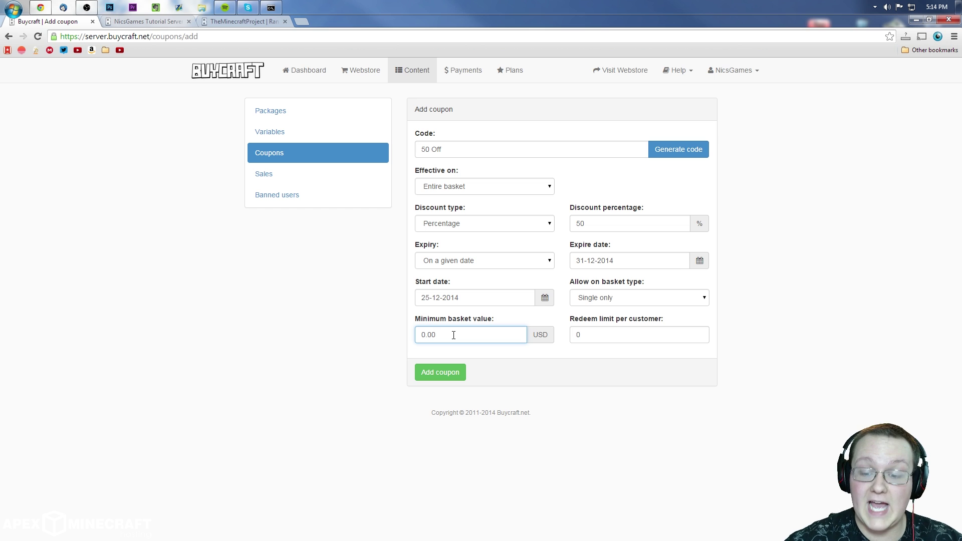
{"action": "left_click", "coordinate": [641, 331]}
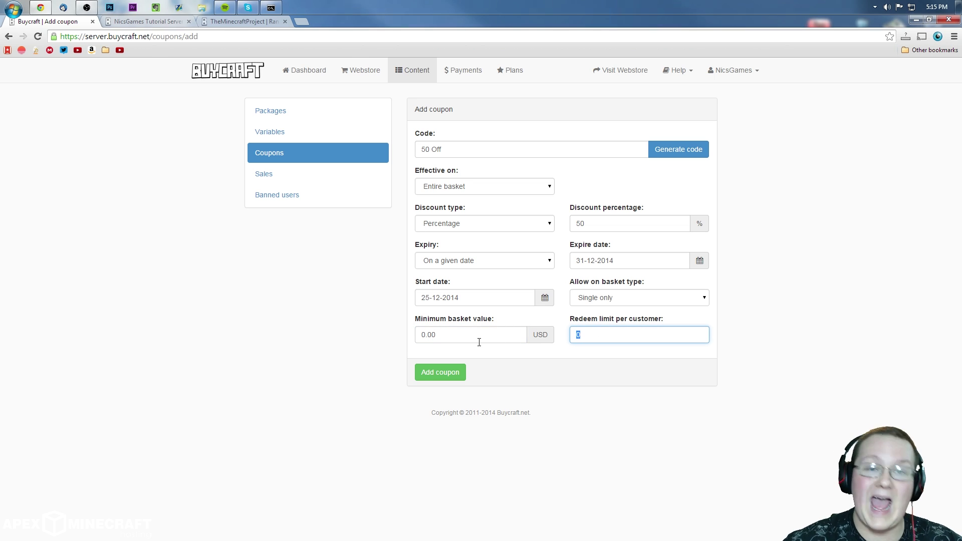
{"action": "type", "text": "1"}
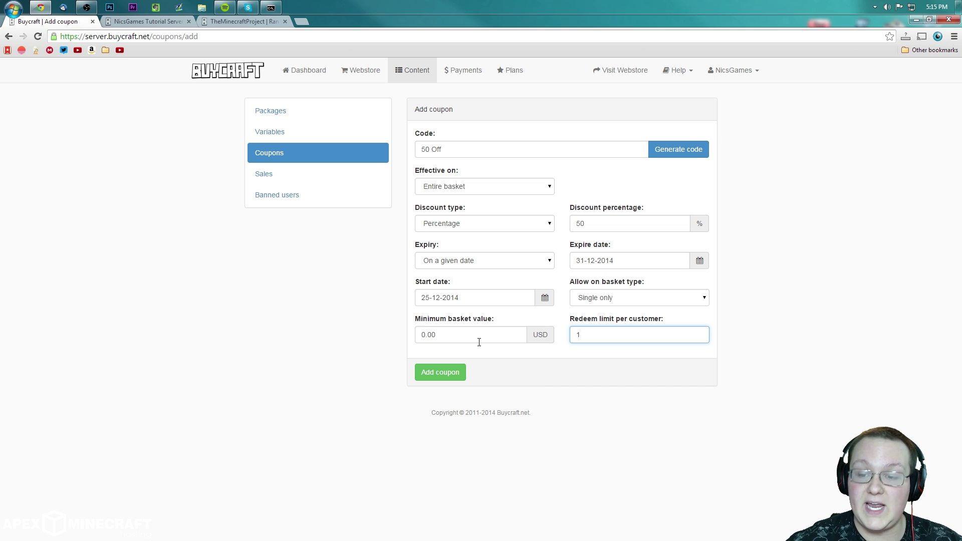
{"action": "left_click", "coordinate": [419, 375]}
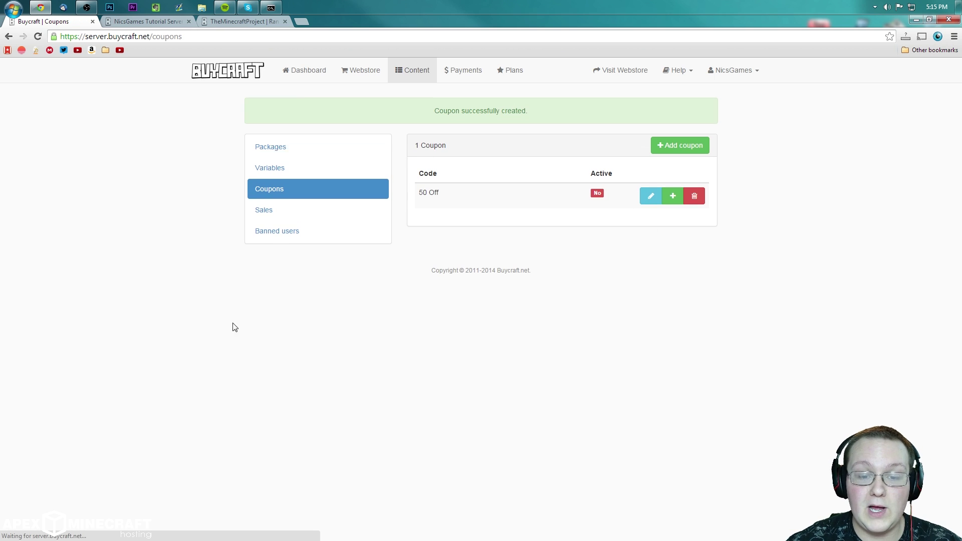
Step: Try redeeming code '50' at the store checkout, get refused, and return to Coupons
{"action": "left_click", "coordinate": [155, 24]}
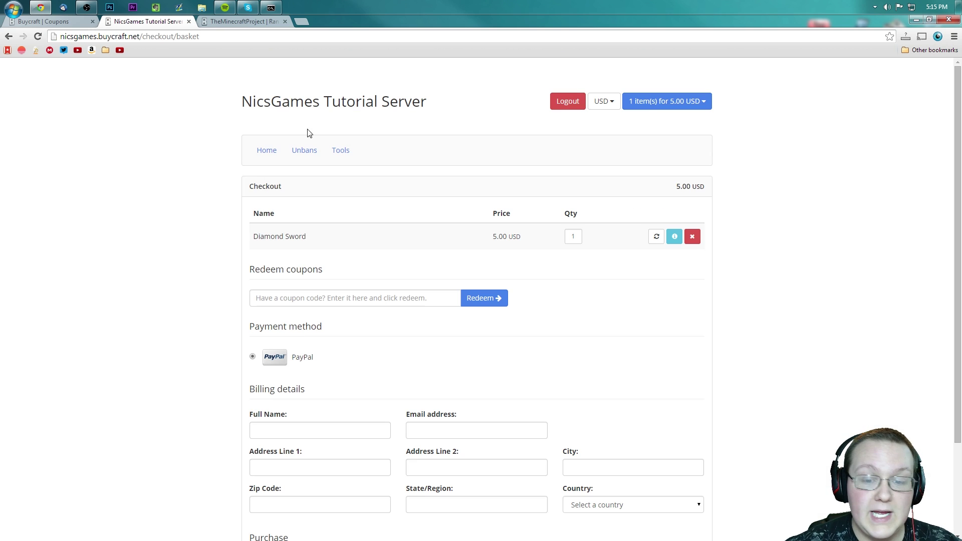
{"action": "left_click", "coordinate": [399, 301]}
{"action": "type", "text": "50 off"}
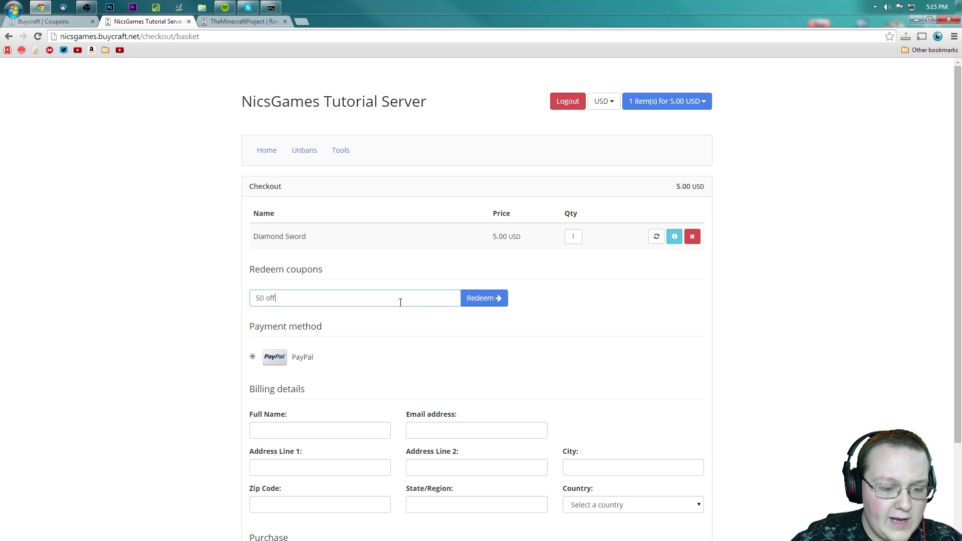
{"action": "left_click", "coordinate": [501, 299]}
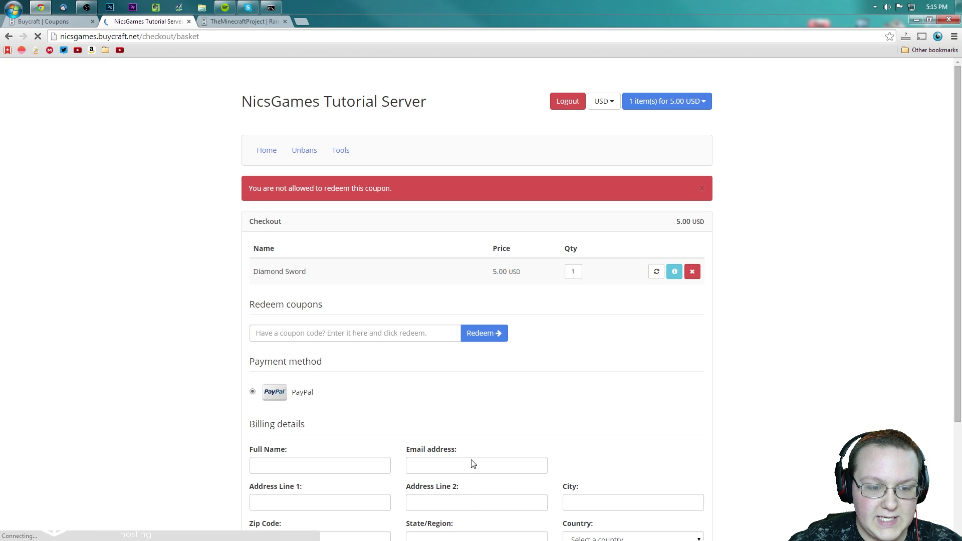
{"action": "left_click", "coordinate": [14, 9]}
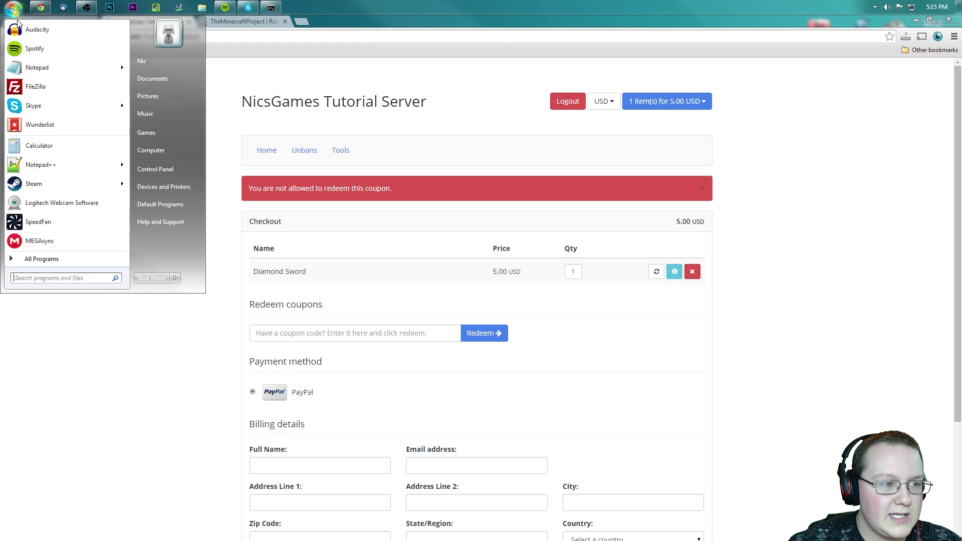
{"action": "left_click", "coordinate": [98, 379]}
{"action": "left_click", "coordinate": [50, 22]}
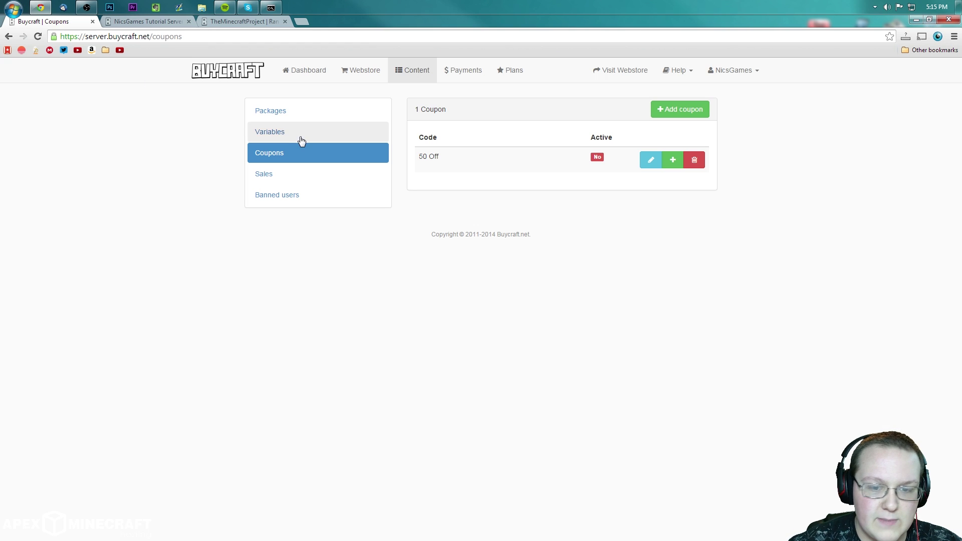
Step: Change the 50 Off coupon's start date to 1 December, update it, and revisit checkout
{"action": "left_click", "coordinate": [646, 161]}
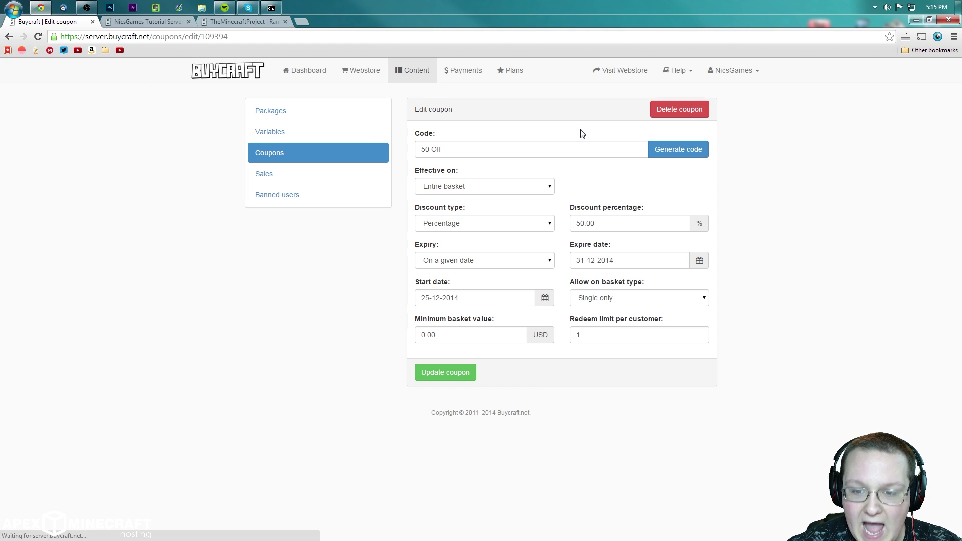
{"action": "left_click", "coordinate": [498, 300]}
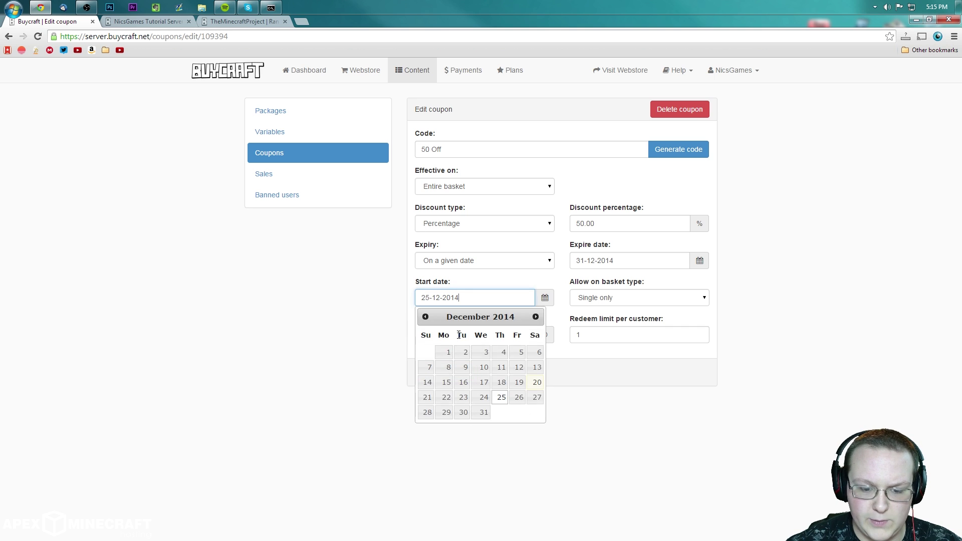
{"action": "left_click", "coordinate": [450, 352]}
{"action": "left_click", "coordinate": [473, 371]}
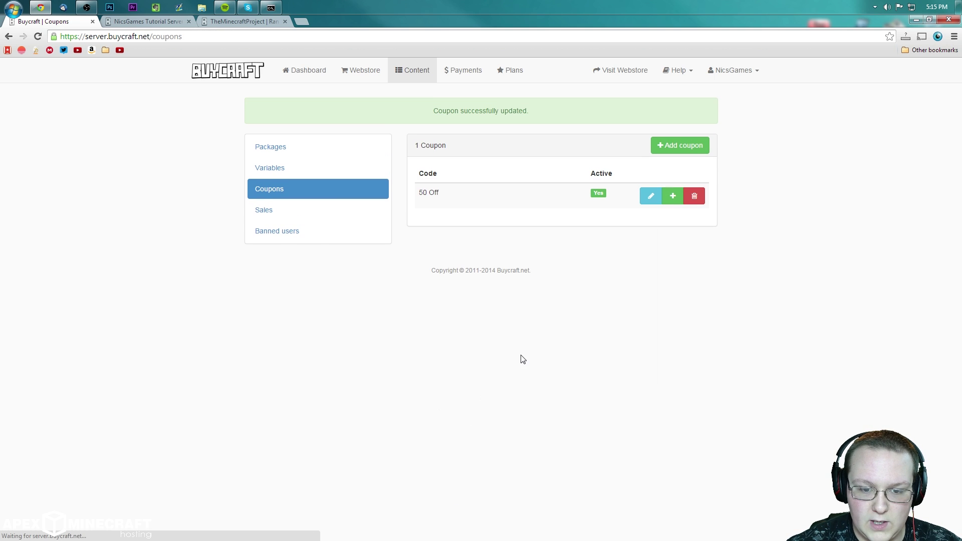
{"action": "left_click", "coordinate": [161, 23]}
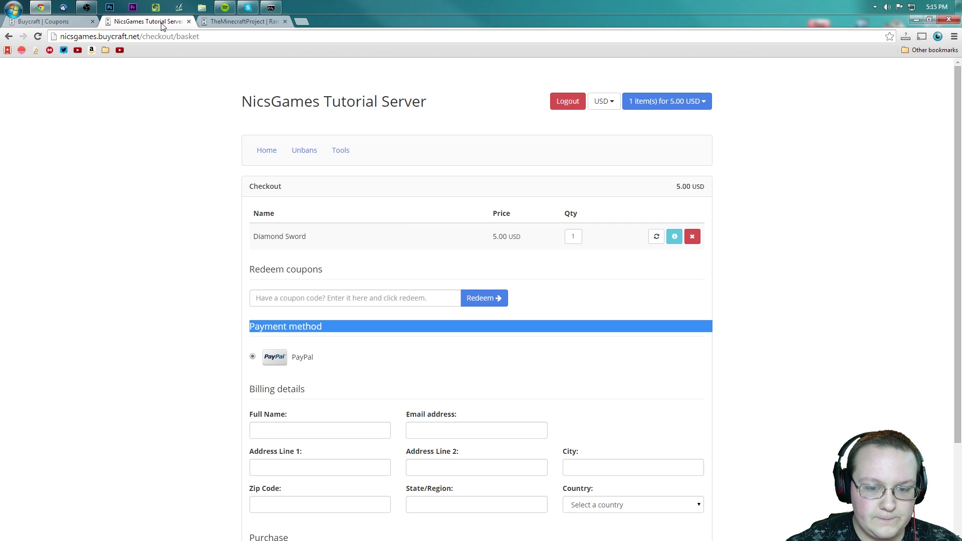
Step: Redeem the '50 off' coupon at checkout, halving the Diamond Sword basket to 2.50 USD, then return to Coupons
{"action": "left_click", "coordinate": [360, 294]}
{"action": "type", "text": "50"}
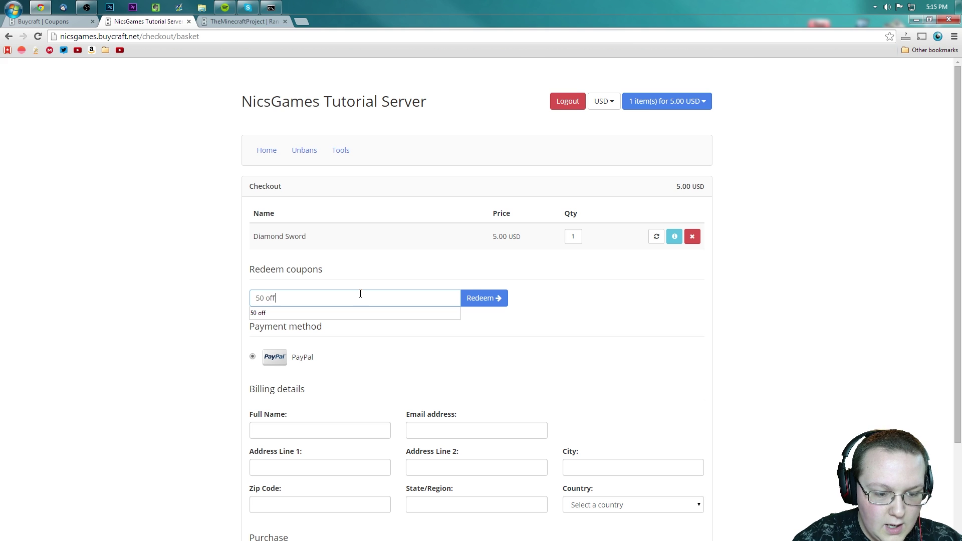
{"action": "type", "text": " off"}
{"action": "left_click", "coordinate": [496, 303]}
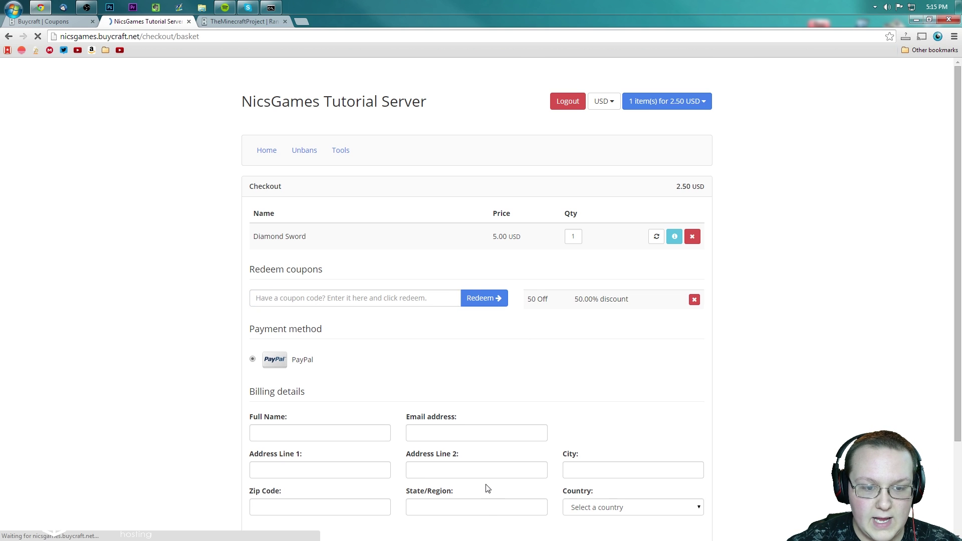
{"action": "left_click_drag", "start_coordinate": [583, 299], "coordinate": [601, 299]}
{"action": "left_click", "coordinate": [611, 359]}
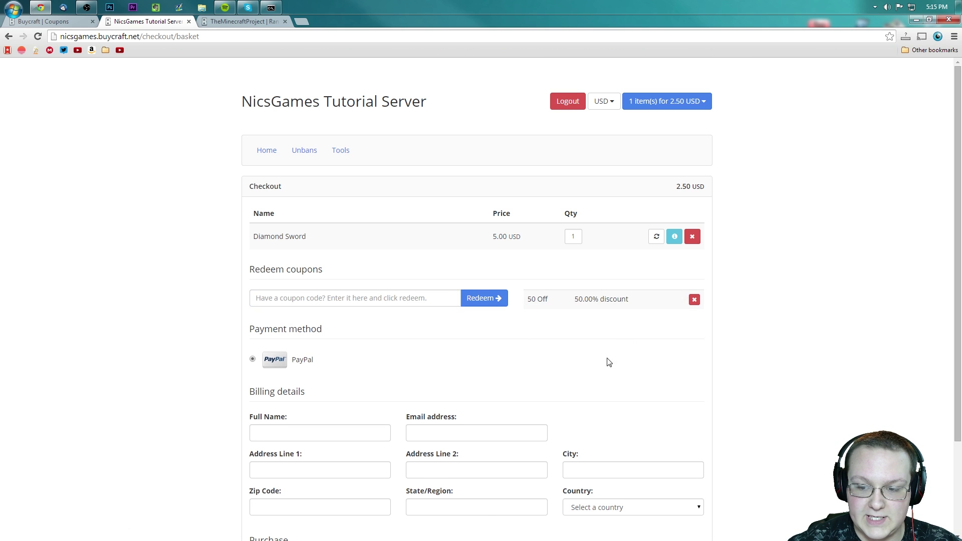
{"action": "left_click_drag", "start_coordinate": [664, 197], "coordinate": [696, 196]}
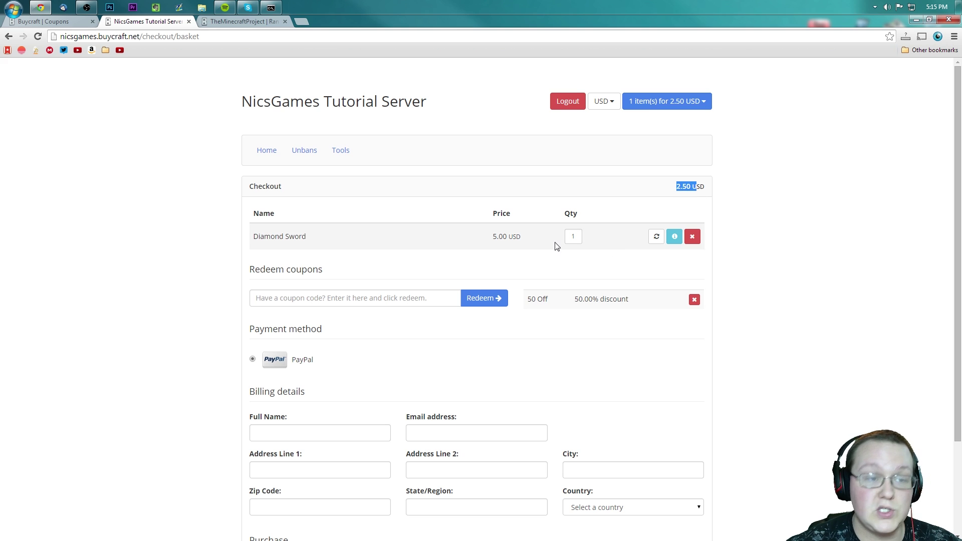
{"action": "left_click", "coordinate": [39, 21]}
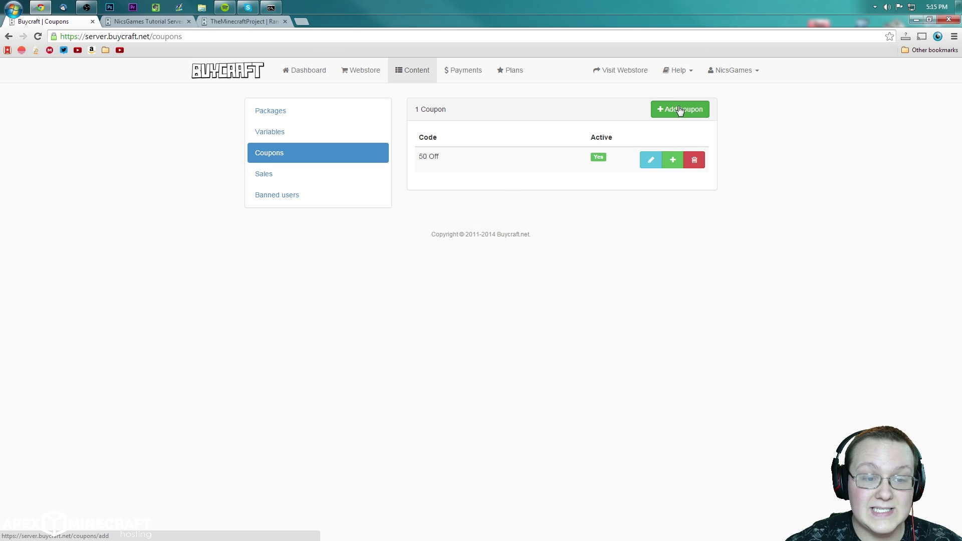
Step: Start a new sale in Sales and enter its name, '10 off all'
{"action": "left_click", "coordinate": [273, 185]}
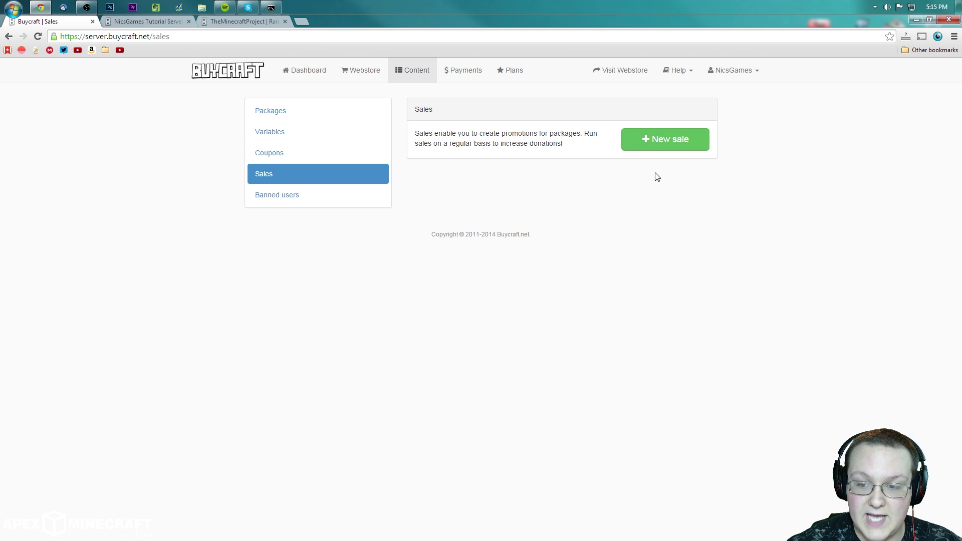
{"action": "left_click", "coordinate": [651, 146]}
{"action": "left_click", "coordinate": [503, 149]}
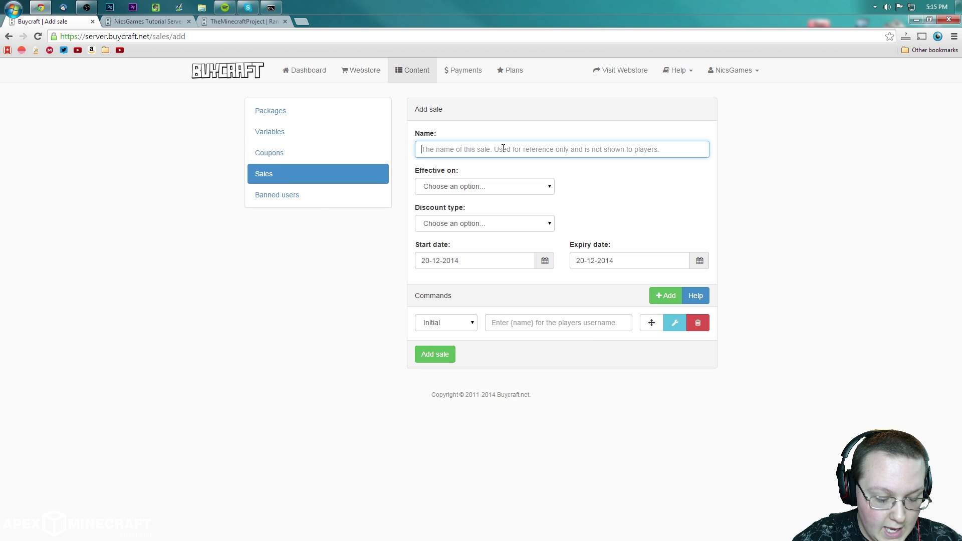
{"action": "type", "text": "10 off"}
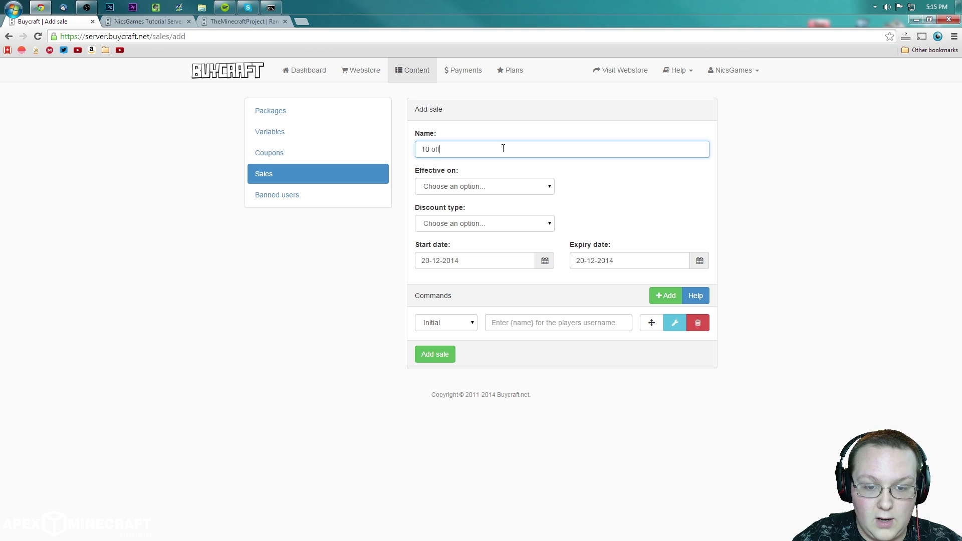
Step: Make the sale apply to all packages as a 10% percentage discount
{"action": "left_click", "coordinate": [499, 188]}
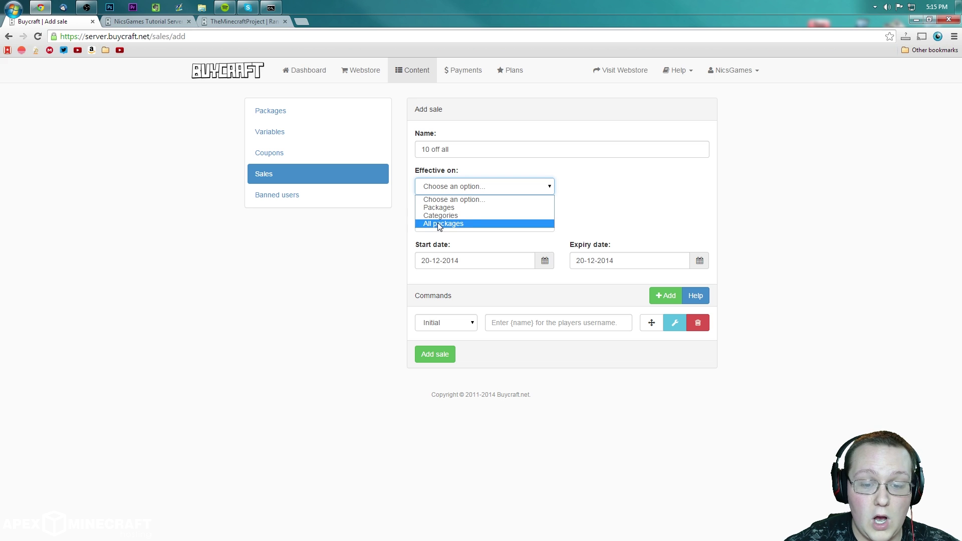
{"action": "left_click", "coordinate": [439, 223]}
{"action": "left_click", "coordinate": [439, 225]}
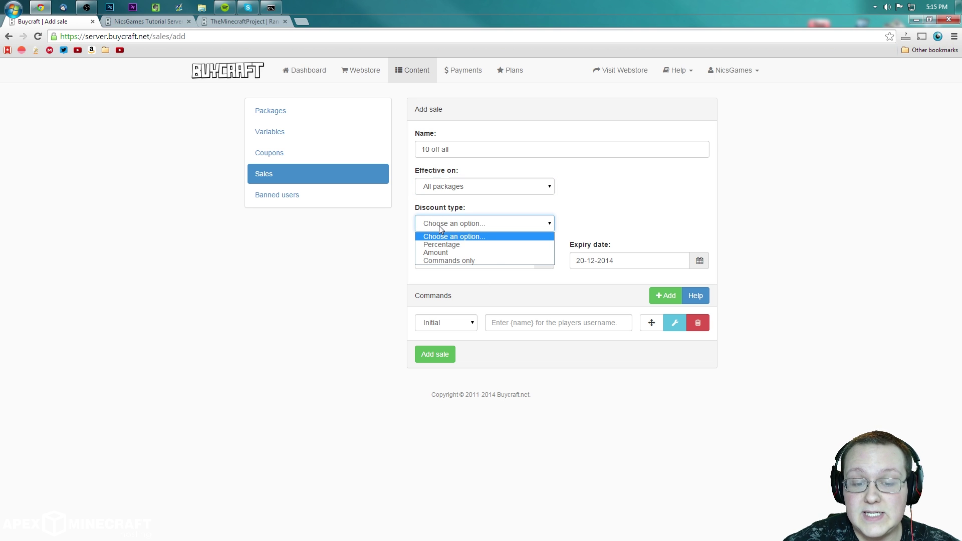
{"action": "left_click", "coordinate": [453, 245]}
{"action": "double_click", "coordinate": [578, 227]}
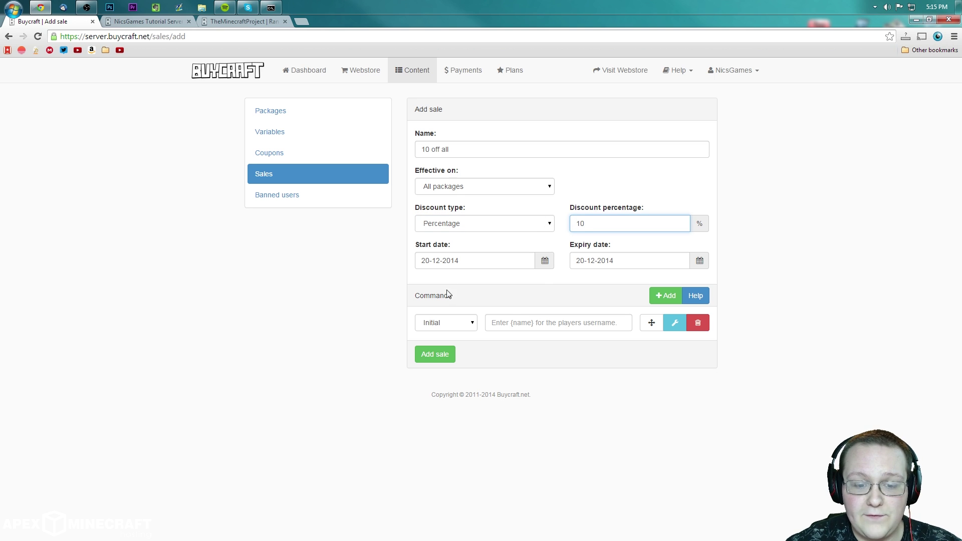
Step: Set the sale to run from 01-12-2014 to 31-12-2014 and save it
{"action": "left_click", "coordinate": [451, 261]}
{"action": "left_click", "coordinate": [443, 315]}
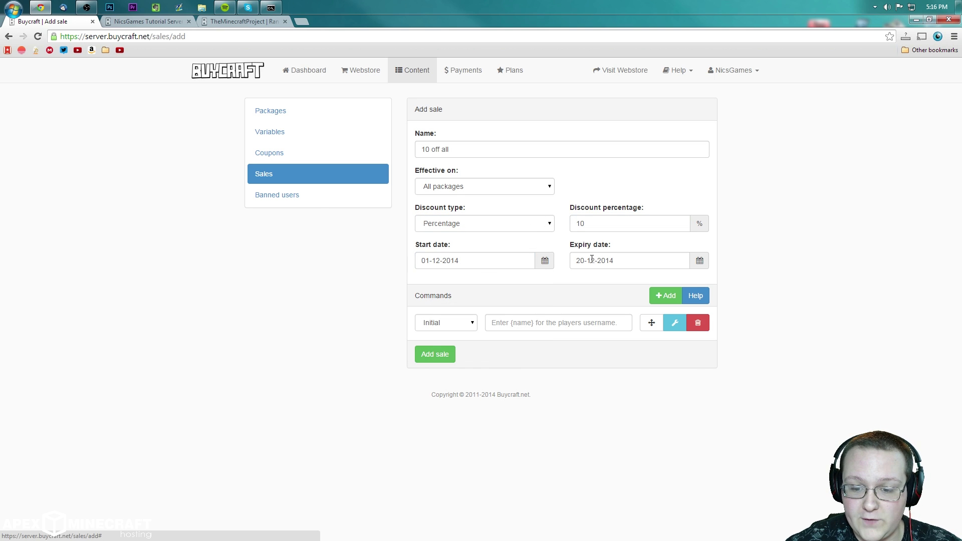
{"action": "left_click", "coordinate": [592, 259]}
{"action": "left_click", "coordinate": [634, 376]}
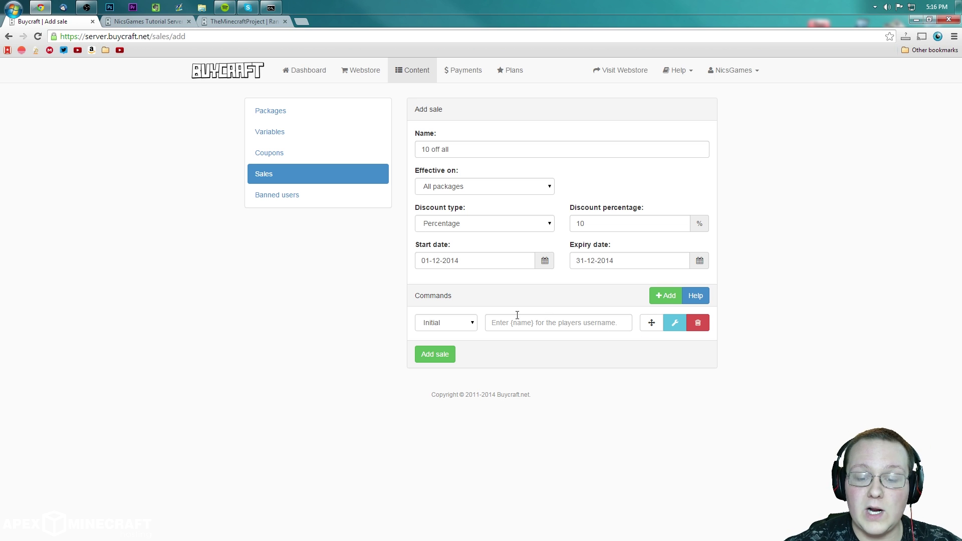
{"action": "left_click", "coordinate": [434, 354]}
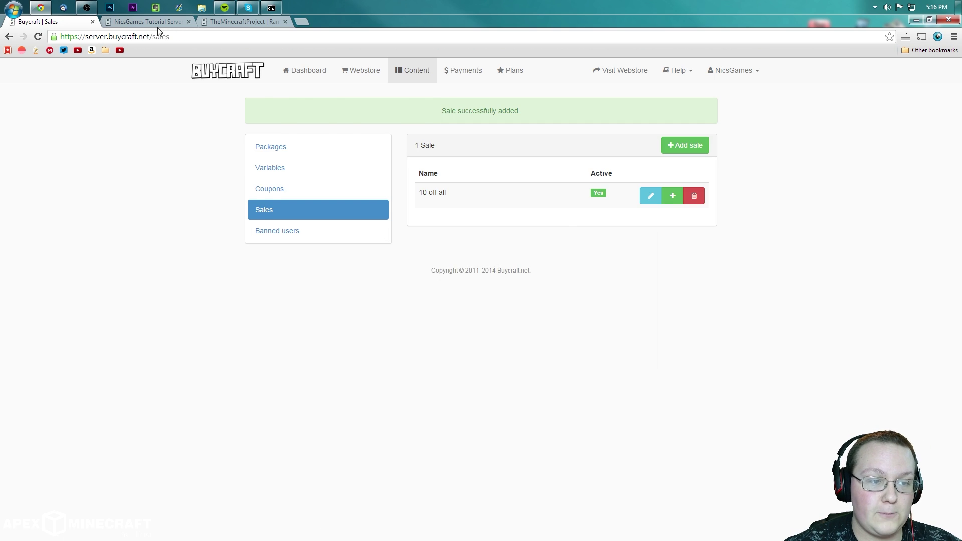
{"action": "left_click", "coordinate": [153, 22]}
Step: Check the store's Unbans category, where the Unban now costs 4.50 instead of 5.00 USD
{"action": "left_click", "coordinate": [267, 151]}
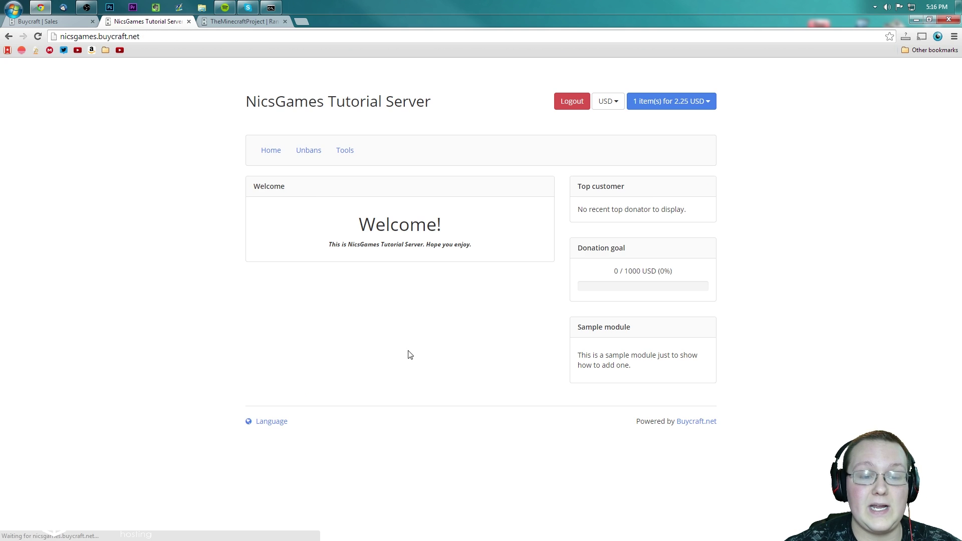
{"action": "left_click", "coordinate": [307, 152]}
{"action": "left_click_drag", "start_coordinate": [442, 215], "coordinate": [464, 215]}
{"action": "left_click", "coordinate": [475, 276]}
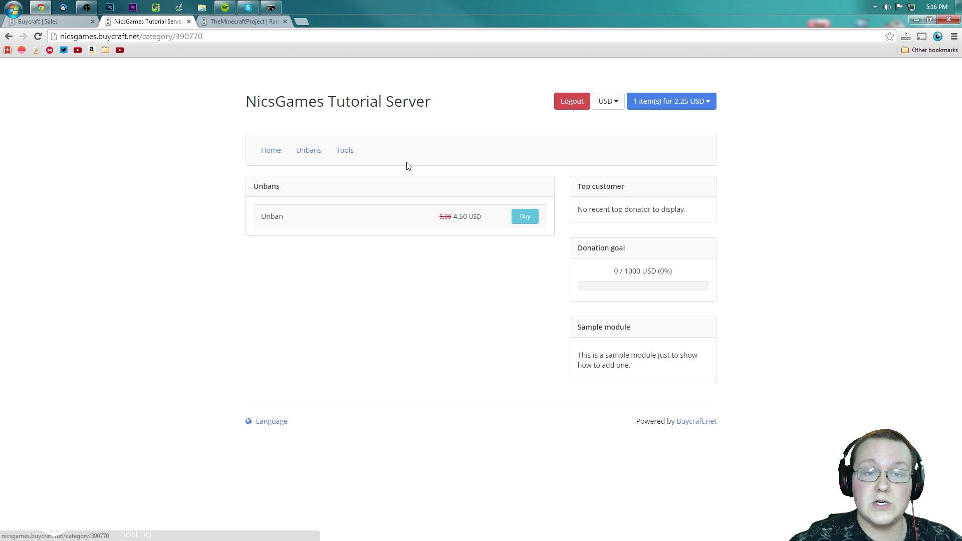
Step: Glance at the empty Add ban form under Banned users, then open Payments
{"action": "left_click", "coordinate": [65, 23]}
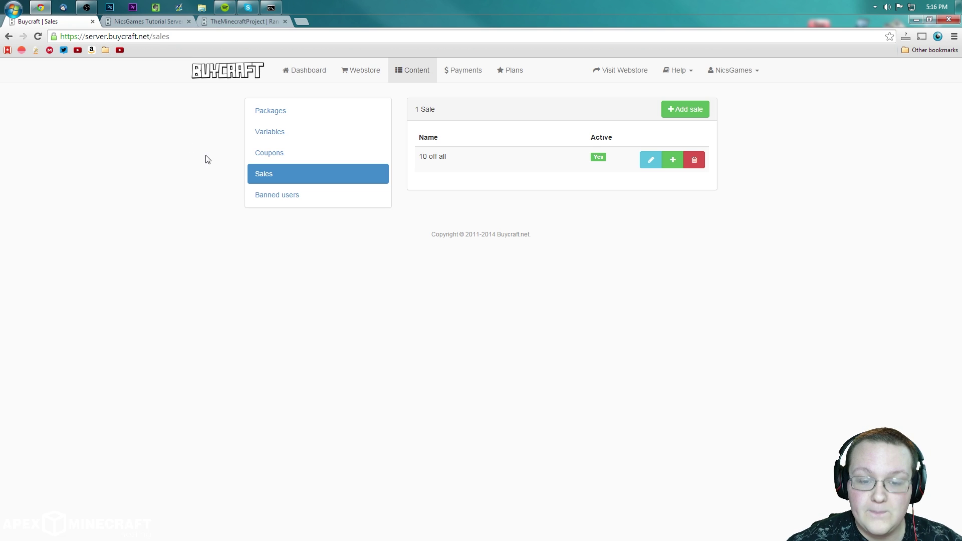
{"action": "left_click", "coordinate": [321, 196]}
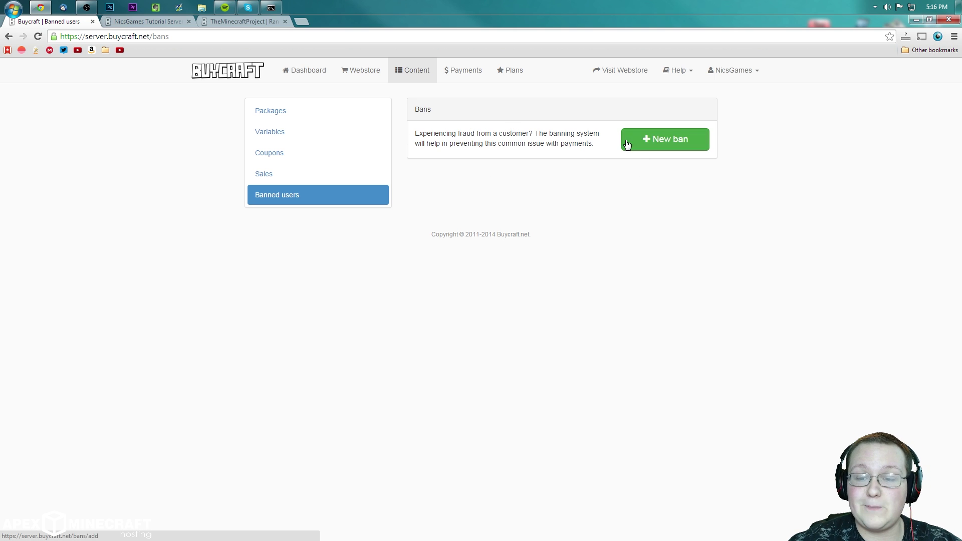
{"action": "left_click", "coordinate": [643, 155]}
{"action": "left_click", "coordinate": [453, 149]}
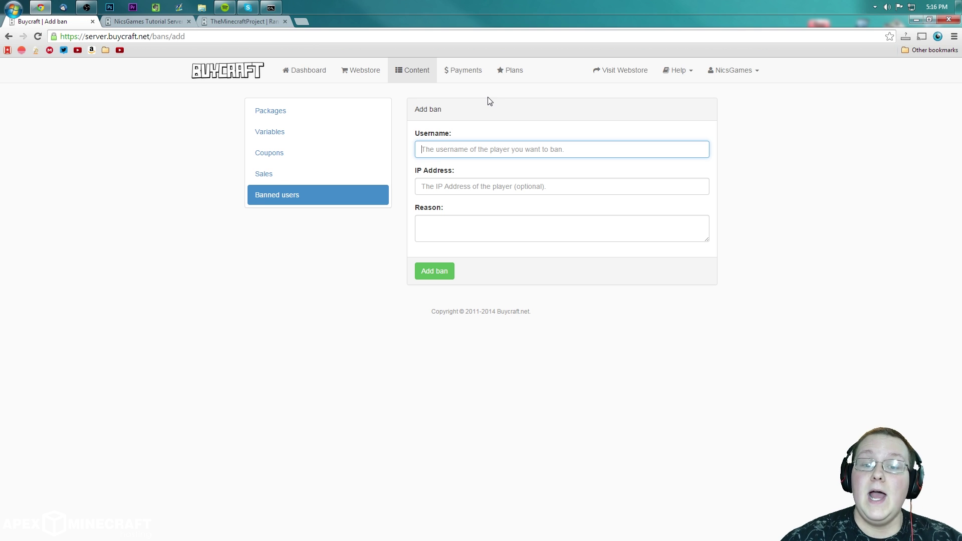
{"action": "left_click", "coordinate": [474, 75]}
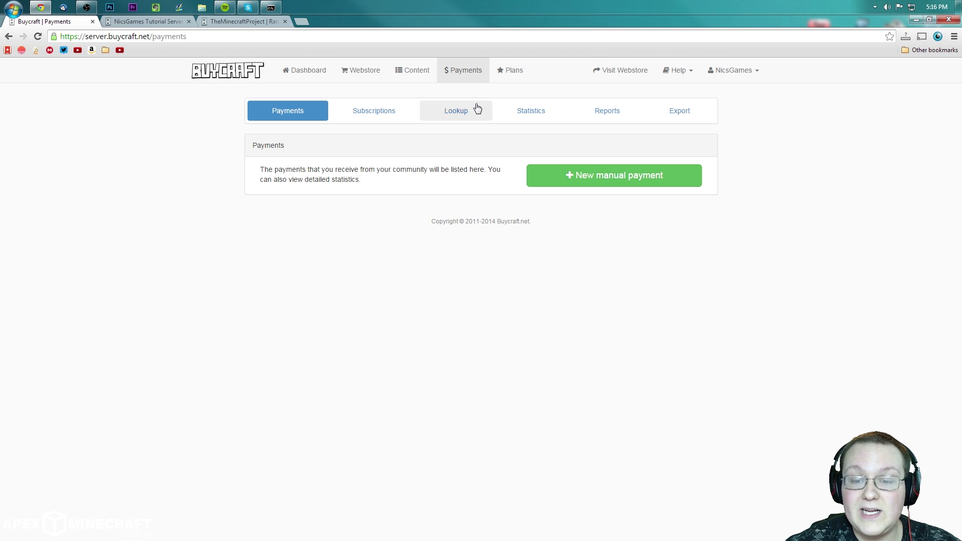
Step: Begin a manual payment with the player and amount 5, then cancel the form unsaved
{"action": "left_click", "coordinate": [579, 176]}
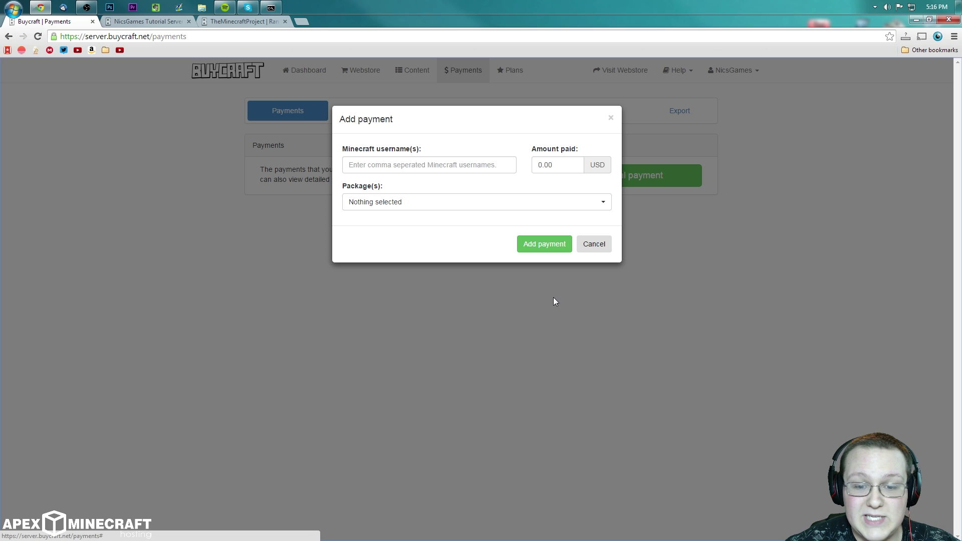
{"action": "left_click", "coordinate": [446, 163]}
{"action": "left_click", "coordinate": [431, 193]}
{"action": "left_click", "coordinate": [538, 166]}
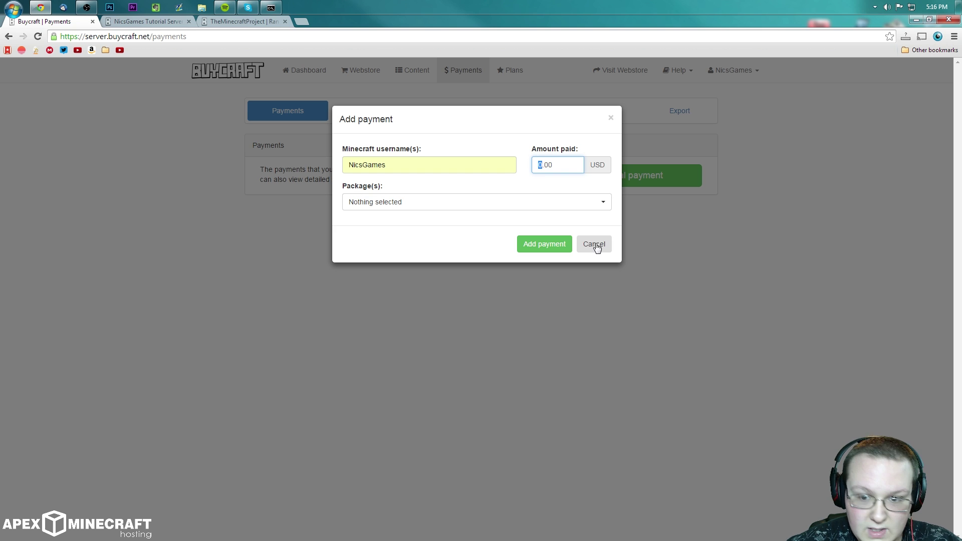
{"action": "type", "text": "5"}
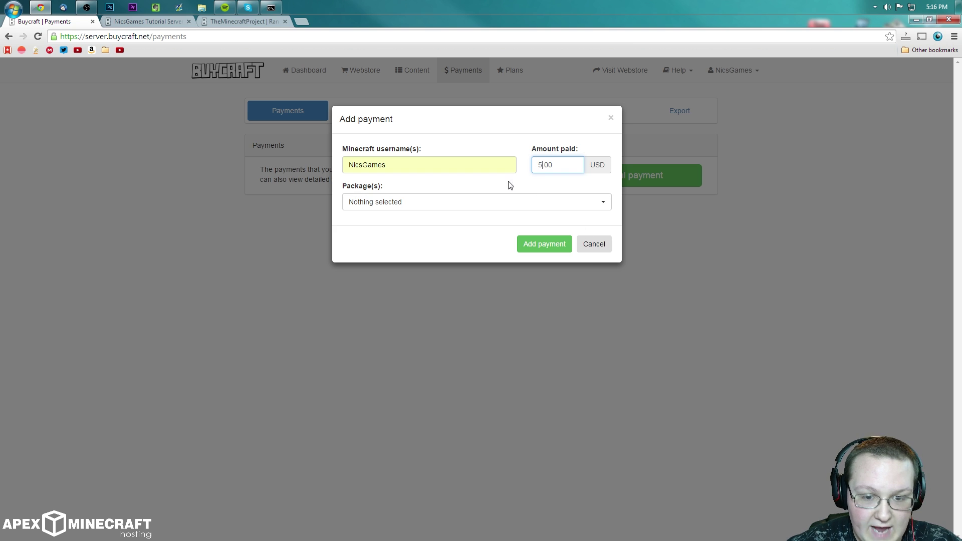
{"action": "left_click", "coordinate": [470, 202]}
{"action": "left_click", "coordinate": [424, 240]}
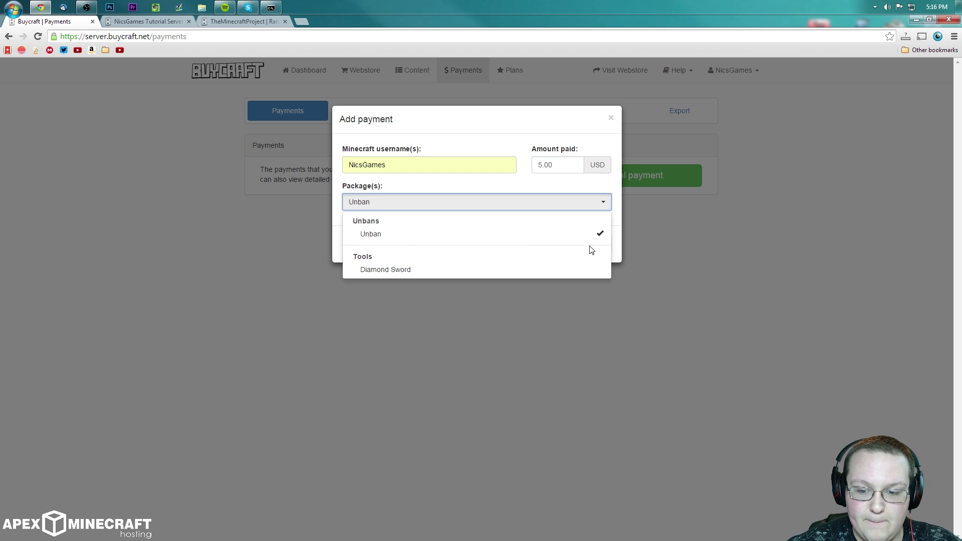
{"action": "left_click", "coordinate": [466, 238]}
{"action": "left_click", "coordinate": [488, 356]}
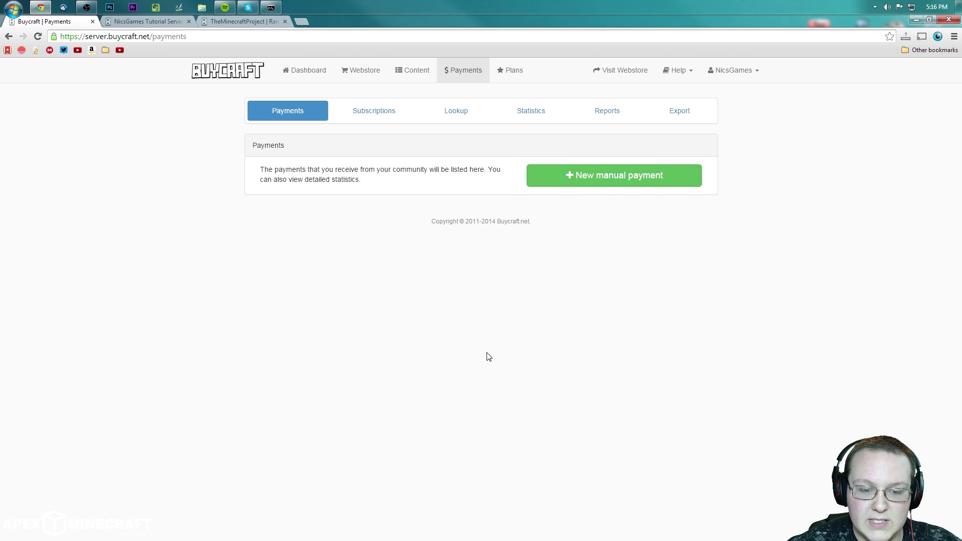
Step: Record a manual 5.00 USD payment from the player for the Diamond Sword package
{"action": "left_click", "coordinate": [571, 178]}
{"action": "left_click", "coordinate": [466, 164]}
{"action": "left_click", "coordinate": [422, 187]}
{"action": "double_click", "coordinate": [531, 171]}
{"action": "type", "text": "5"}
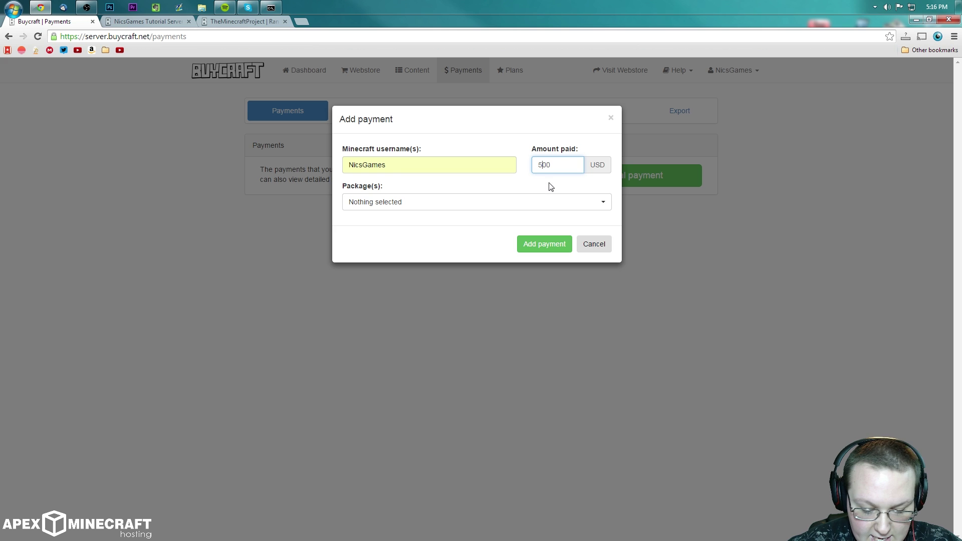
{"action": "left_click", "coordinate": [456, 203]}
{"action": "left_click", "coordinate": [421, 269]}
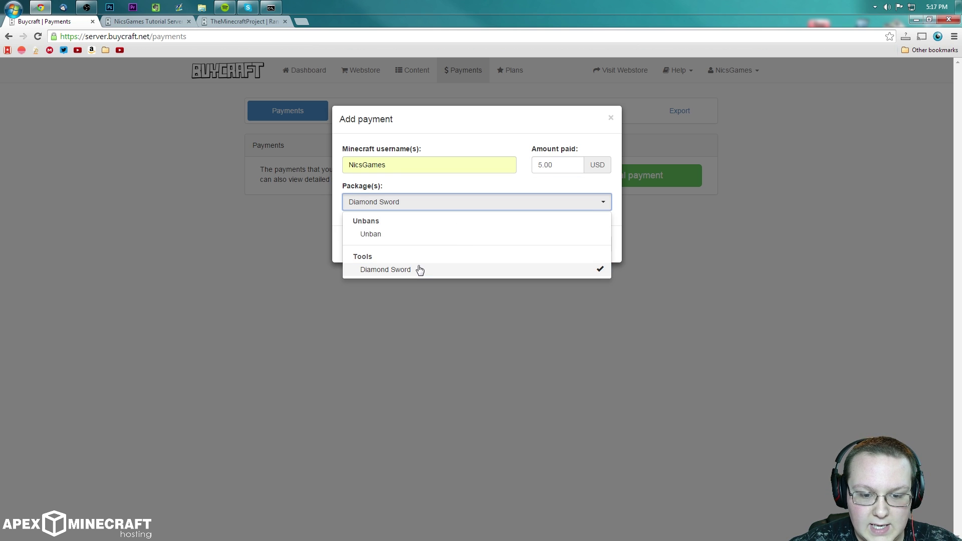
{"action": "left_click", "coordinate": [620, 230]}
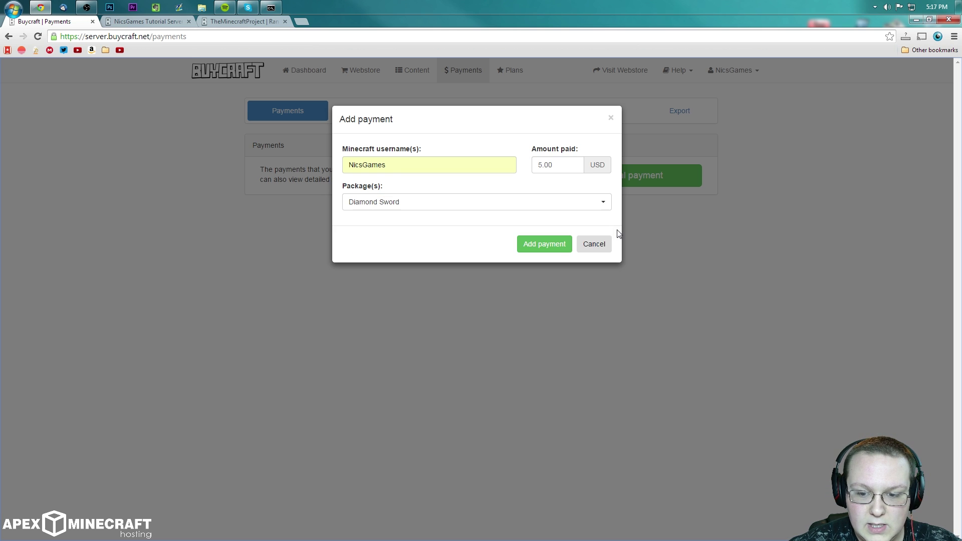
{"action": "left_click", "coordinate": [555, 253]}
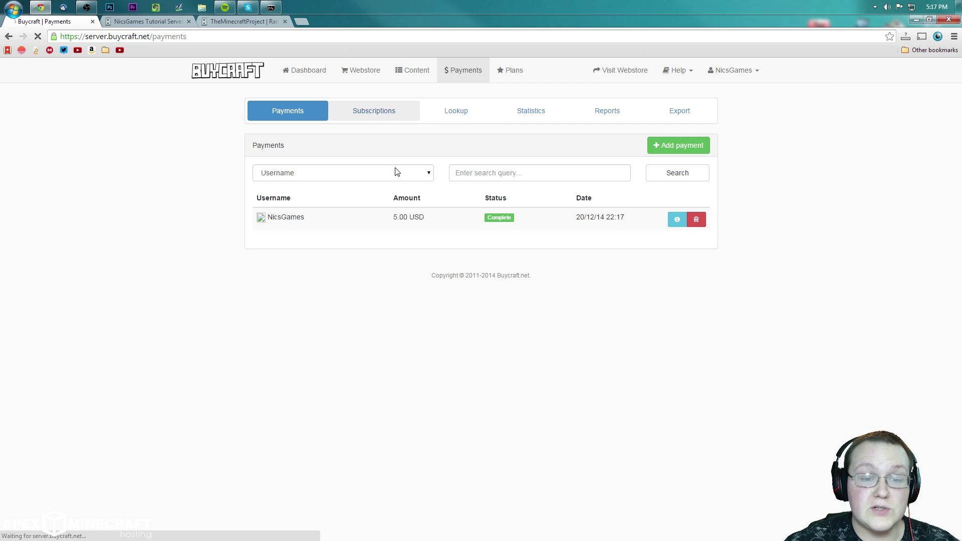
Step: Browse the Subscriptions, Payments and Lookup pages, then scroll through the payment statistics
{"action": "left_click", "coordinate": [381, 114]}
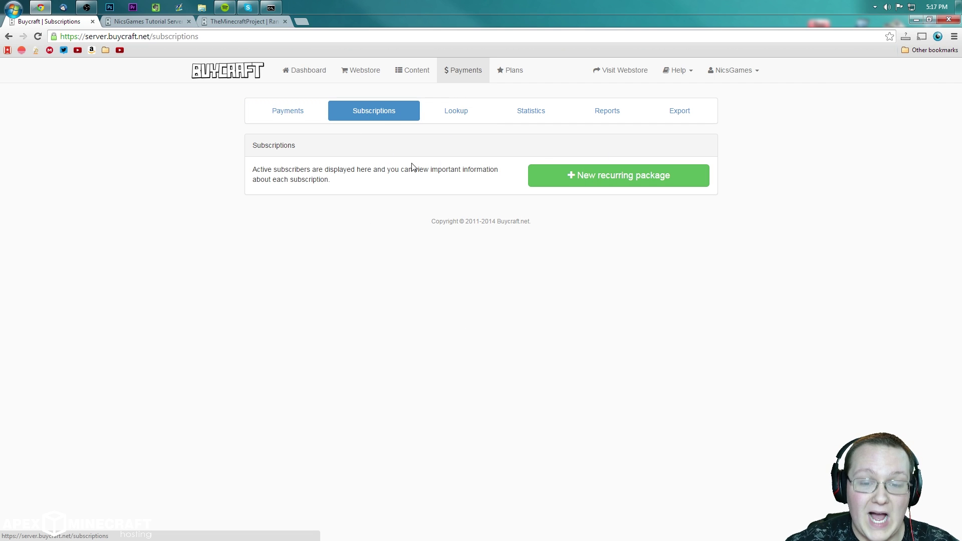
{"action": "left_click", "coordinate": [303, 119]}
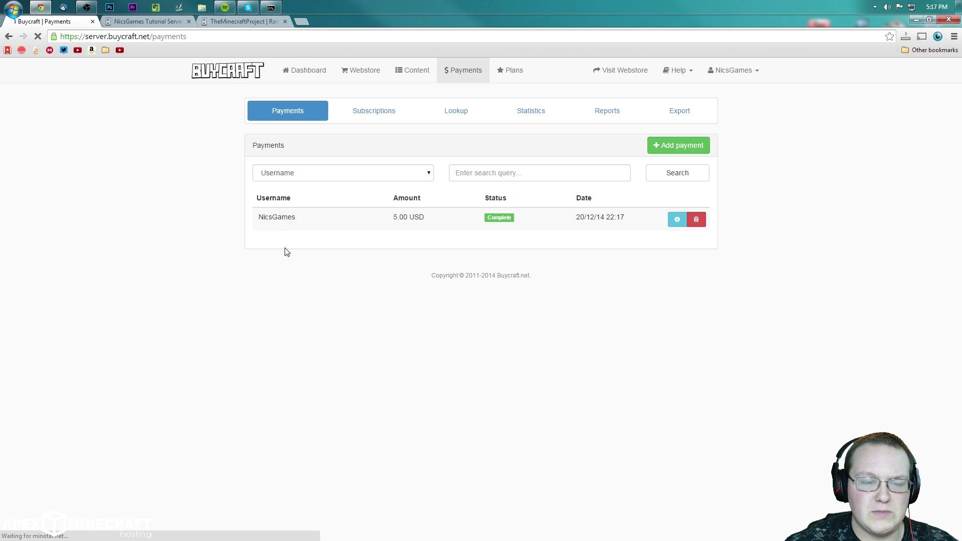
{"action": "left_click", "coordinate": [452, 113]}
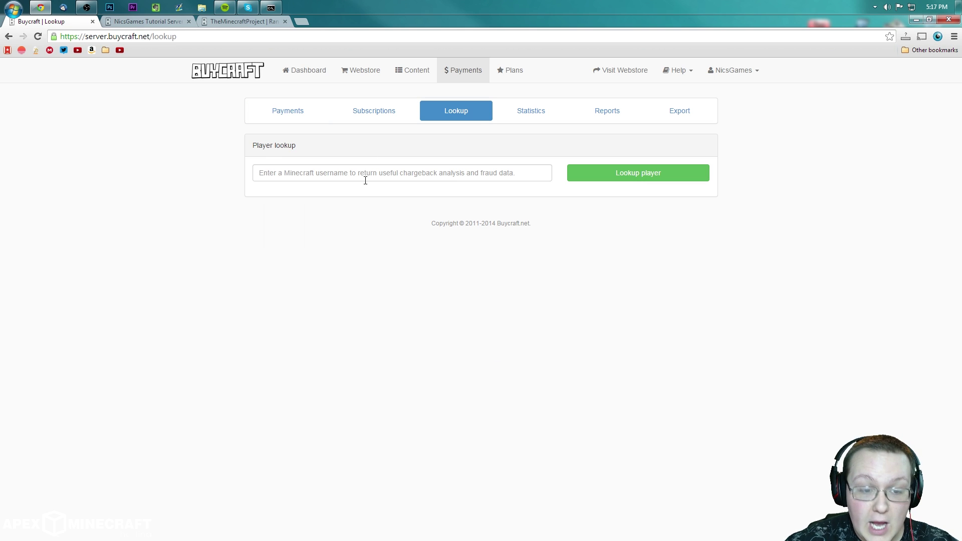
{"action": "left_click", "coordinate": [543, 115]}
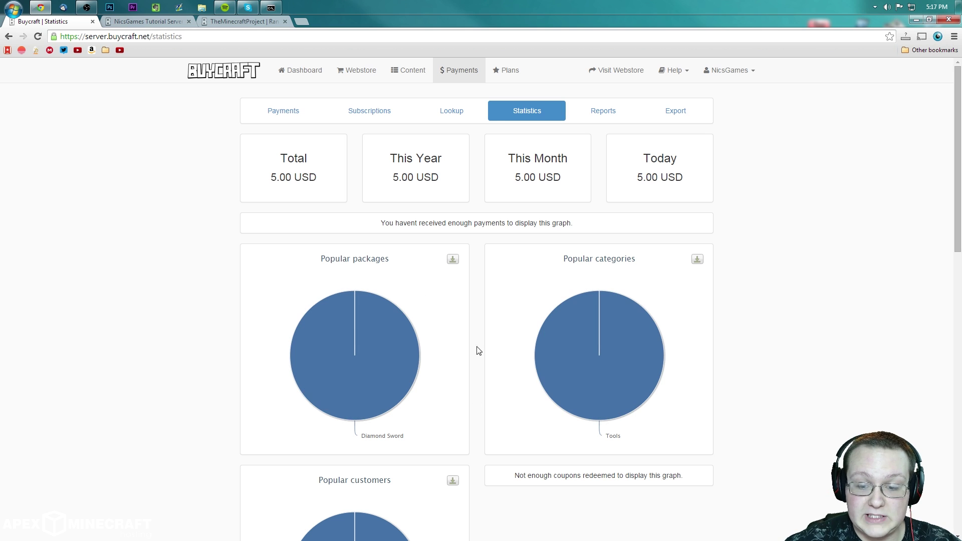
{"action": "scroll", "coordinate": [498, 178], "scroll_direction": "down", "scroll_amount": 5}
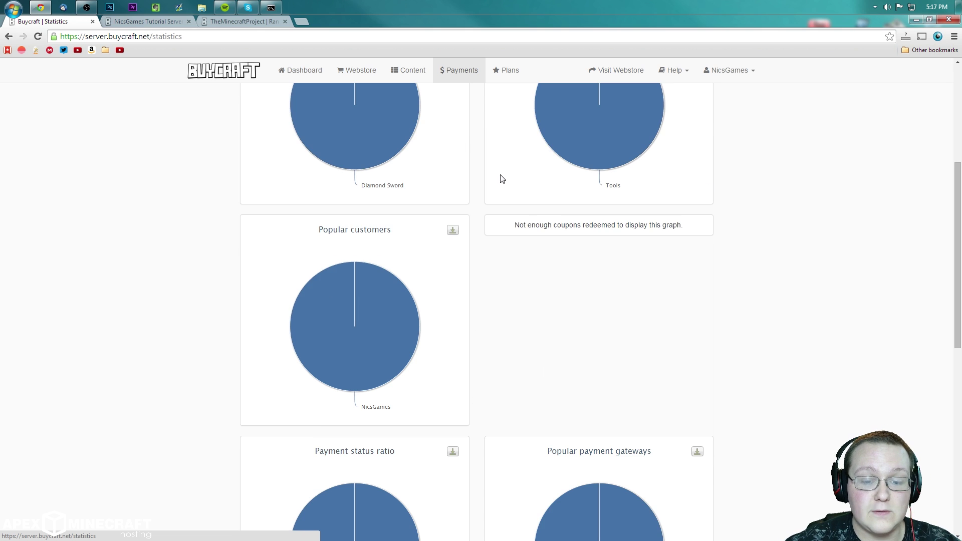
{"action": "scroll", "coordinate": [431, 215], "scroll_direction": "down", "scroll_amount": 6}
{"action": "scroll", "coordinate": [512, 349], "scroll_direction": "up", "scroll_amount": 5}
{"action": "scroll", "coordinate": [438, 376], "scroll_direction": "down", "scroll_amount": 5}
{"action": "mouse_move", "coordinate": [431, 202]}
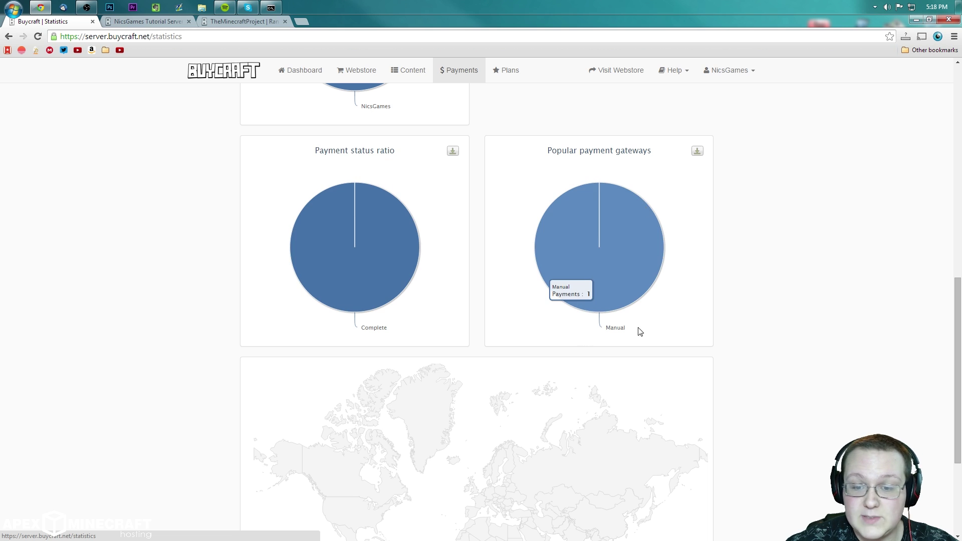
{"action": "scroll", "coordinate": [407, 318], "scroll_direction": "up", "scroll_amount": 1}
{"action": "scroll", "coordinate": [498, 180], "scroll_direction": "up", "scroll_amount": 6}
{"action": "scroll", "coordinate": [637, 322], "scroll_direction": "up", "scroll_amount": 4}
Step: Review the December 2014 report, then view Plans comparing Free with £4.99 and £14.99 upgrades
{"action": "left_click", "coordinate": [604, 115]}
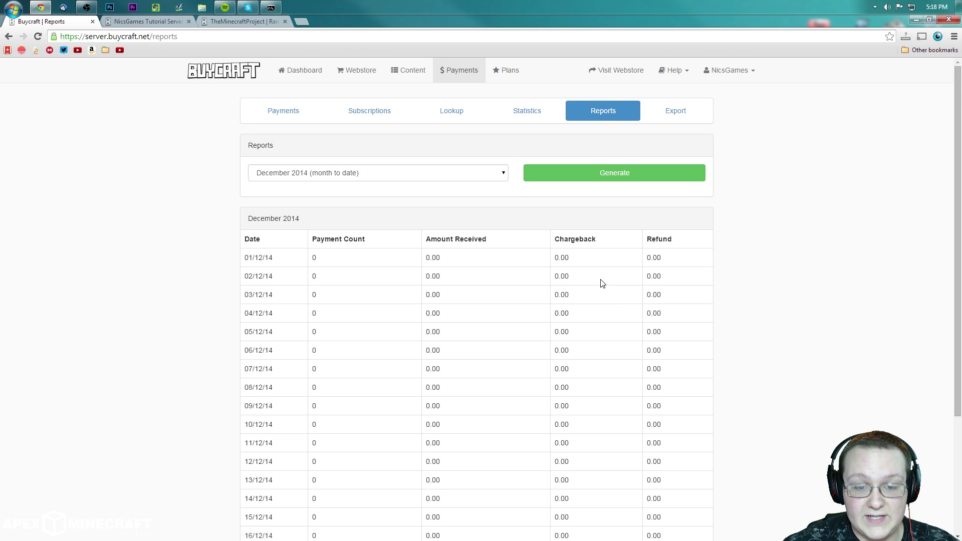
{"action": "scroll", "coordinate": [496, 247], "scroll_direction": "down", "scroll_amount": 5}
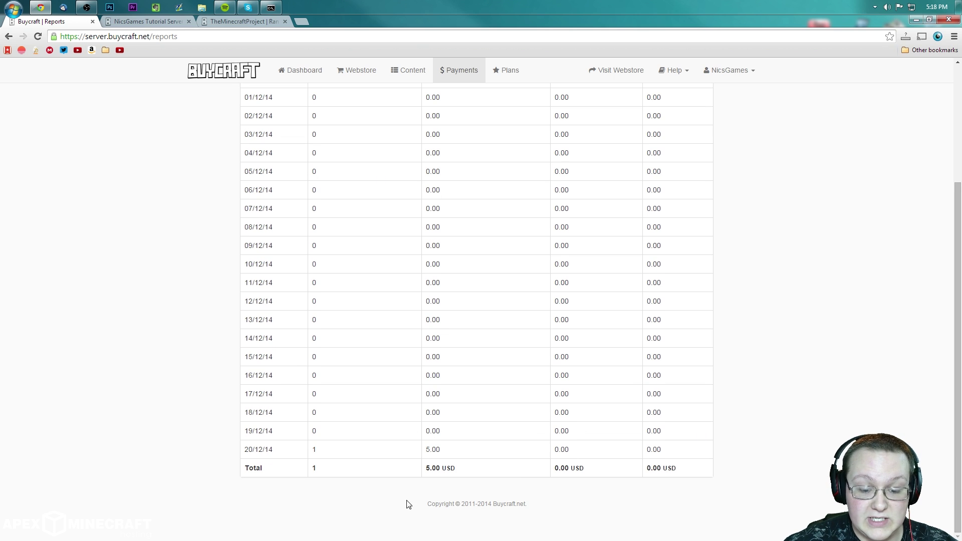
{"action": "scroll", "coordinate": [439, 464], "scroll_direction": "up", "scroll_amount": 1}
{"action": "scroll", "coordinate": [438, 454], "scroll_direction": "up", "scroll_amount": 2}
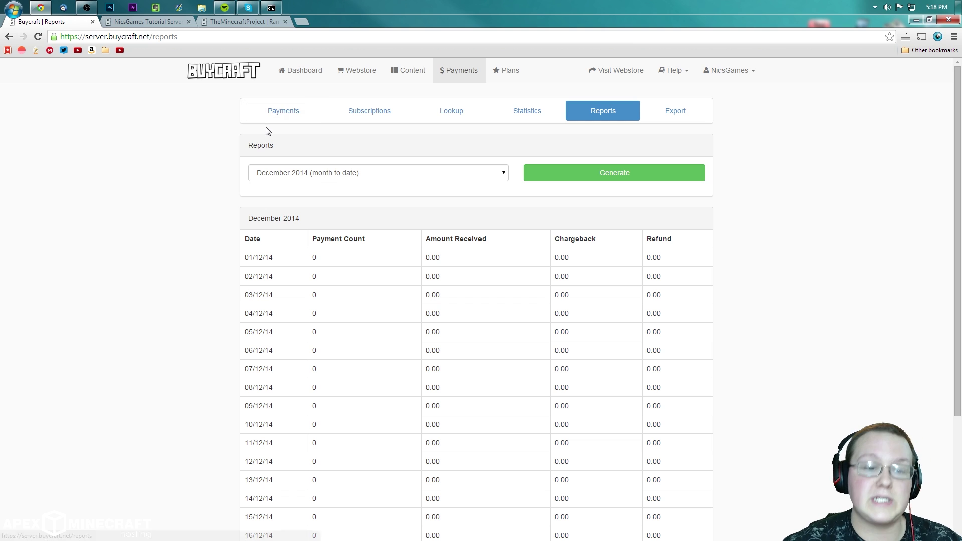
{"action": "left_click", "coordinate": [283, 110]}
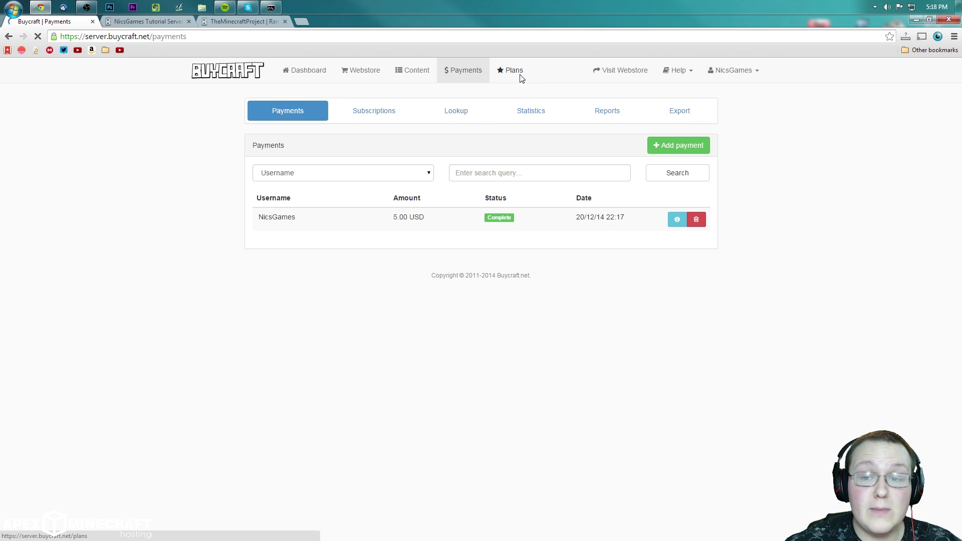
{"action": "left_click", "coordinate": [519, 76]}
{"action": "scroll", "coordinate": [549, 230], "scroll_direction": "down", "scroll_amount": 3}
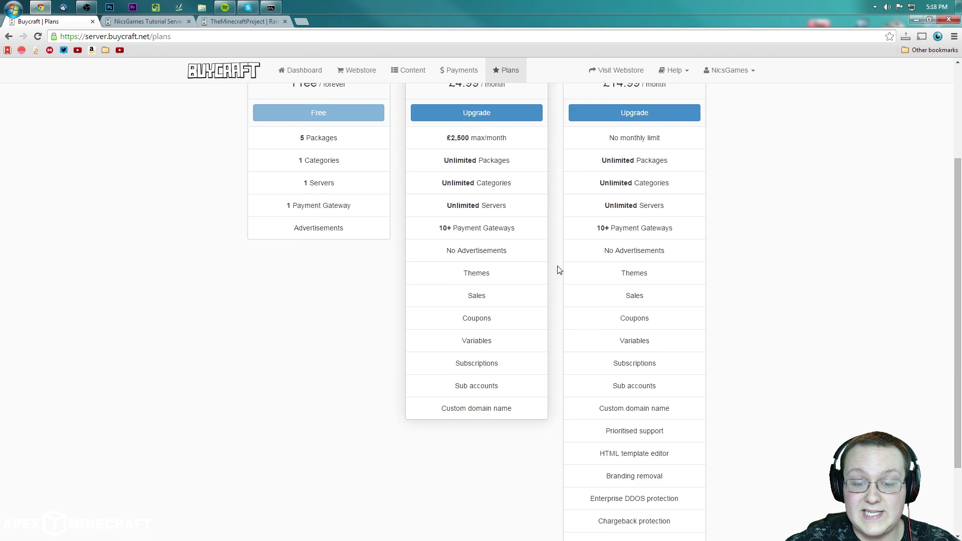
{"action": "scroll", "coordinate": [556, 268], "scroll_direction": "up", "scroll_amount": 3}
{"action": "left_click", "coordinate": [609, 71]}
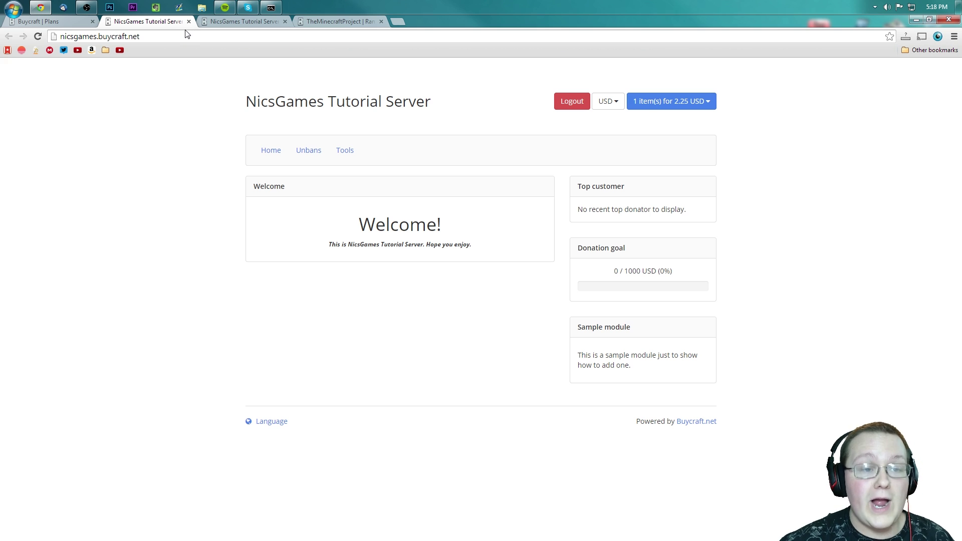
{"action": "left_click", "coordinate": [284, 21]}
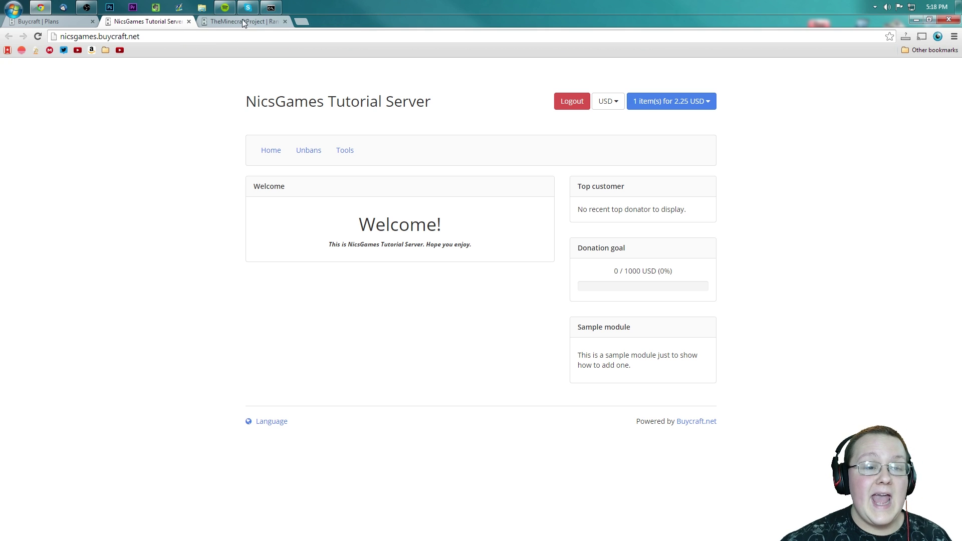
{"action": "left_click", "coordinate": [242, 20]}
{"action": "scroll", "coordinate": [641, 193], "scroll_direction": "up", "scroll_amount": 5}
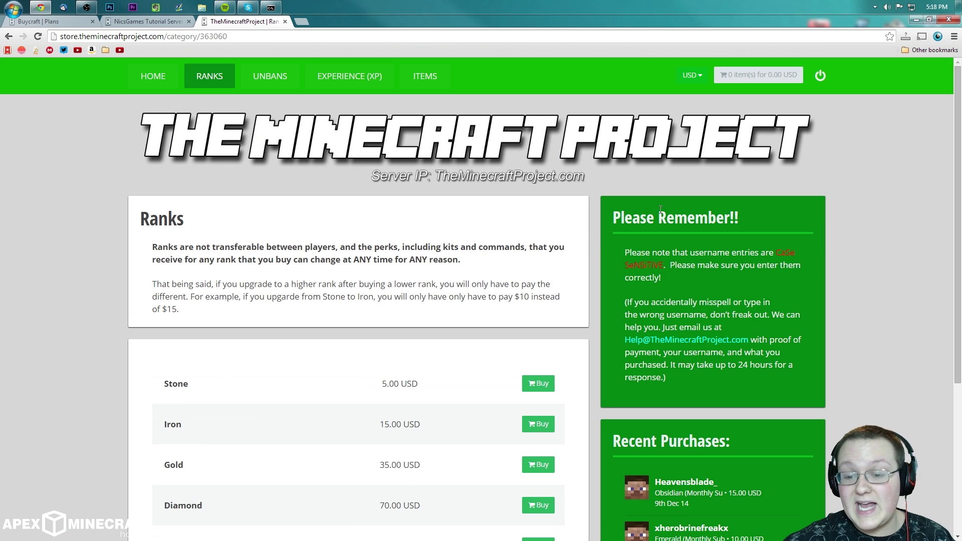
{"action": "left_click", "coordinate": [270, 75]}
{"action": "left_click", "coordinate": [209, 76]}
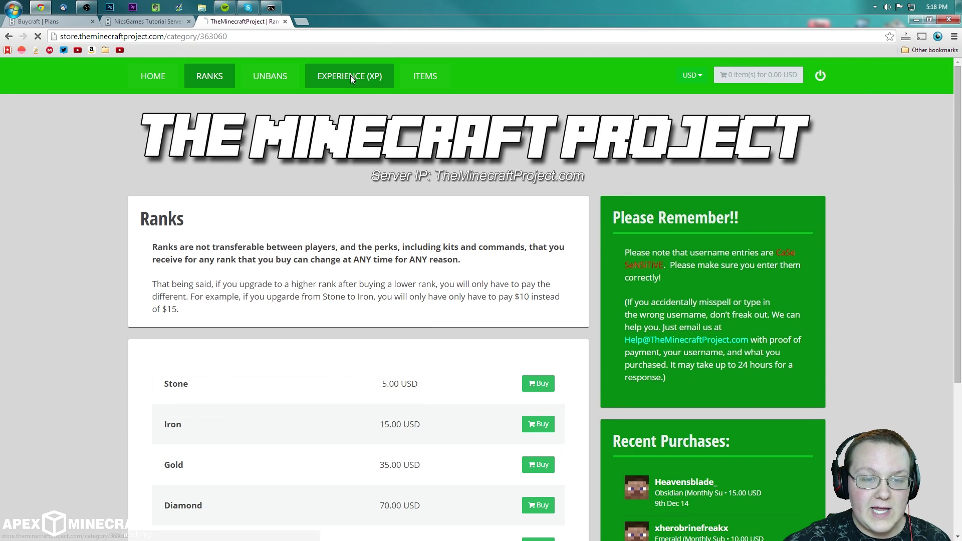
{"action": "left_click", "coordinate": [350, 75]}
{"action": "scroll", "coordinate": [429, 310], "scroll_direction": "down", "scroll_amount": 1}
{"action": "scroll", "coordinate": [430, 311], "scroll_direction": "down", "scroll_amount": 4}
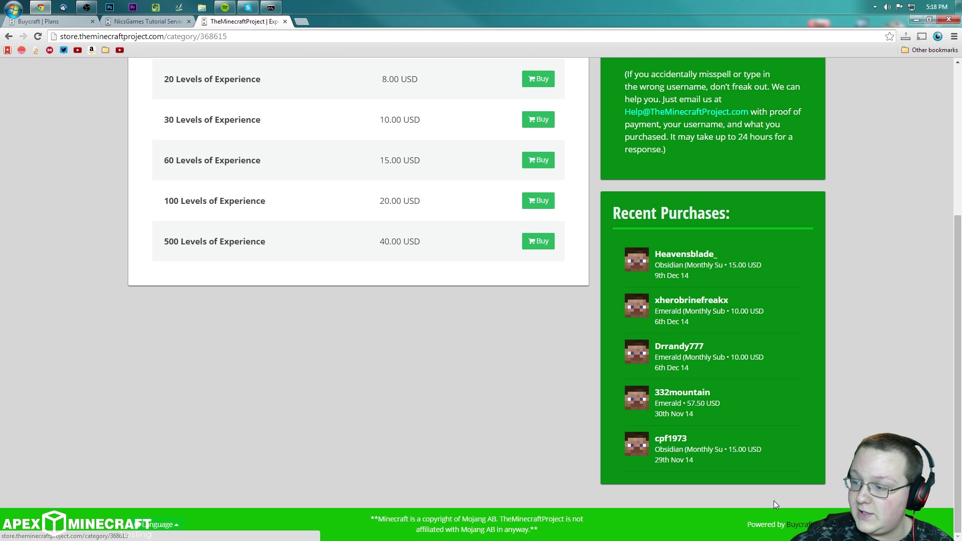
{"action": "left_click_drag", "start_coordinate": [616, 28], "coordinate": [366, 1]}
{"action": "left_click_drag", "start_coordinate": [707, 23], "coordinate": [441, 38]}
{"action": "scroll", "coordinate": [588, 254], "scroll_direction": "down", "scroll_amount": 8}
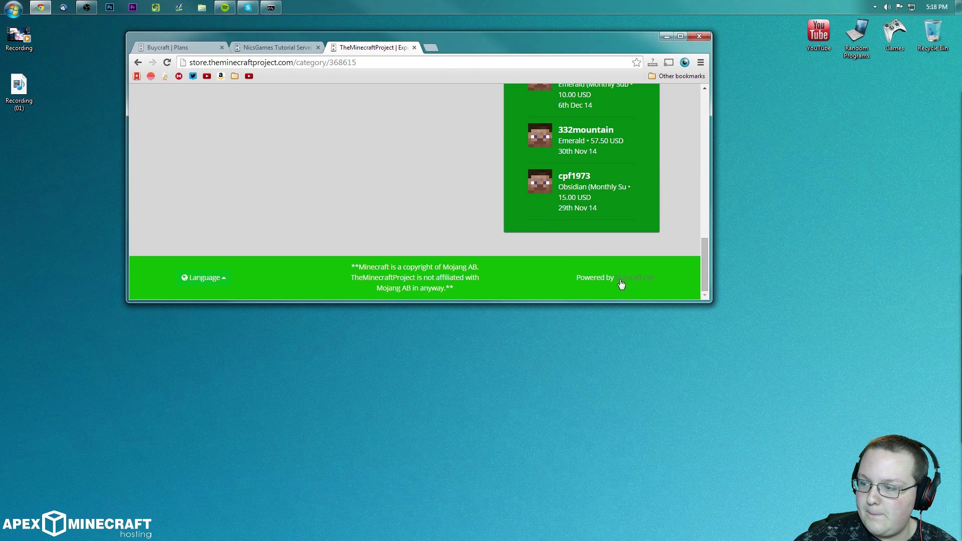
{"action": "left_click", "coordinate": [680, 36]}
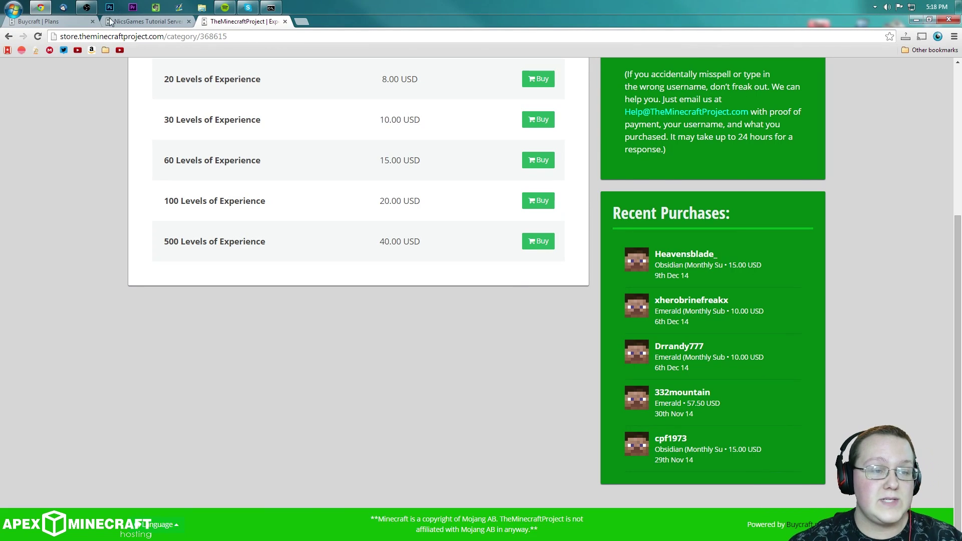
{"action": "scroll", "coordinate": [210, 101], "scroll_direction": "up", "scroll_amount": 5}
{"action": "left_click", "coordinate": [55, 22]}
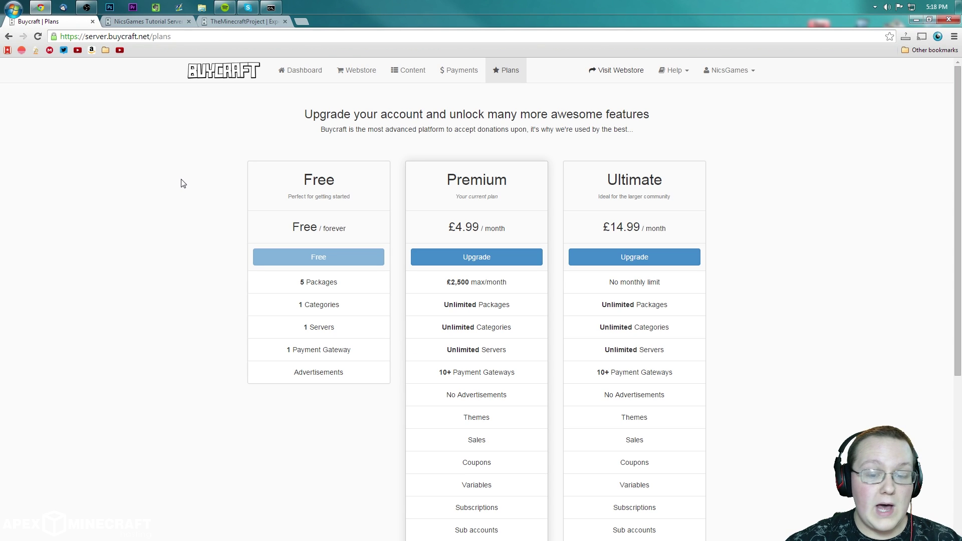
{"action": "left_click", "coordinate": [205, 70]}
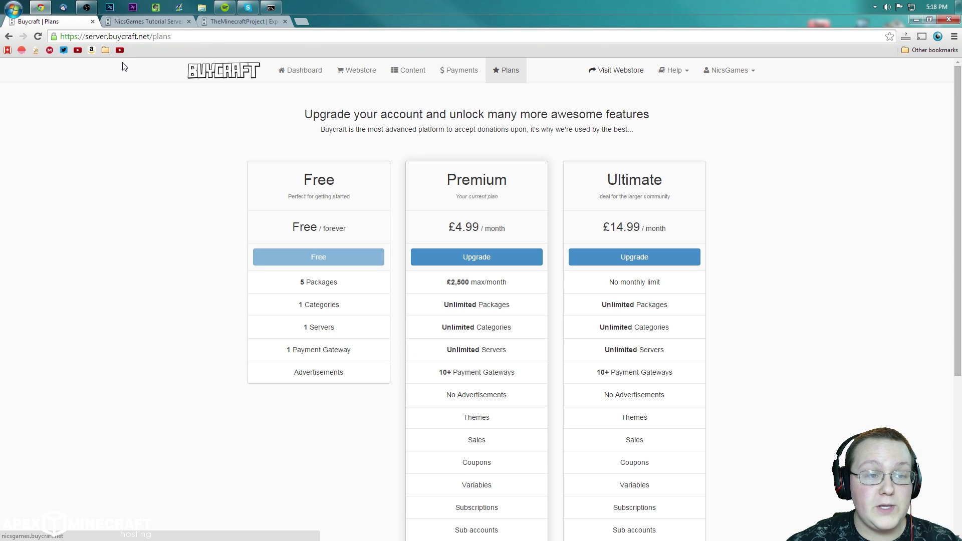
{"action": "left_click", "coordinate": [732, 70]}
{"action": "left_click", "coordinate": [713, 133]}
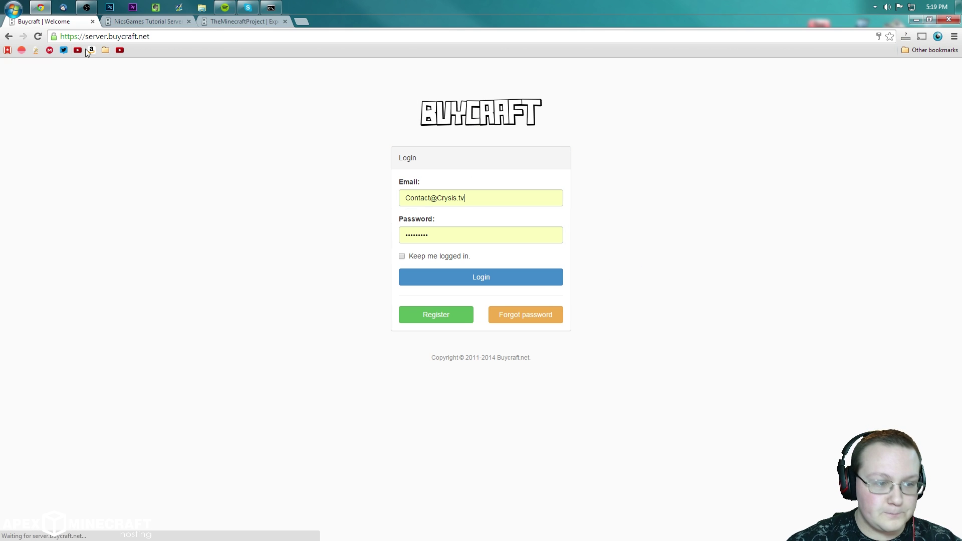
{"action": "left_click", "coordinate": [107, 37]}
{"action": "left_click", "coordinate": [107, 37]}
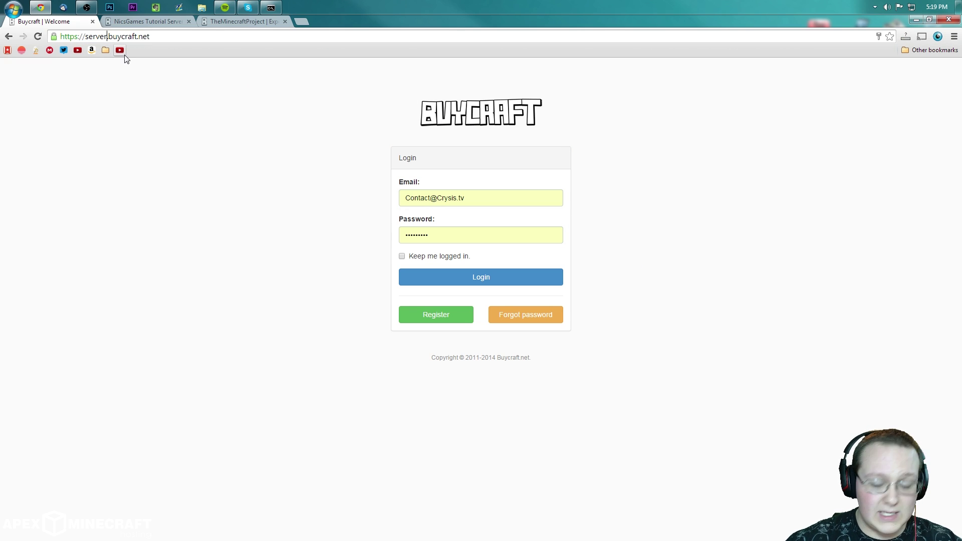
{"action": "key", "text": "BackSpace"}
{"action": "key", "text": "BackSpace"}
{"action": "key", "text": "BackSpace"}
{"action": "key", "text": "BackSpace"}
{"action": "key", "text": "BackSpace"}
{"action": "key", "text": "BackSpace"}
{"action": "key", "text": "BackSpace"}
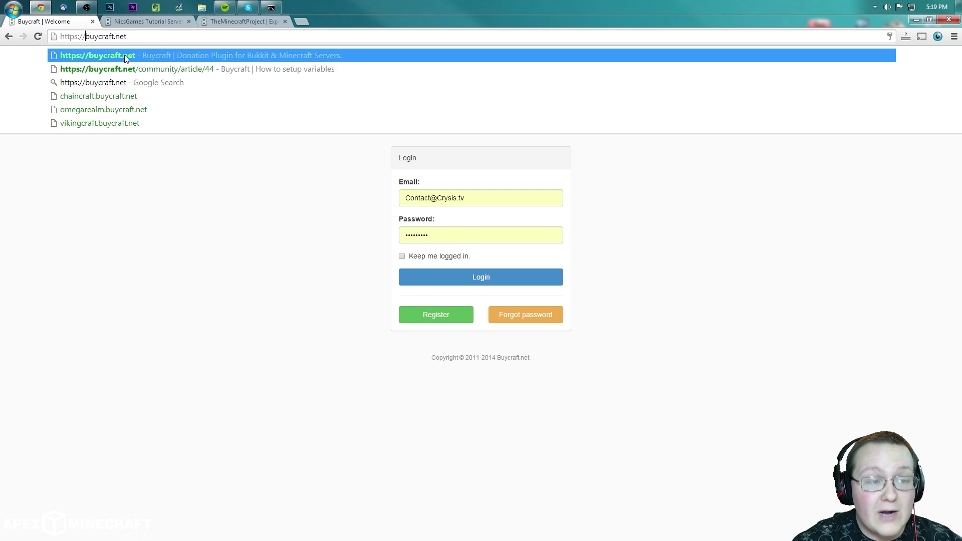
{"action": "key", "text": "Return"}
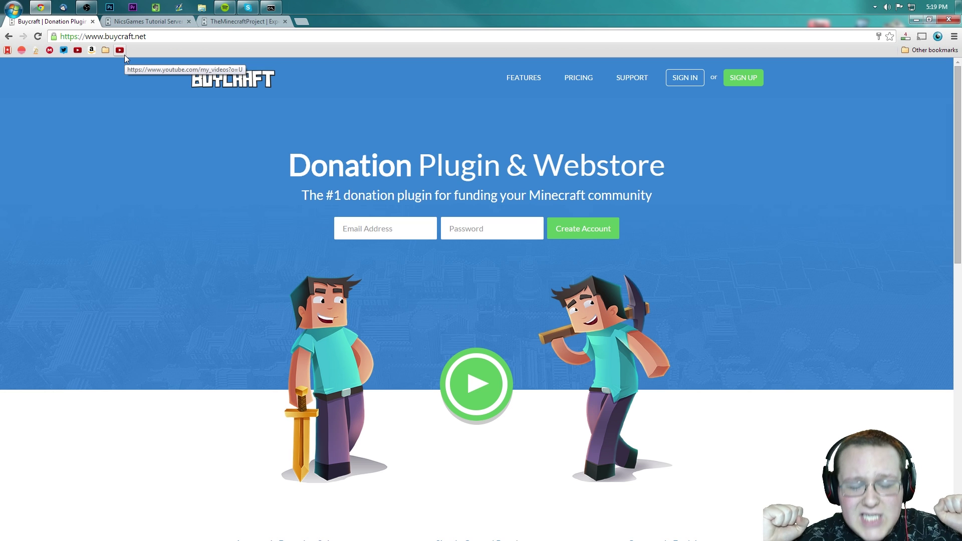